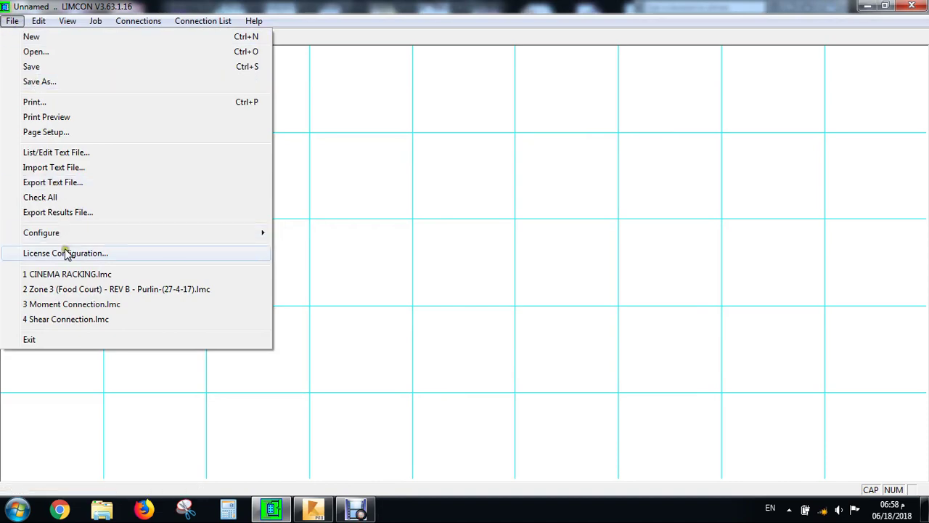
Step: Open the general configuration and examine the country, design code and section library settings, leaving them as they are
mouse_move(68, 232)
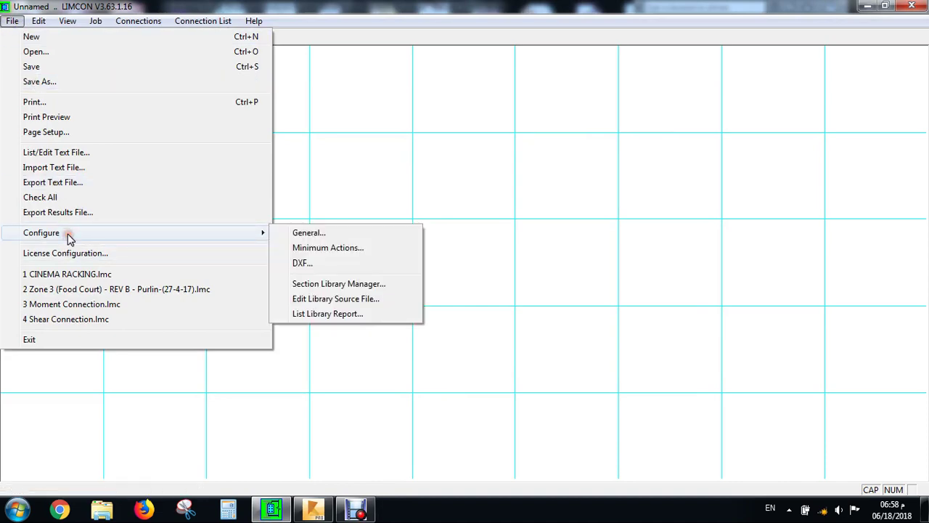
click(318, 233)
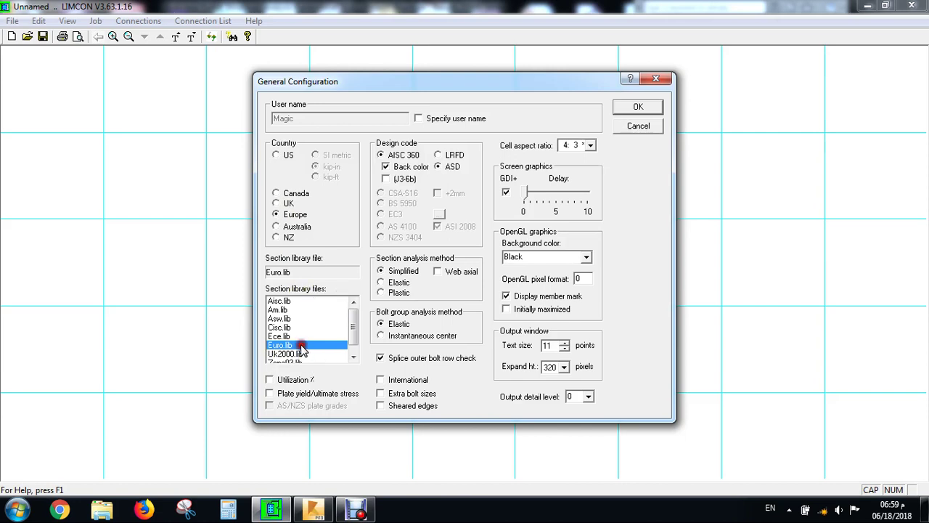
click(385, 166)
click(653, 81)
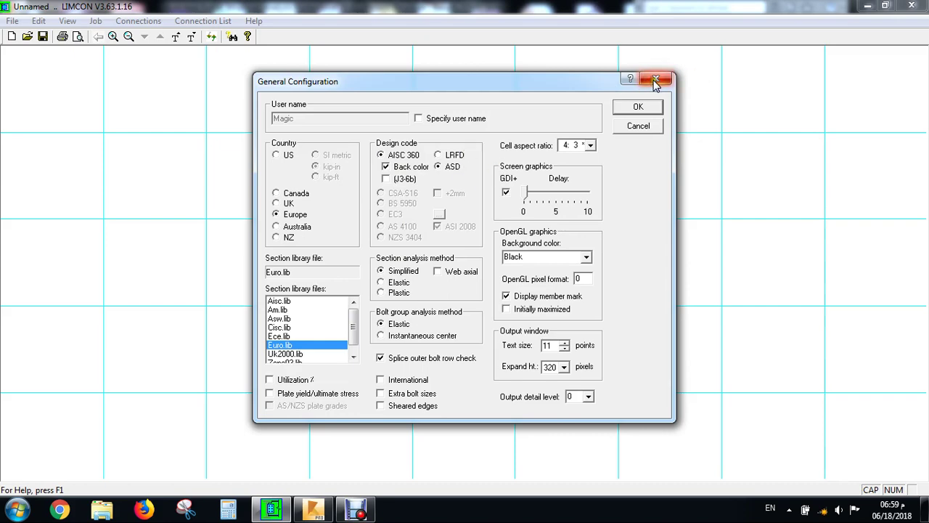
Step: Quit Limcon without saving the unnamed job and relaunch it from the desktop
click(911, 6)
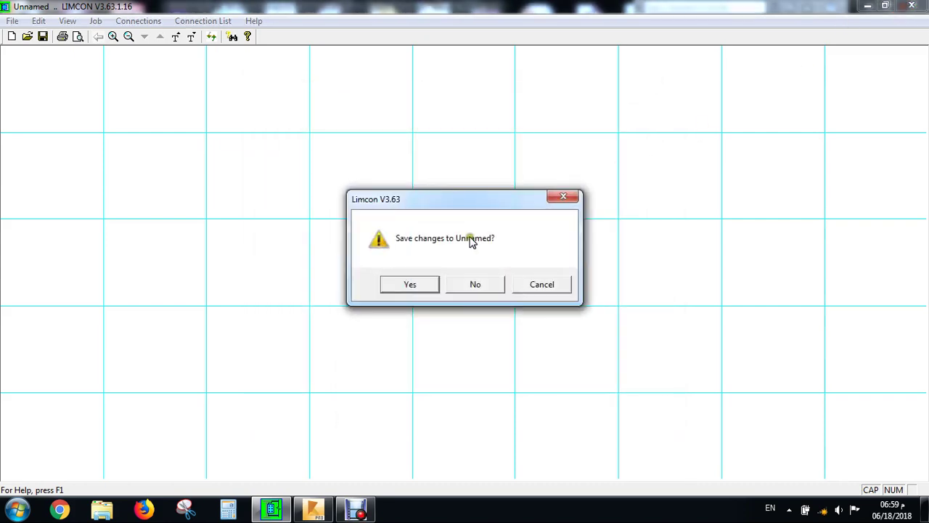
click(475, 283)
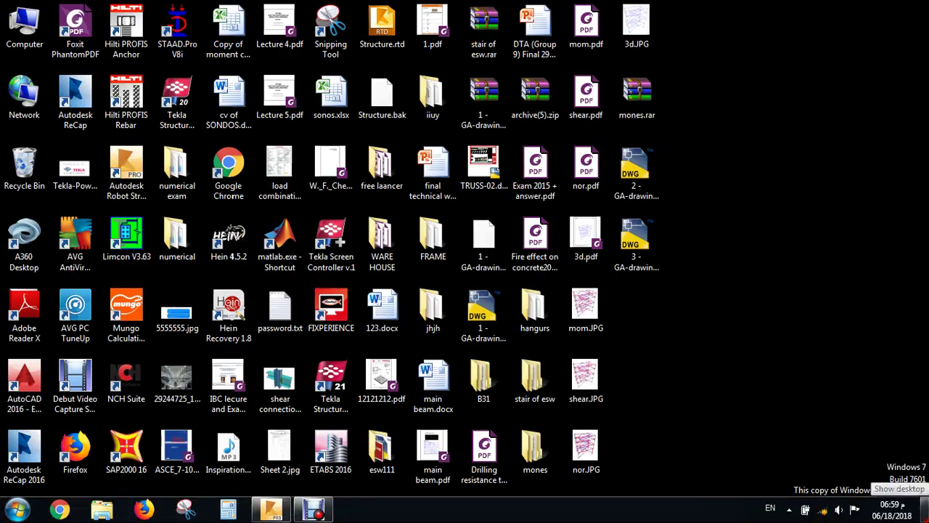
click(926, 510)
double_click(127, 242)
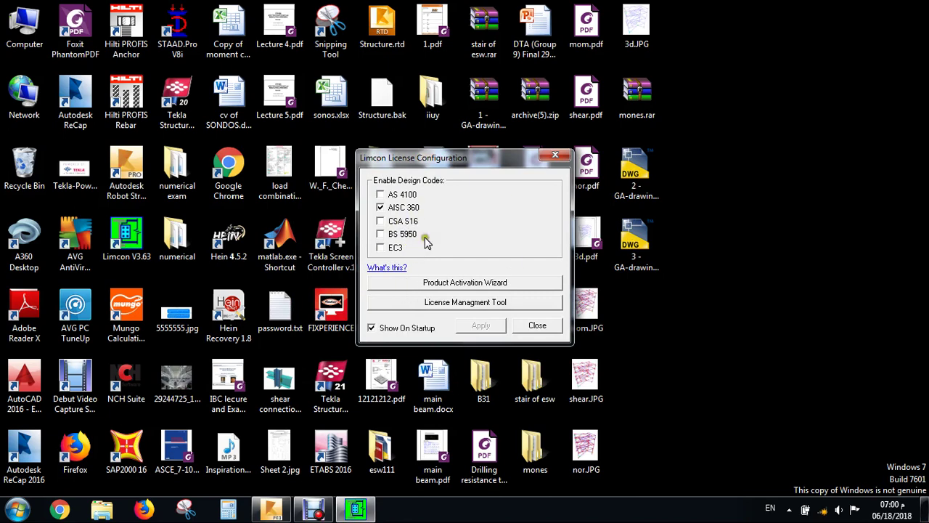
Step: Enable the BS 5950 design code alongside AISC 360 in the license configuration and apply the change
click(379, 234)
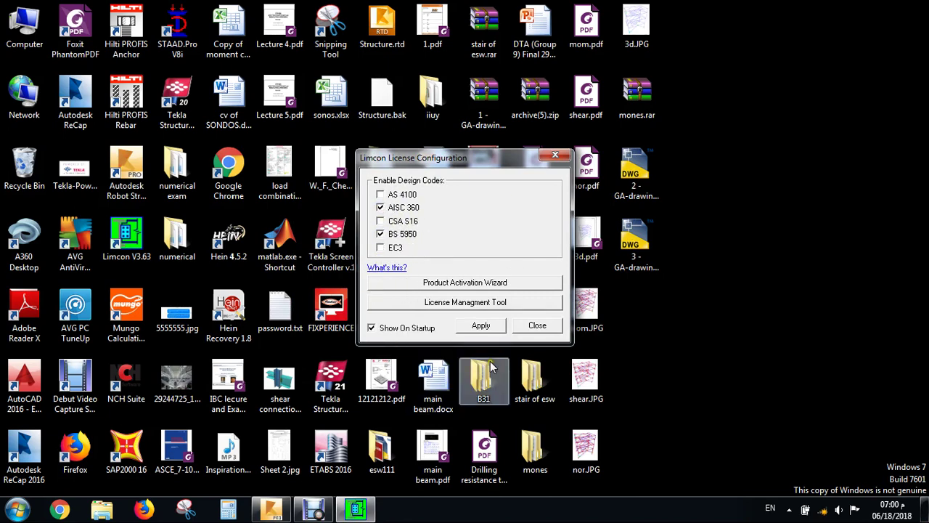
click(481, 325)
click(558, 327)
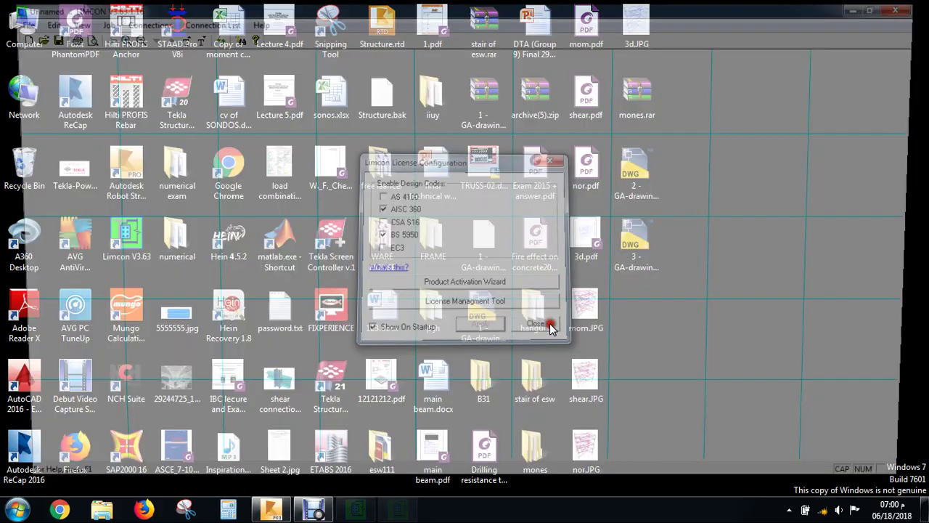
Step: Switch the design code to BS 5950 in the general configuration, return it to AISC 360 and accept the settings
click(13, 21)
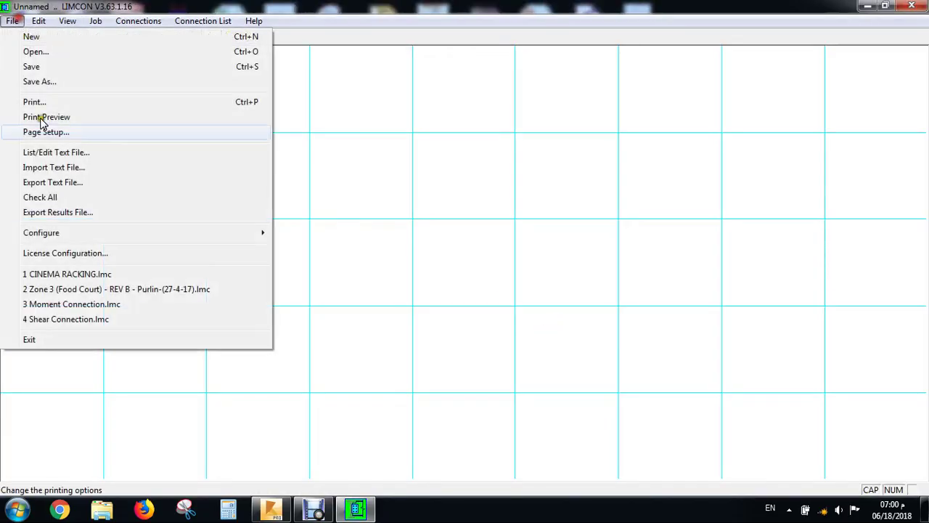
mouse_move(73, 236)
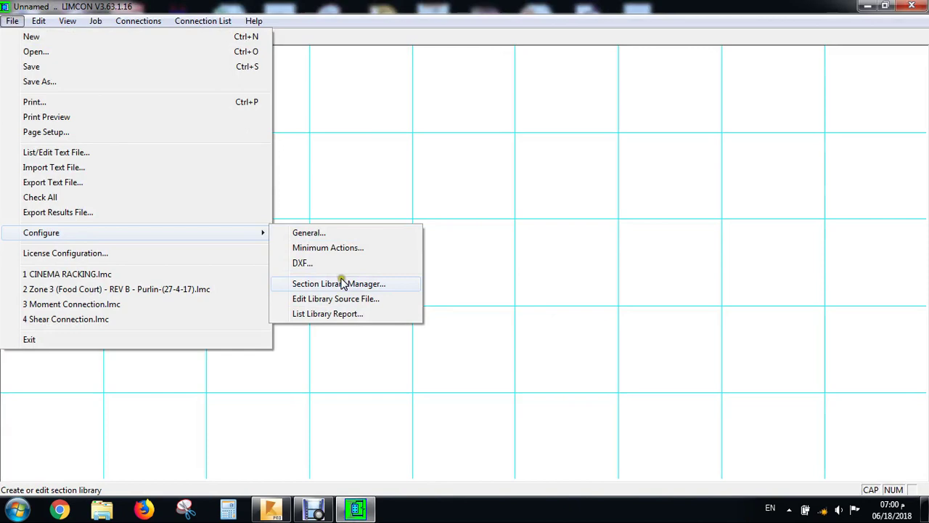
click(336, 234)
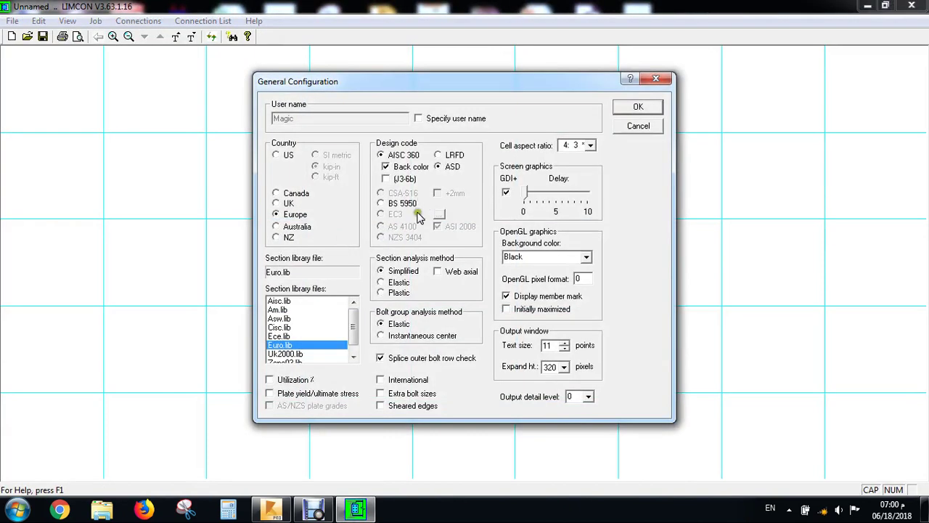
click(382, 204)
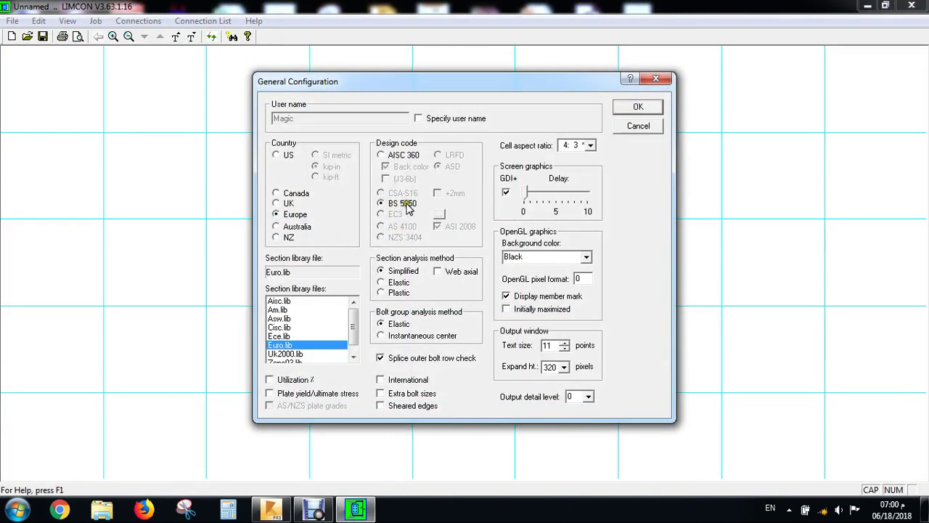
click(381, 155)
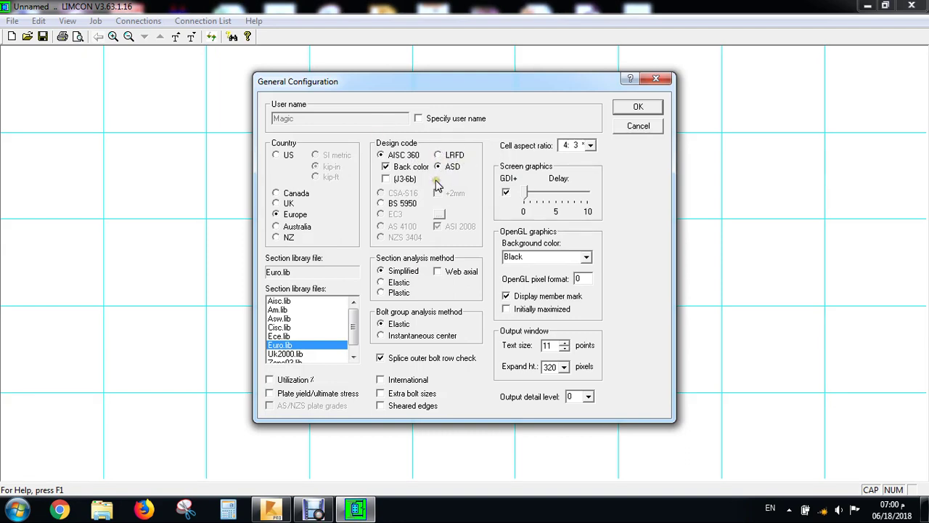
click(634, 105)
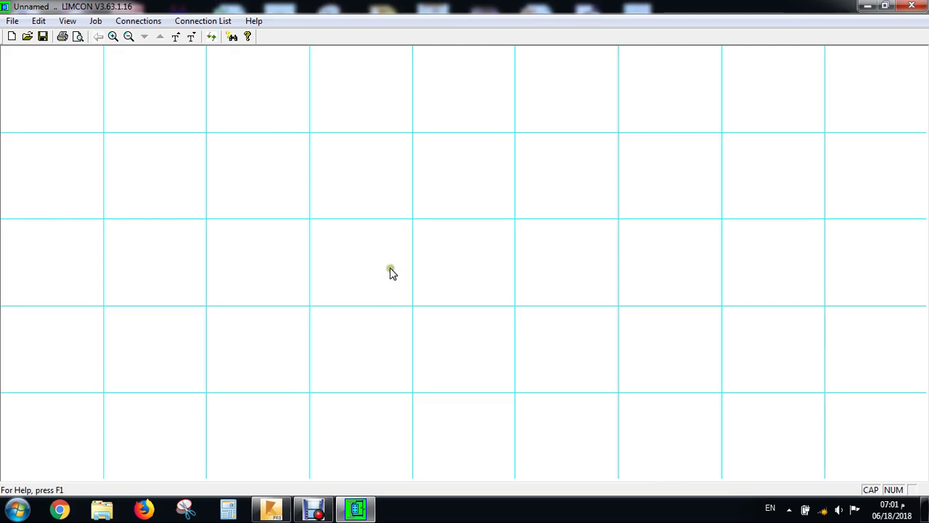
Step: Add a new bolted moment end plate apex connection with its default settings to the job
click(148, 23)
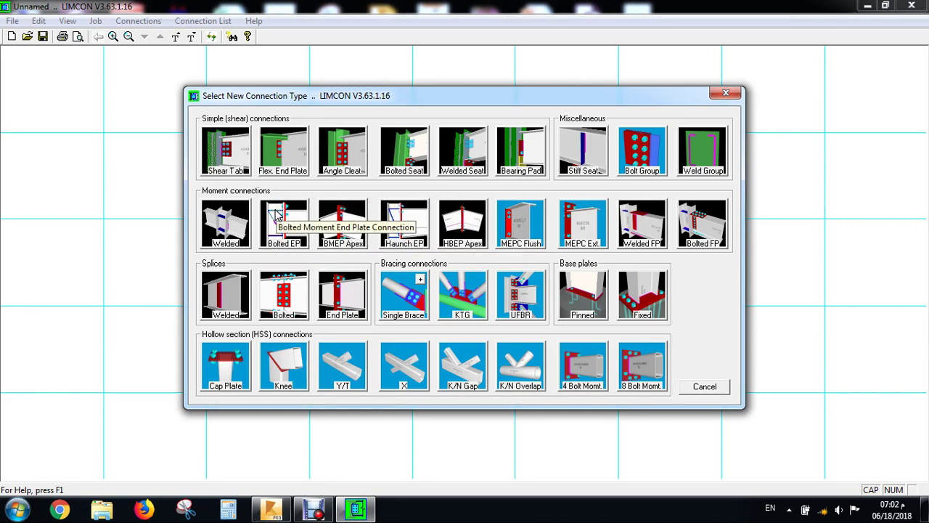
click(343, 238)
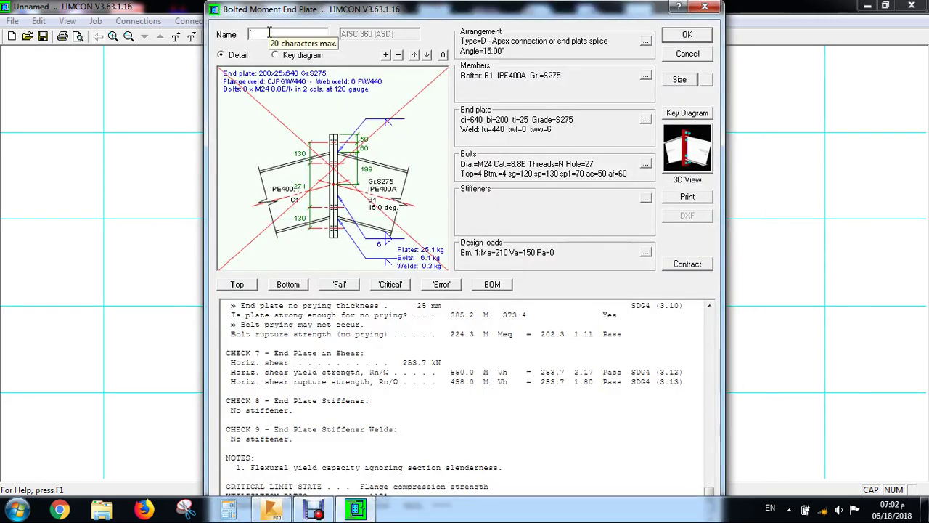
click(686, 36)
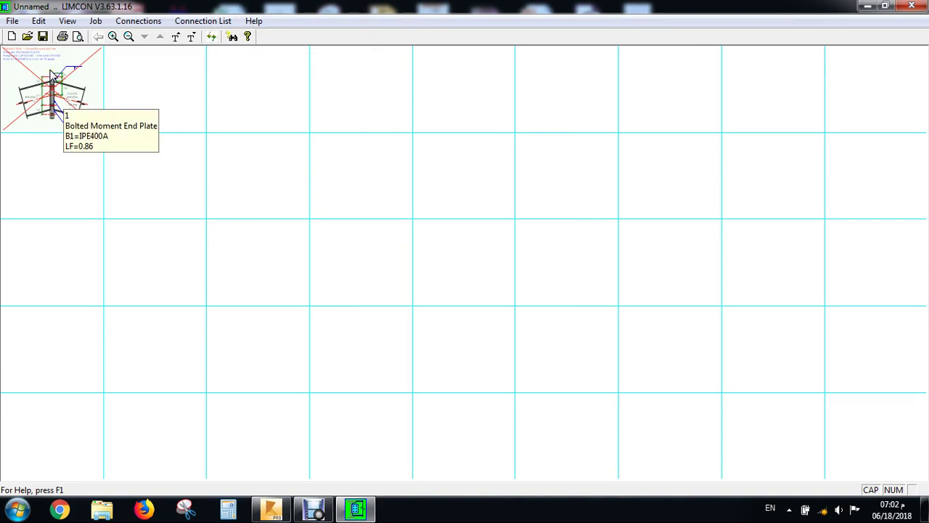
Step: Reopen the apex connection for editing and set its beam angle to 5 degrees
scroll(53, 77, up, 3)
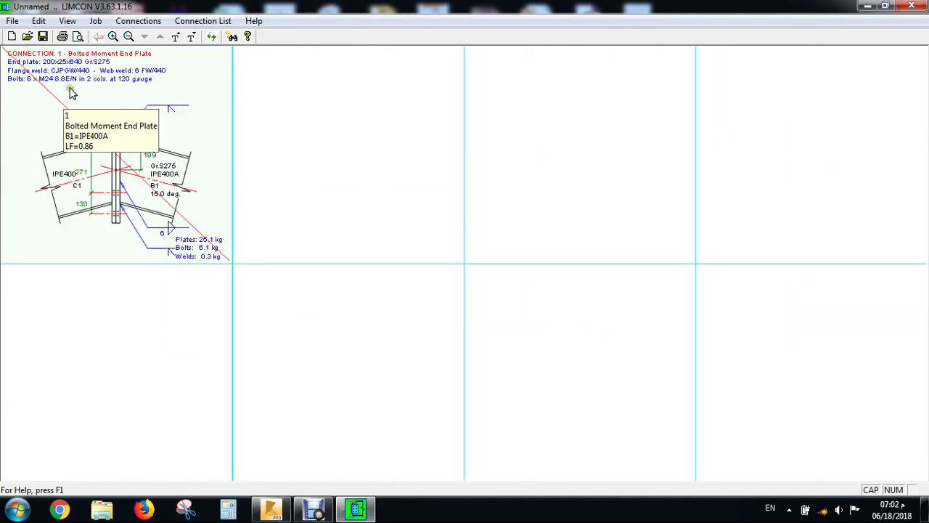
double_click(190, 167)
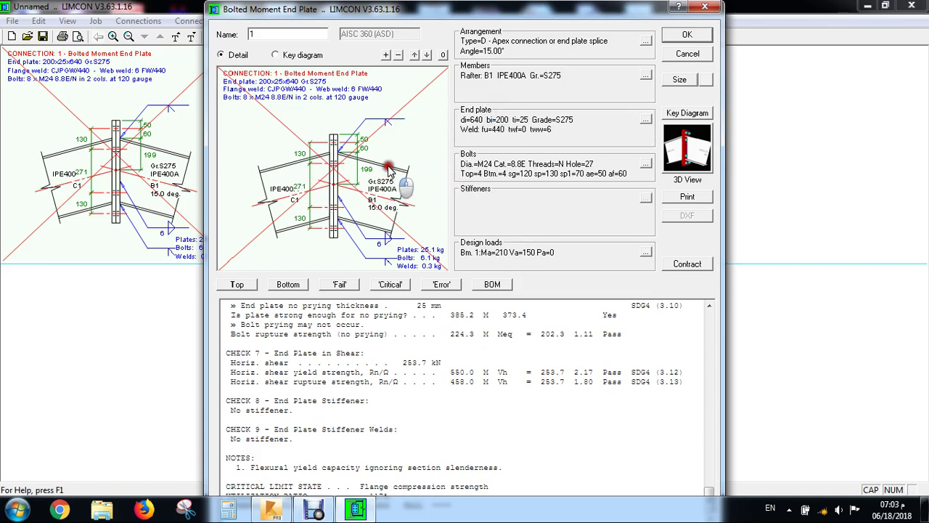
click(645, 41)
click(384, 292)
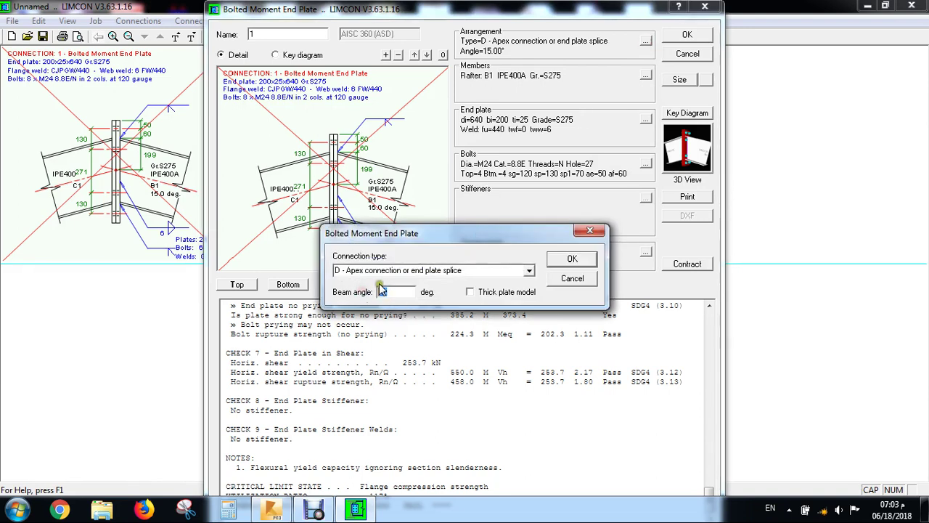
text(5)
click(573, 263)
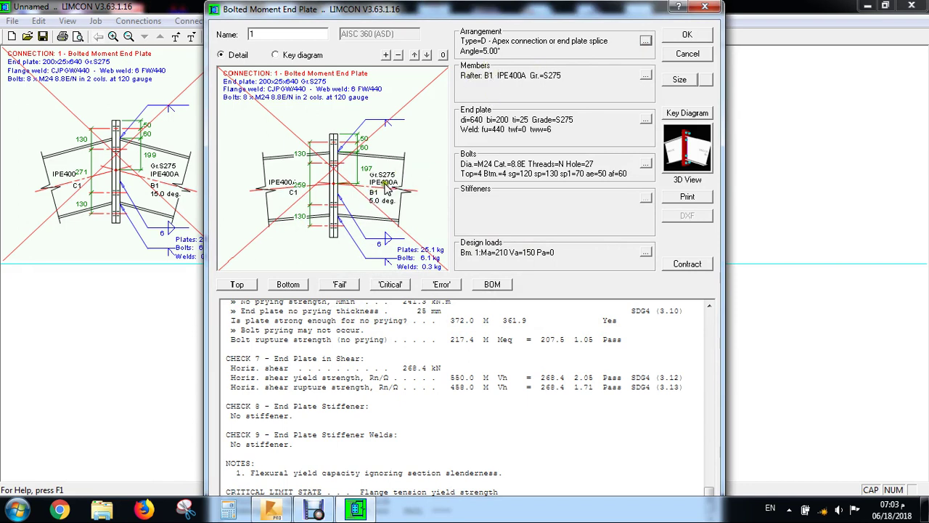
Step: Turn off the Terminates at top option for the column in the connection's member settings
click(646, 76)
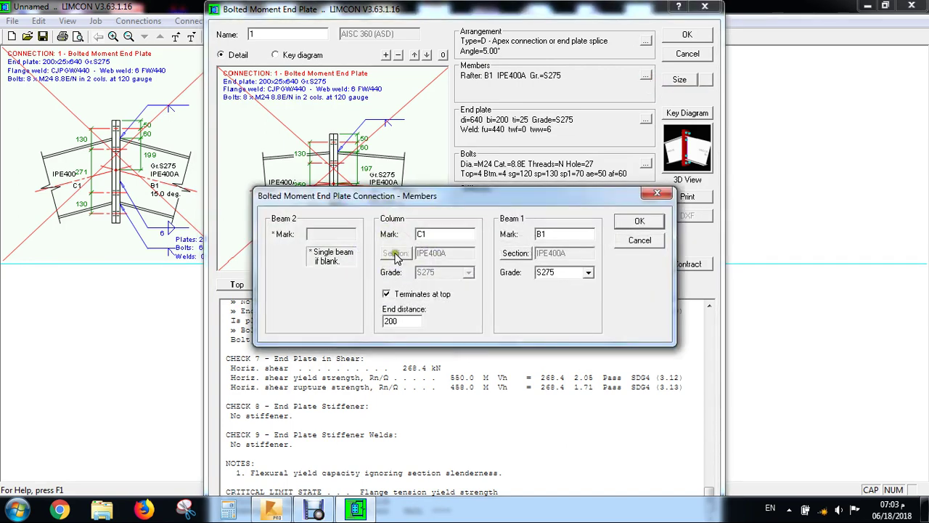
drag(398, 207, 503, 244)
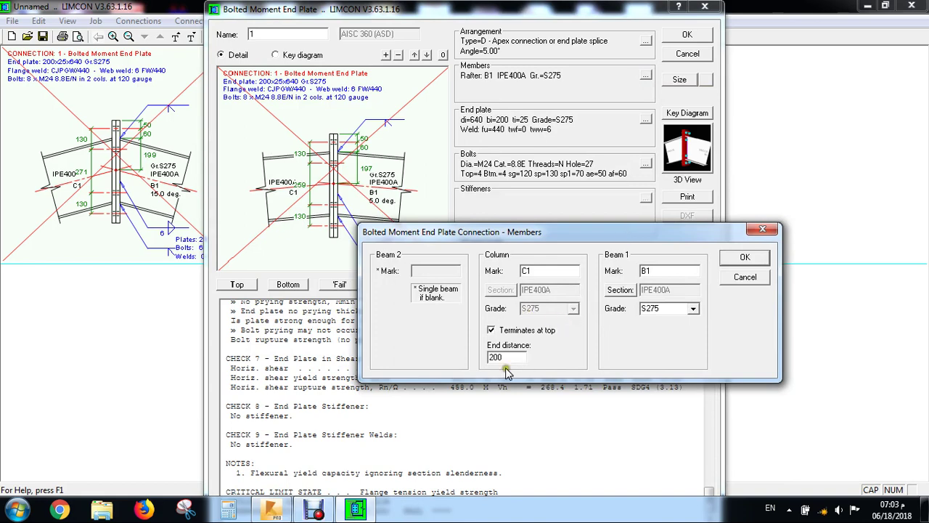
click(491, 330)
click(744, 258)
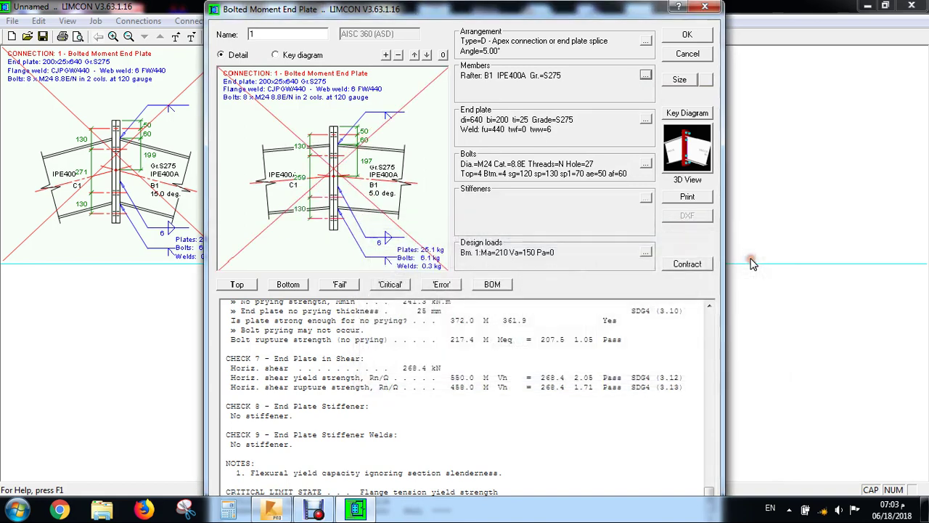
Step: Turn the column's Terminates at top option back on in the member settings
click(645, 75)
click(416, 298)
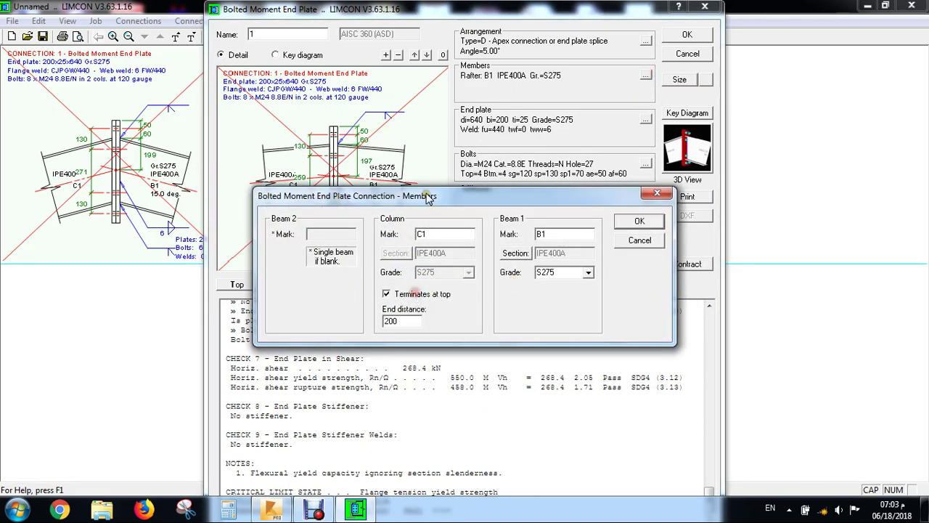
drag(421, 196, 568, 267)
click(790, 291)
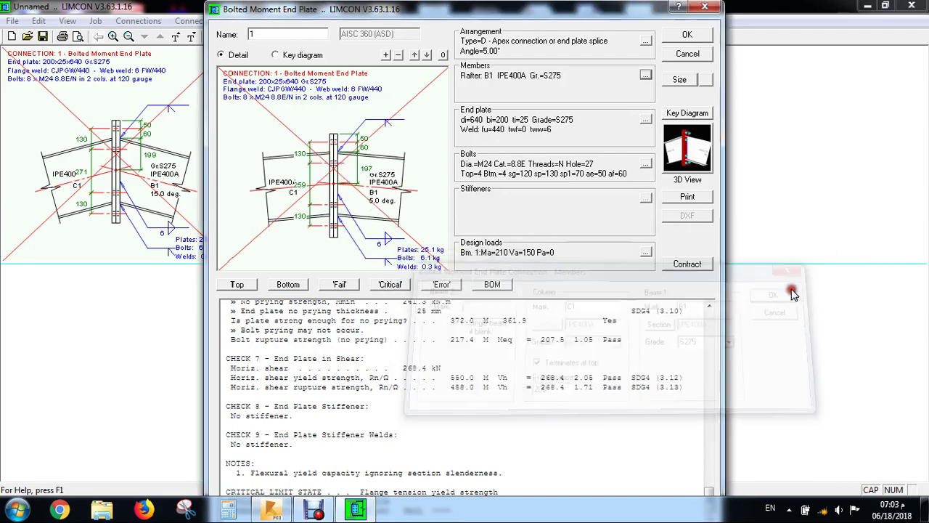
Step: Examine the IPE sections available for Beam 1 in the member settings, including the BR5 and BEAM entries
click(646, 75)
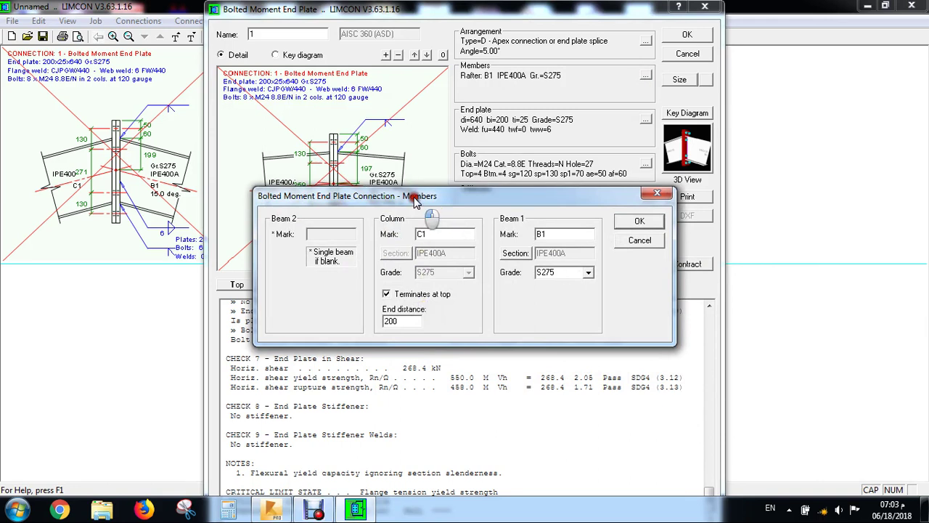
drag(411, 191, 438, 261)
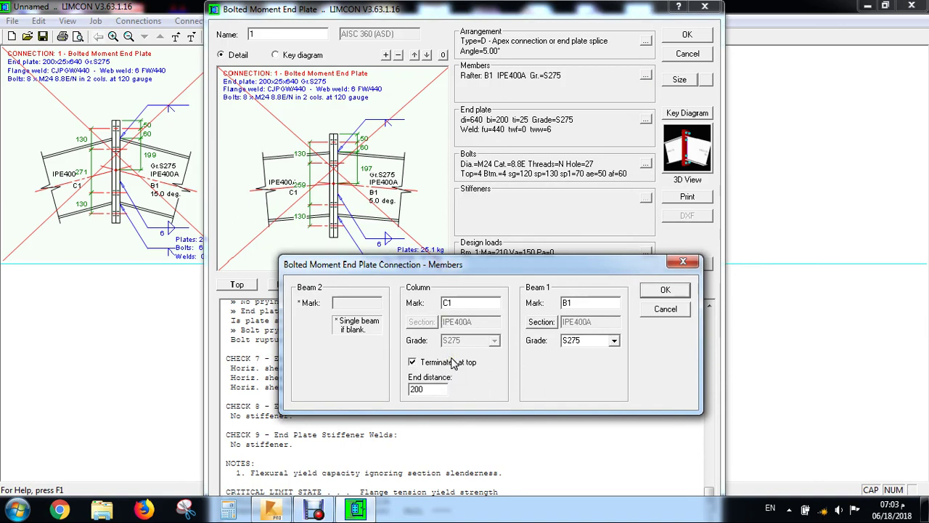
click(550, 329)
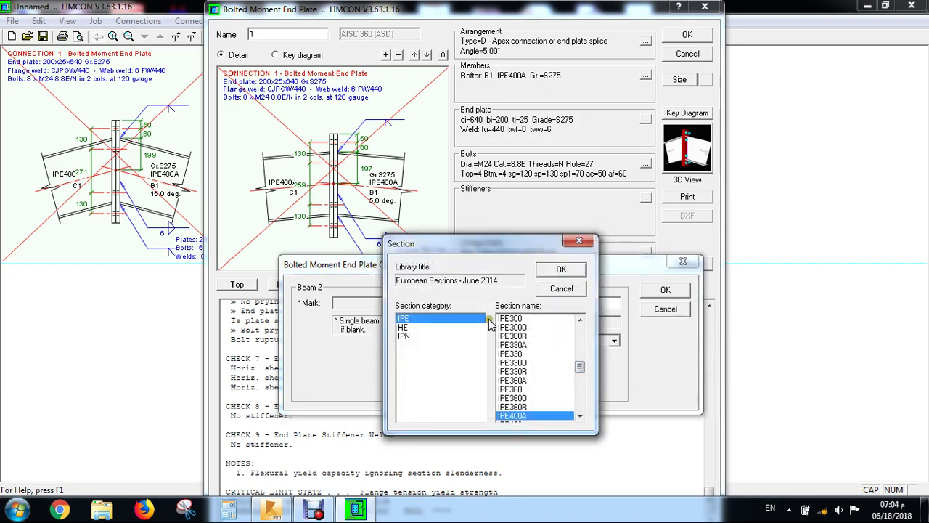
click(577, 334)
click(580, 320)
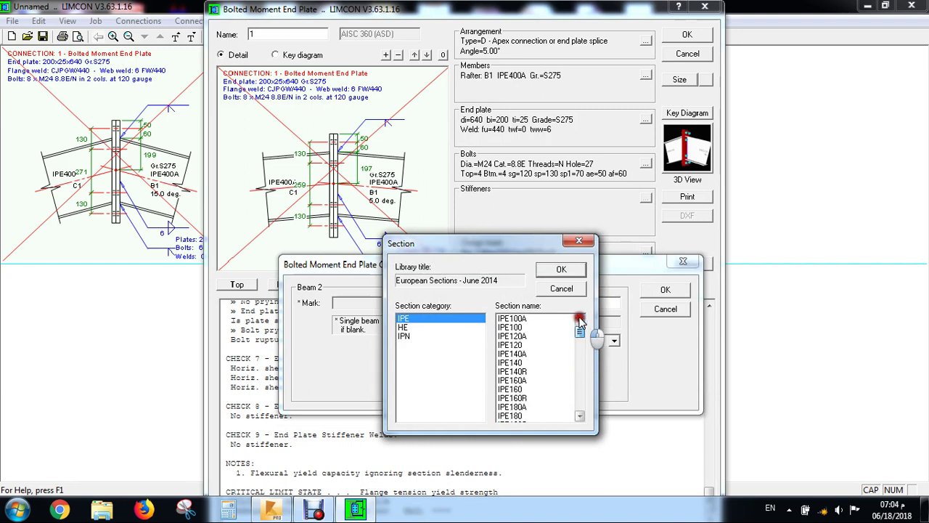
drag(580, 320, 580, 413)
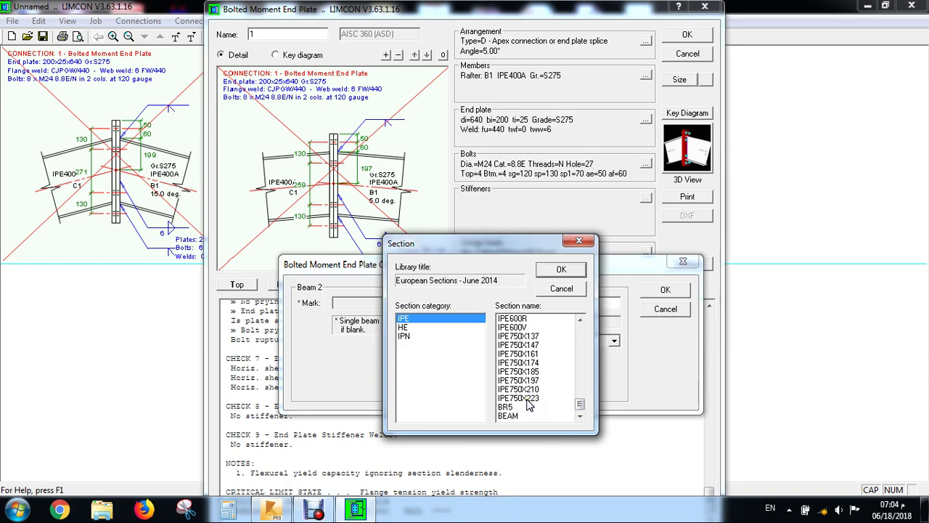
click(508, 407)
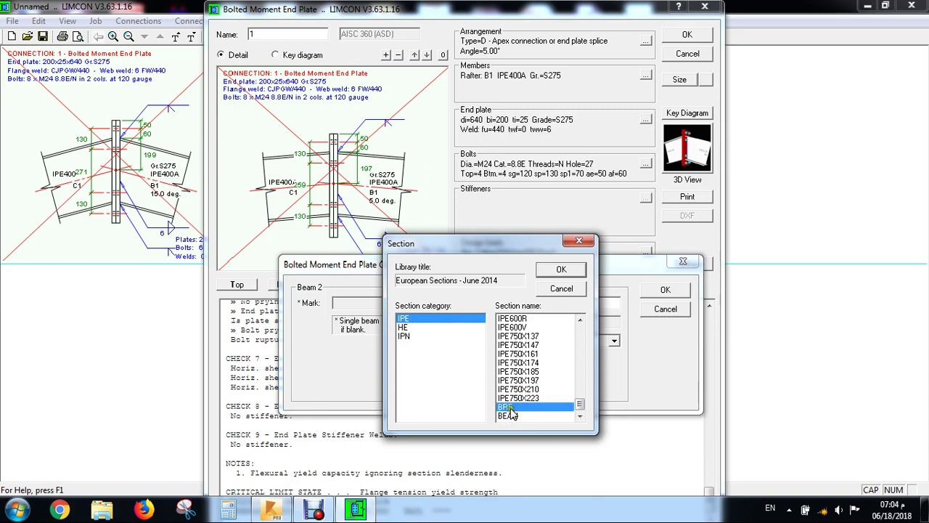
click(512, 408)
click(513, 416)
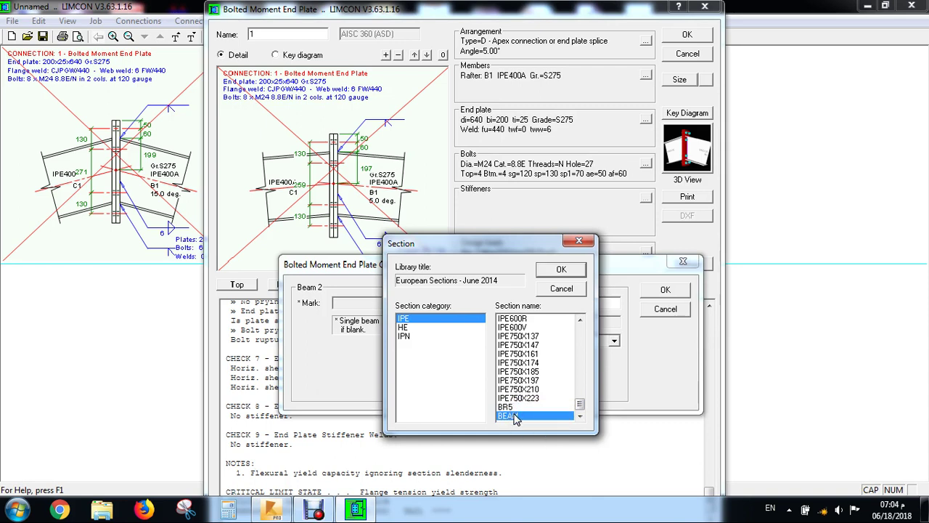
click(507, 408)
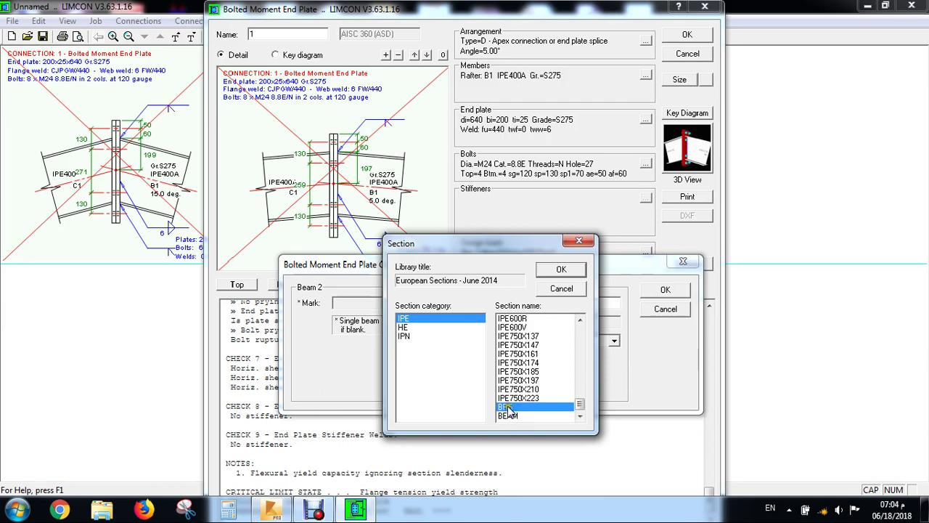
Step: Browse the remaining IPE, HE and IPN sections and close the section library, keeping IPE400A for Beam 1
drag(580, 404, 580, 372)
click(517, 380)
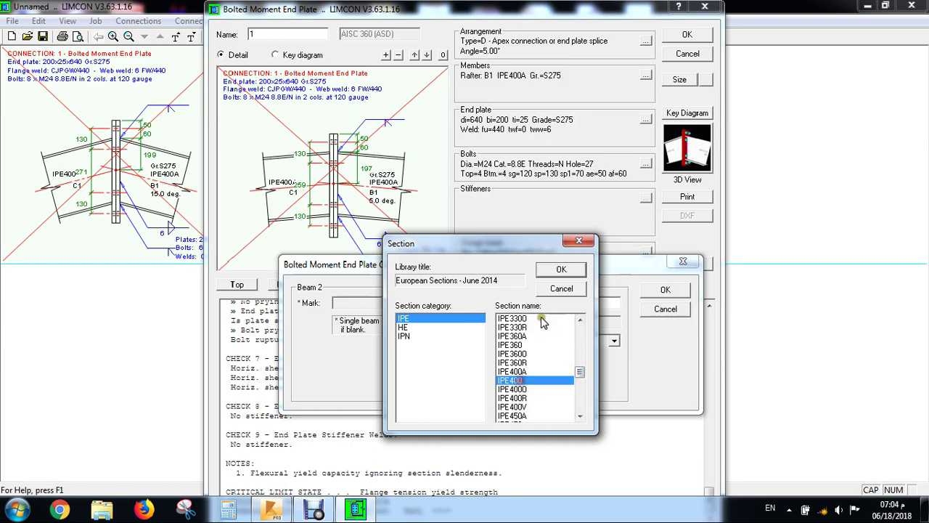
click(406, 327)
click(405, 337)
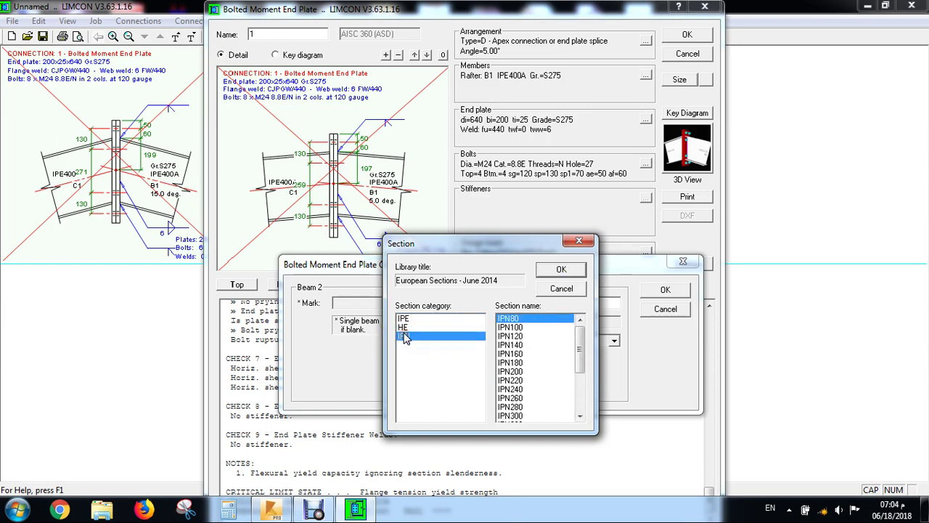
click(404, 318)
click(562, 278)
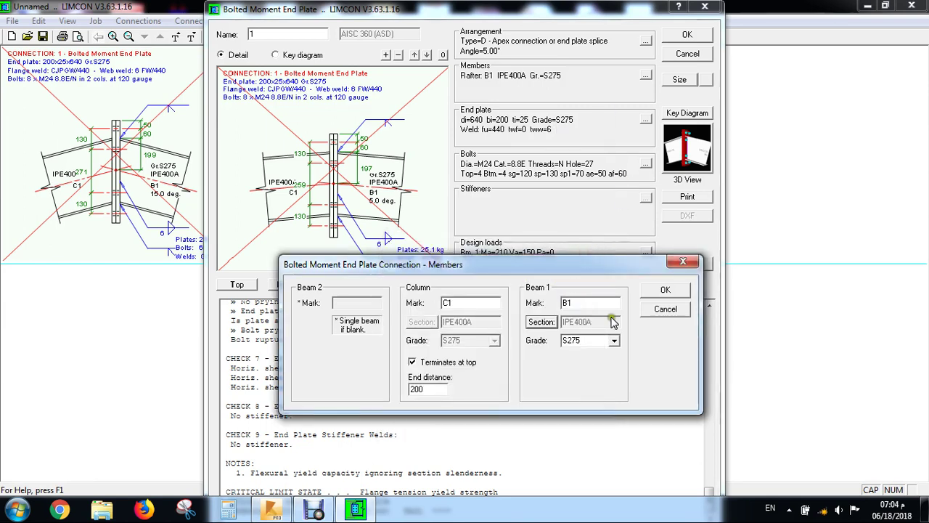
Step: Set Beam 1's steel grade to S235 and apply the member settings
click(614, 340)
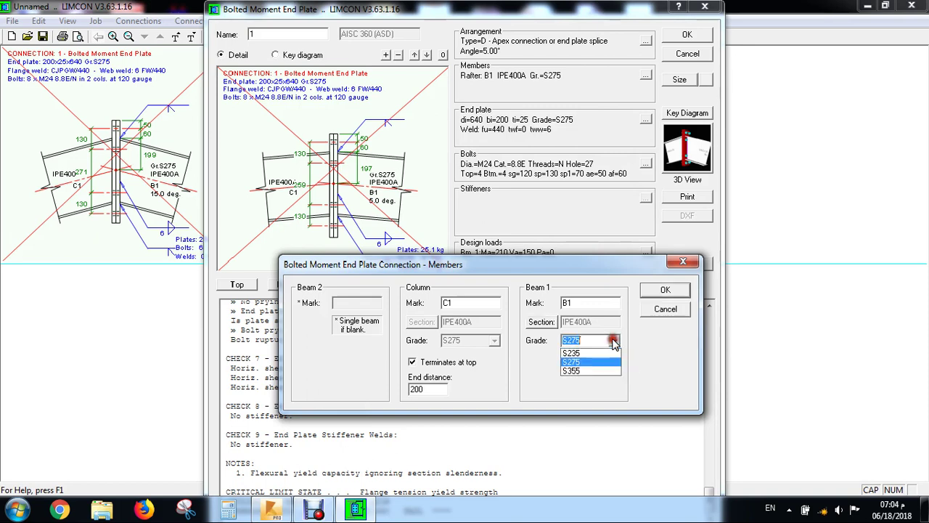
click(573, 353)
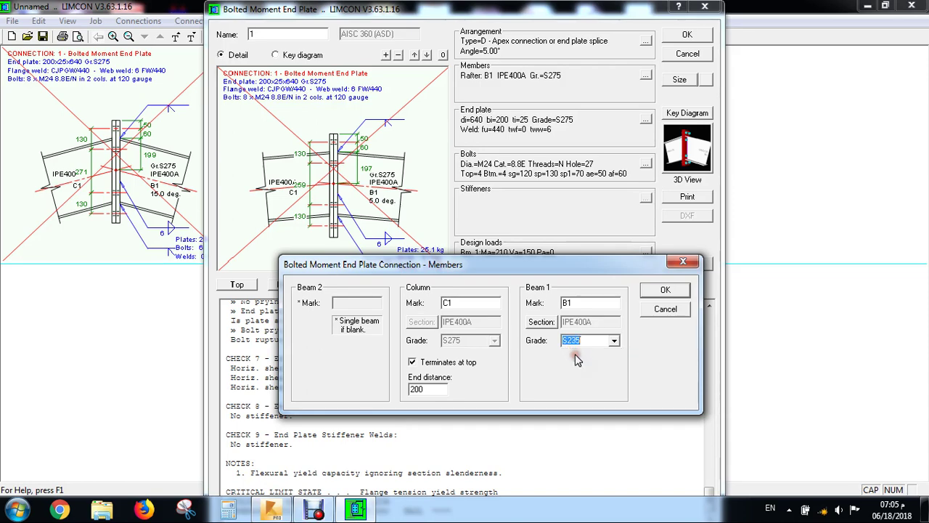
click(665, 291)
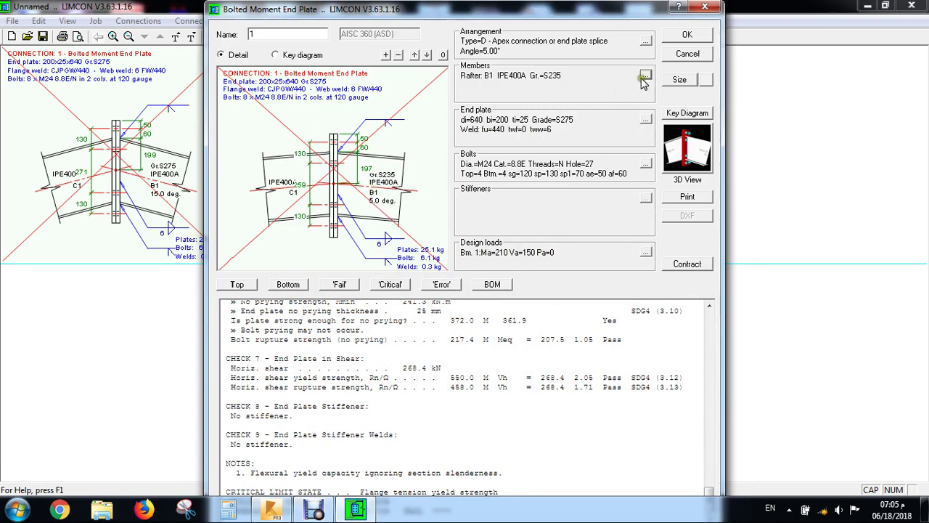
Step: Set the end plate's grade to S235 and its depth di to 550 mm
click(646, 121)
mouse_move(491, 144)
mouse_down()
mouse_move(623, 145)
mouse_move(471, 154)
mouse_move(409, 169)
mouse_move(629, 186)
mouse_up()
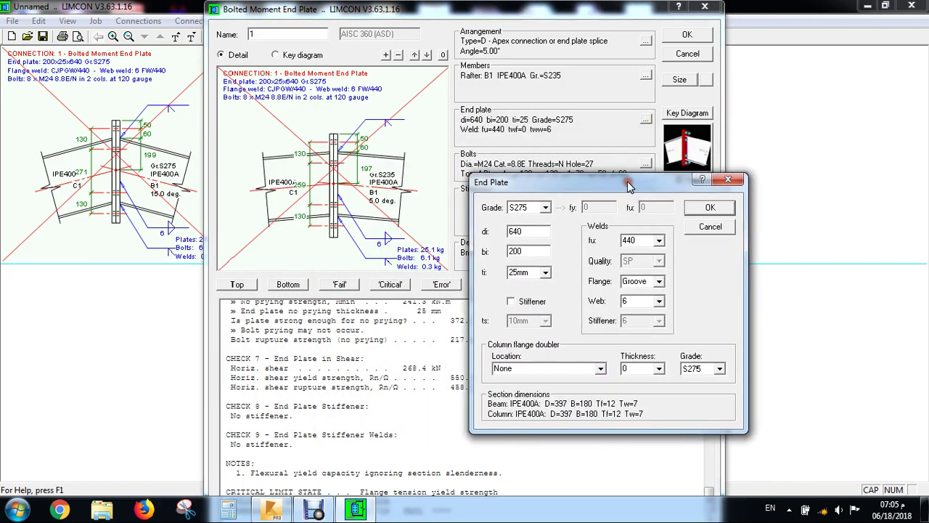
click(546, 208)
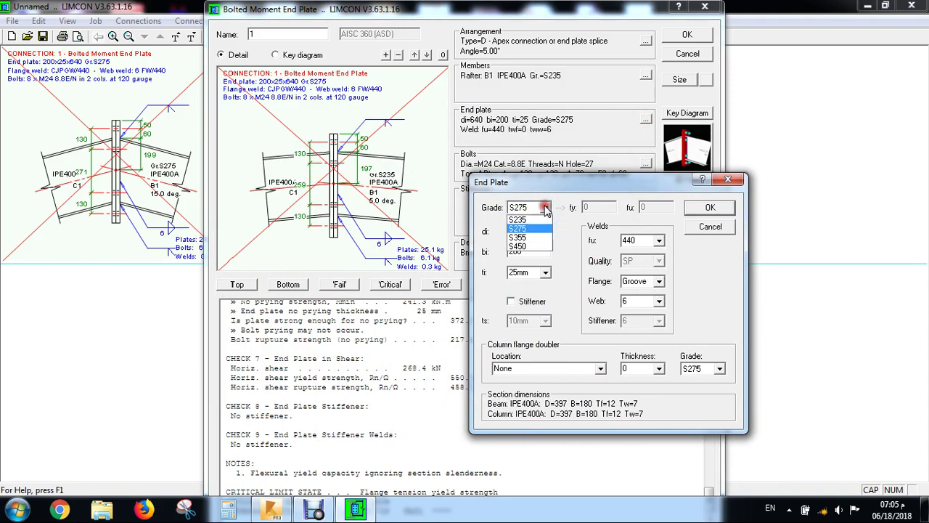
click(531, 221)
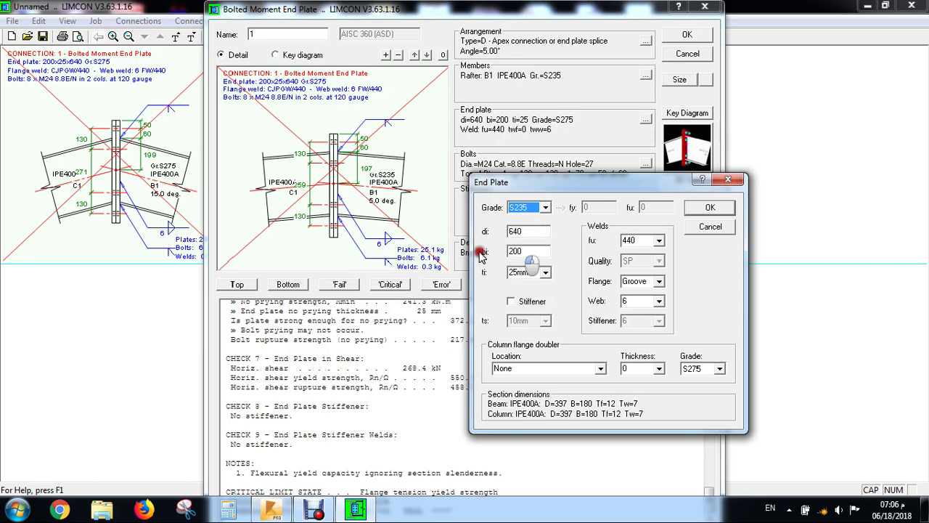
key(Tab)
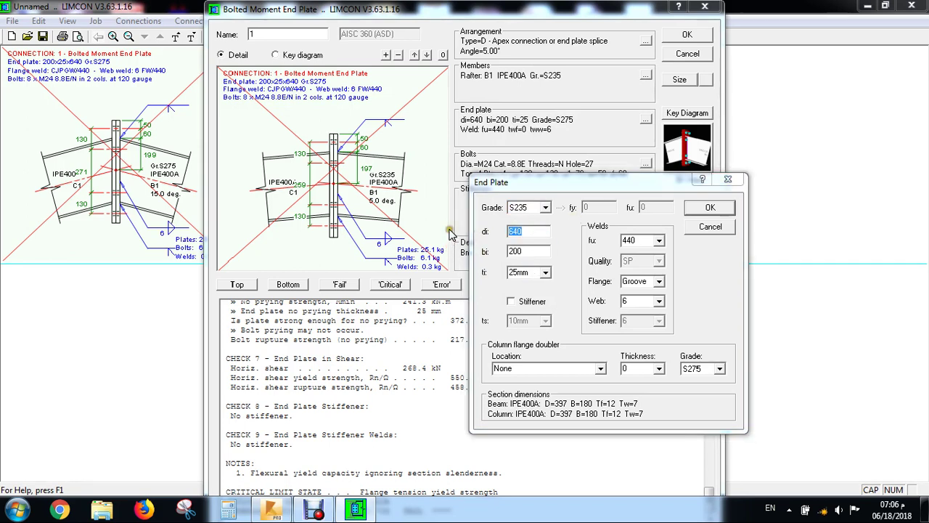
text(550)
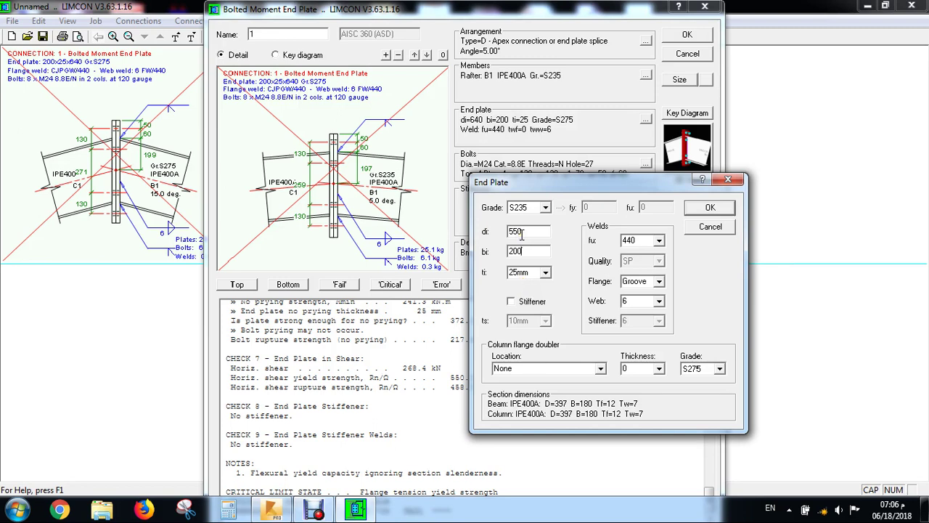
Step: Set the end plate thickness ti to 20 mm
click(543, 273)
click(520, 329)
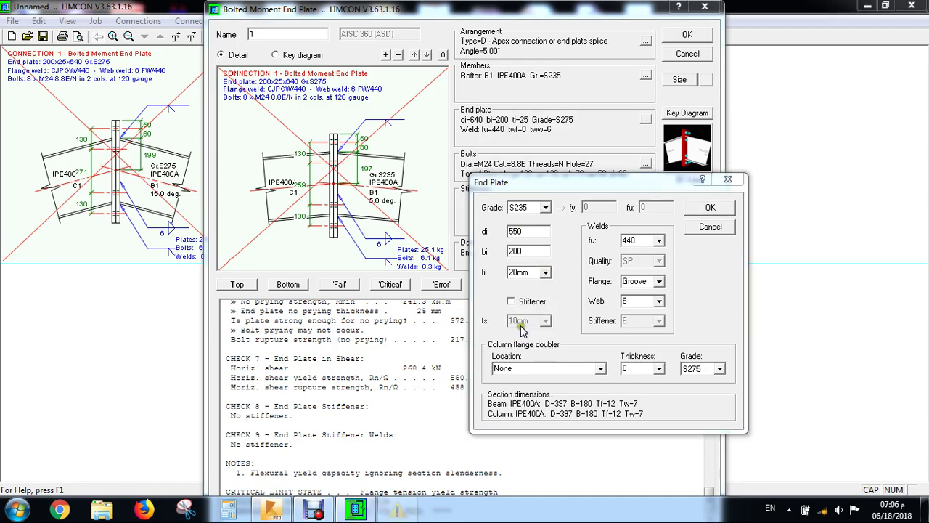
click(627, 109)
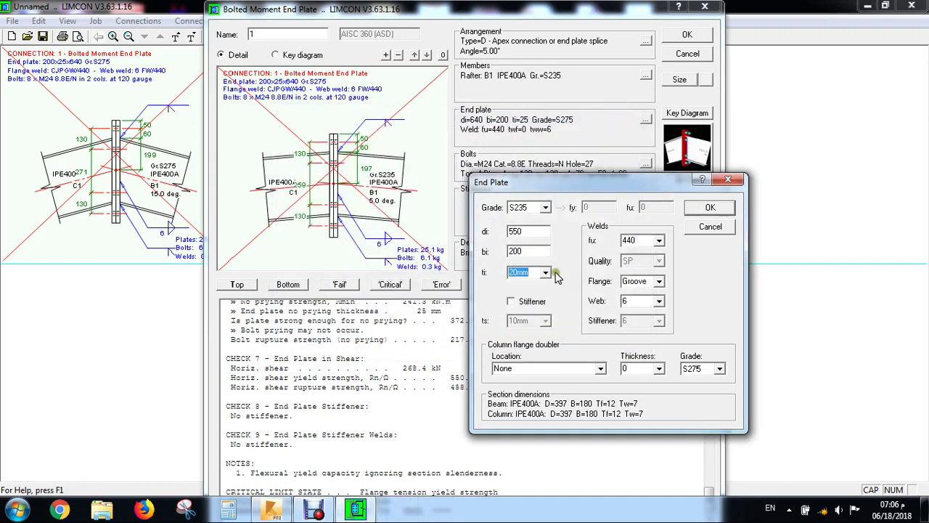
click(545, 272)
click(528, 332)
Step: Enable the end plate stiffener and set its thickness ts to 12 mm
click(512, 301)
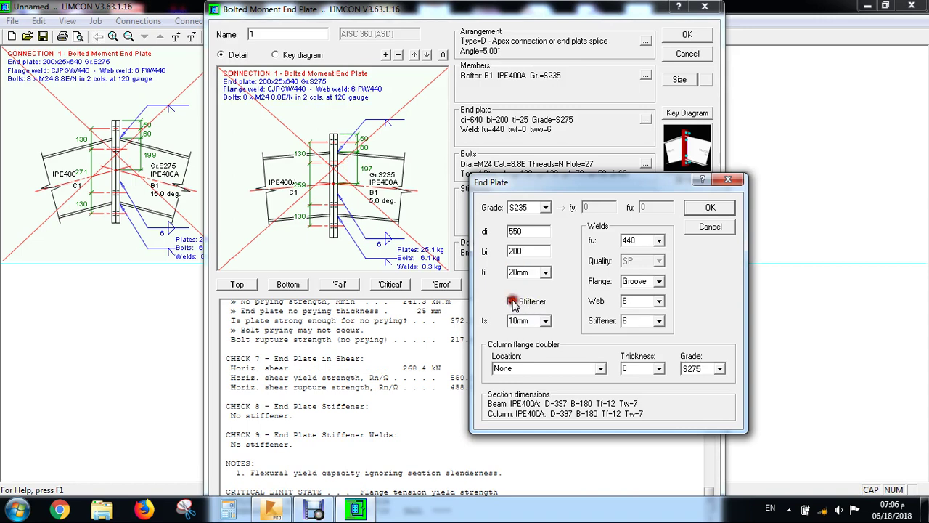
click(546, 321)
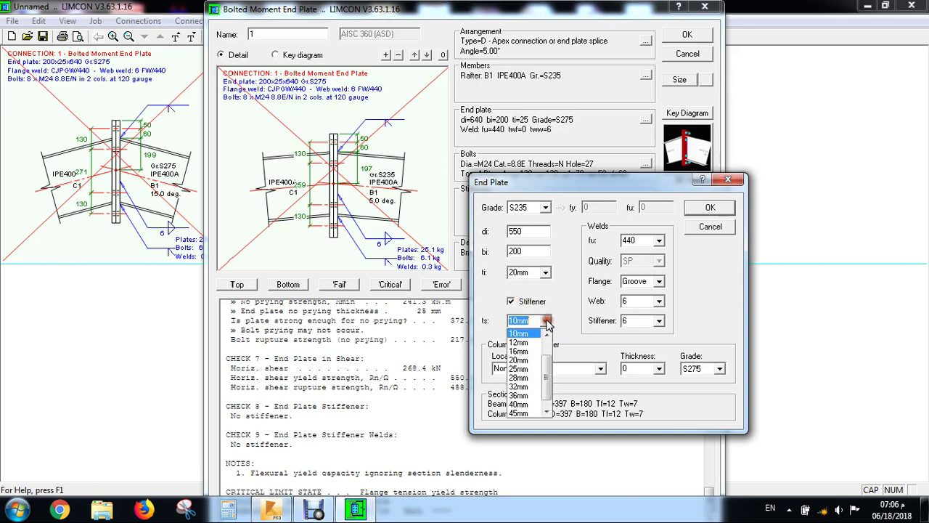
click(519, 342)
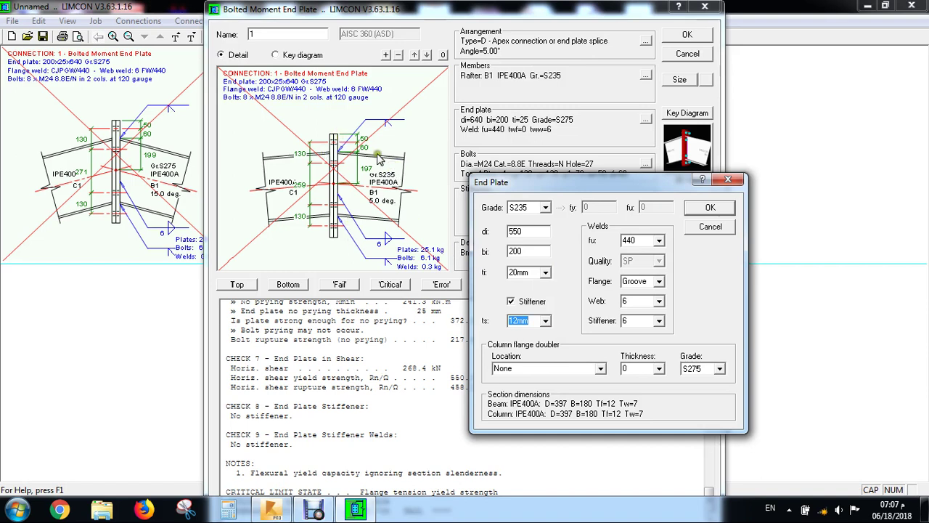
Step: Keep the weld strength fu at 440 and set the end plate's flange weld size to 8 mm
click(660, 241)
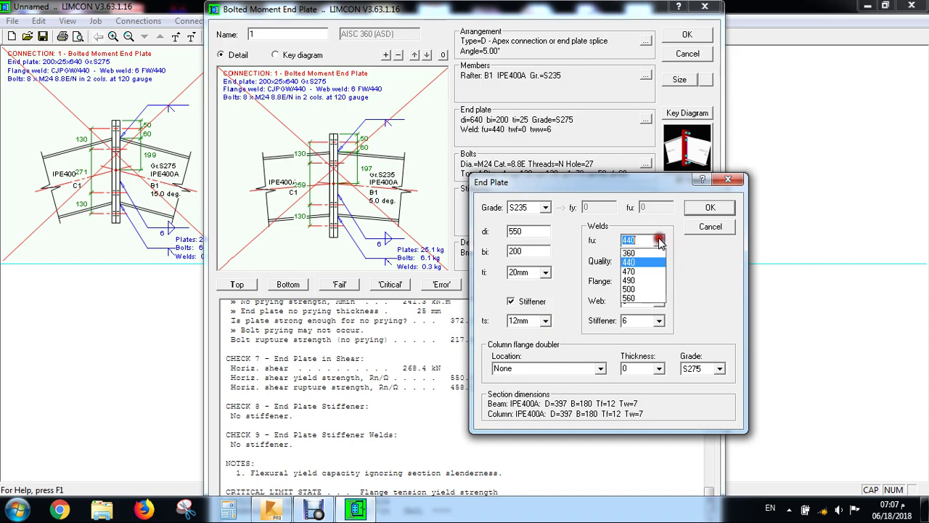
click(642, 263)
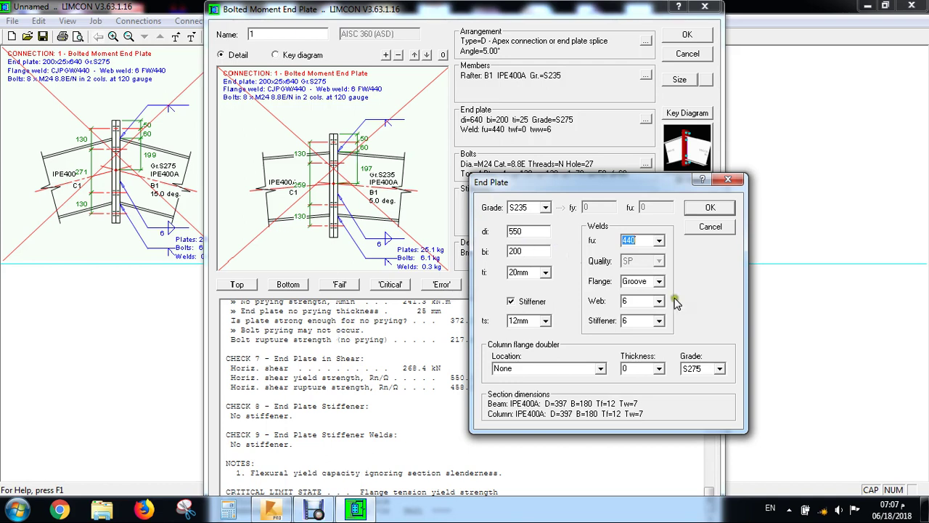
click(658, 281)
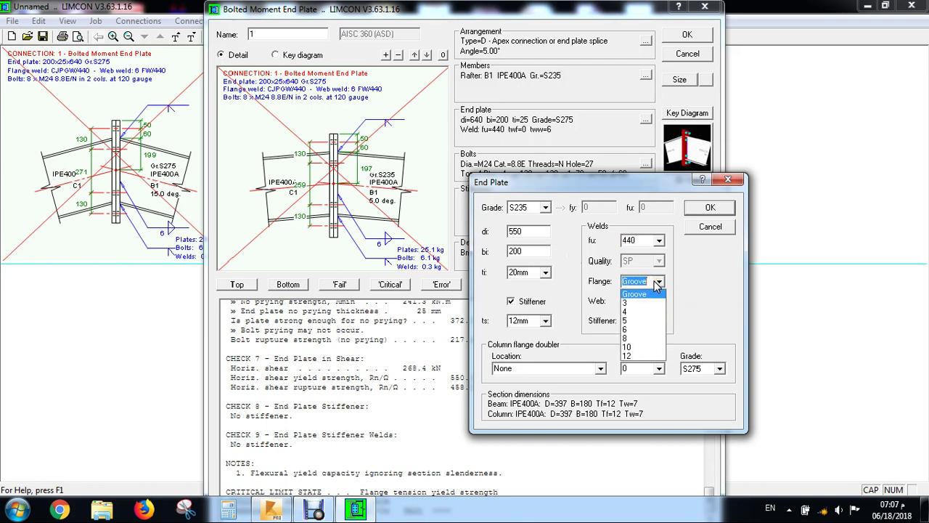
click(658, 283)
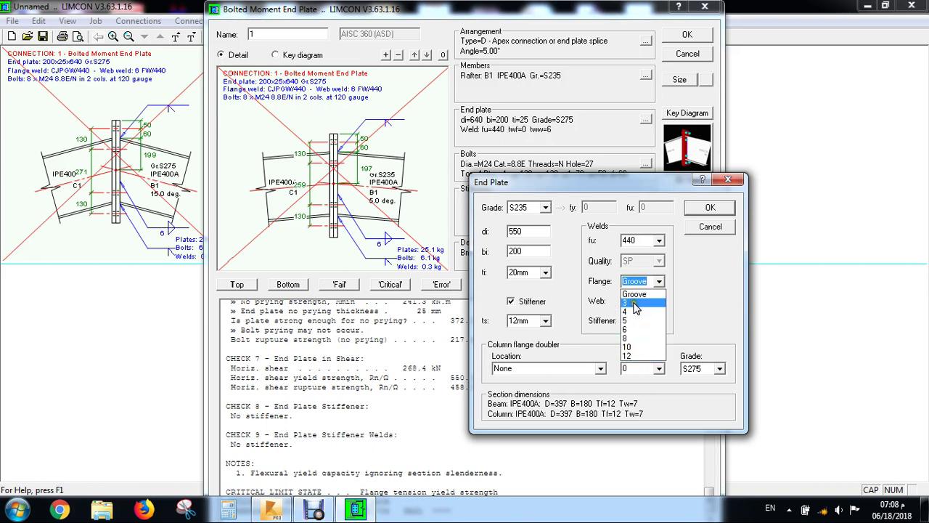
click(632, 339)
click(657, 282)
click(657, 283)
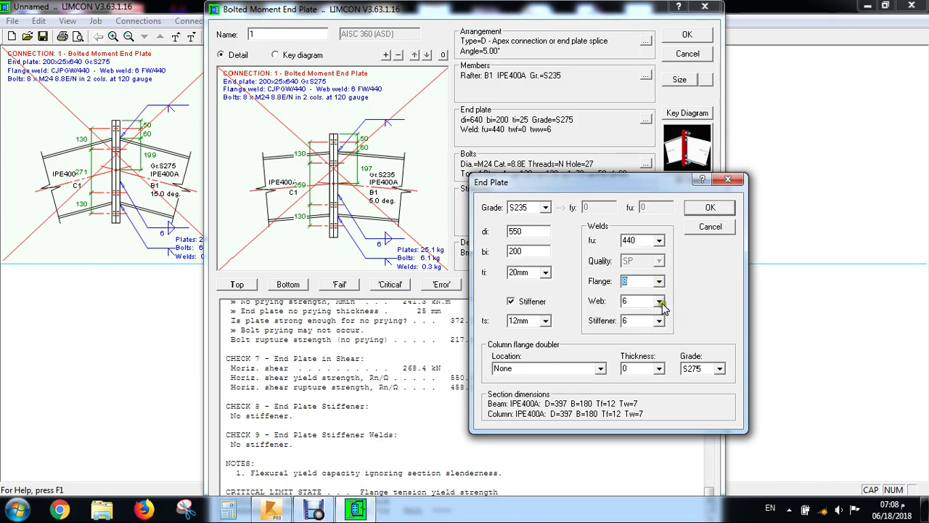
Step: Keep the web weld at 6 mm, set the stiffener weld to 10 mm and apply the end plate settings
click(661, 302)
click(694, 322)
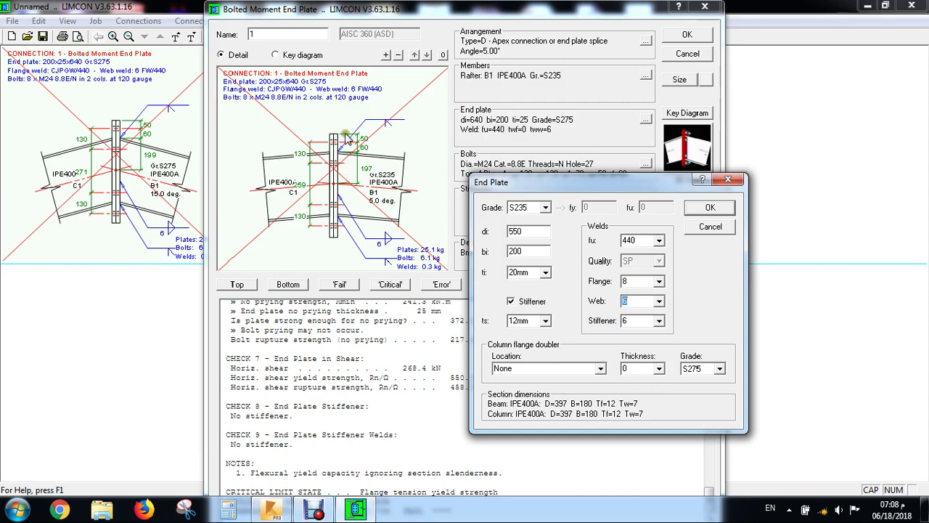
click(659, 321)
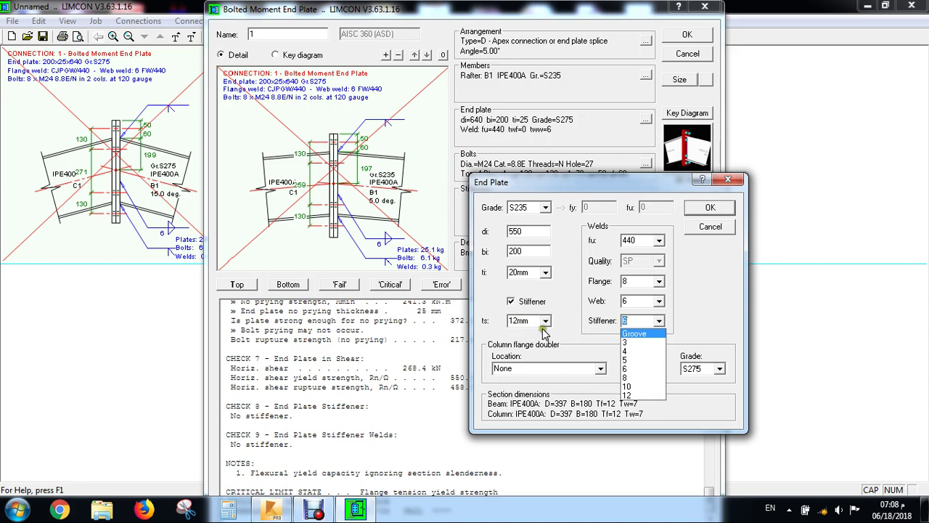
click(632, 389)
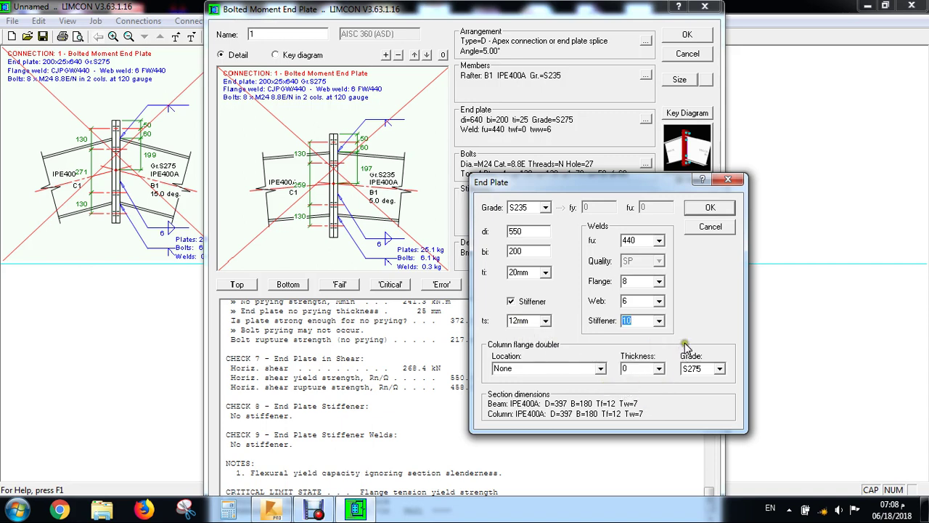
click(708, 208)
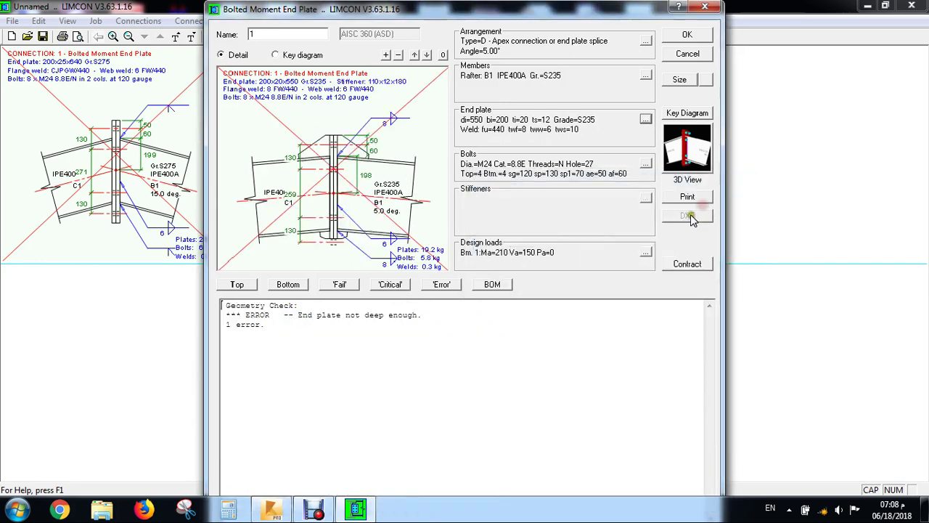
click(391, 134)
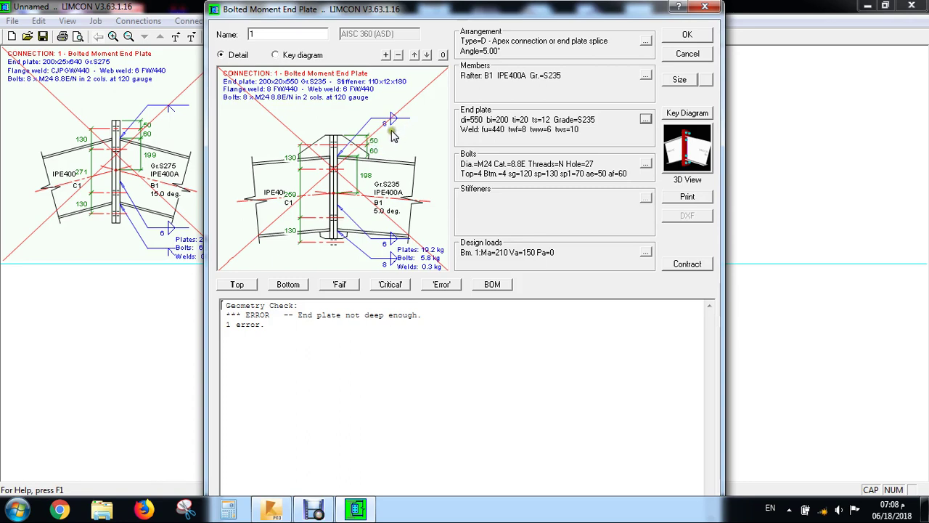
click(344, 154)
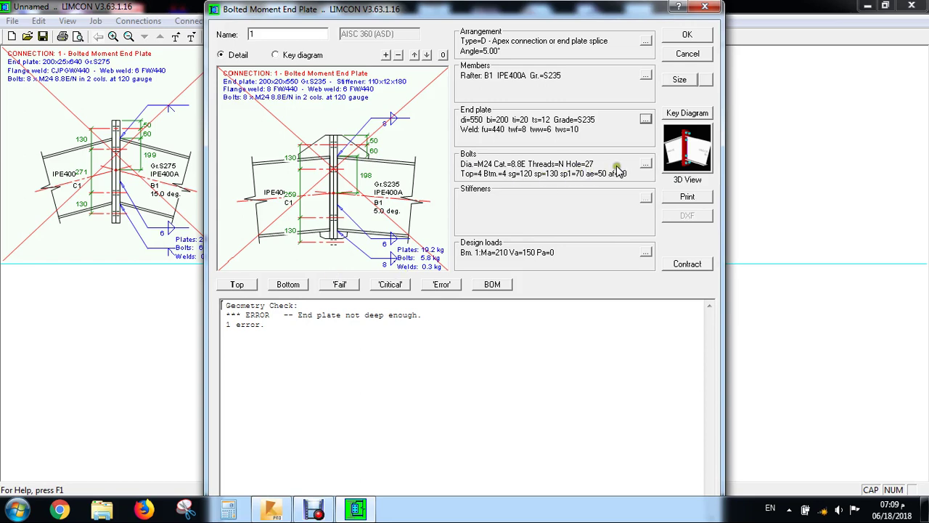
Step: Open the bolt settings of the end plate connection and set the bolt diameter to M20
click(645, 165)
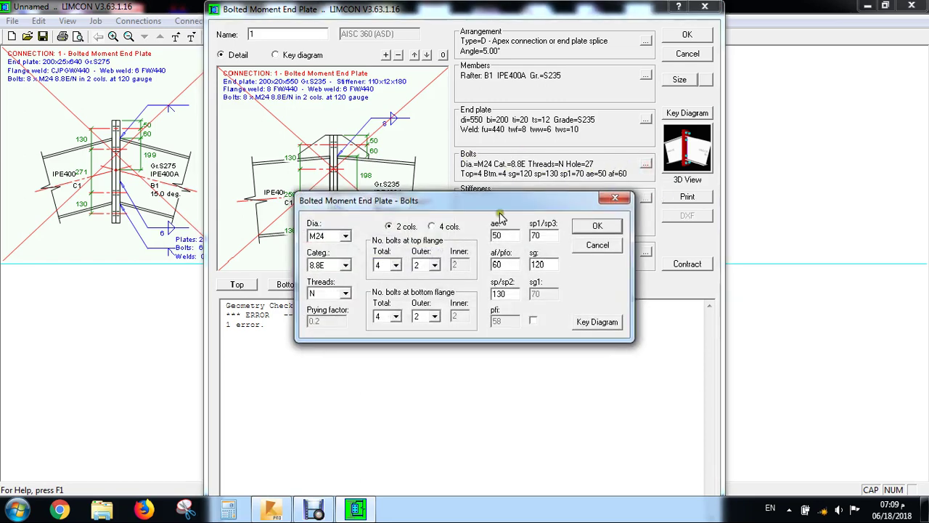
drag(483, 196, 618, 203)
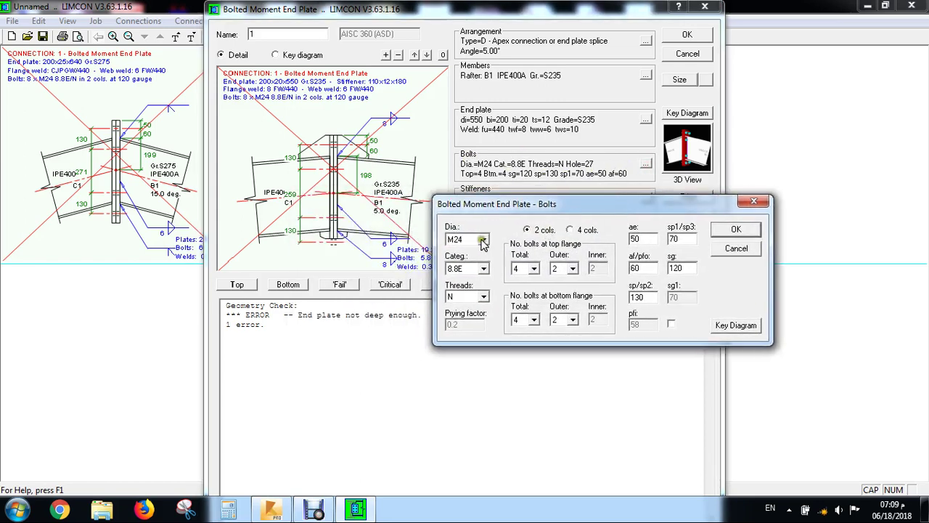
click(483, 240)
click(467, 270)
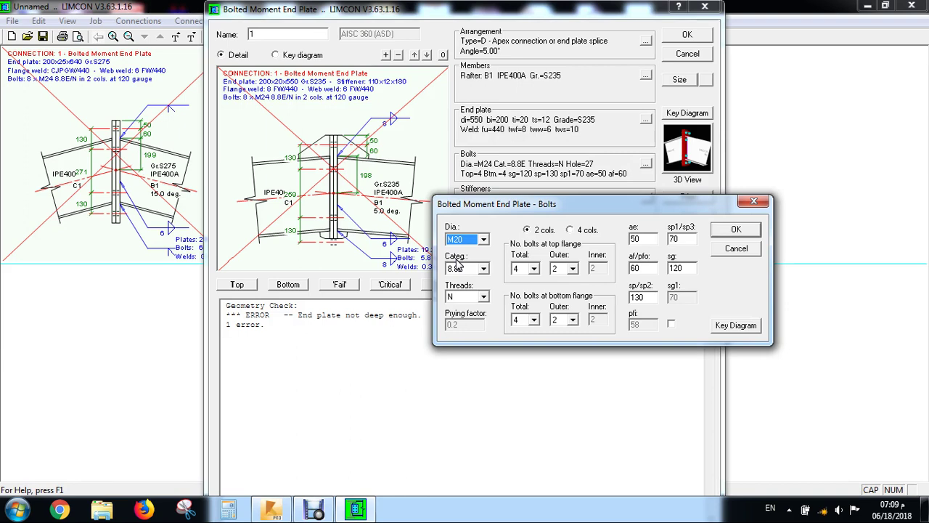
Step: Keep the bolt category at 8.8E and the thread condition at N
click(483, 269)
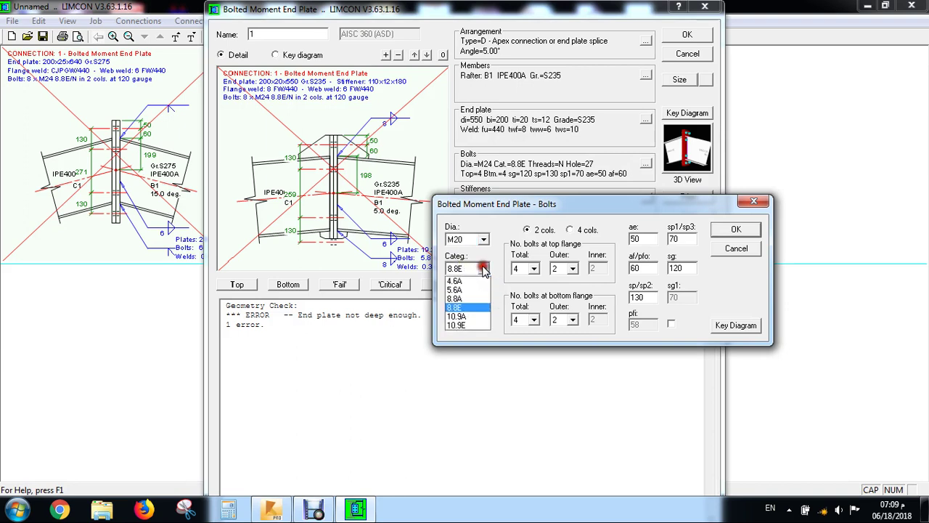
click(464, 307)
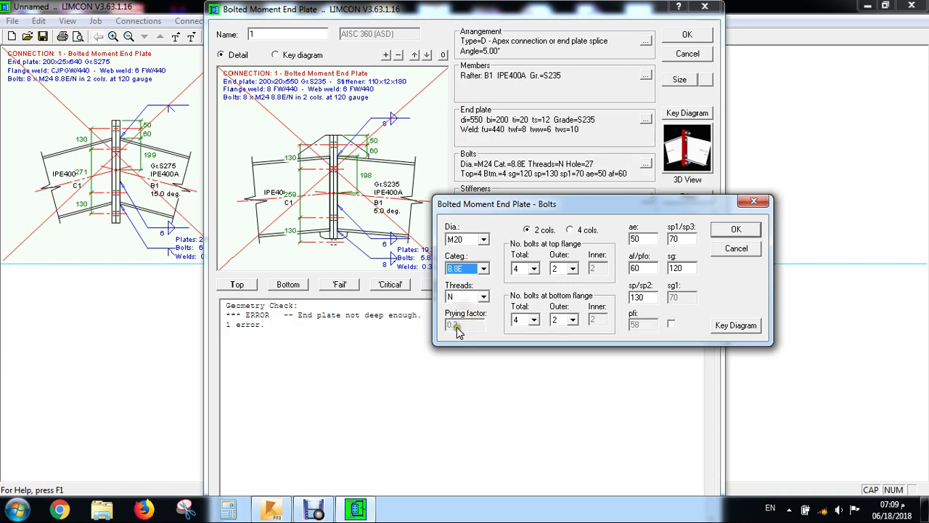
click(483, 297)
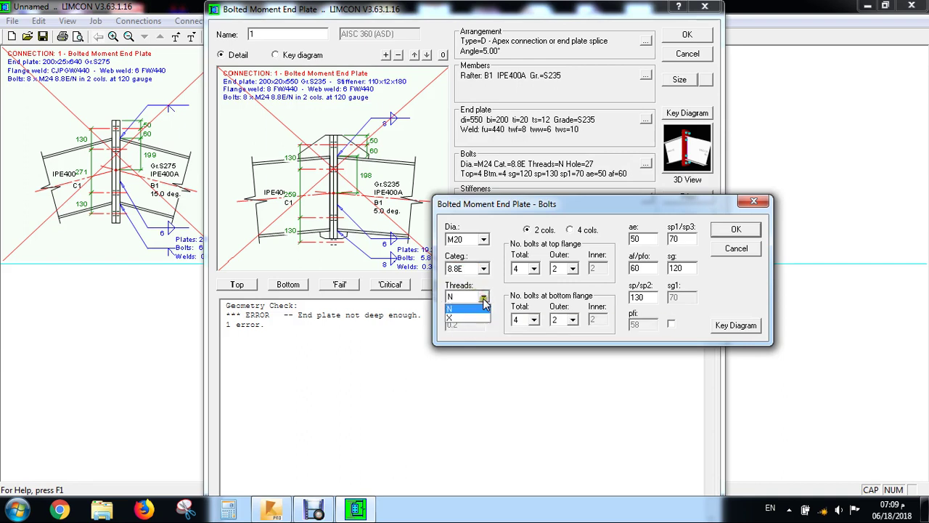
click(453, 307)
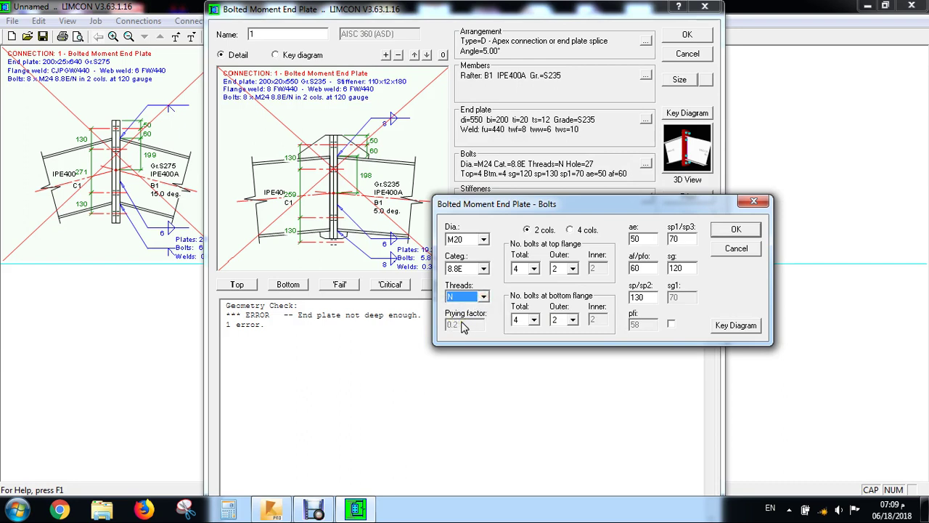
click(472, 330)
click(465, 328)
Step: Try bolt category 8.8A, return to 8.8E and keep the thread condition at N
click(484, 269)
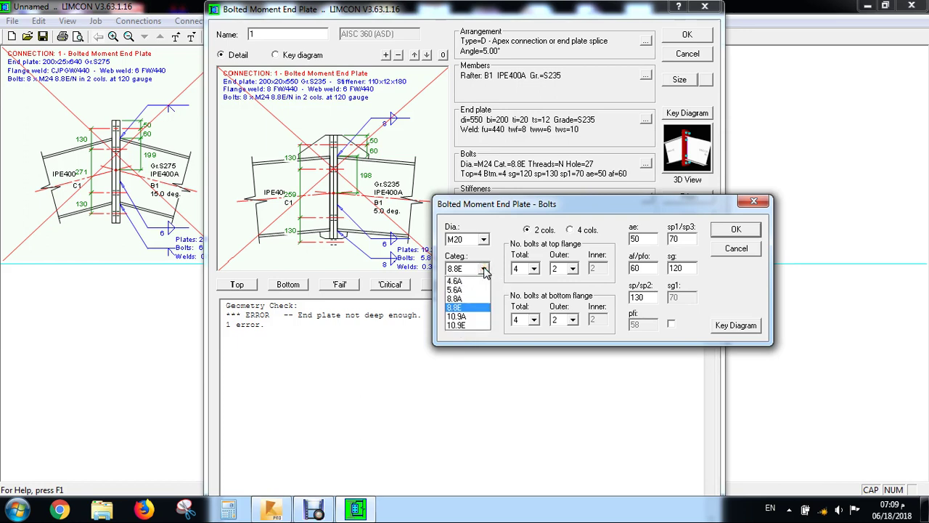
click(468, 299)
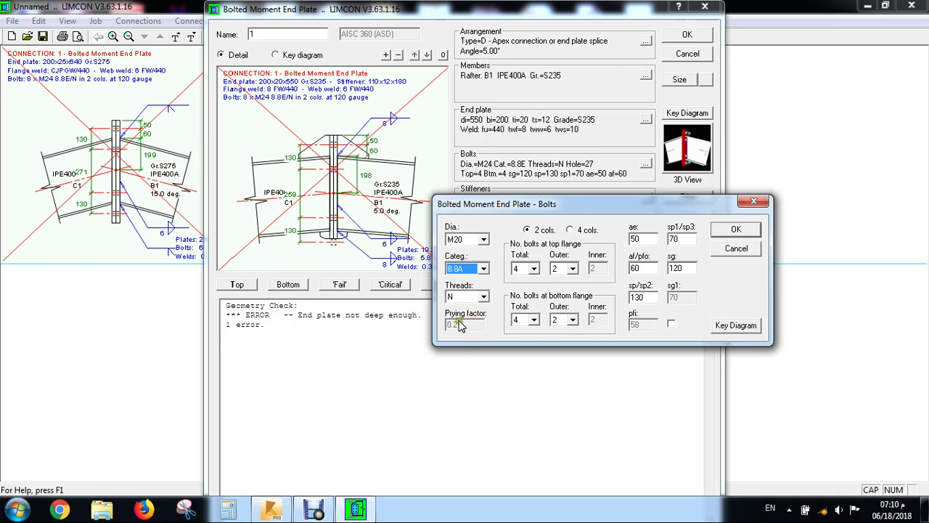
click(483, 269)
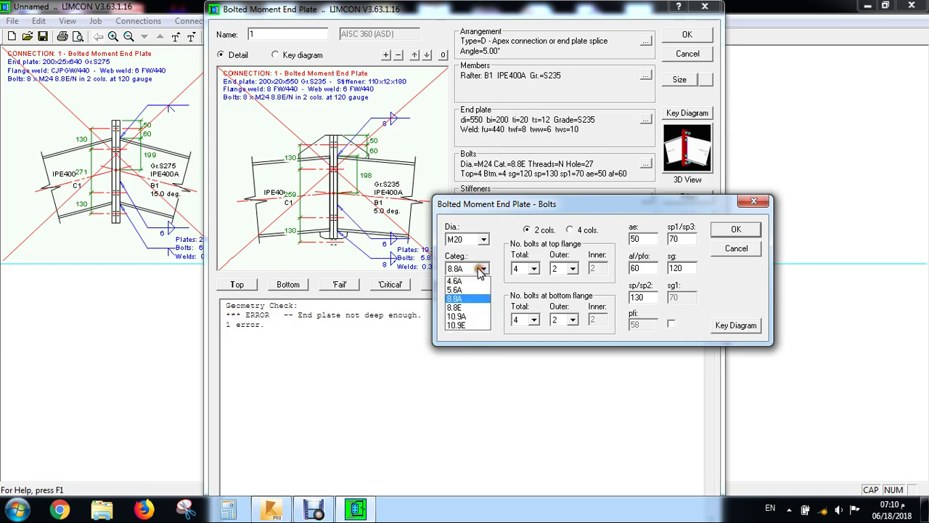
click(465, 307)
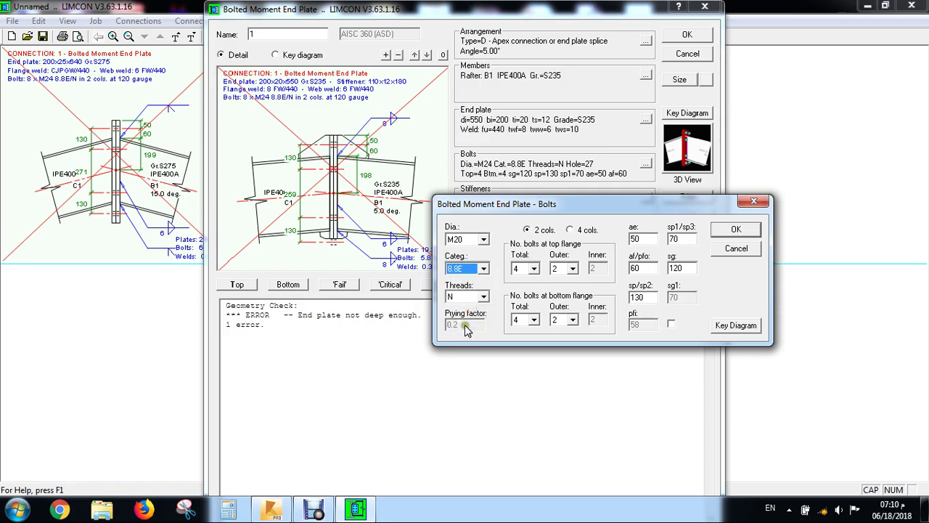
click(483, 296)
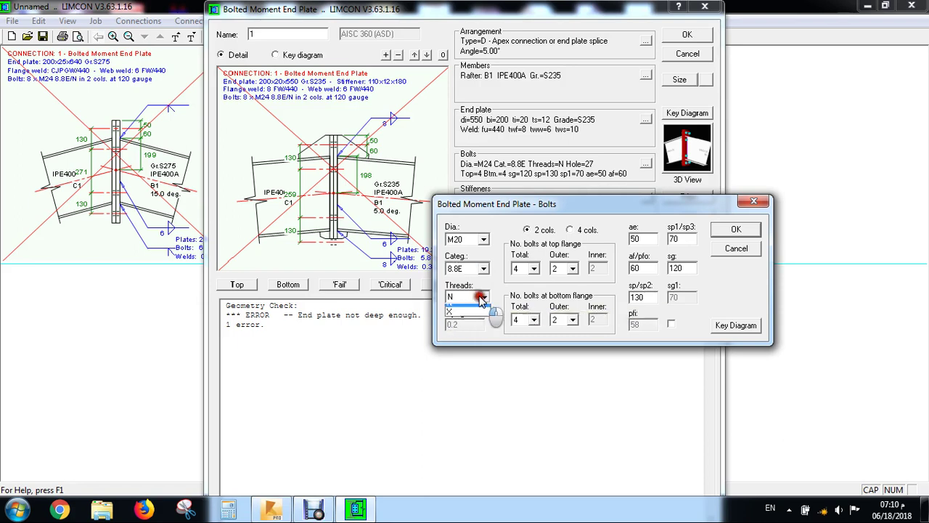
click(465, 322)
click(480, 297)
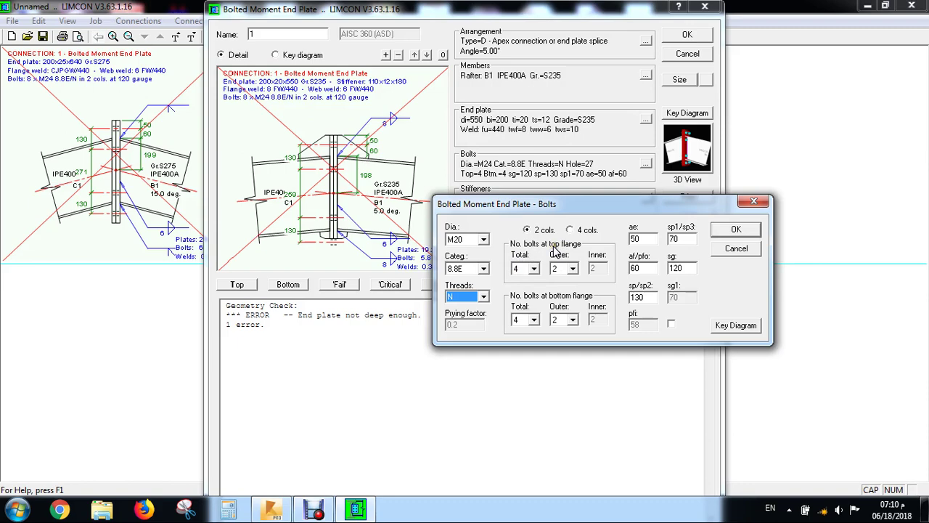
Step: Try a total of 6 bolts at the top flange with 2 outer bolts
click(533, 269)
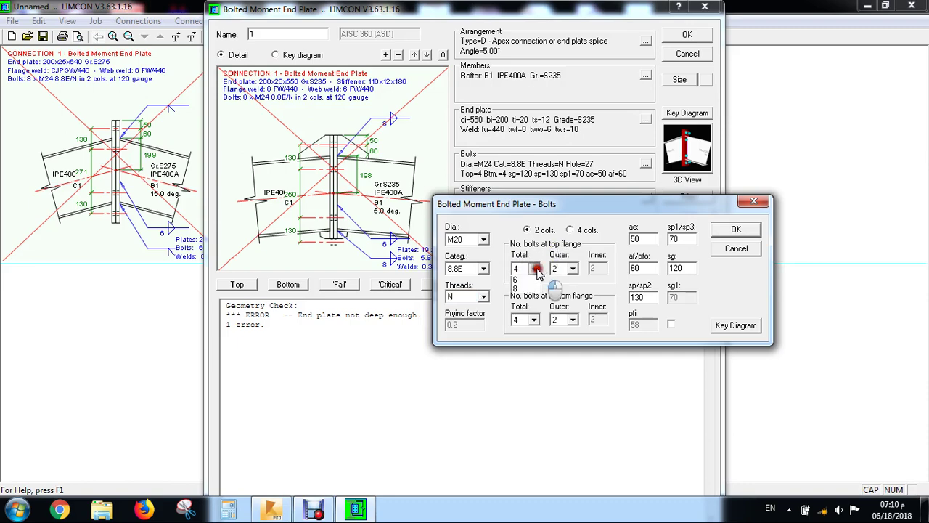
click(524, 300)
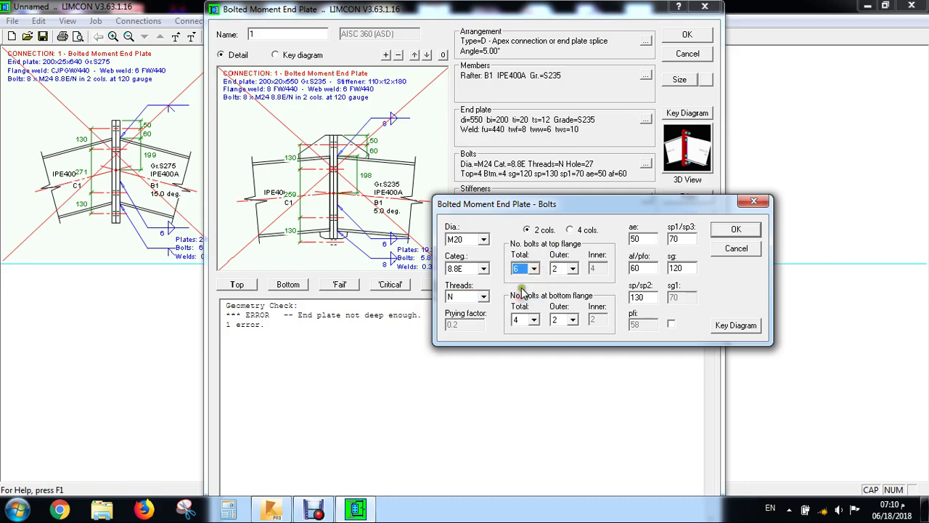
click(621, 114)
click(572, 268)
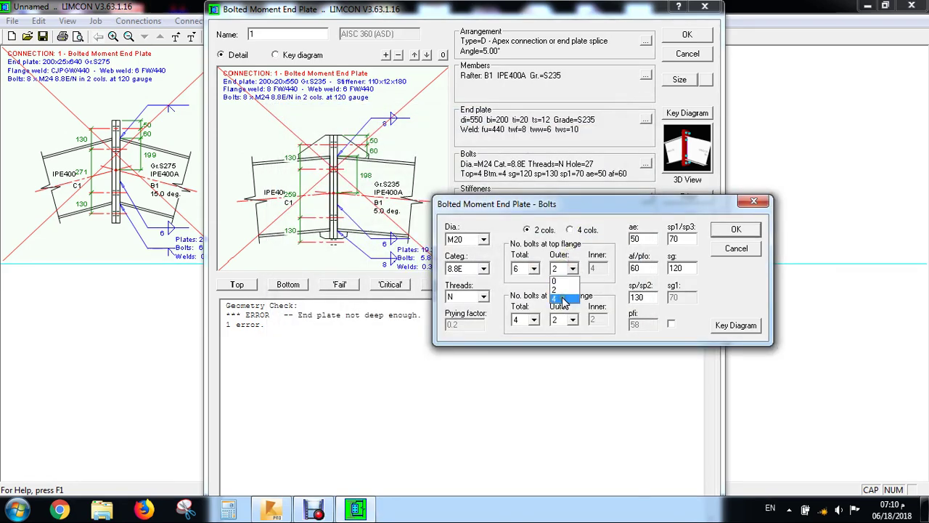
click(557, 289)
Step: Try a total of 8 bolts at the top flange with 4 outer bolts
click(534, 269)
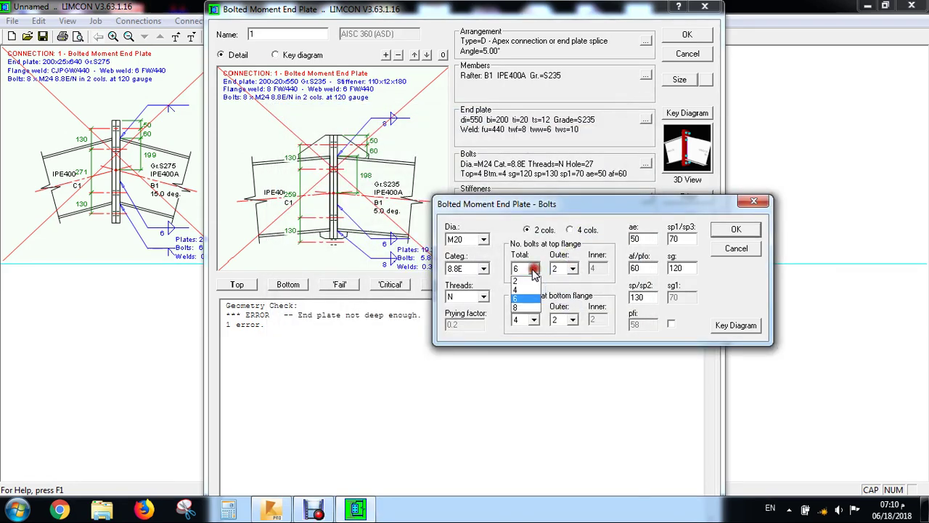
click(522, 307)
click(572, 269)
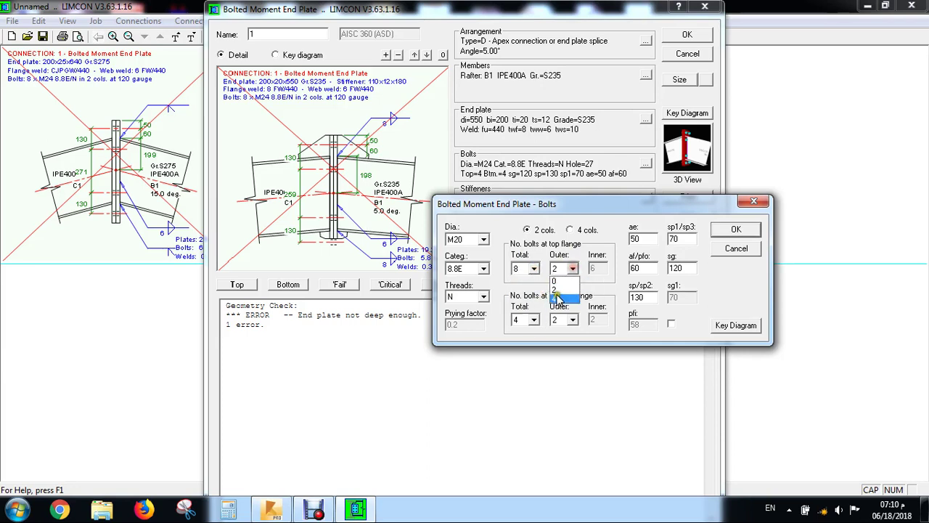
click(558, 298)
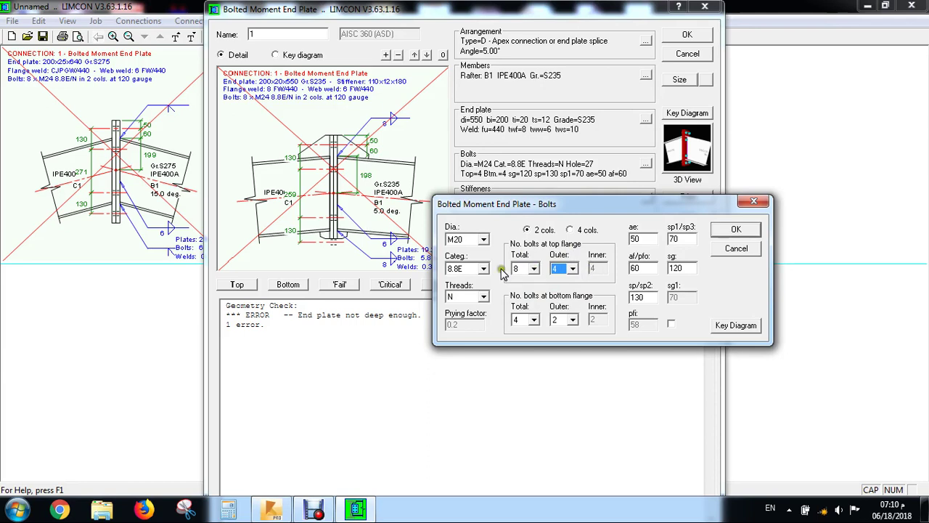
Step: Set the top flange to 4 bolts in total with 2 outer bolts
click(534, 268)
click(520, 291)
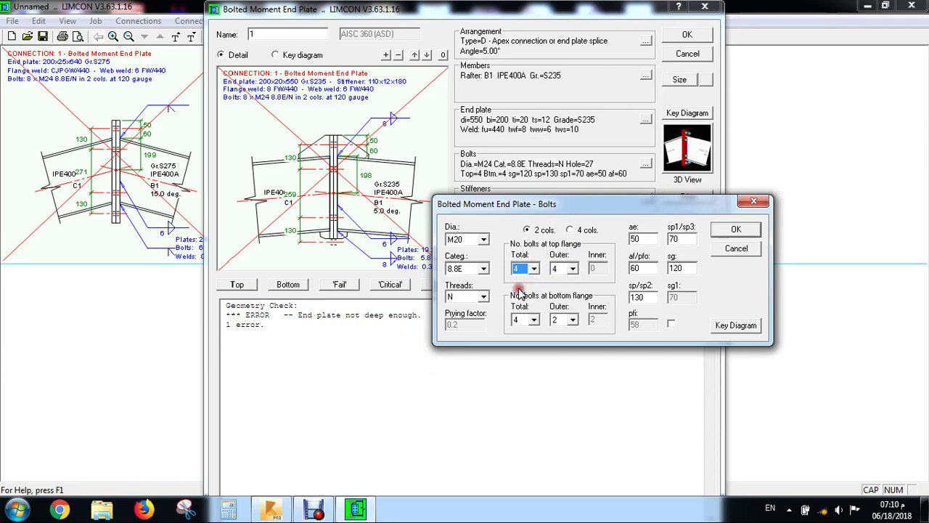
click(573, 269)
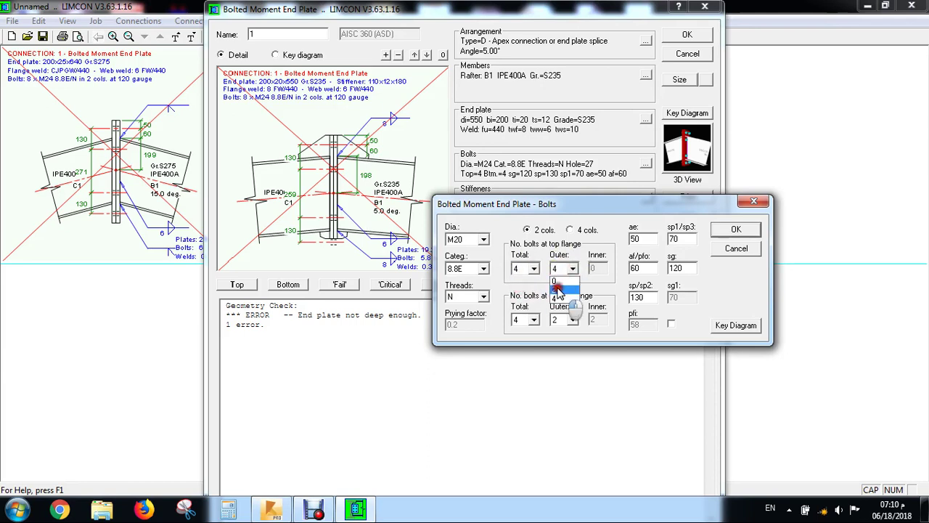
click(557, 280)
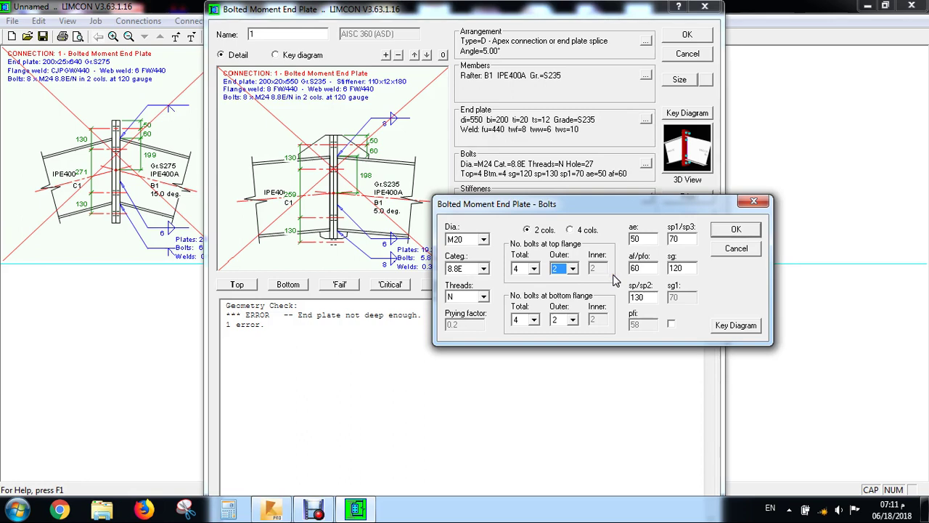
Step: Try 0 outer bolts at the top flange and return the outer count to 2
click(572, 269)
click(562, 281)
click(572, 269)
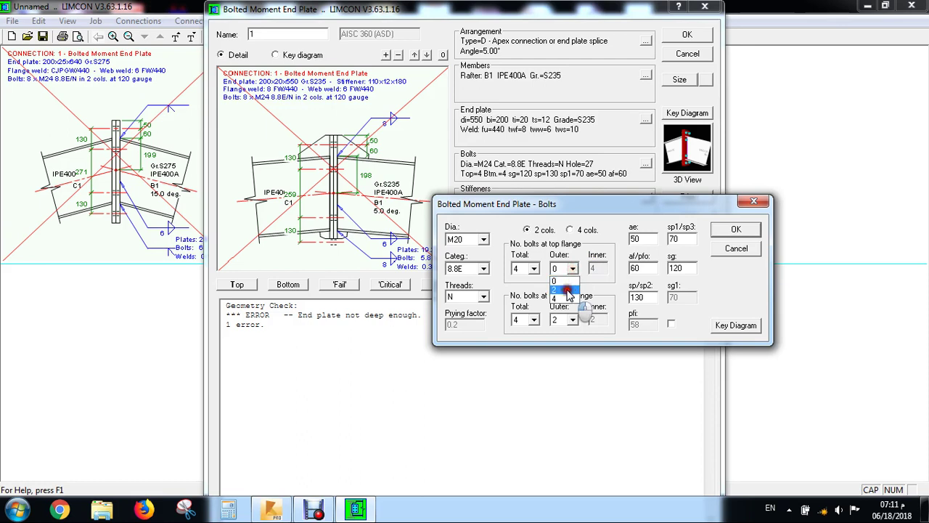
click(567, 292)
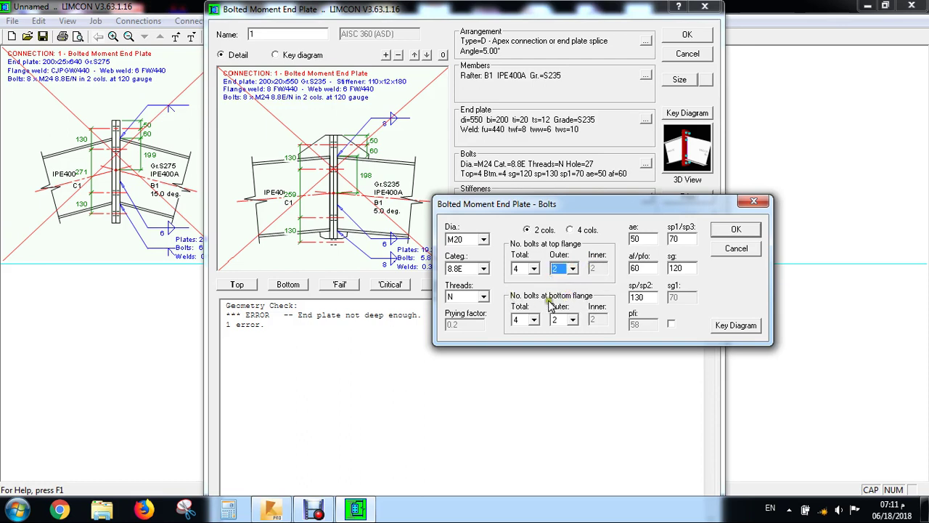
Step: Keep the bottom flange at 4 bolts in total with 2 outer bolts
click(534, 320)
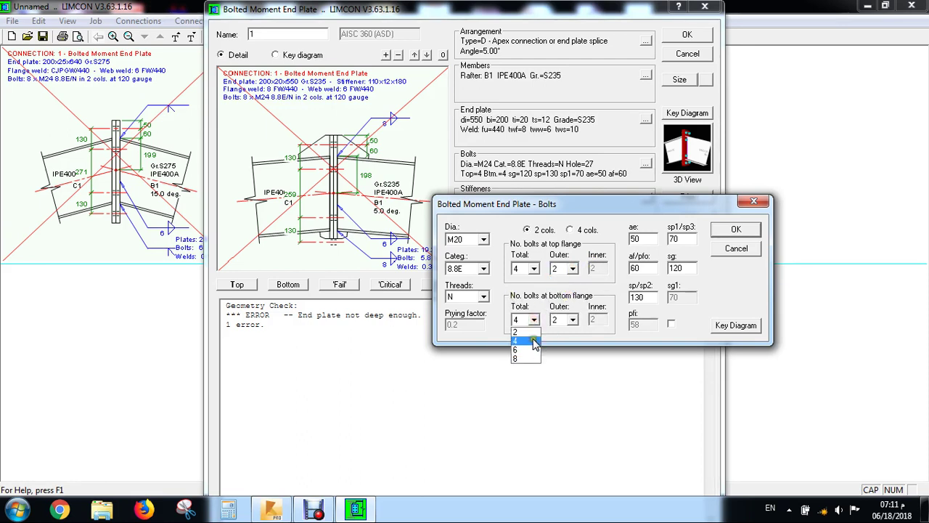
click(536, 334)
click(571, 320)
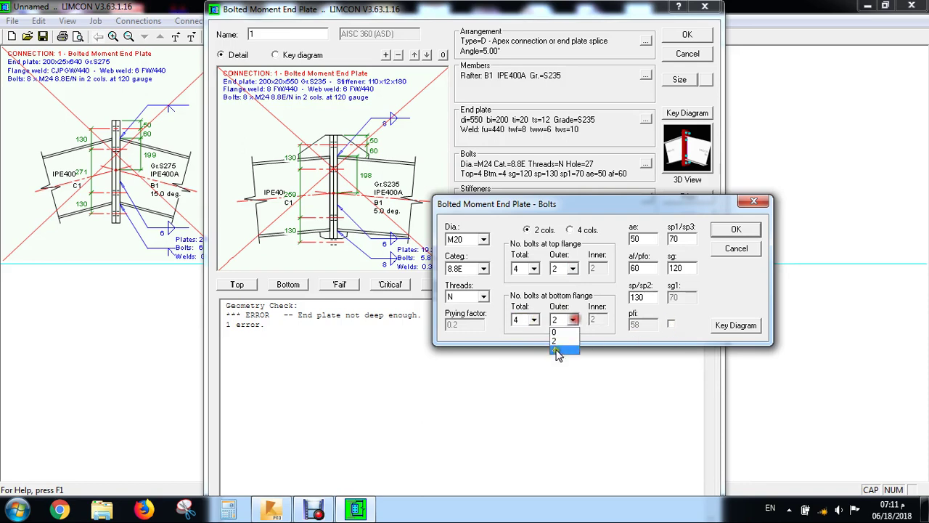
click(555, 343)
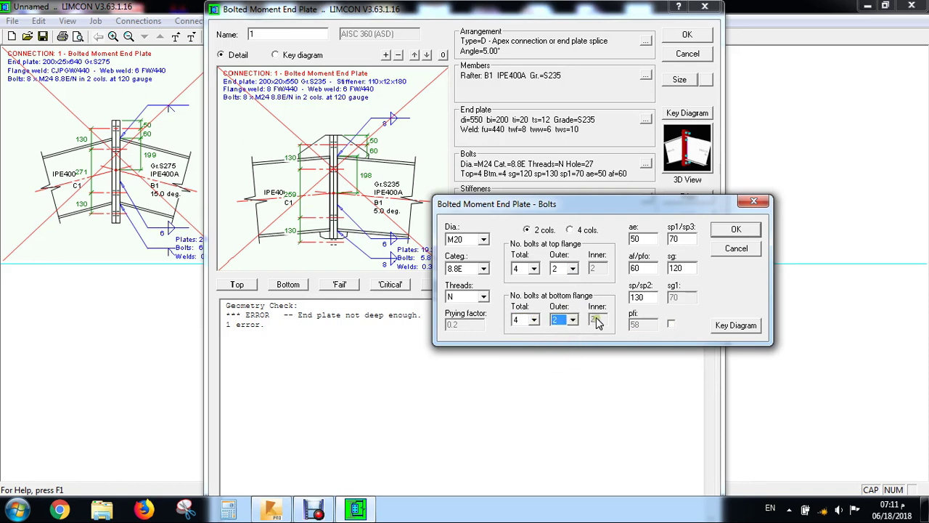
Step: Display the key diagram beside the bolt settings and set the bolt distances ae and af/pfo to 30 mm
drag(621, 206, 610, 218)
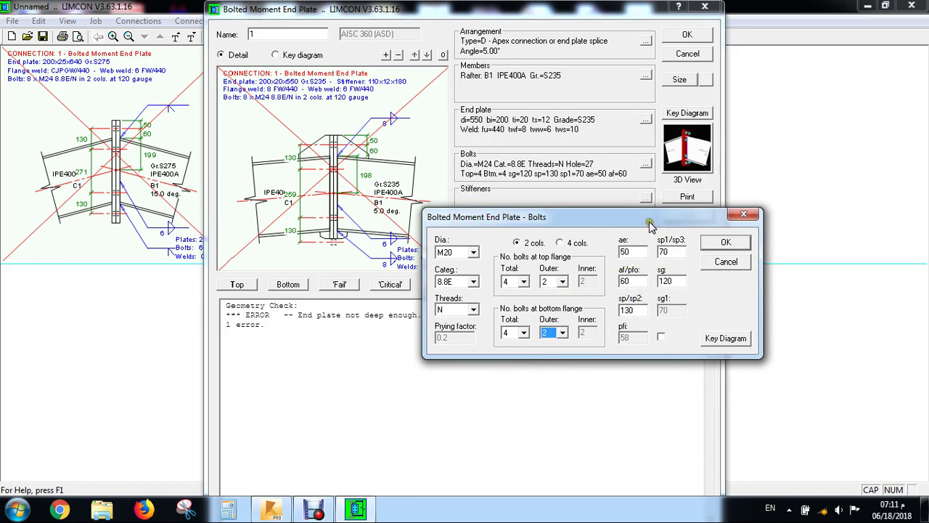
drag(650, 229, 694, 246)
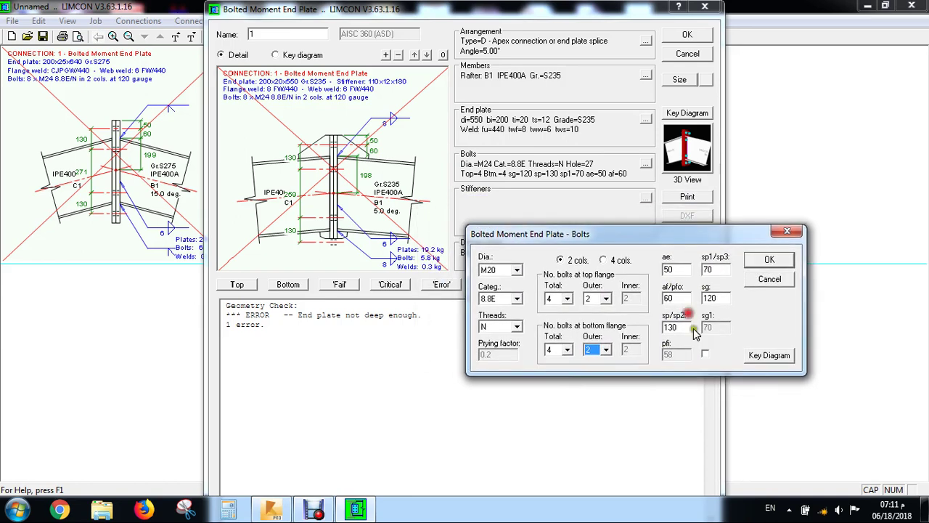
click(757, 359)
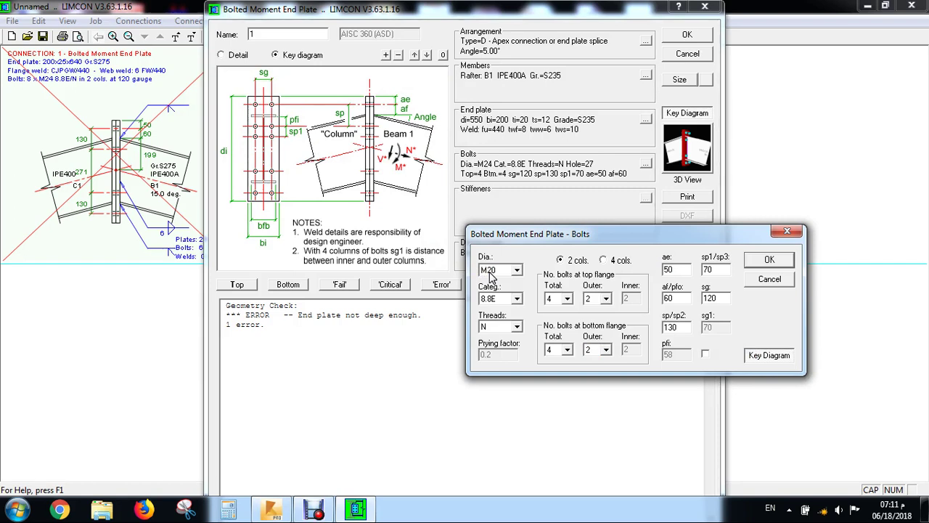
drag(681, 270, 653, 271)
double_click(670, 298)
text(30)
Step: Set the bolt pitch sp/sp2 to 100 mm and the gauge sg to 100 mm, and apply the bolt settings
click(678, 333)
click(681, 328)
drag(683, 328, 644, 330)
click(722, 299)
click(771, 261)
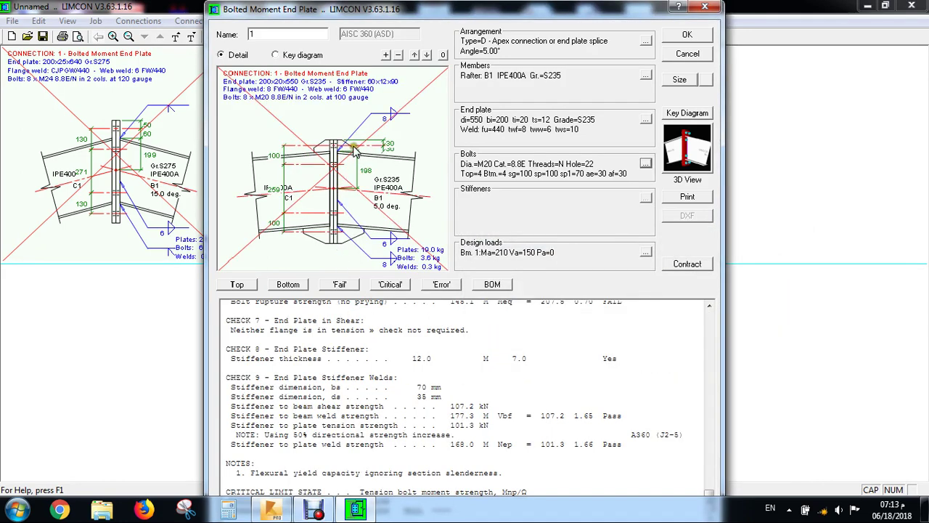
Step: Check the geometry check at the start of the report, and set the bolt pitch sp/sp2 to 110 mm
click(240, 284)
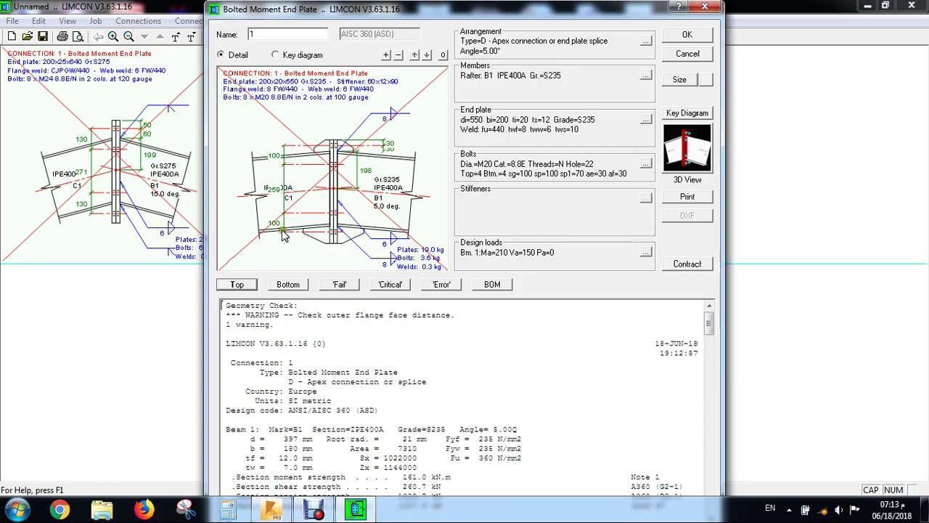
click(645, 164)
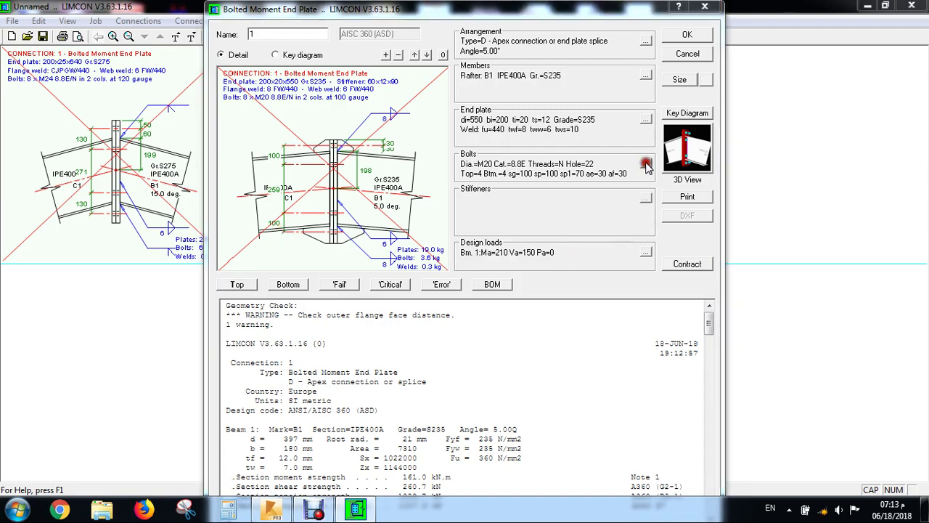
double_click(509, 293)
text(110)
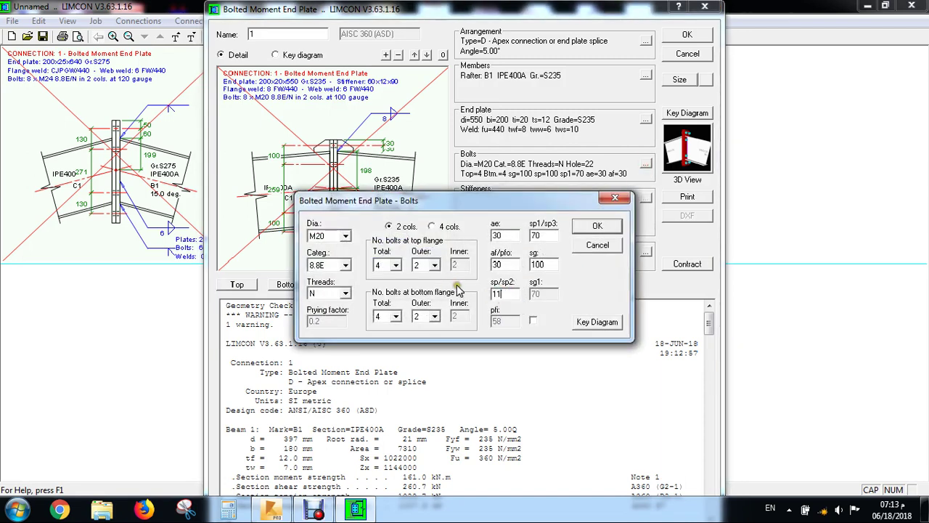
click(598, 227)
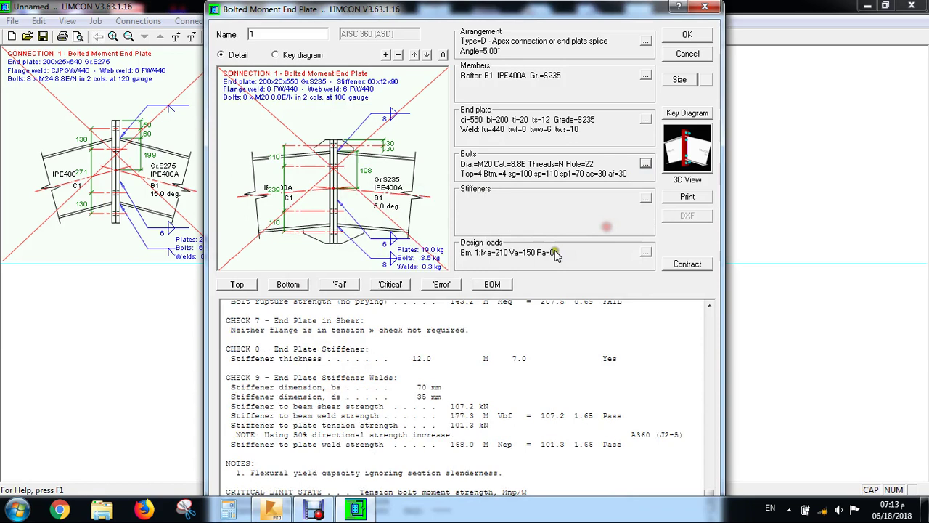
Step: Check the geometry check at the start of the report, and set the bolt distances ae and af/pfo to 40 mm
click(236, 284)
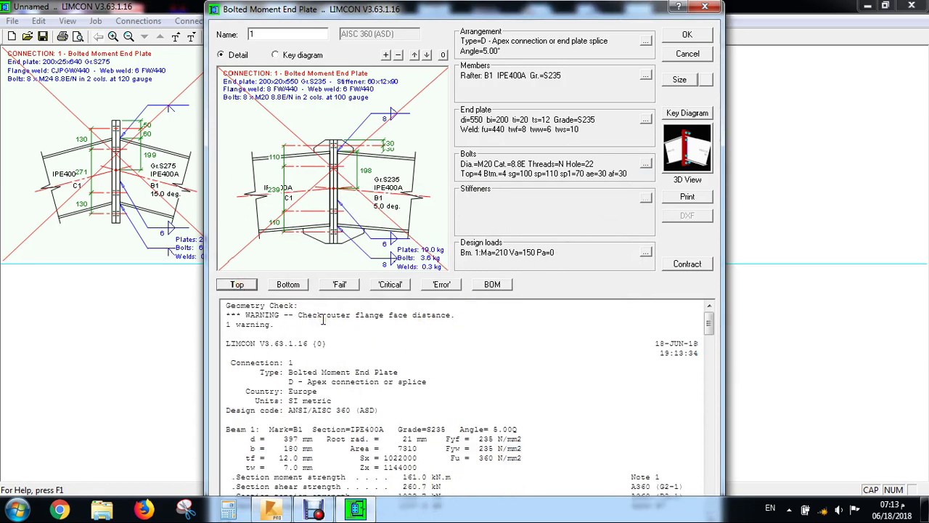
click(645, 164)
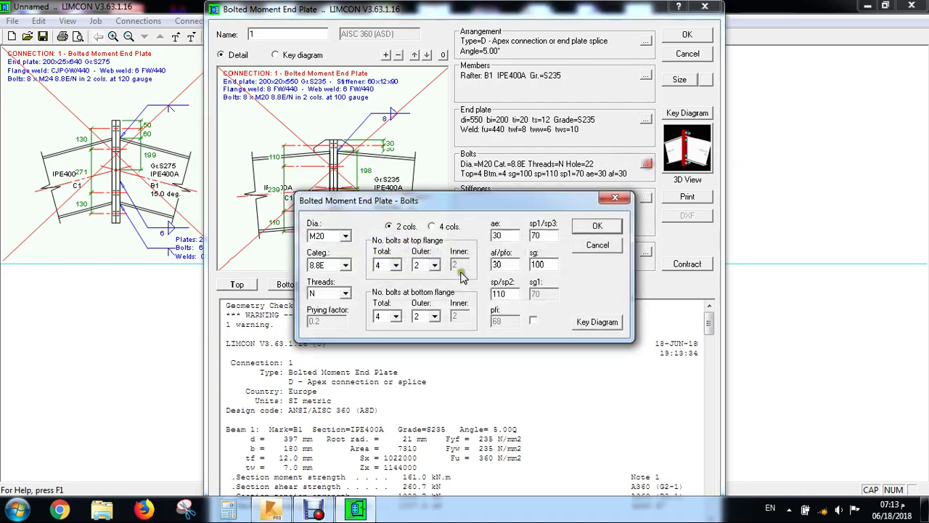
double_click(494, 237)
text(4)
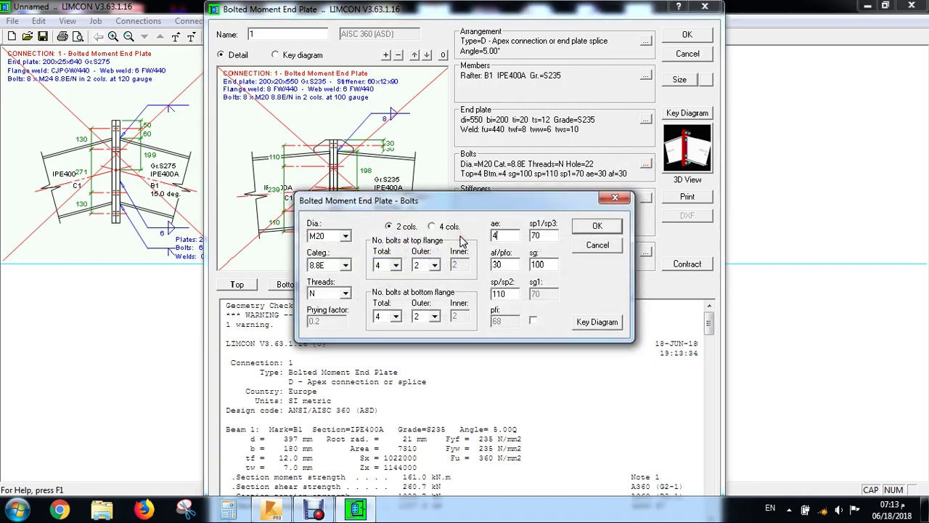
text(0)
key(Tab)
text(40)
click(597, 226)
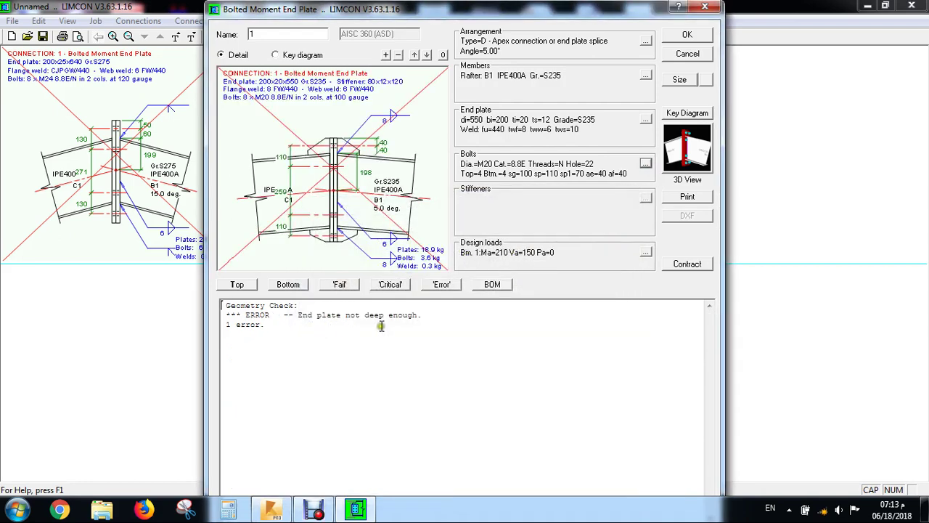
Step: Set the bolt distances ae and af/pfo to 35 mm and apply the bolt settings
click(645, 163)
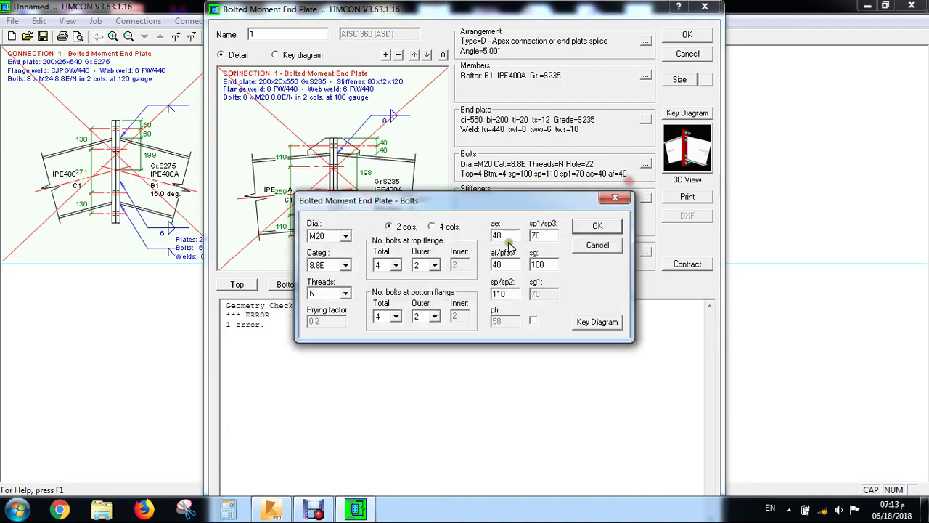
double_click(506, 235)
click(433, 228)
text(35)
key(Tab)
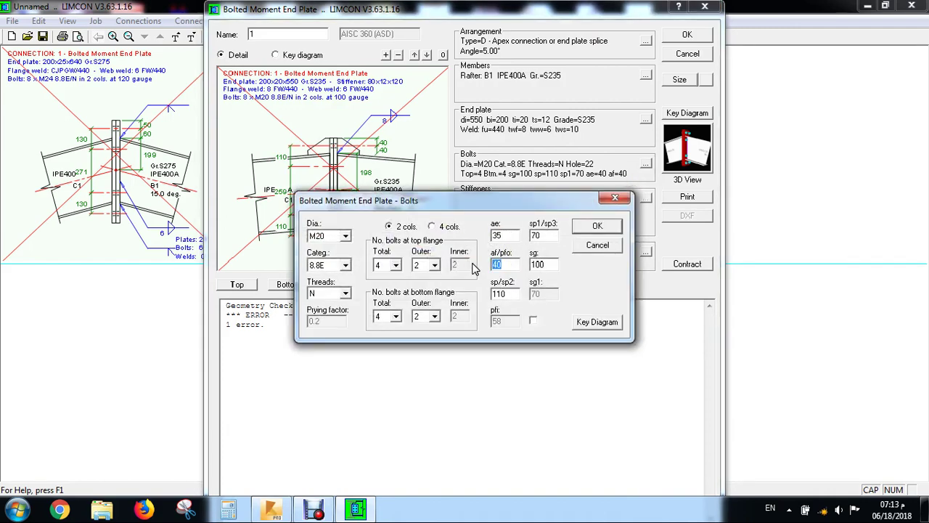
text(35)
click(597, 226)
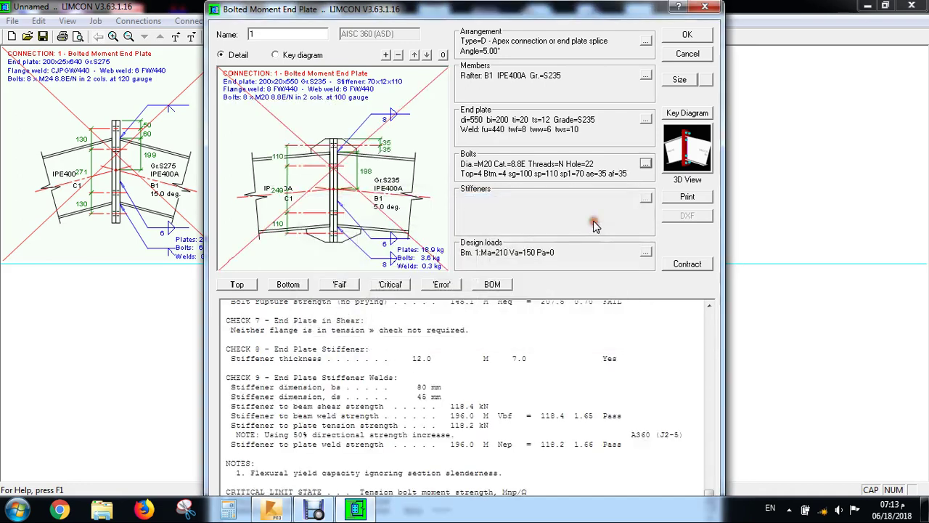
Step: Examine the geometry check line on the outer flange face distance at the start of the report
click(237, 285)
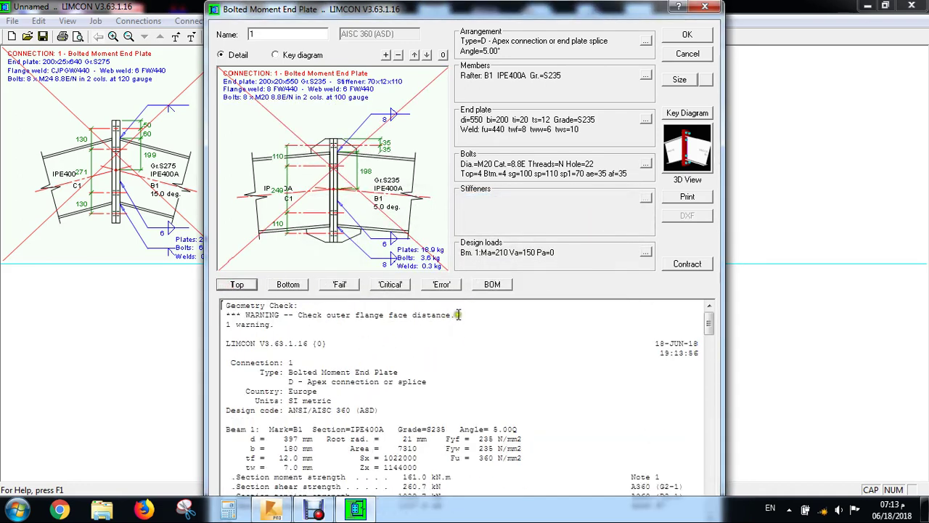
drag(458, 315, 219, 316)
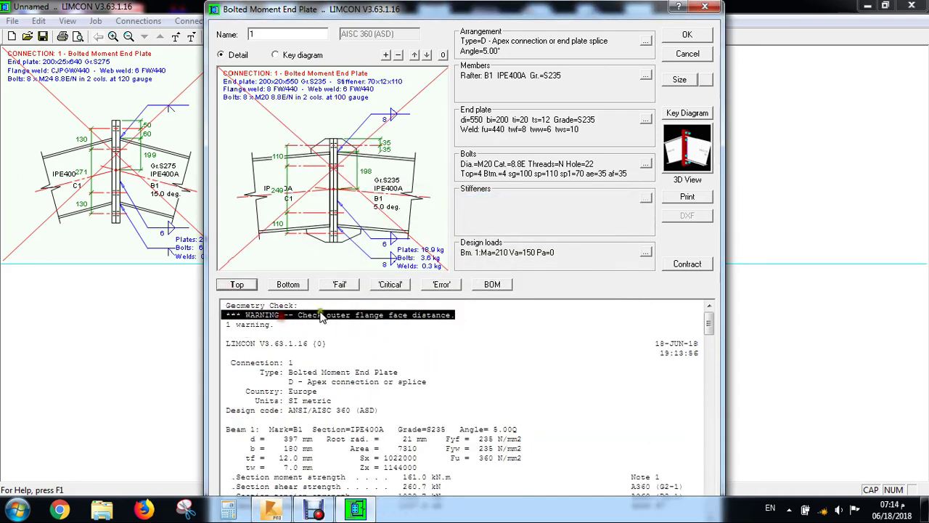
click(383, 315)
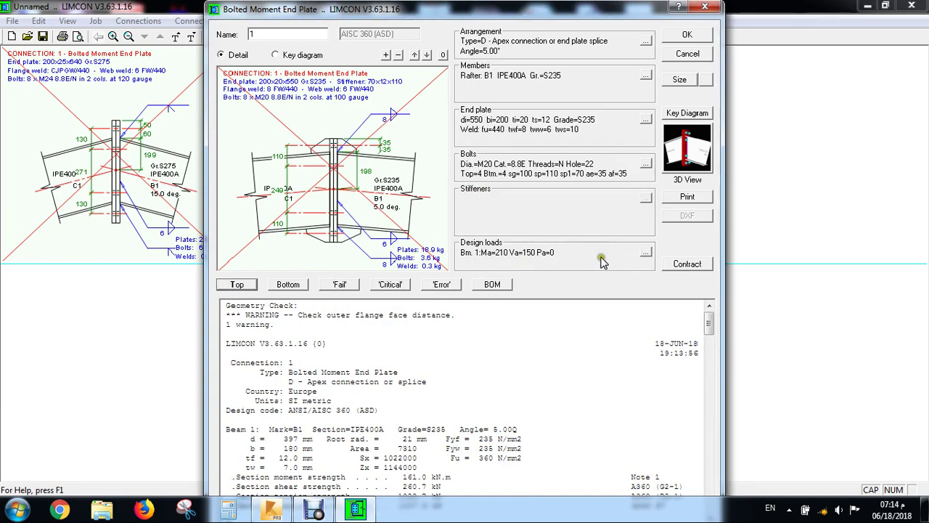
Step: Open the design loads and clear the Vac value of load case 1
click(646, 254)
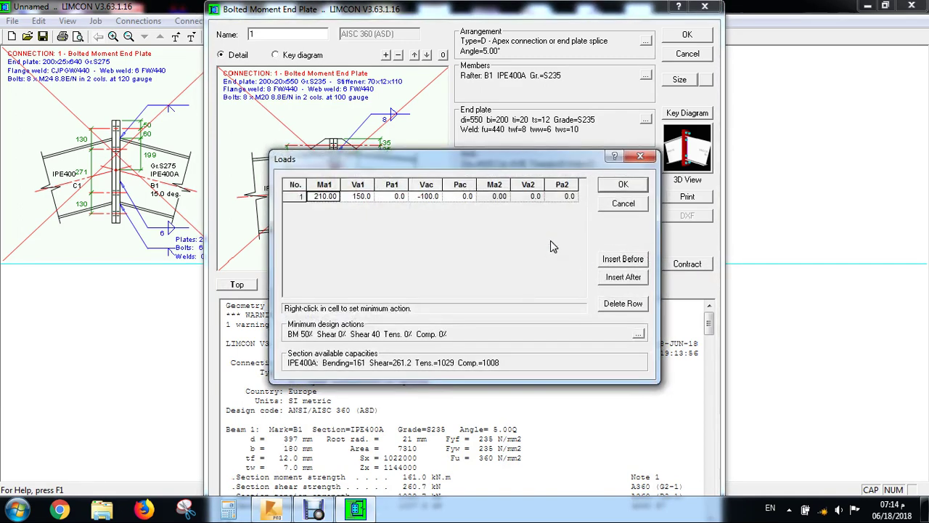
click(361, 198)
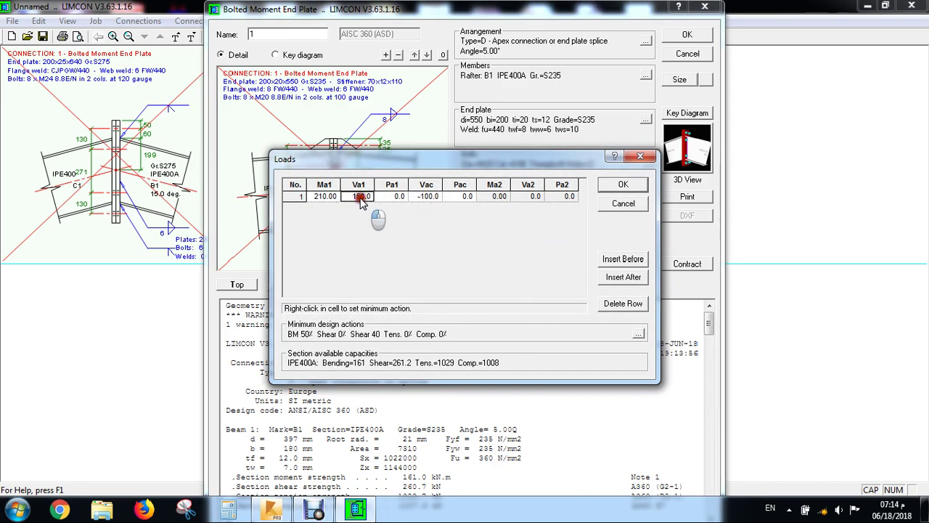
click(399, 196)
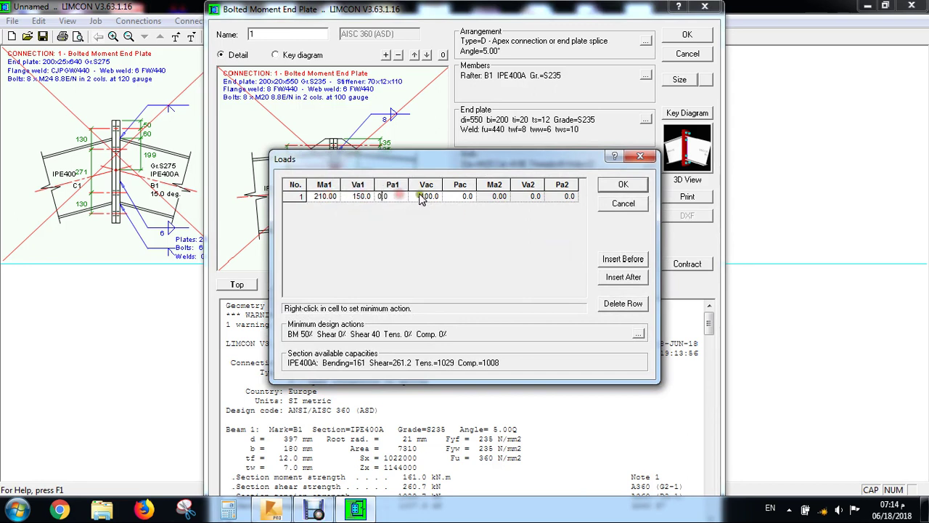
click(421, 196)
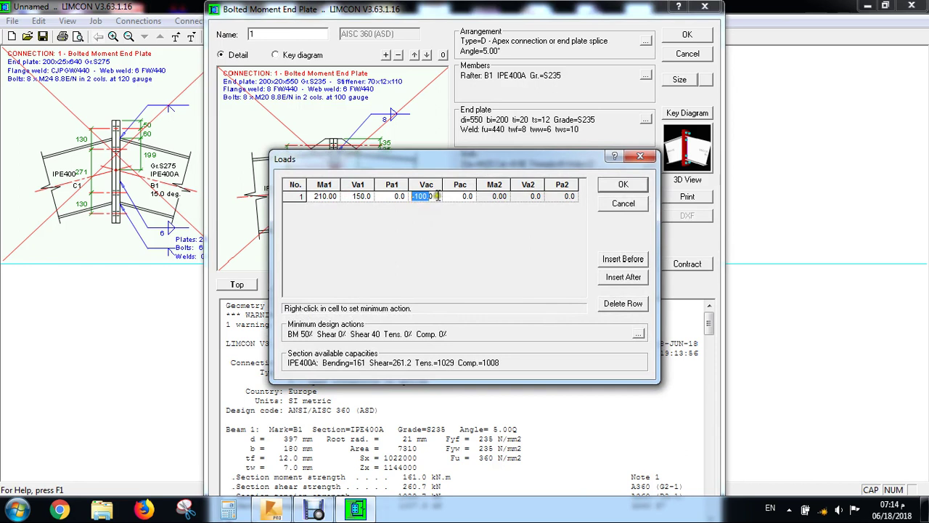
key(Delete)
click(383, 197)
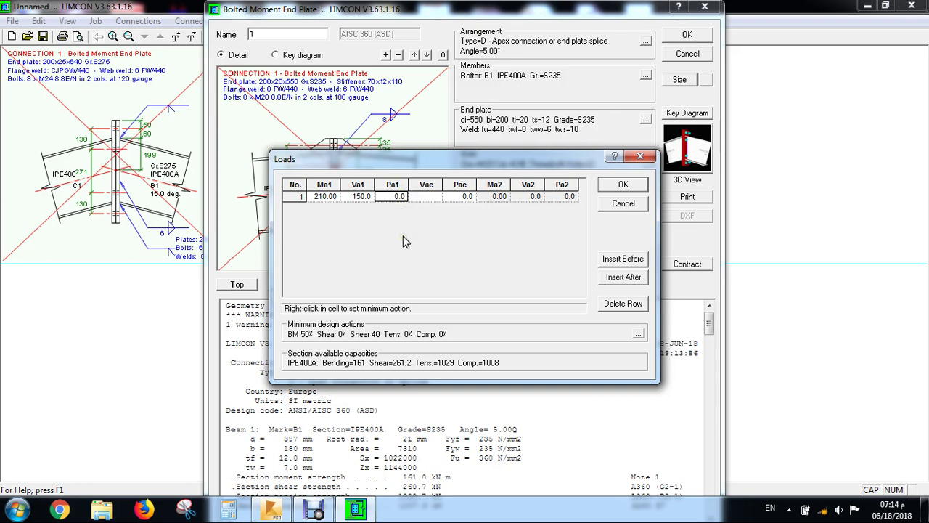
Step: Set load case 1 to Ma1 80, Va1 50 and Pa1 20
click(331, 199)
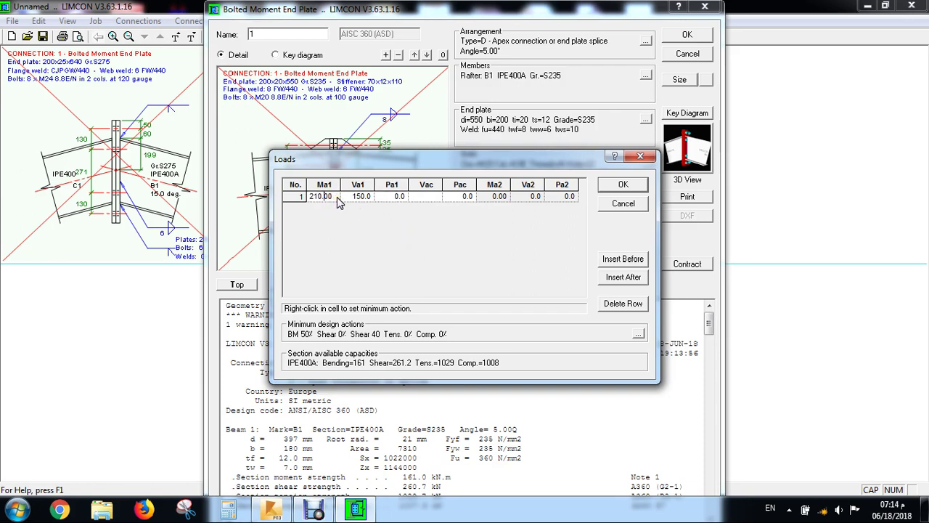
double_click(336, 196)
double_click(336, 196)
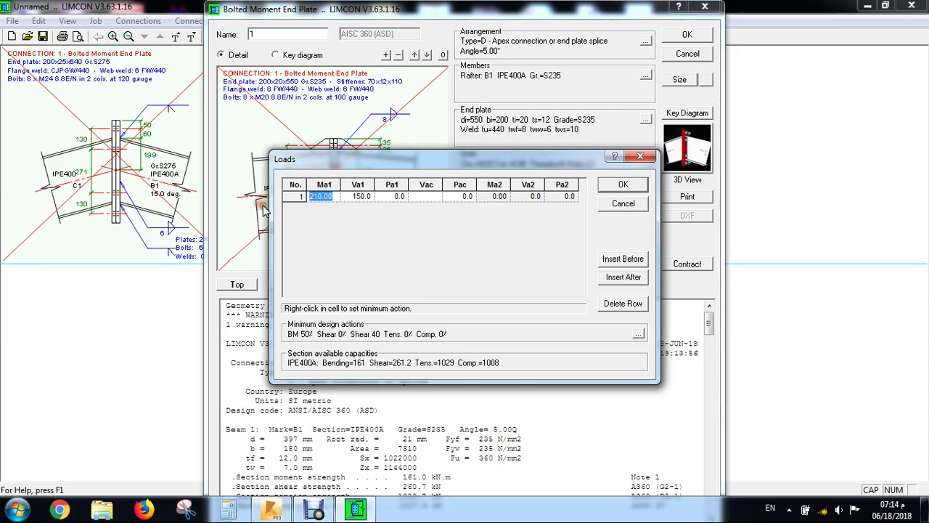
text(80)
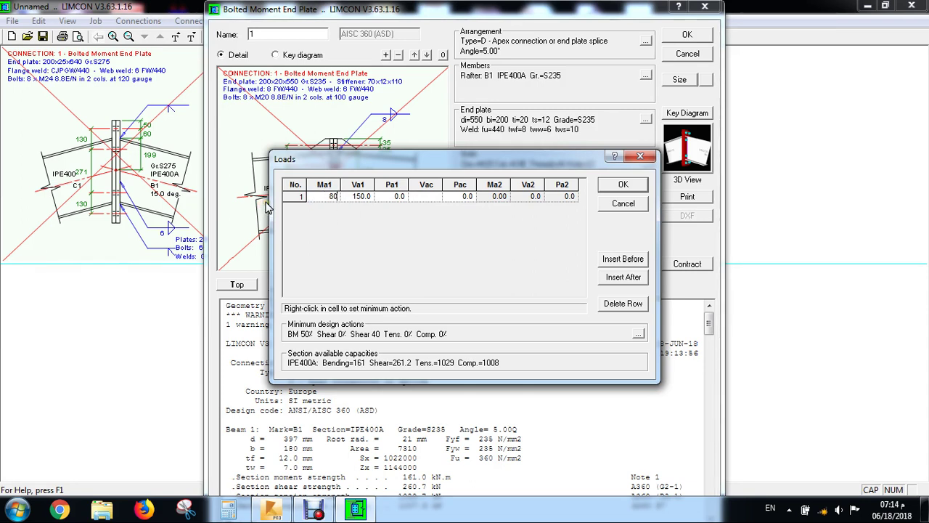
click(363, 197)
double_click(364, 196)
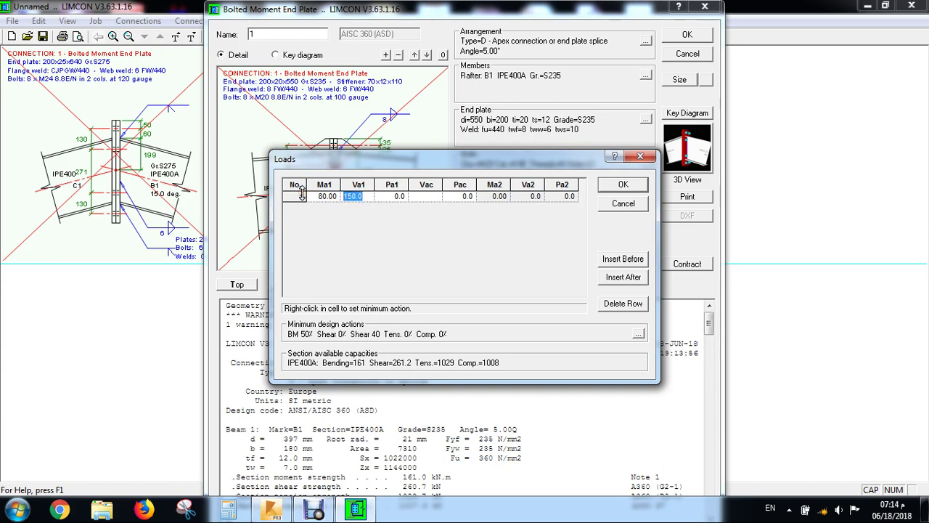
text(50)
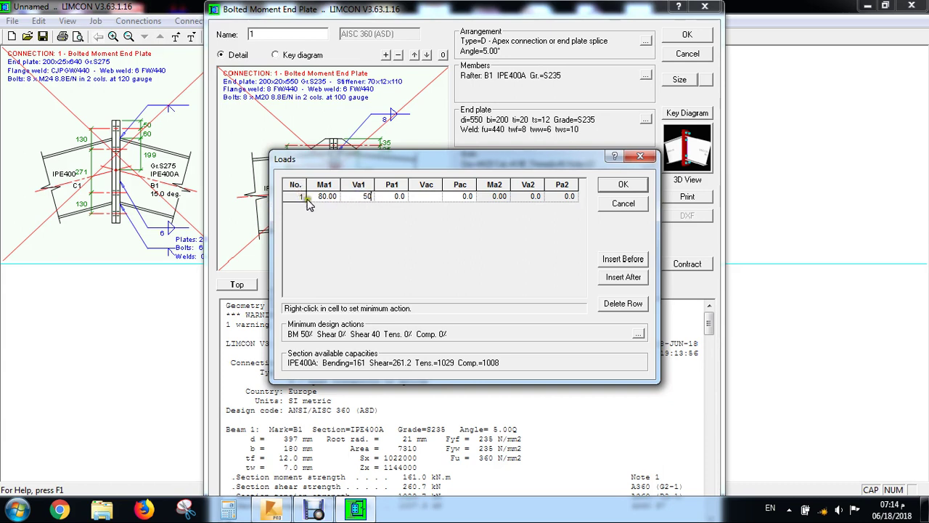
click(396, 197)
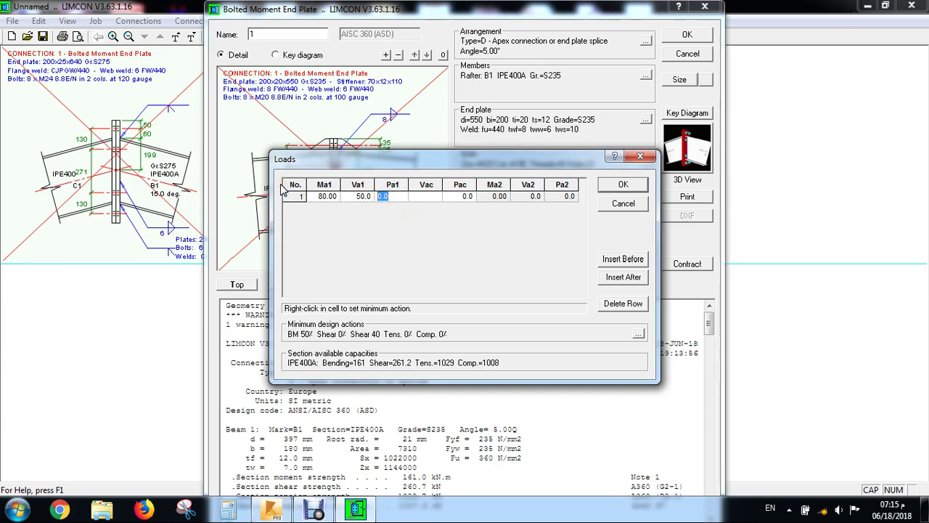
text(20)
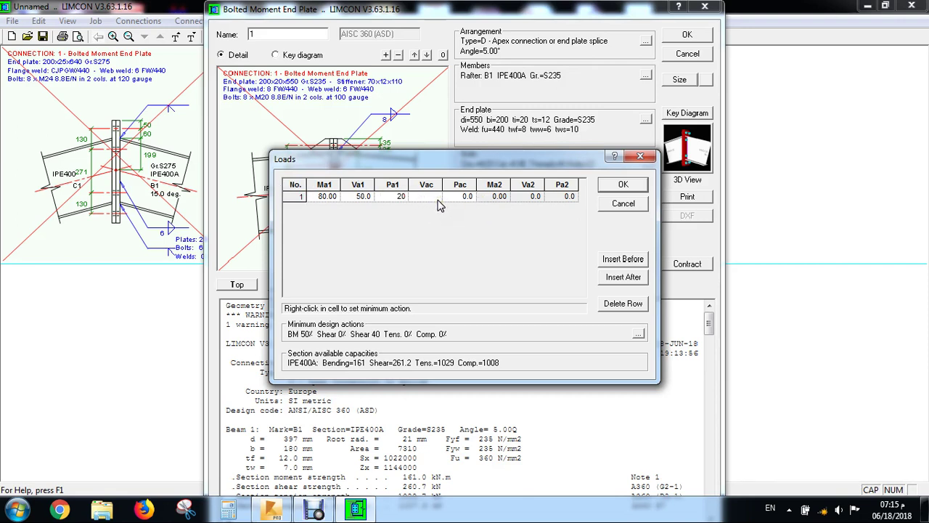
Step: Insert a second load case after the first with Ma1 50, Va1 30 and Pa1 -30, and apply the loads
click(623, 277)
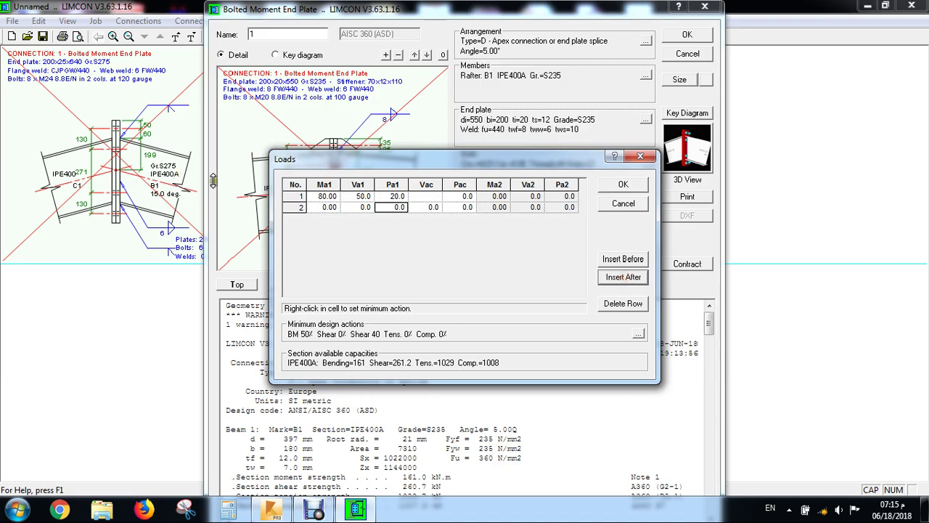
click(327, 208)
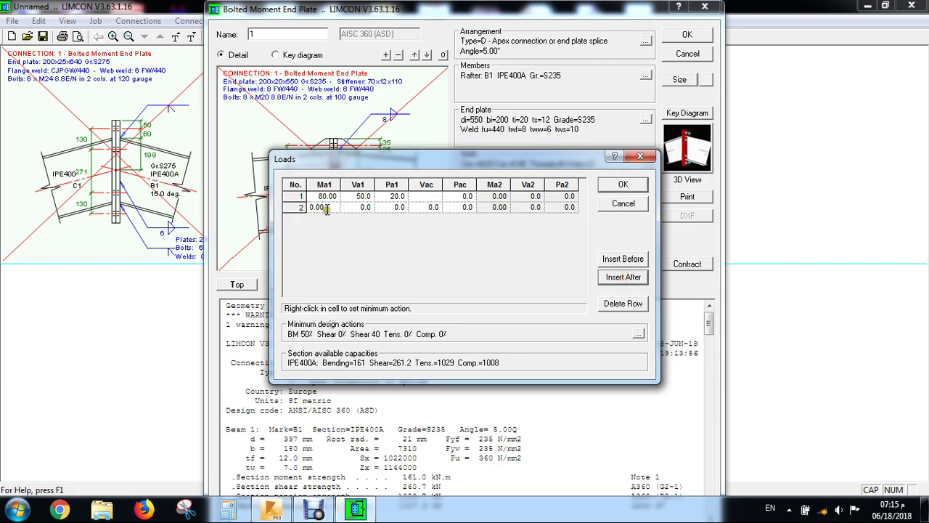
double_click(326, 208)
text(50)
click(361, 207)
double_click(361, 207)
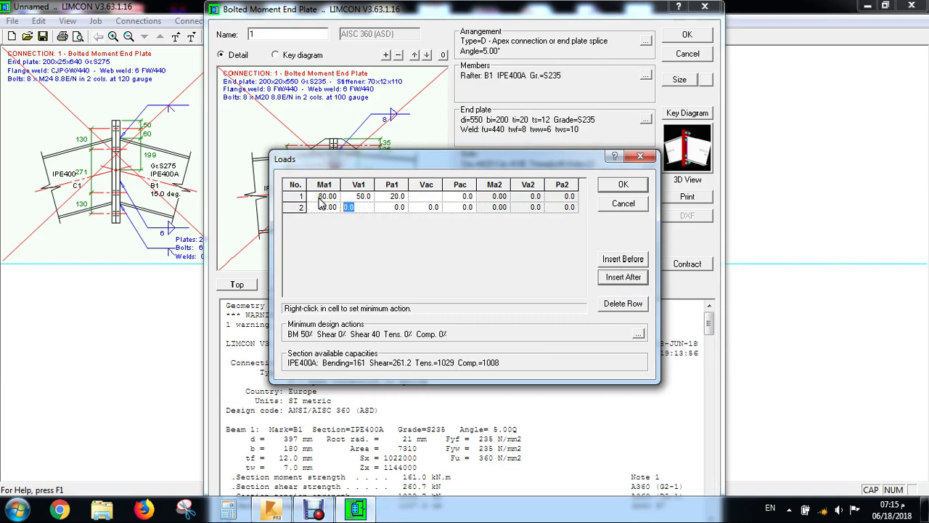
text(30)
double_click(393, 209)
key(BackSpace)
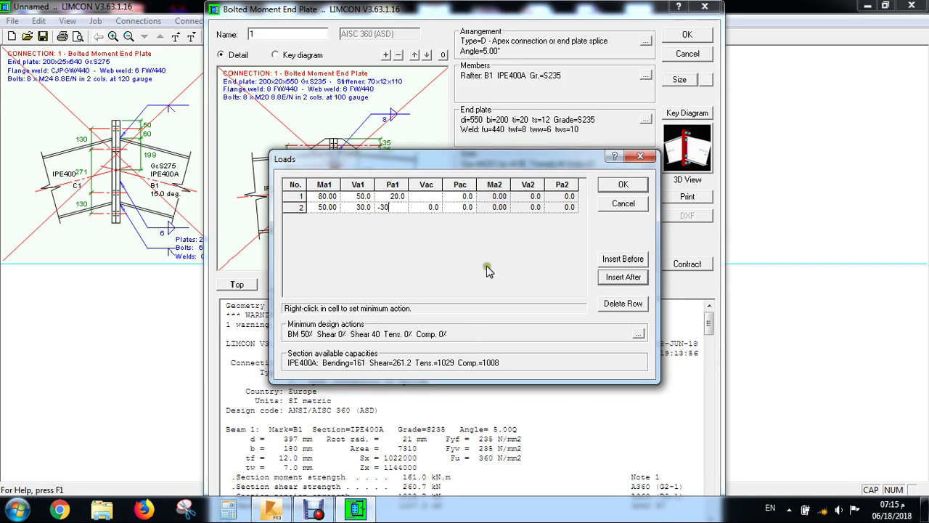
click(622, 188)
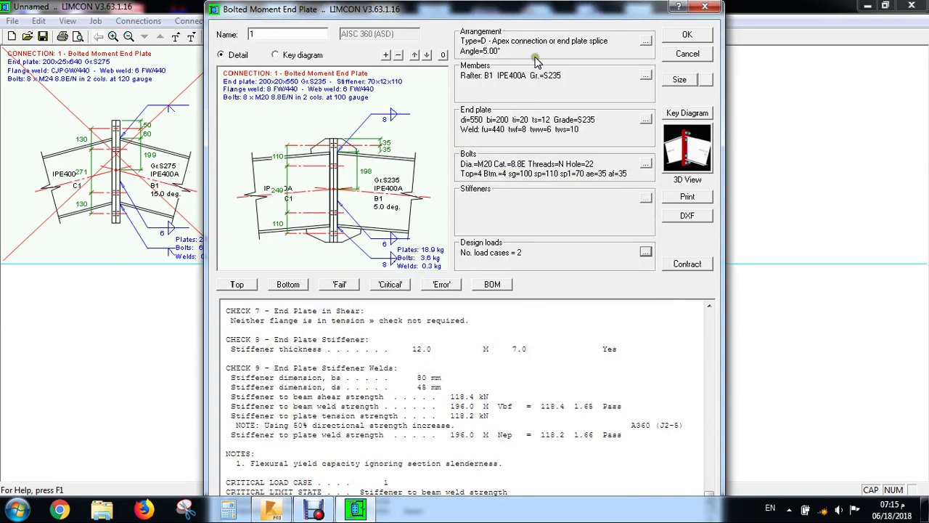
Step: Contract the connection dialog and examine the critical load case, limit state and strength ratio at the end of the report
drag(546, 15, 546, 6)
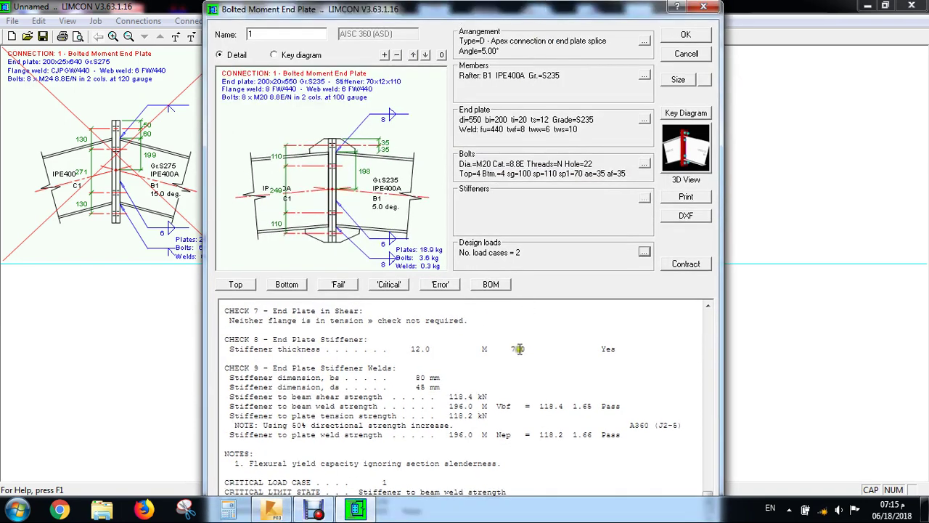
click(686, 265)
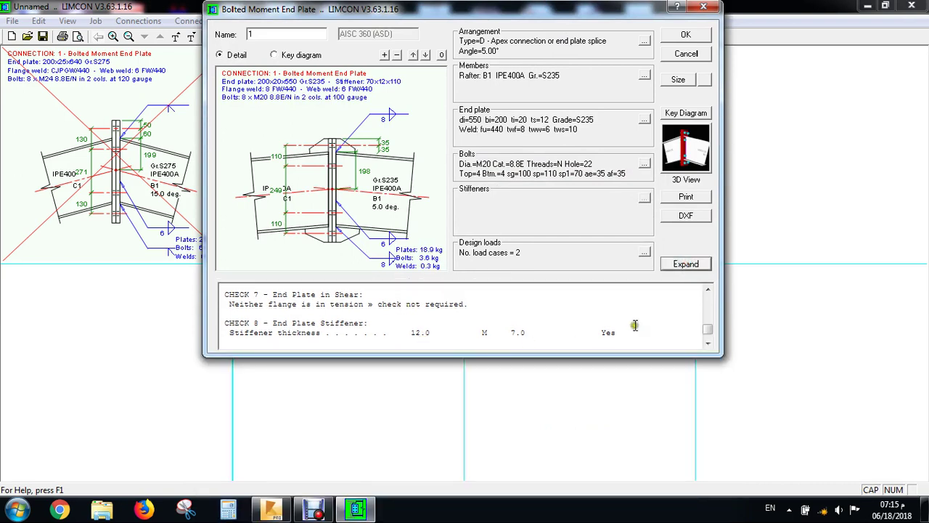
click(708, 345)
click(709, 345)
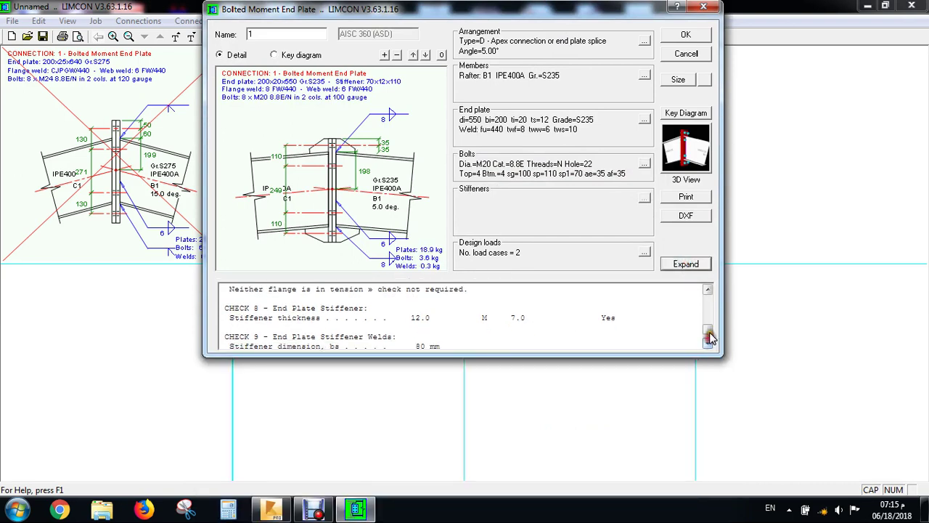
click(709, 345)
click(708, 345)
click(708, 345)
click(708, 345)
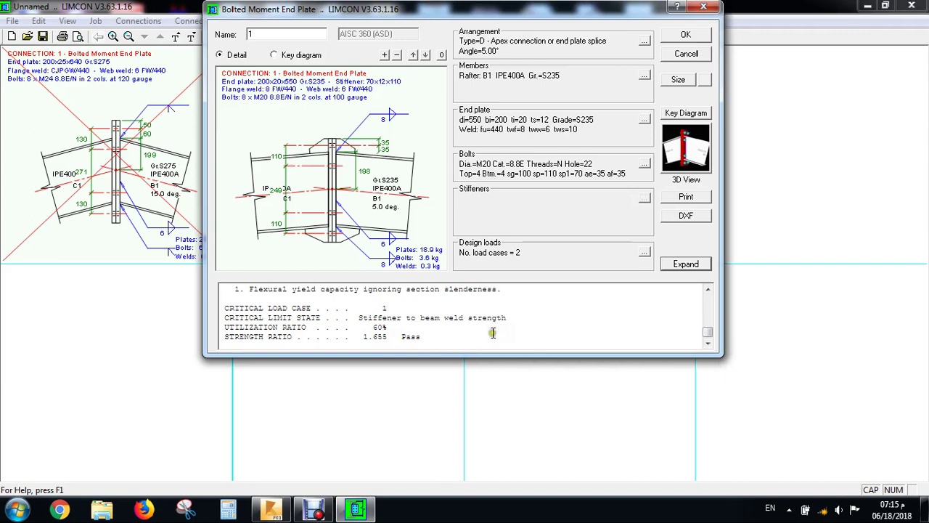
Step: Set the Ma1 moment of load case 1 to 200 and apply the loads
click(644, 252)
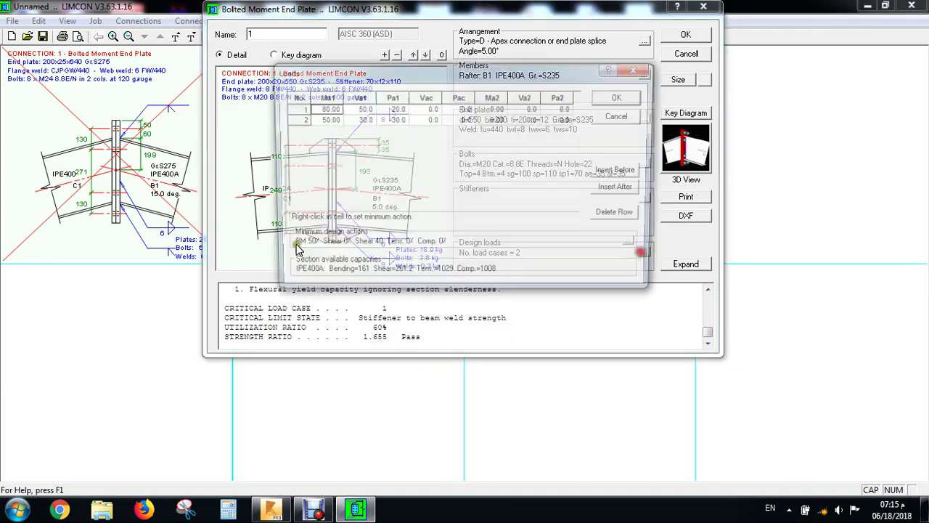
click(328, 110)
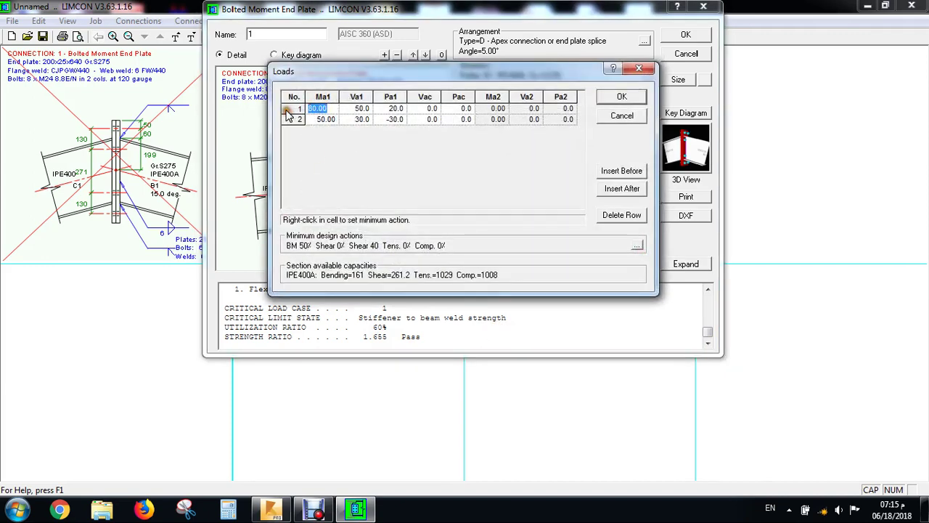
text(200)
click(622, 96)
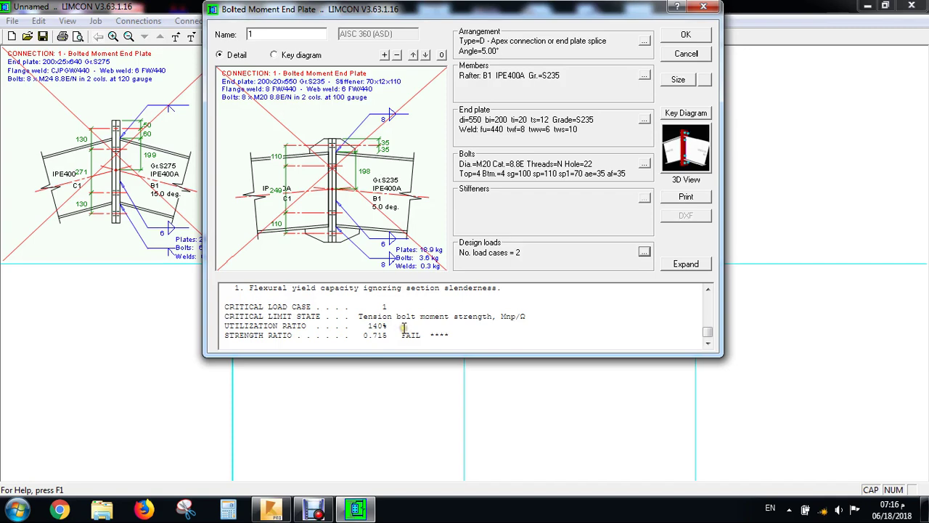
Step: Set the Ma1 moment of load case 1 to 80 and apply the loads
click(645, 253)
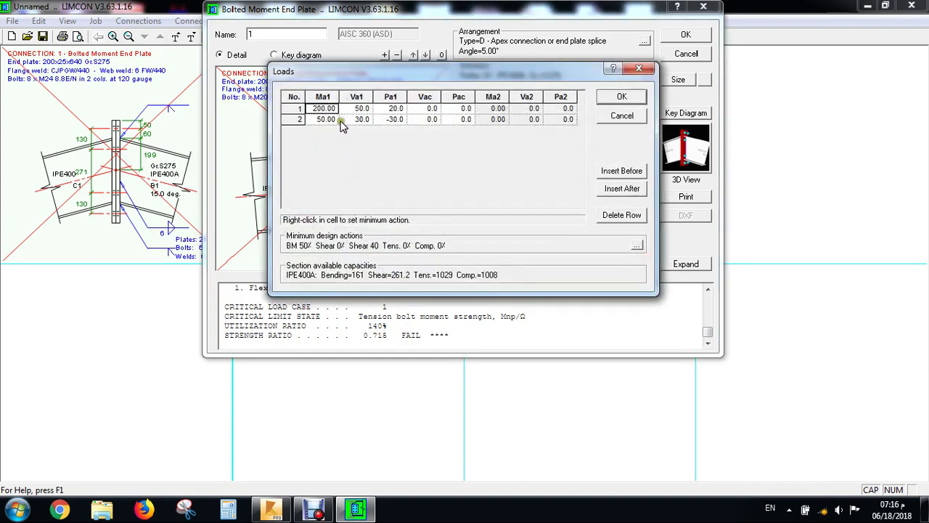
click(333, 108)
drag(333, 107, 276, 122)
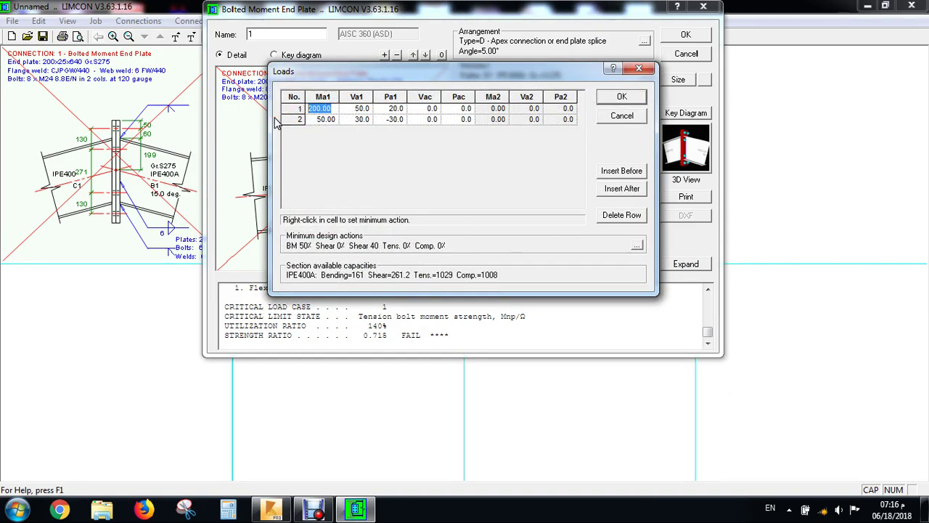
text(80)
click(621, 98)
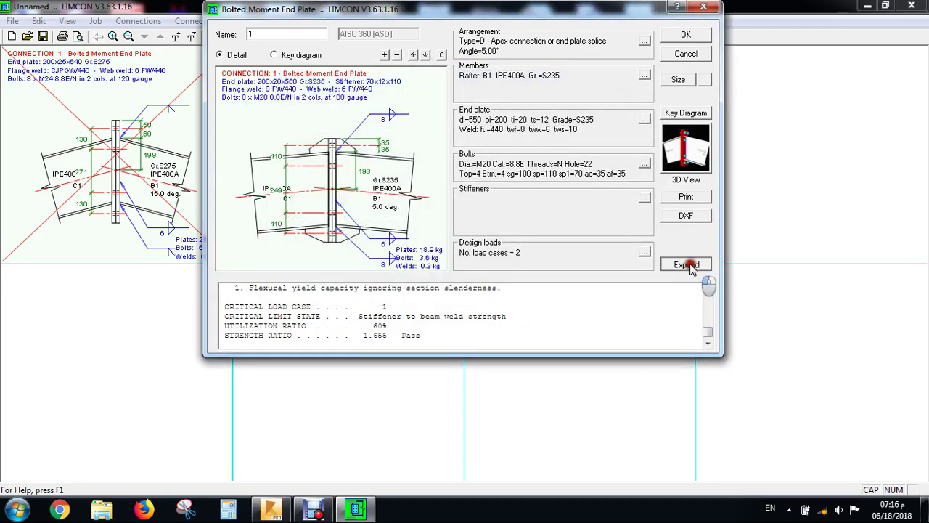
Step: Expand the connection dialog and search the report for its error, critical and fail entries
click(691, 265)
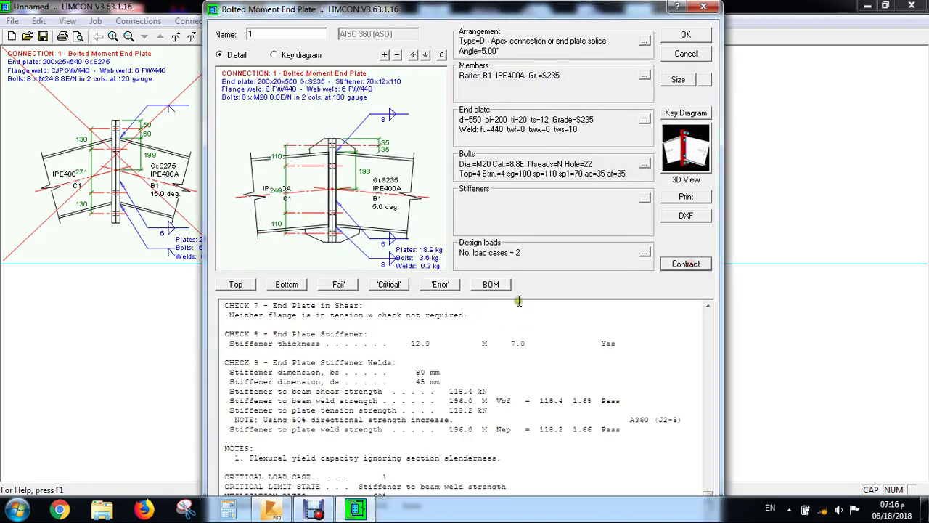
click(444, 285)
click(520, 304)
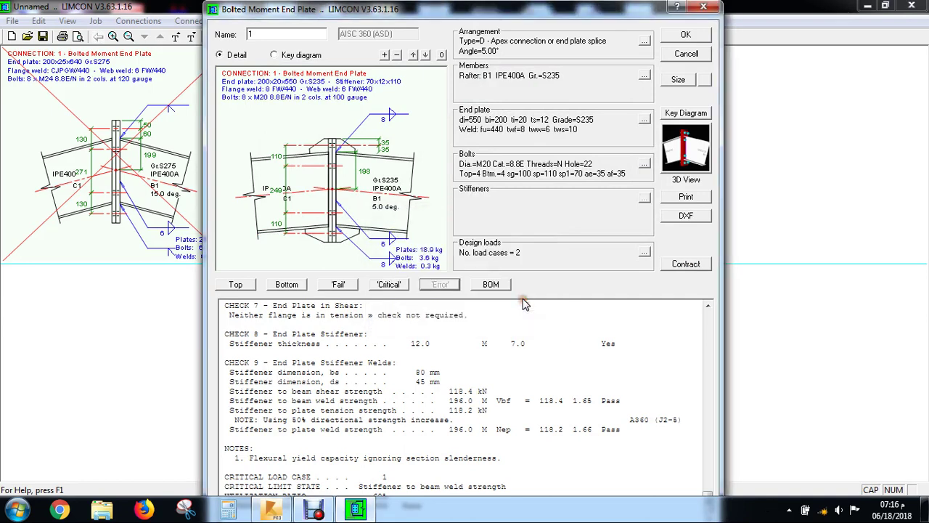
click(388, 285)
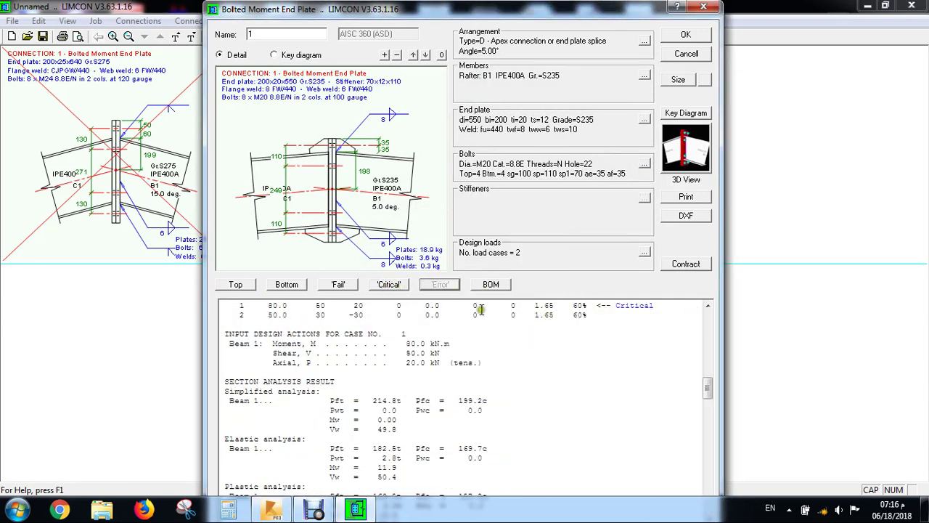
click(339, 284)
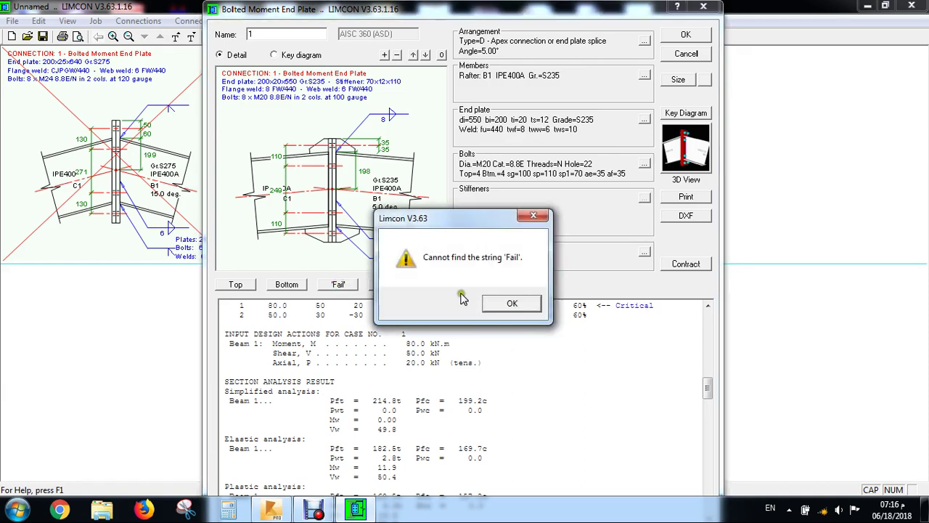
click(517, 300)
click(438, 284)
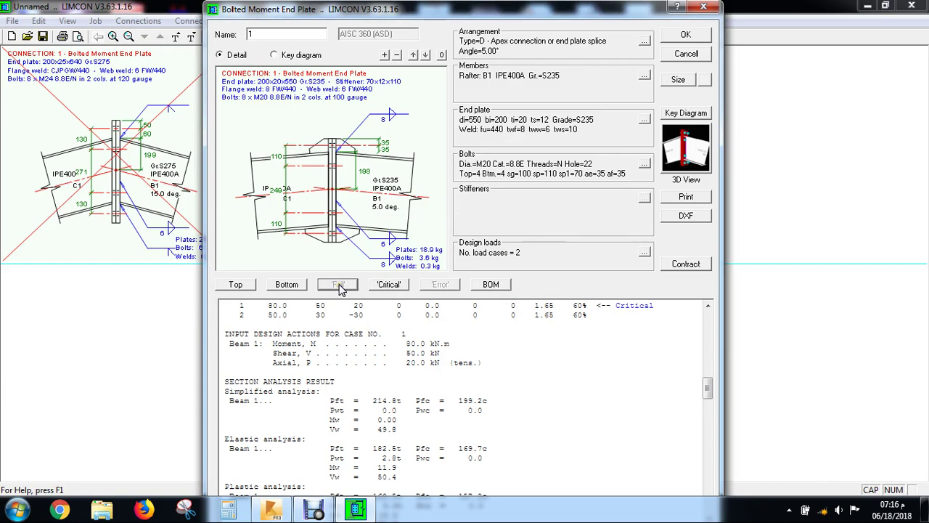
click(388, 284)
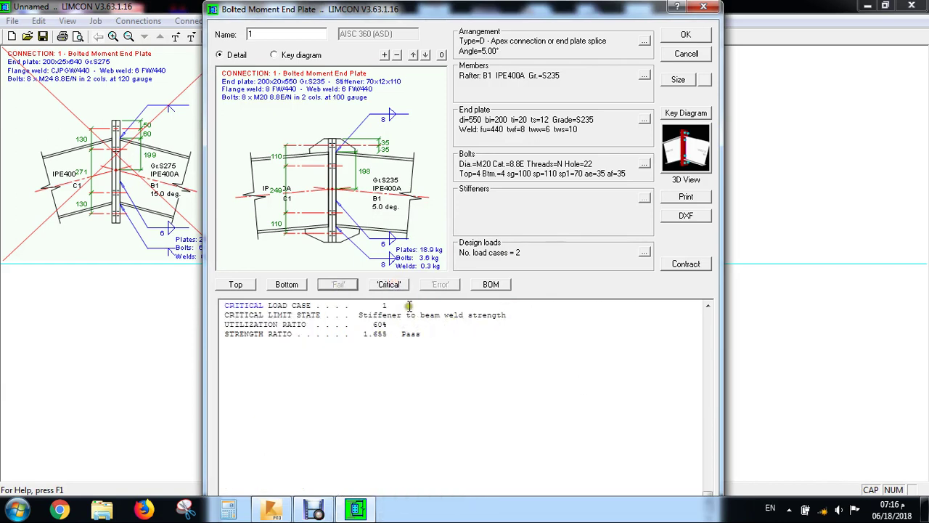
Step: Review the report from its beginning through the section data, bill of materials, minimum action check and design check summary
click(234, 285)
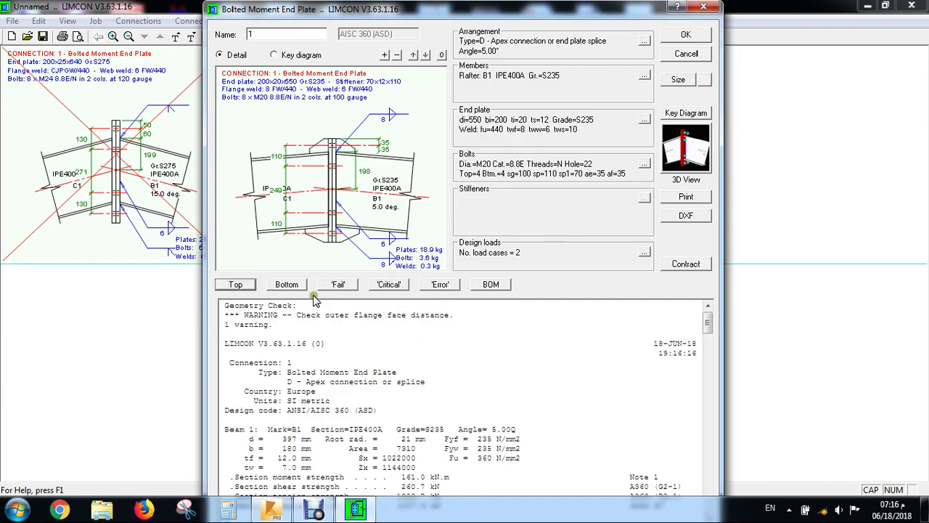
click(291, 285)
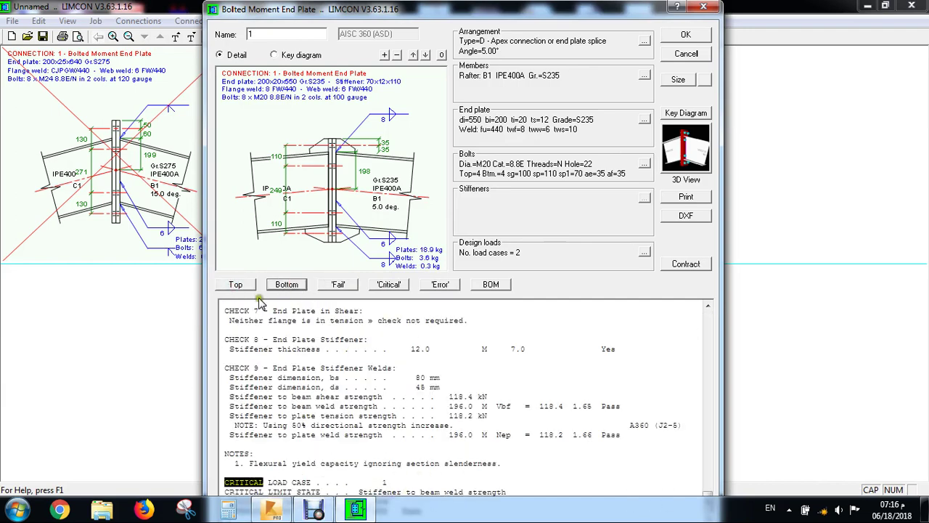
click(234, 285)
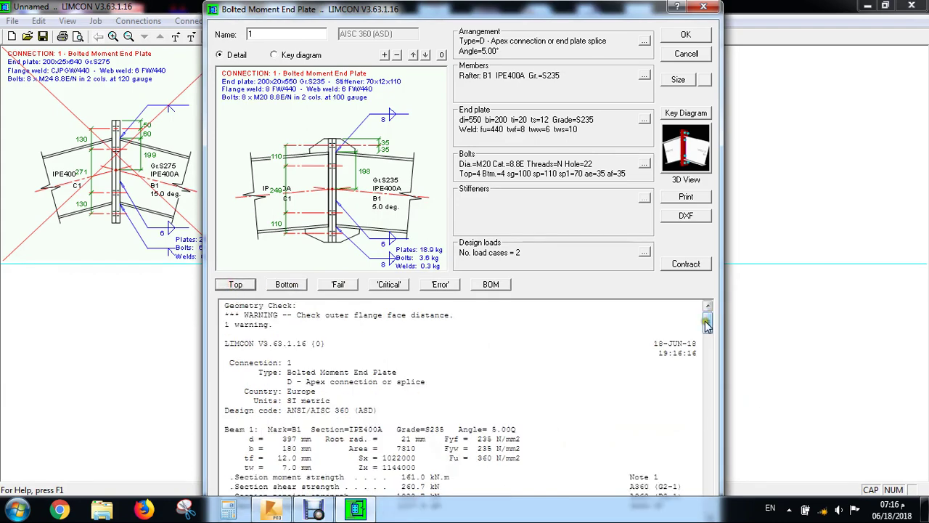
scroll(354, 367, down, 3)
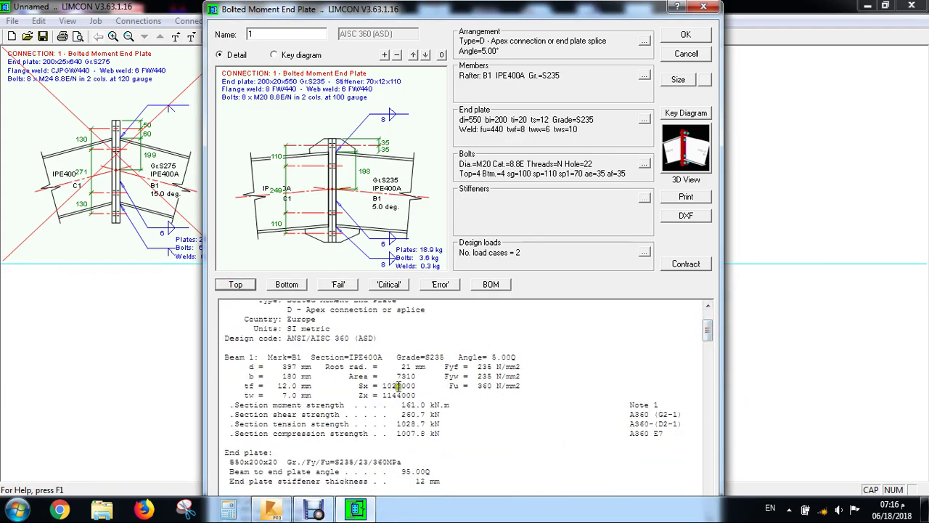
drag(710, 343, 710, 358)
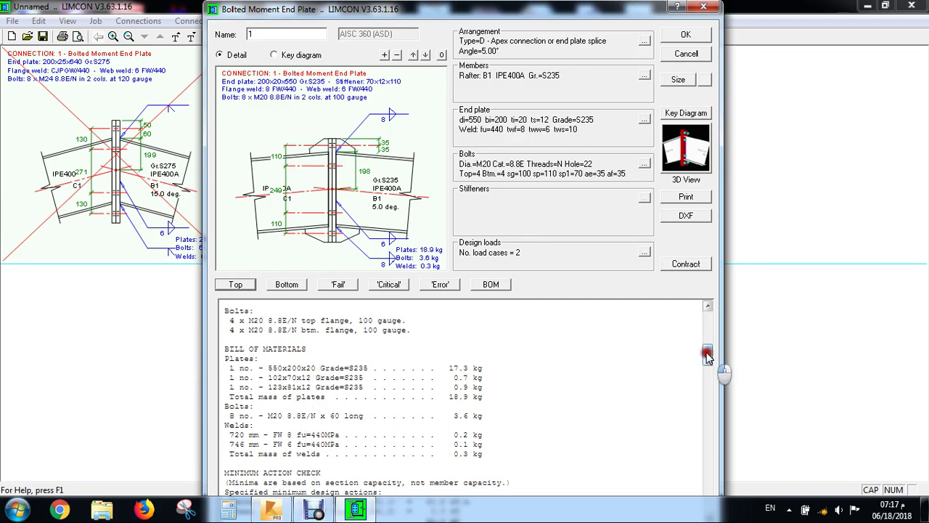
drag(705, 359, 708, 368)
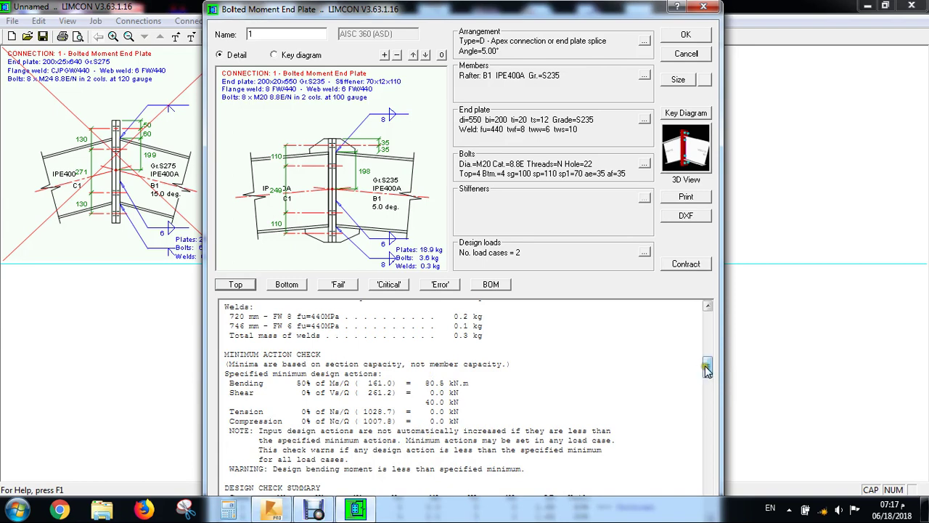
drag(706, 369, 707, 387)
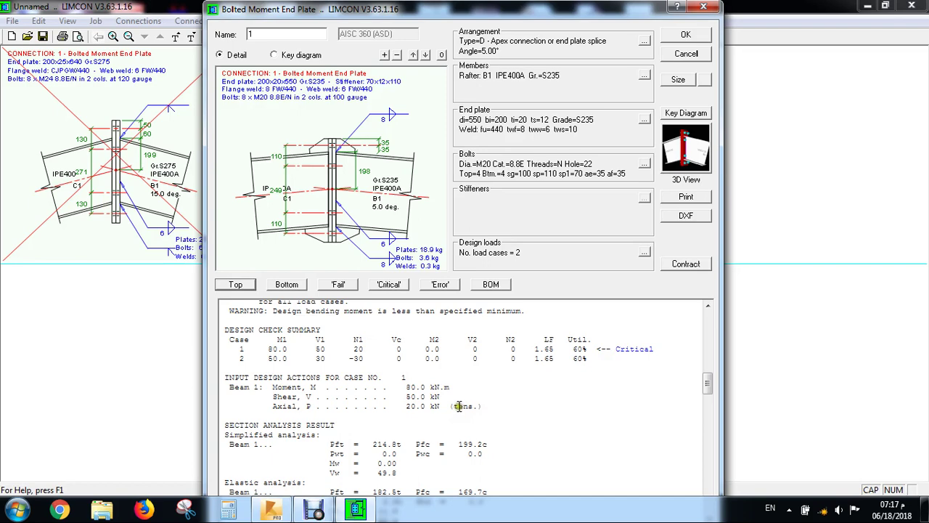
Step: Examine the report's strength checks for section bending, flange and web welds, bolts, end plate and stiffener
drag(707, 382, 709, 441)
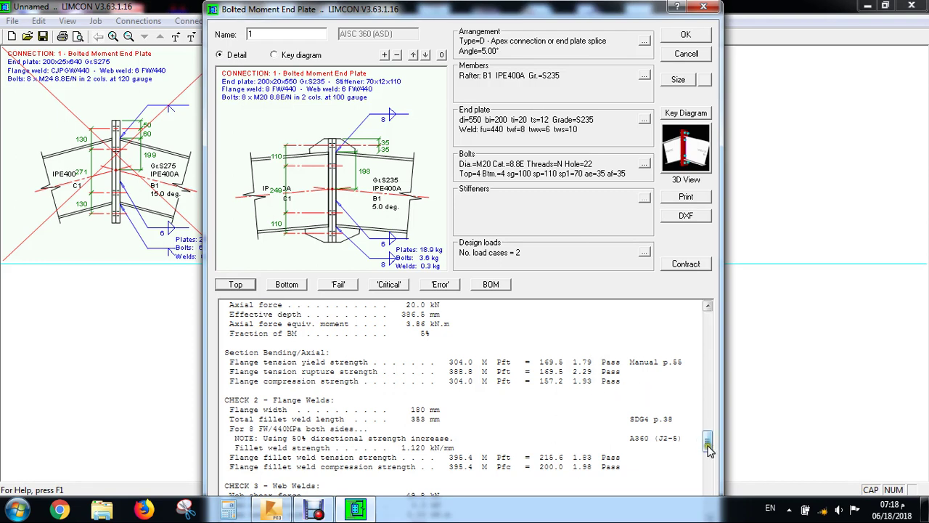
drag(708, 444, 708, 455)
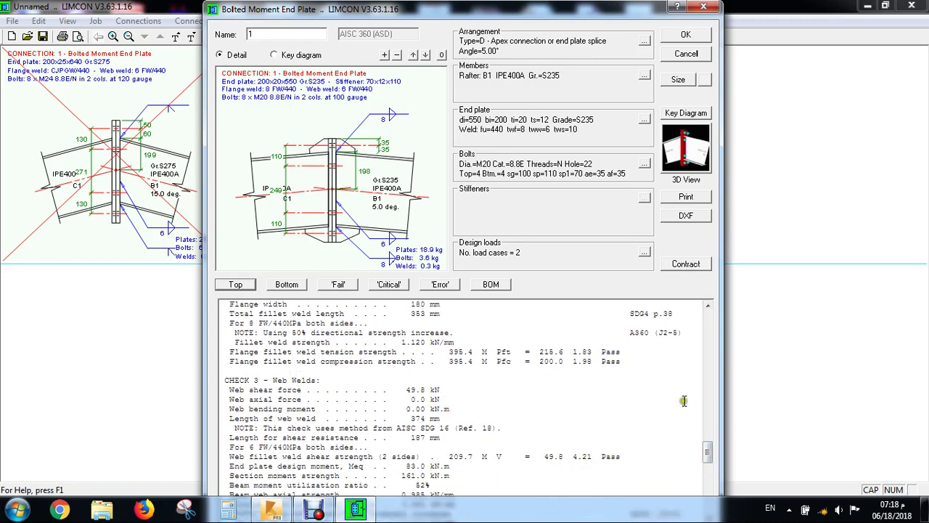
drag(708, 452, 708, 484)
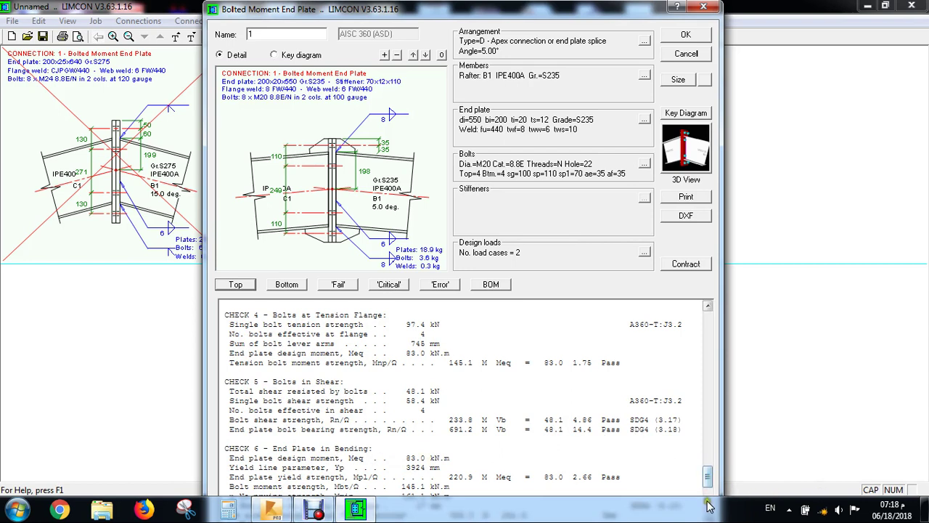
drag(709, 481, 704, 501)
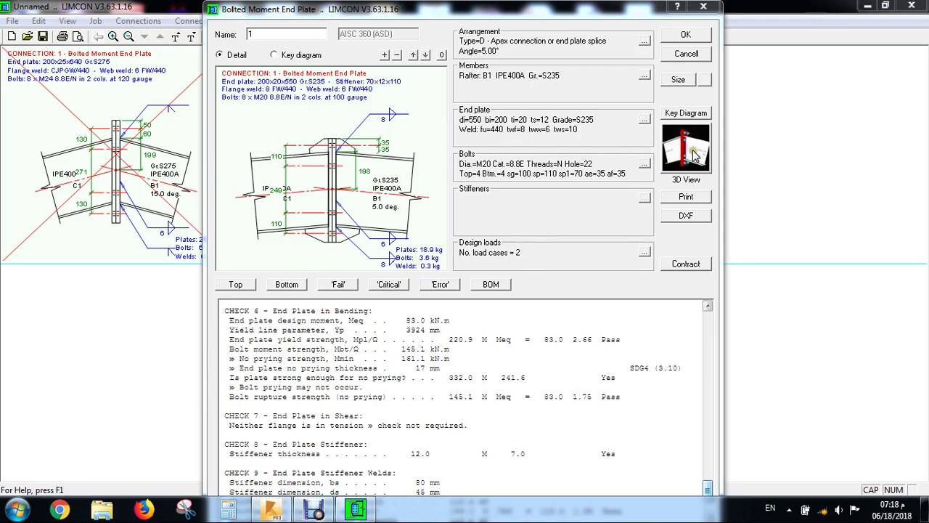
Step: Inspect the connection in the 3D view from an angle and close that view
mouse_move(511, 275)
mouse_down()
mouse_move(527, 267)
mouse_move(499, 254)
mouse_move(446, 285)
mouse_move(410, 287)
mouse_move(392, 269)
mouse_move(491, 286)
mouse_move(477, 289)
mouse_move(448, 286)
mouse_move(460, 265)
mouse_move(454, 251)
mouse_move(567, 265)
mouse_move(610, 255)
mouse_move(543, 275)
mouse_move(451, 272)
mouse_move(520, 247)
mouse_move(549, 220)
mouse_move(445, 261)
mouse_move(479, 276)
mouse_move(508, 268)
mouse_up()
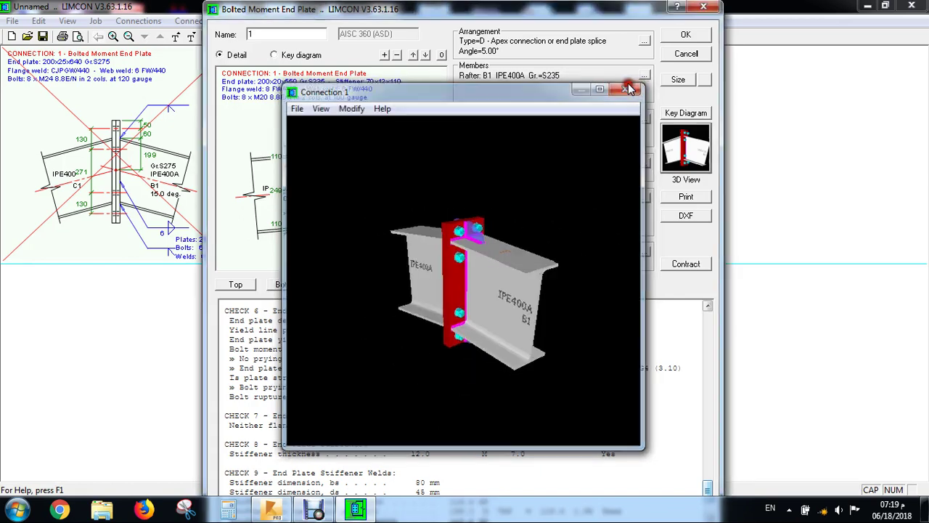
click(627, 87)
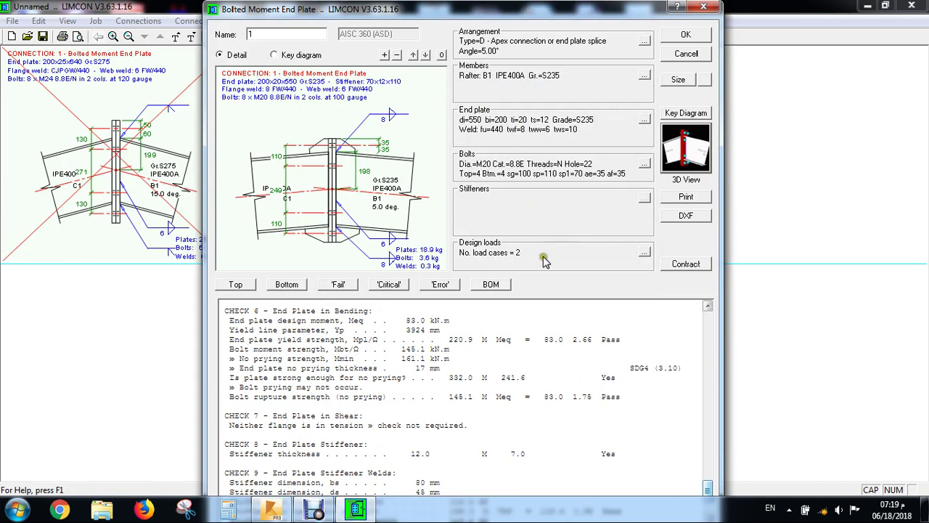
Step: Print the connection report with the Foxit PhantomPDF Printer and save it as _1.pdf on the Desktop
click(683, 199)
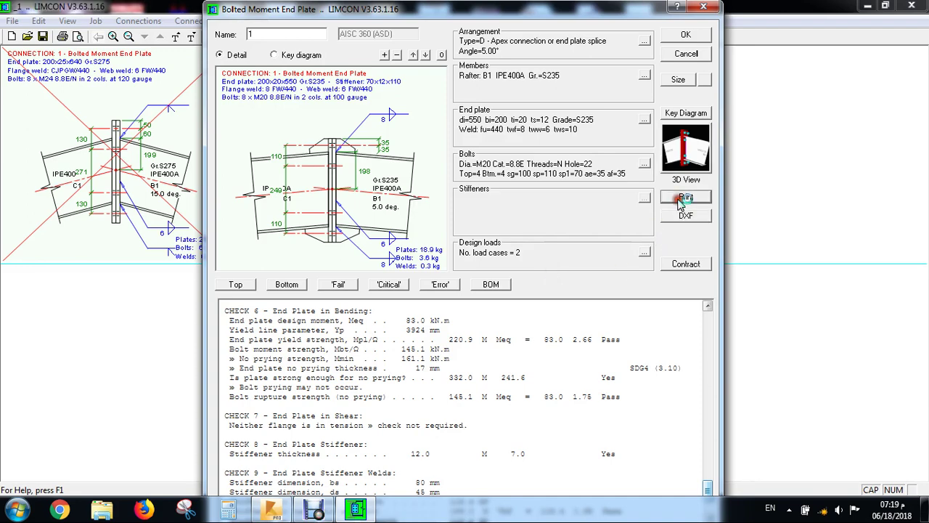
click(465, 199)
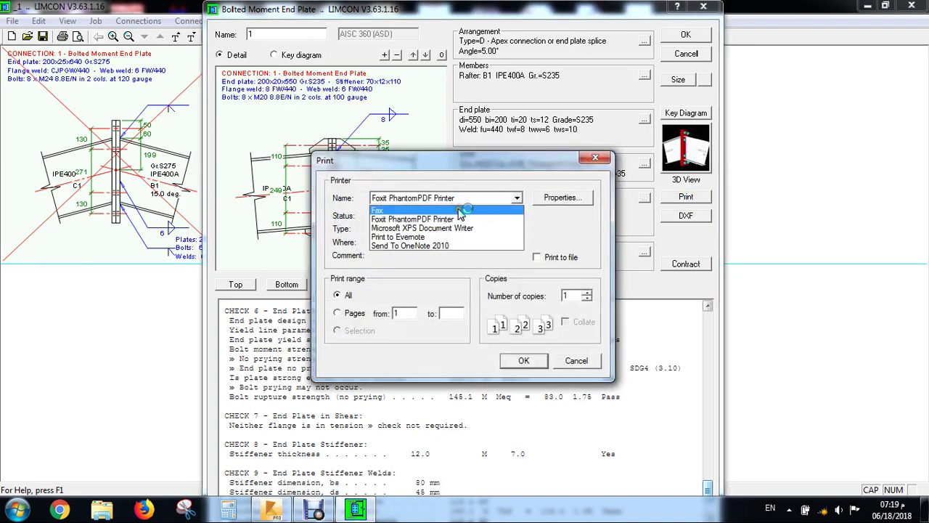
click(457, 218)
click(524, 360)
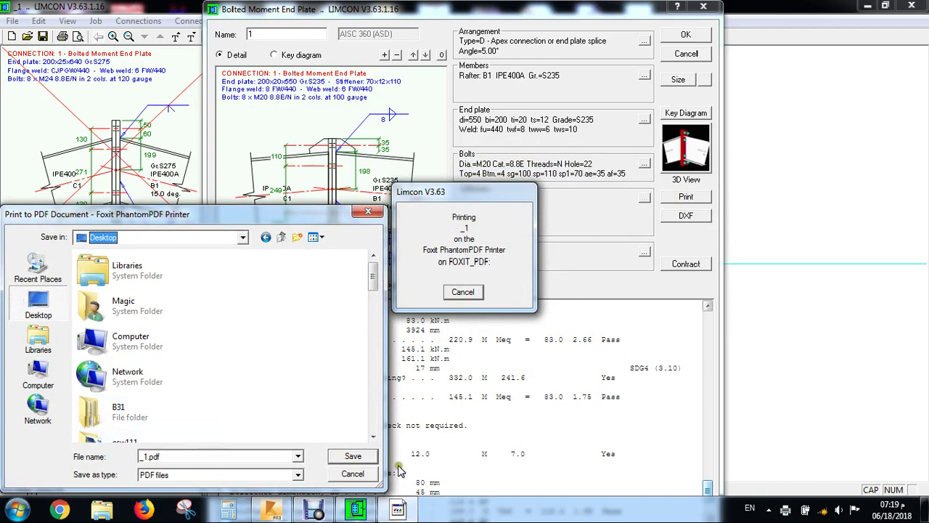
click(351, 458)
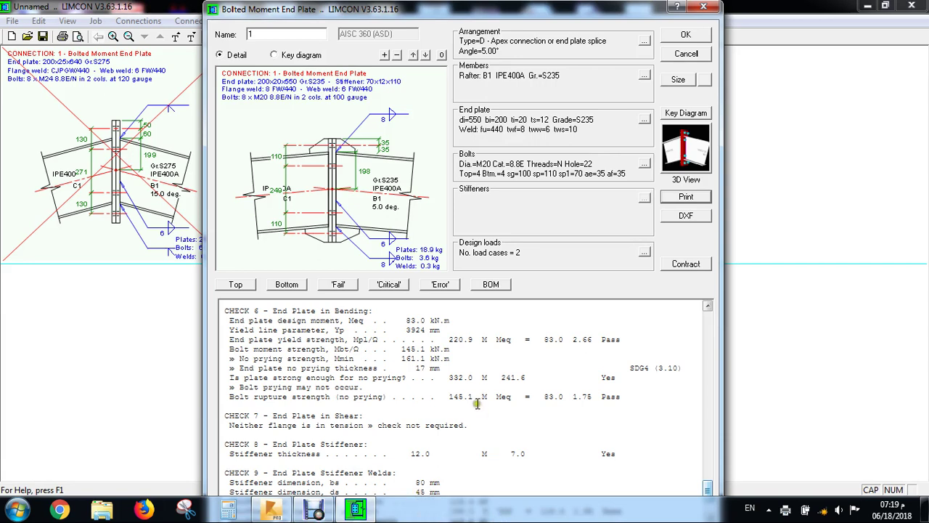
Step: Open _1.pdf from the desktop in Foxit PhantomPDF and display it at actual size
click(925, 509)
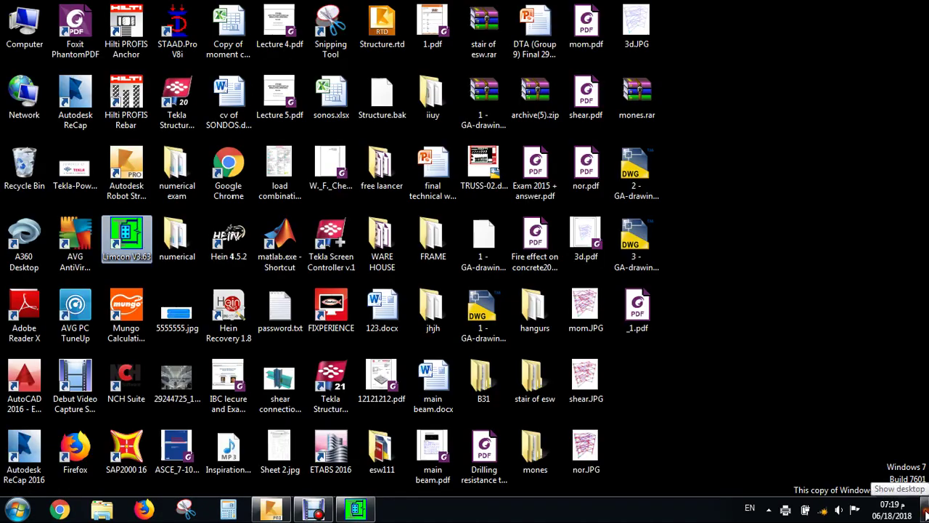
click(633, 317)
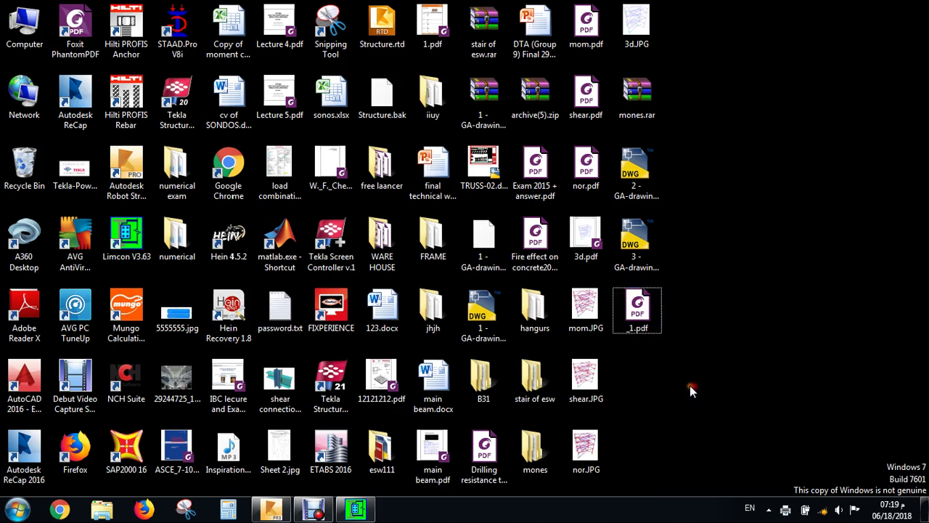
double_click(660, 328)
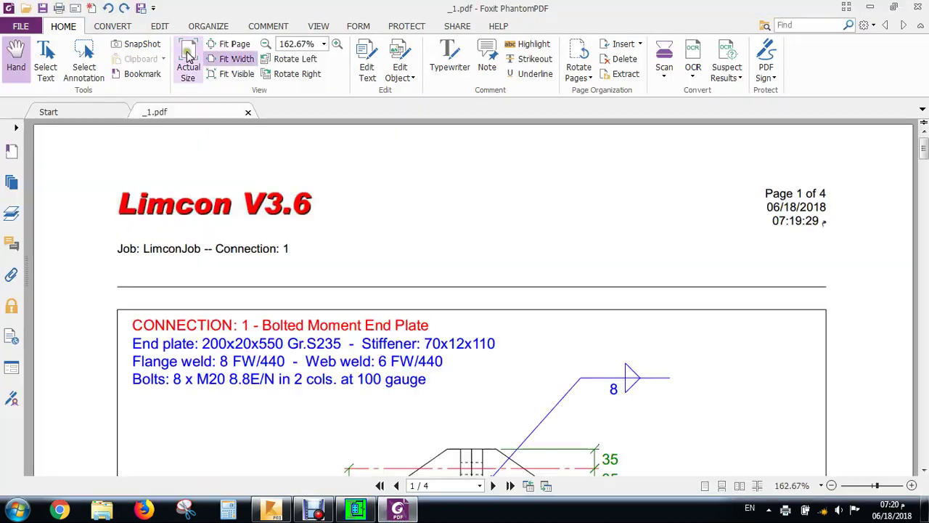
click(187, 58)
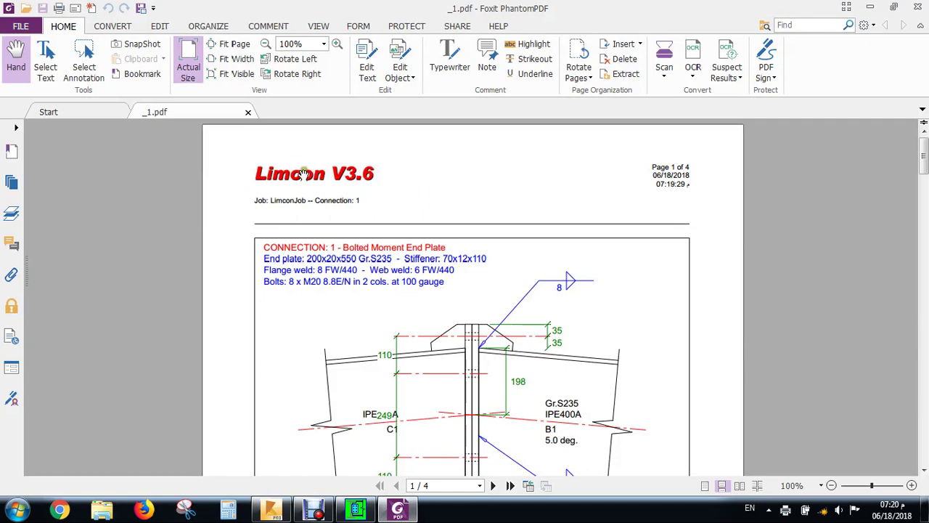
Step: Read through the printed report from the connection drawing to the critical load case and strength ratio on page 4
scroll(449, 189, down, 5)
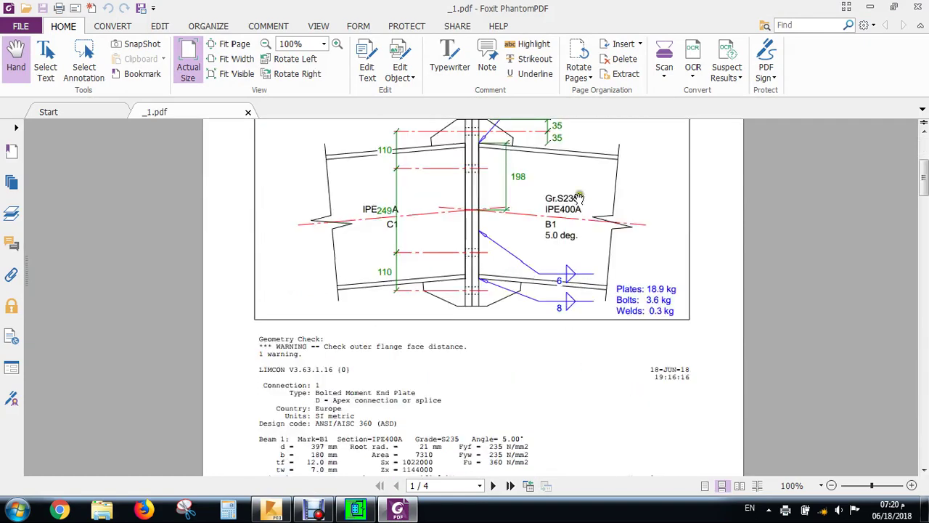
scroll(557, 195, up, 3)
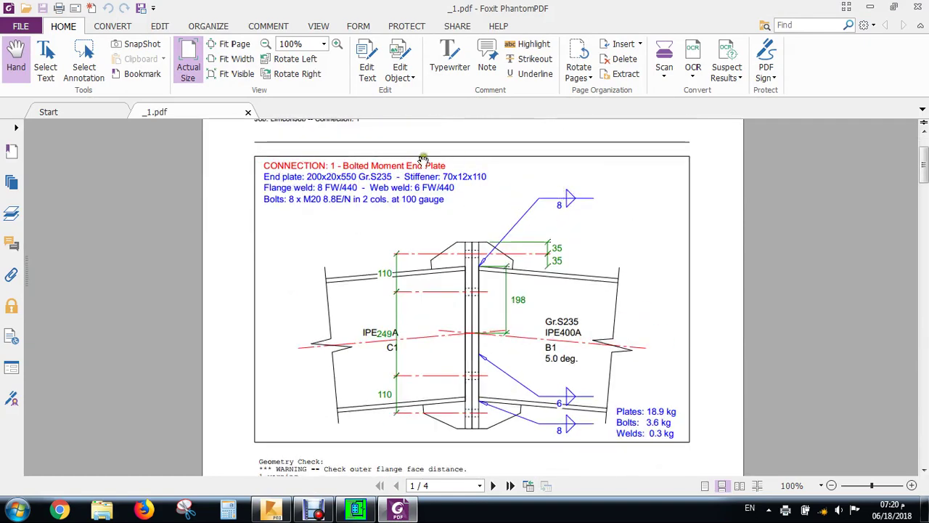
scroll(512, 255, down, 10)
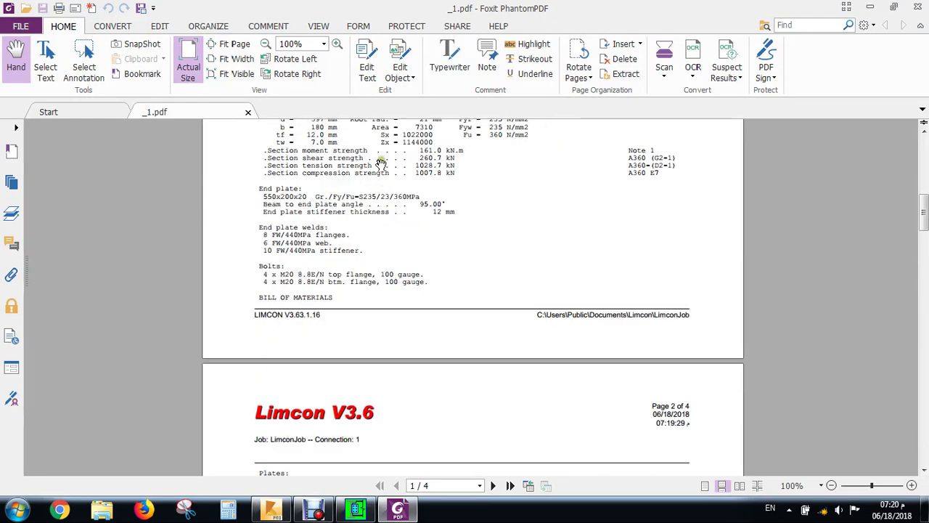
scroll(381, 159, down, 15)
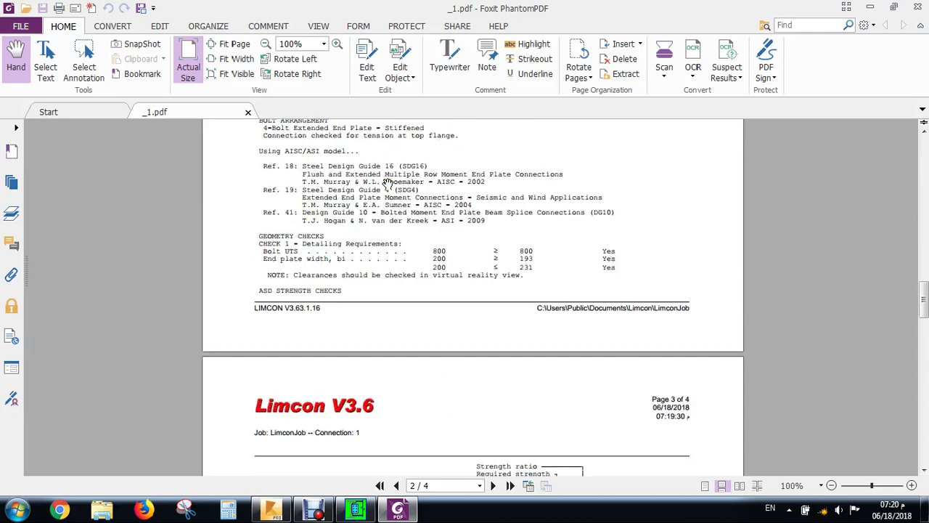
scroll(389, 182, down, 8)
scroll(388, 185, up, 5)
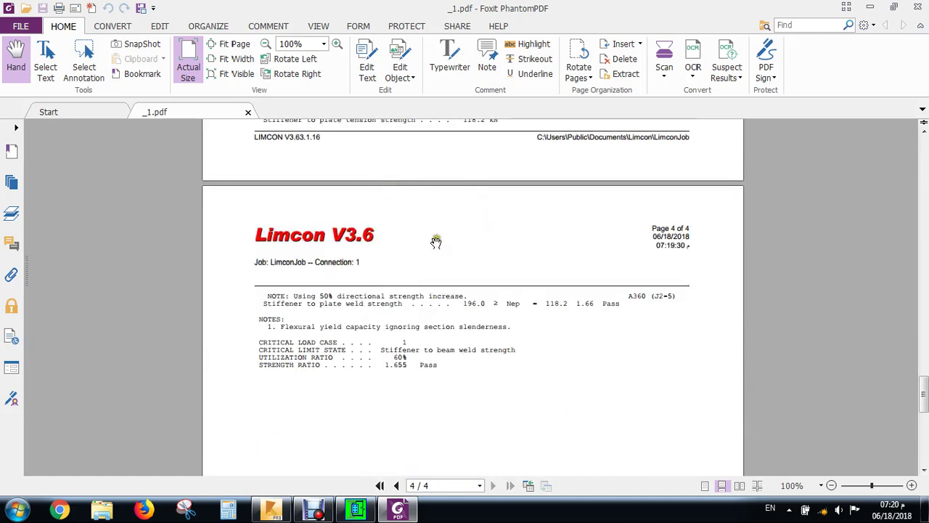
Step: Return to Limcon and export the apex connection drawing to the Desktop as LimconJob_1.dxf
scroll(514, 302, up, 10)
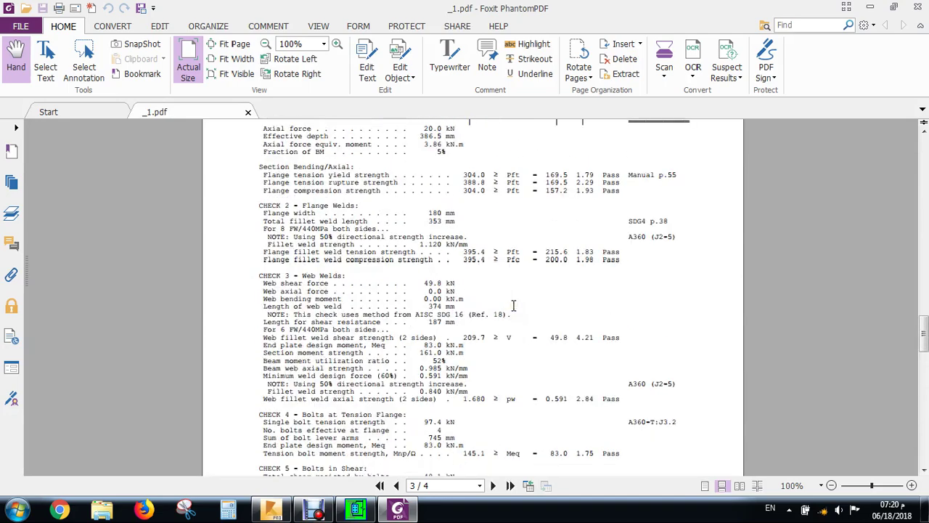
click(355, 511)
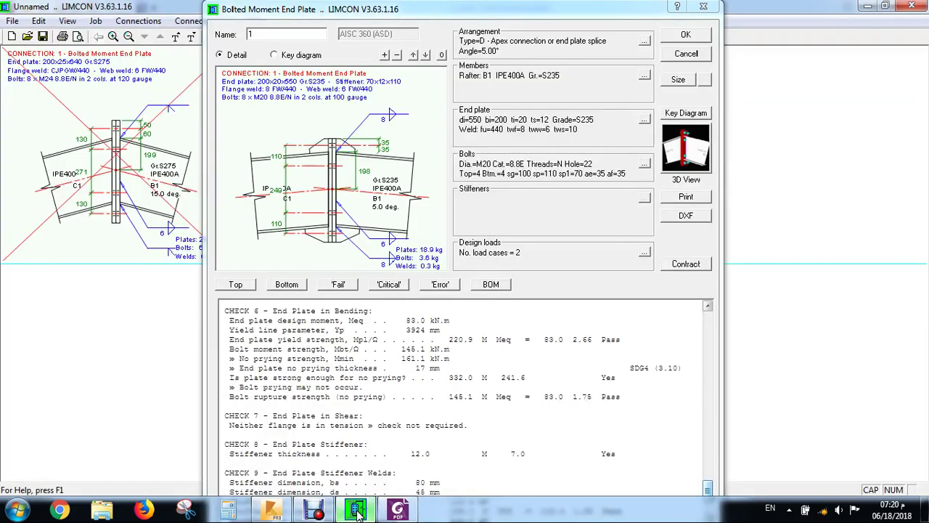
click(693, 216)
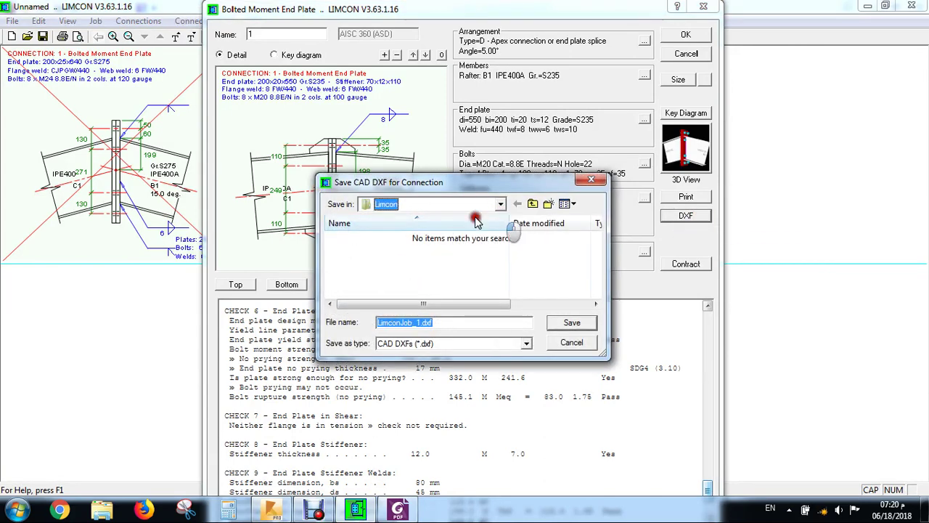
click(501, 205)
click(386, 218)
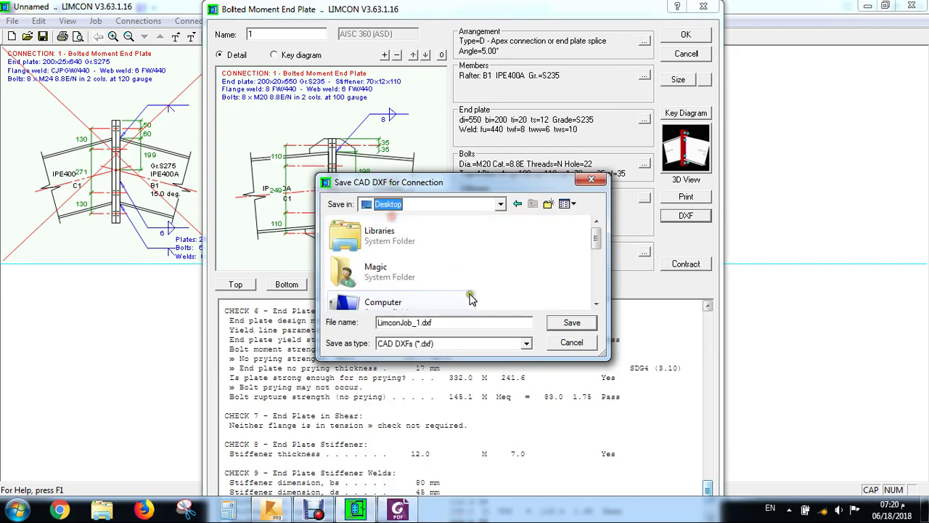
click(569, 323)
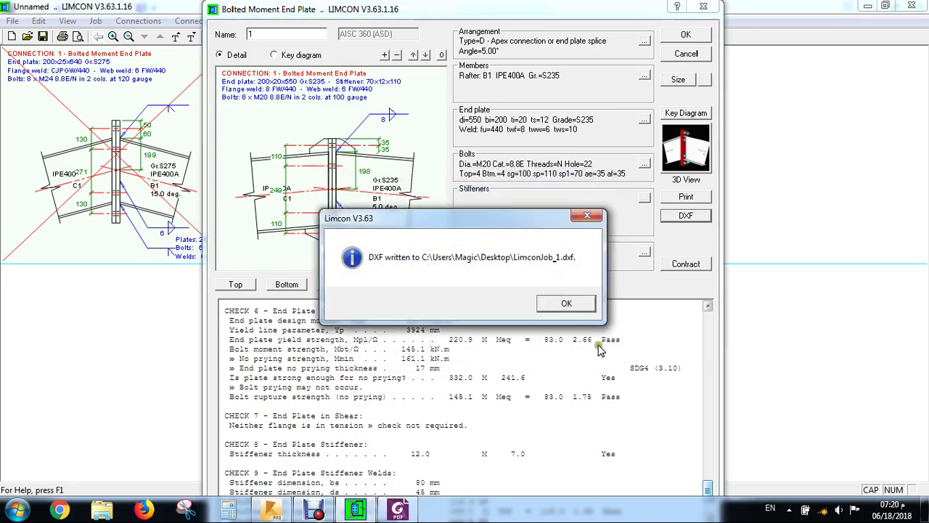
click(678, 302)
Step: Try to open LimconJob_1.dxf from the desktop in AutoCAD, and return to Limcon
click(925, 508)
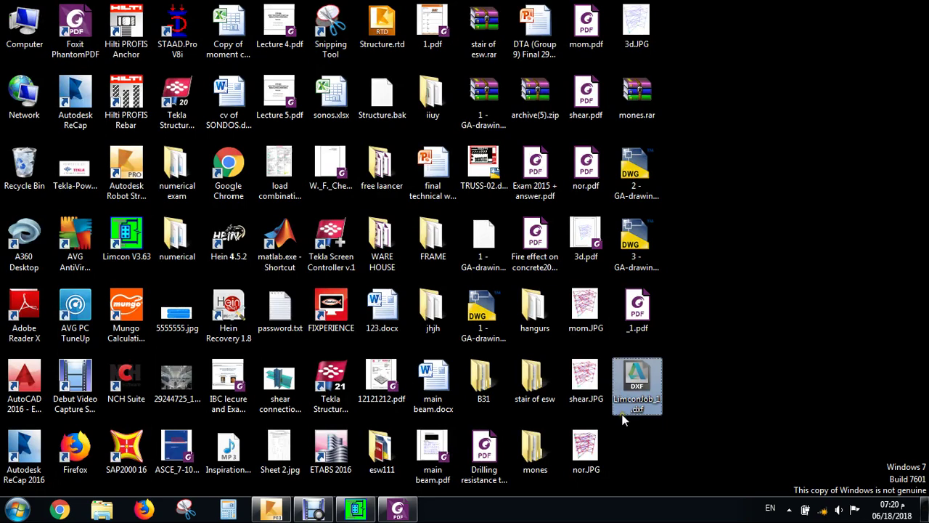
double_click(660, 389)
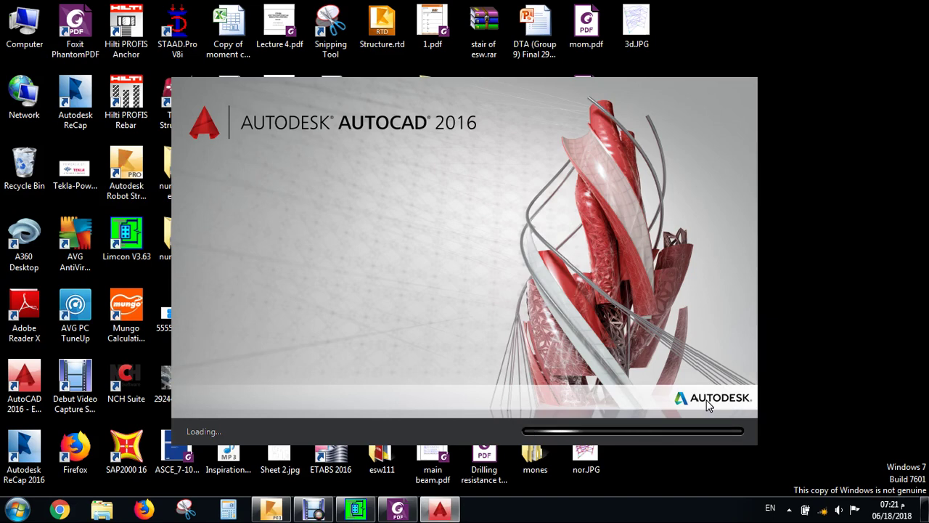
click(355, 511)
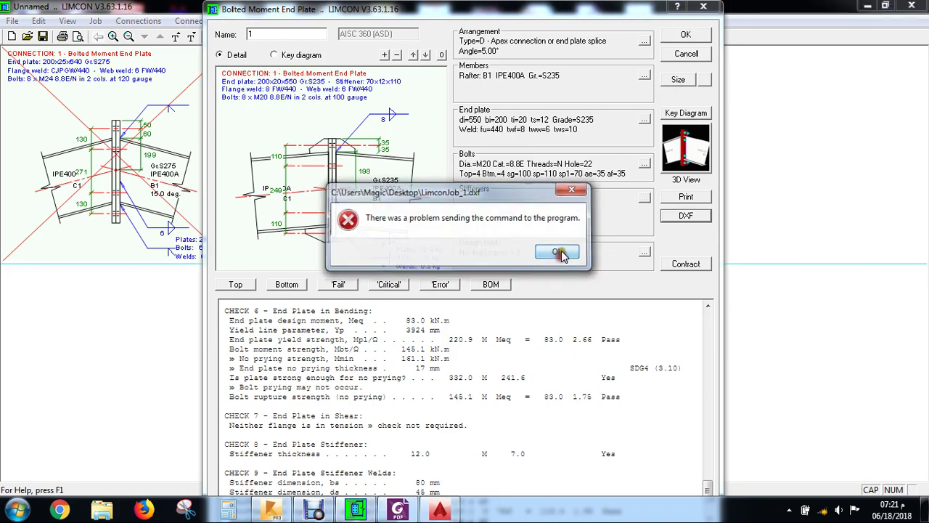
click(558, 259)
Step: Accept the apex connection and start a new Haunch EP moment connection
click(686, 35)
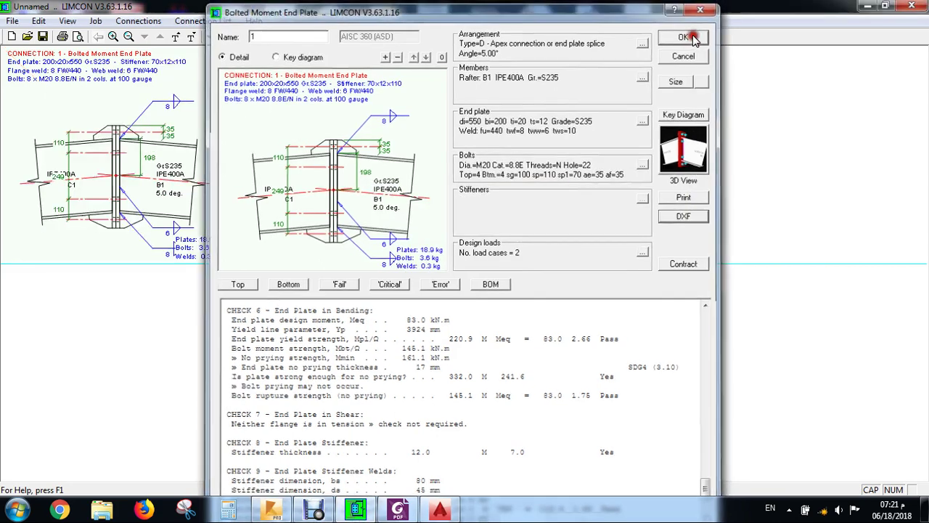
click(158, 20)
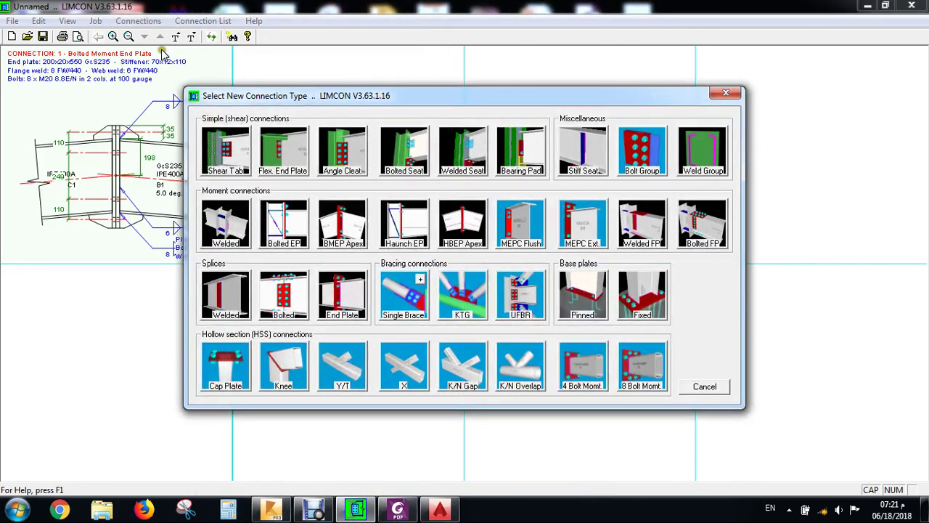
click(404, 231)
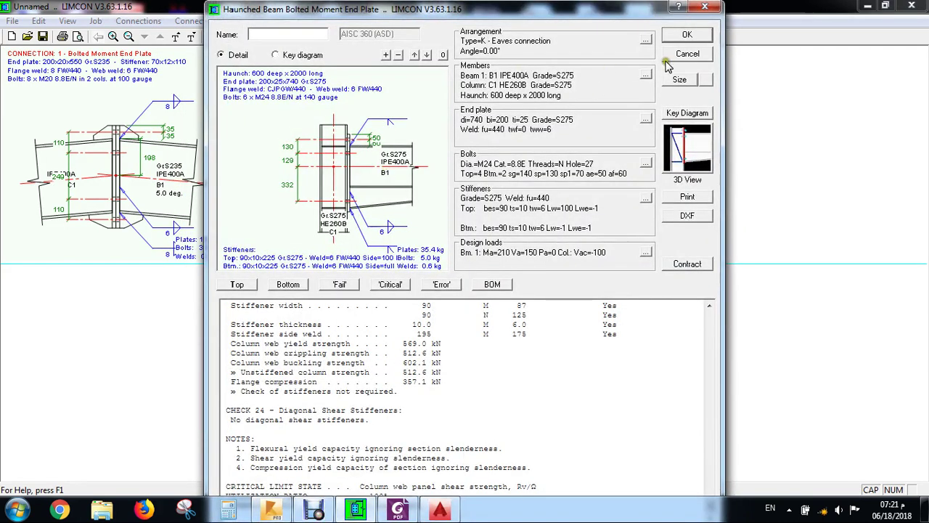
Step: Set the beam angle of the haunched eaves connection to 5 degrees
click(645, 40)
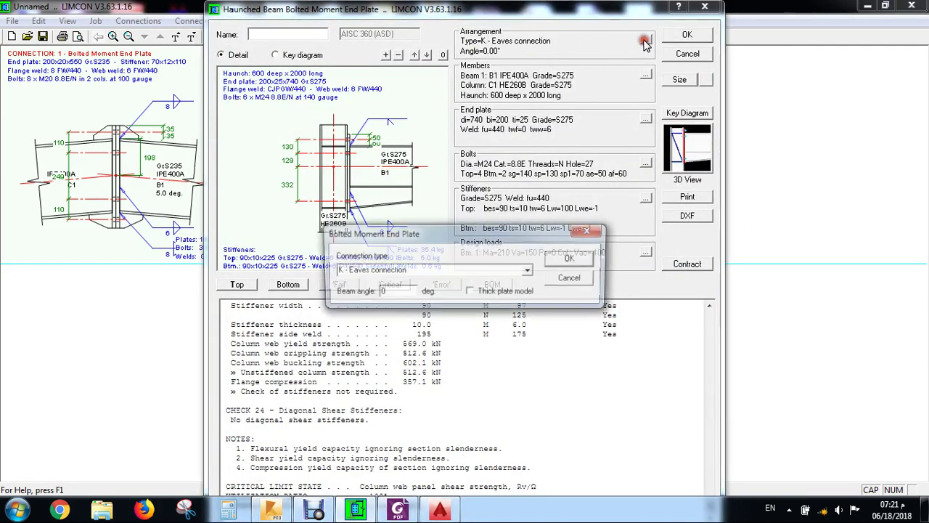
drag(400, 291, 325, 290)
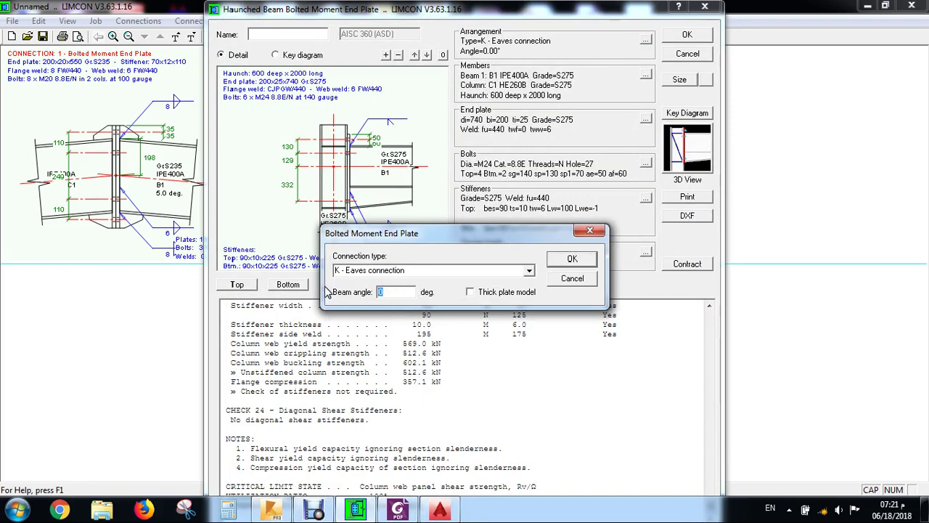
text(5)
click(572, 258)
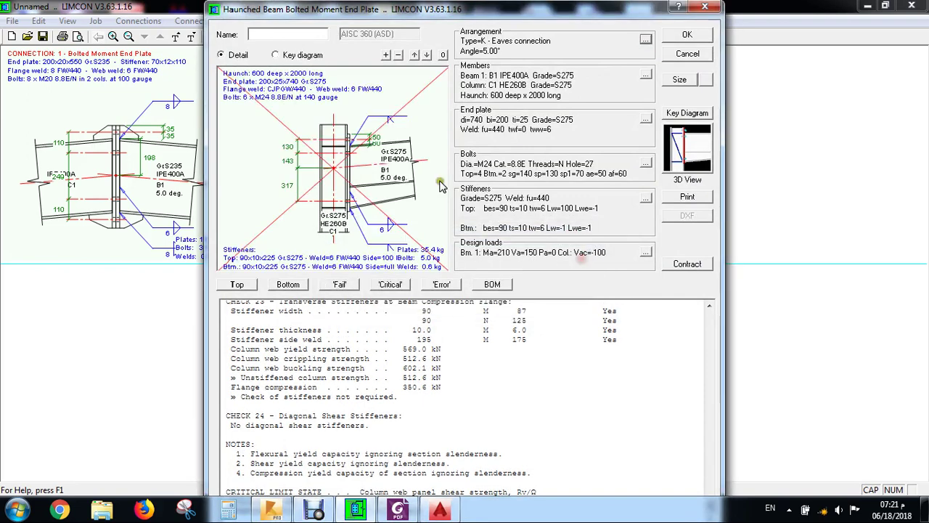
Step: Assign section HE300A and grade S235 to the column of the haunched connection
click(645, 75)
click(400, 233)
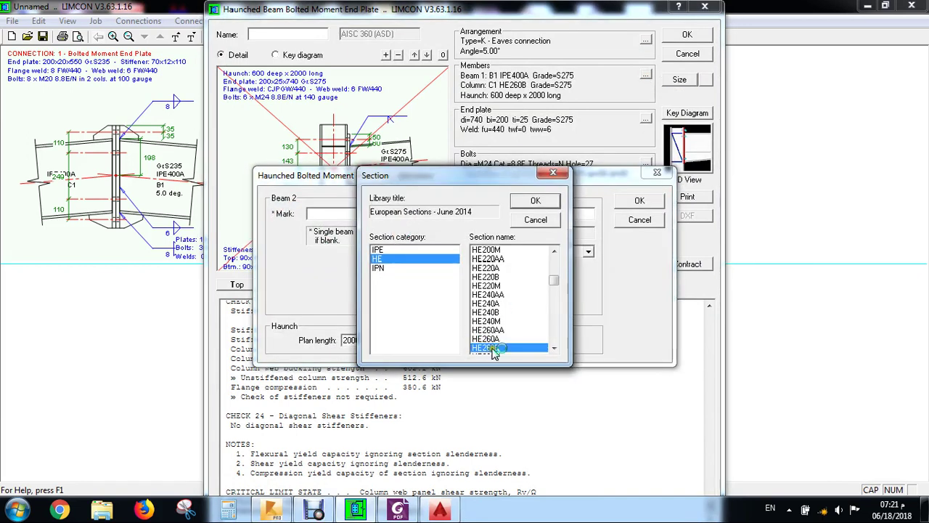
click(499, 325)
drag(552, 282, 552, 296)
click(498, 250)
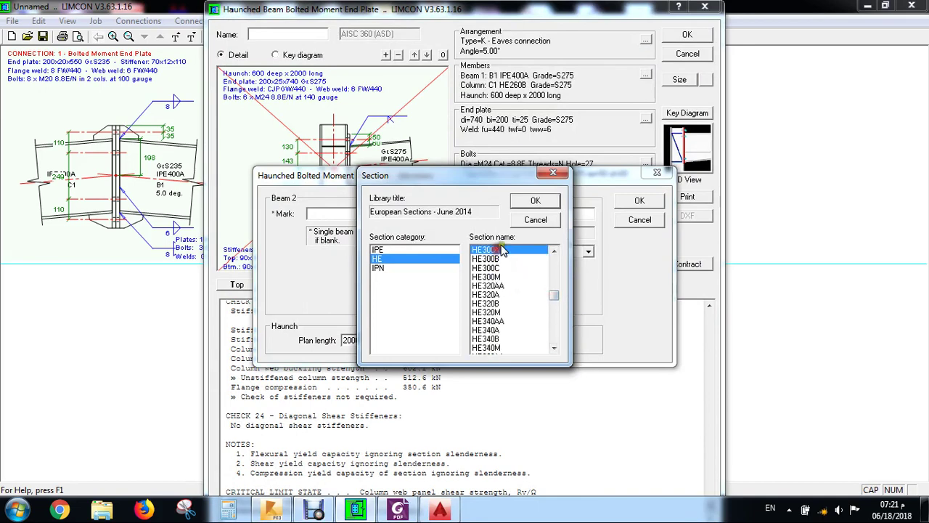
click(535, 203)
click(469, 251)
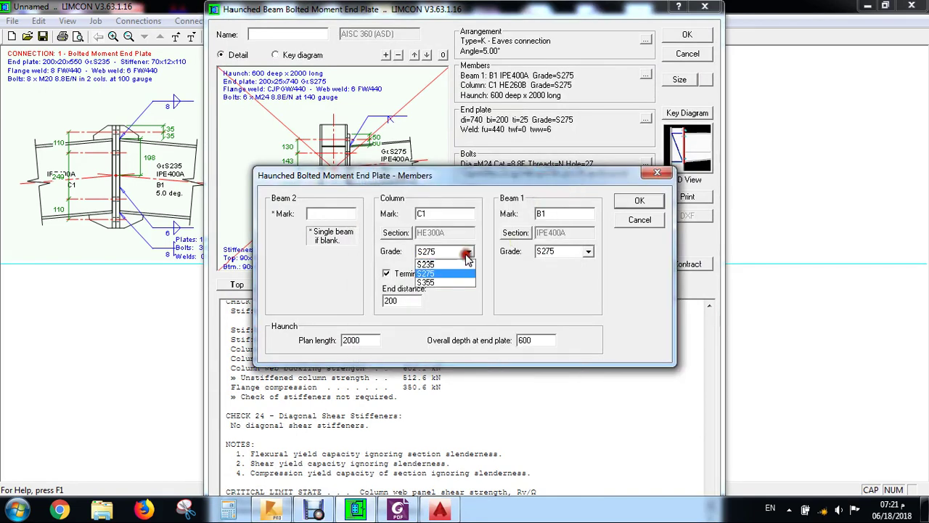
click(451, 273)
click(468, 251)
click(427, 263)
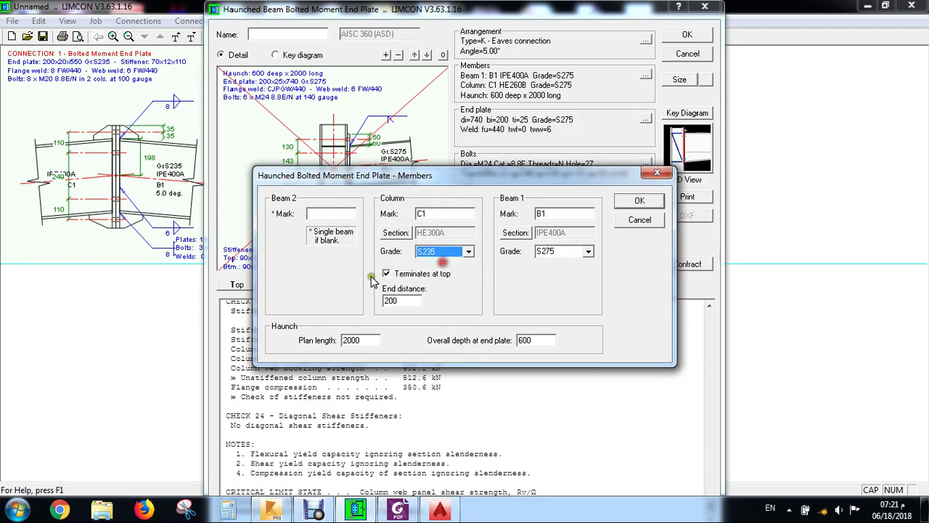
Step: Turn off the column's Terminates at top option and apply the member settings
click(387, 273)
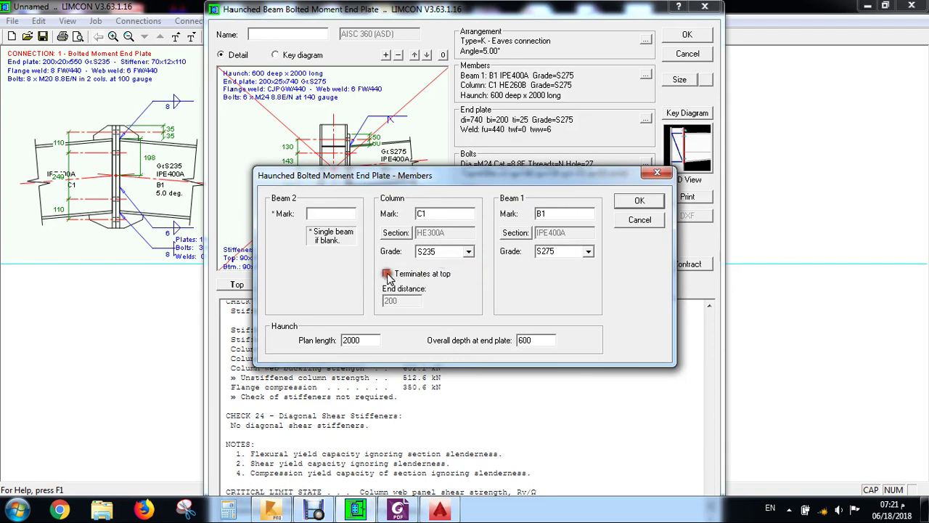
drag(346, 178, 549, 252)
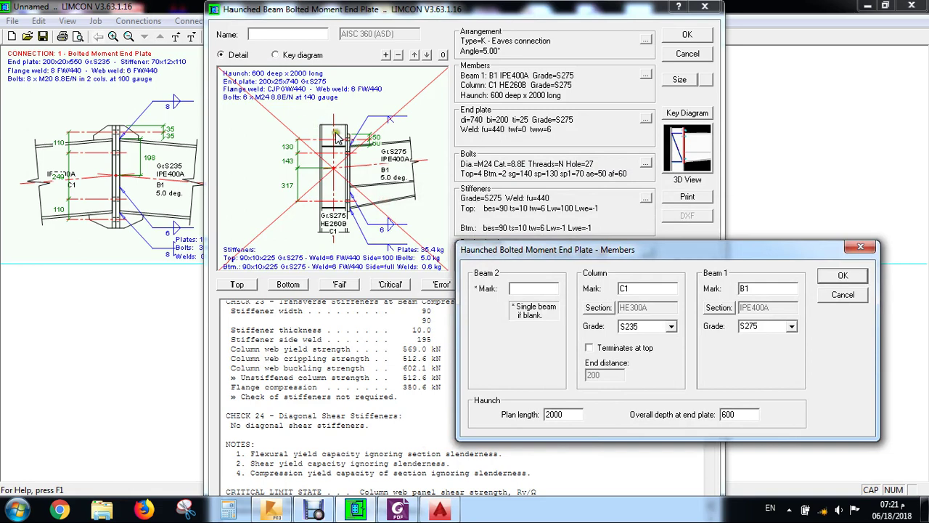
click(839, 277)
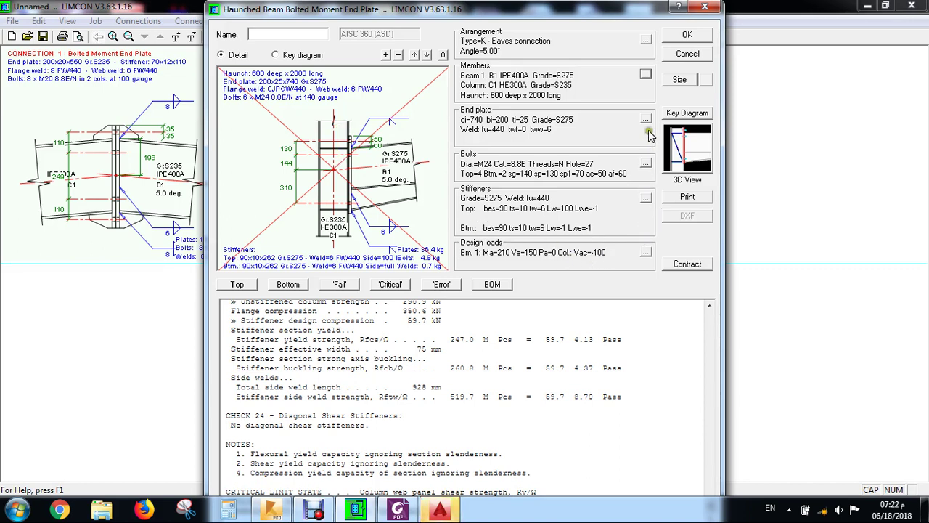
Step: Turn the column's Terminates at top option back on with the 200 end distance and apply it
click(645, 74)
click(386, 273)
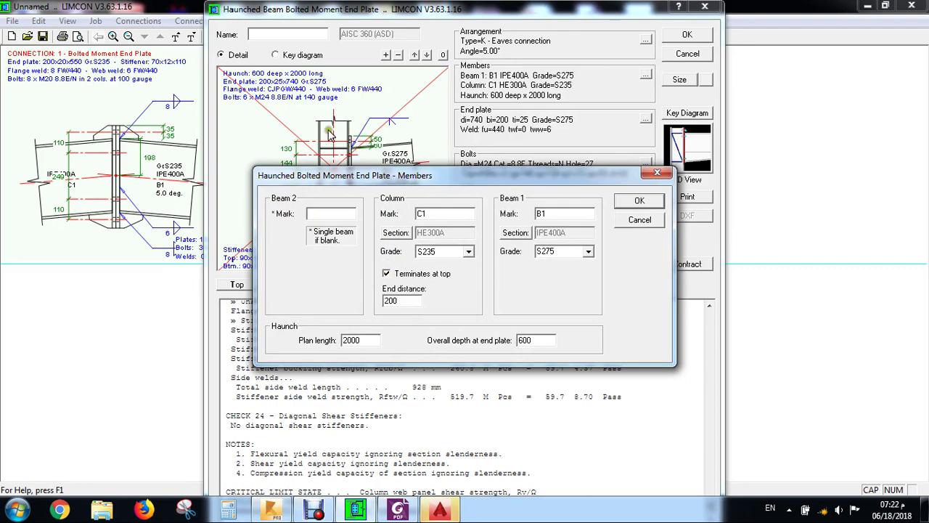
click(639, 201)
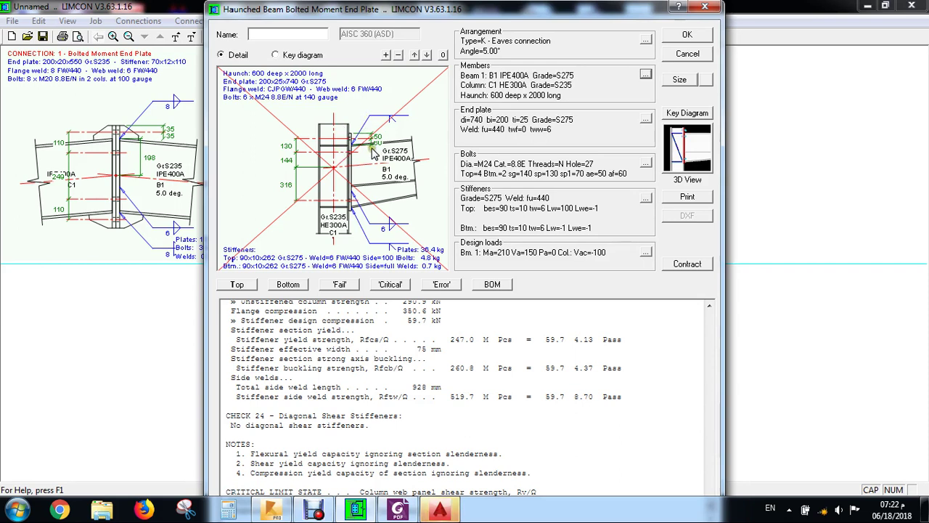
Step: Assign section IPE300 and grade S235 to Beam 1 in the connection's member settings
click(645, 119)
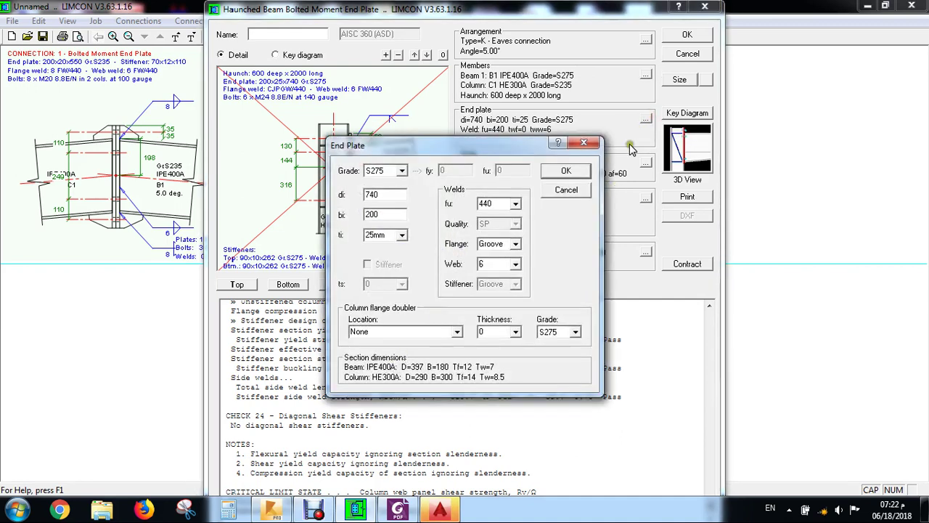
click(584, 143)
click(646, 75)
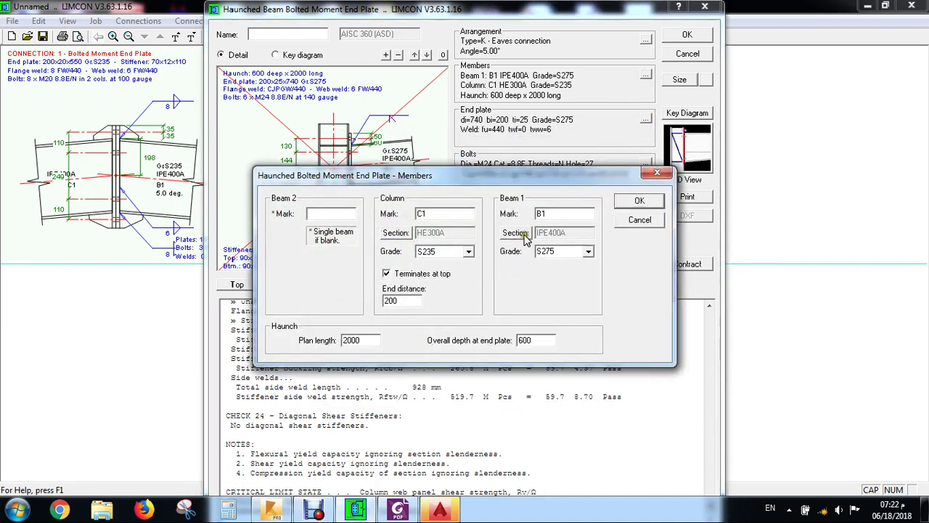
click(514, 232)
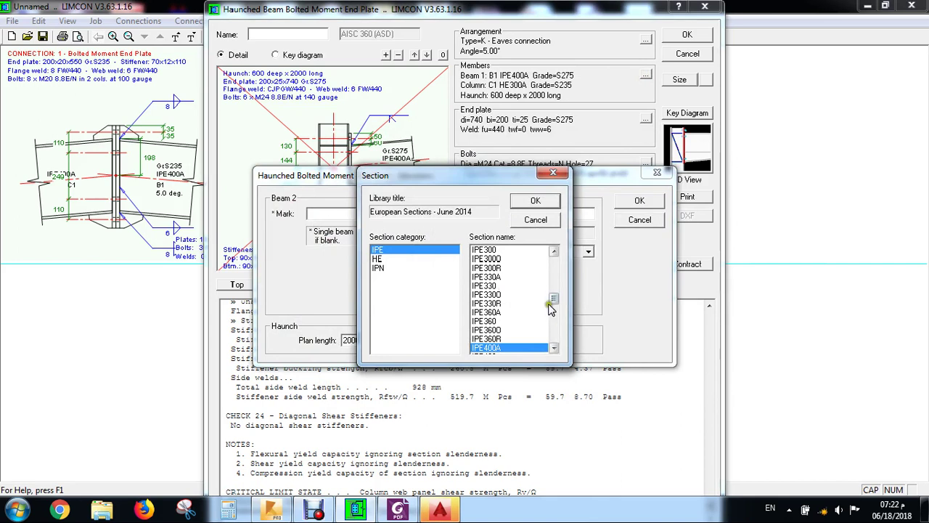
click(491, 250)
click(535, 205)
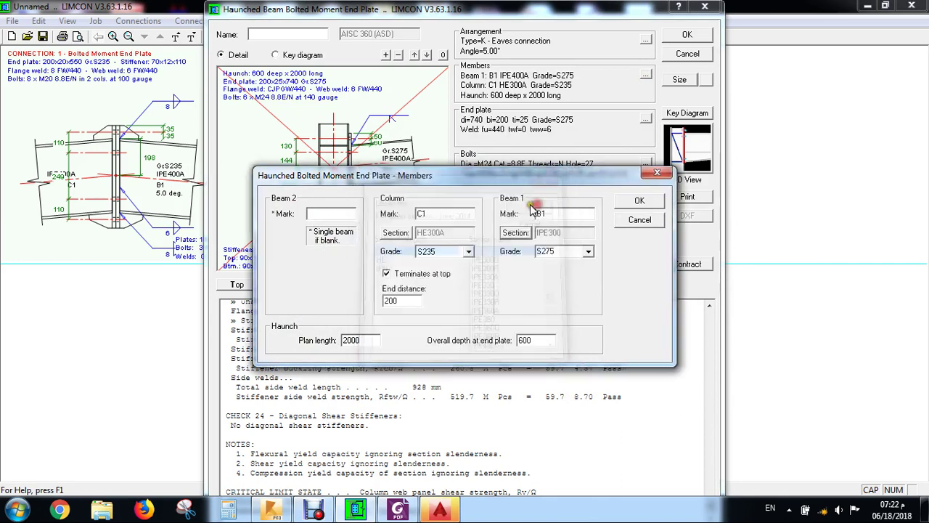
key(Tab)
click(588, 252)
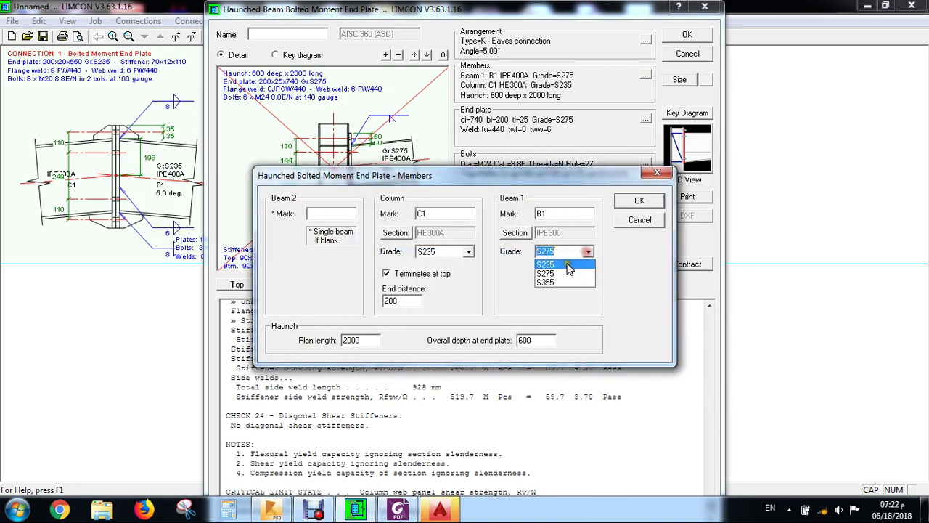
click(585, 270)
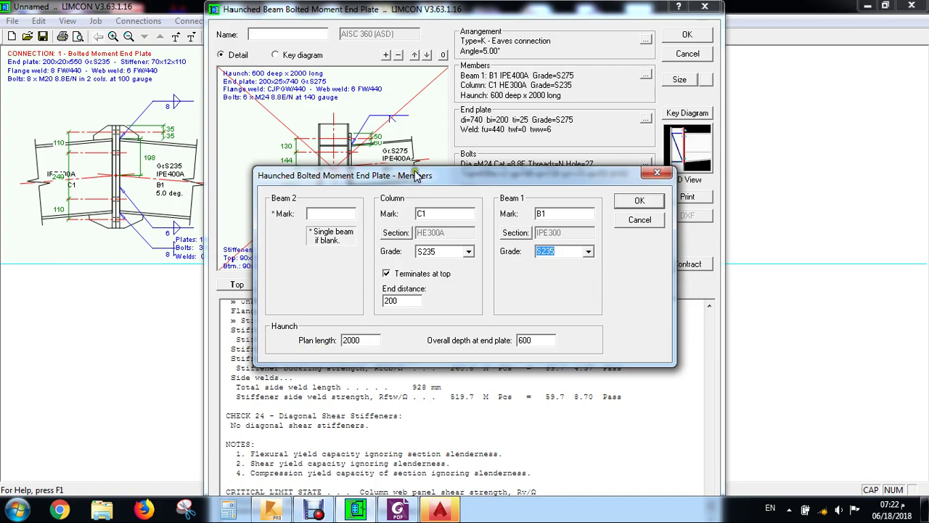
Step: Try 800 for the haunch's overall depth at the end plate, set it back to 600, and apply the member settings
drag(416, 177, 507, 151)
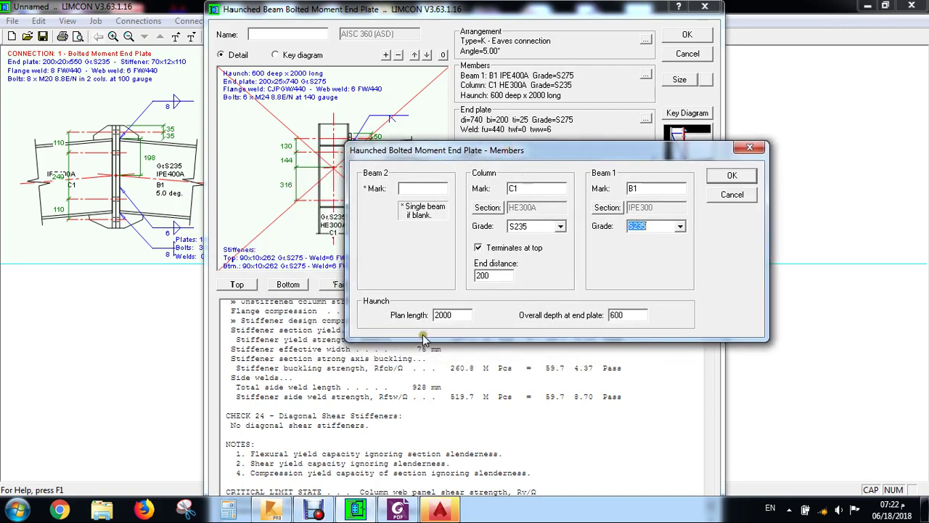
drag(430, 152, 607, 209)
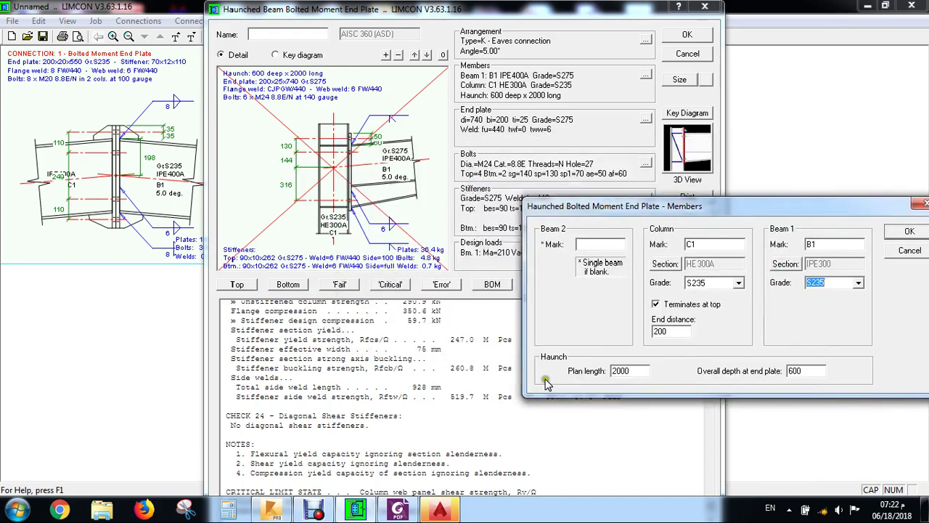
drag(734, 217, 690, 189)
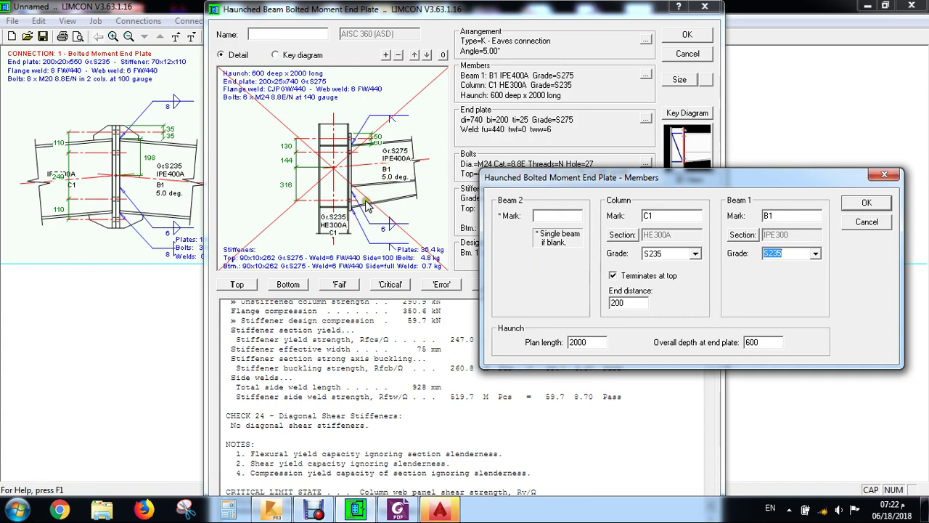
double_click(755, 342)
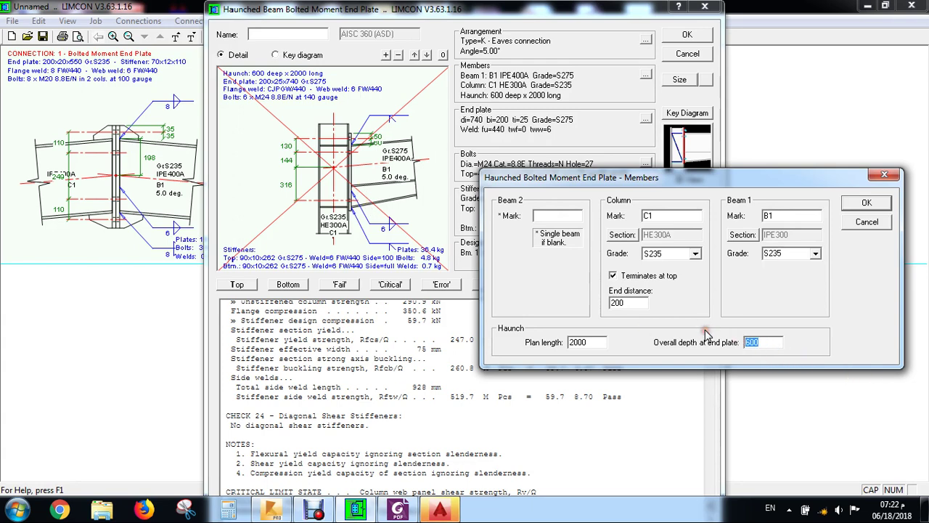
text(600)
drag(772, 345, 701, 342)
text(800)
drag(762, 343, 695, 335)
text(600)
click(867, 202)
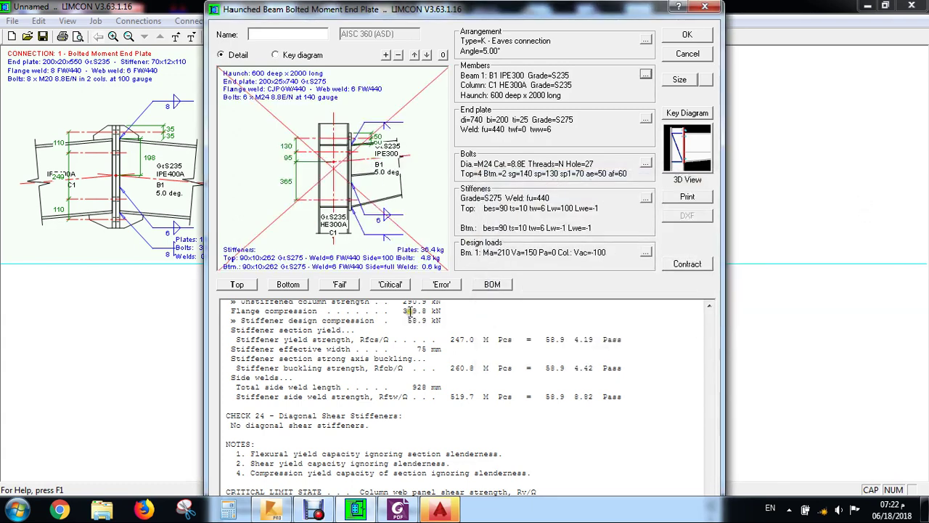
Step: Inspect the haunched eaves connection from another angle in the 3D view and close the view
click(692, 153)
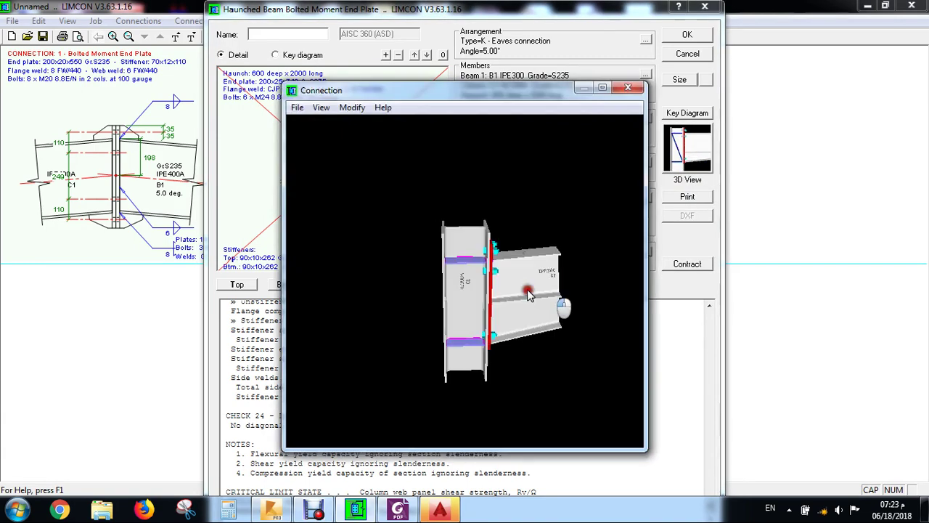
drag(508, 254, 483, 291)
click(629, 91)
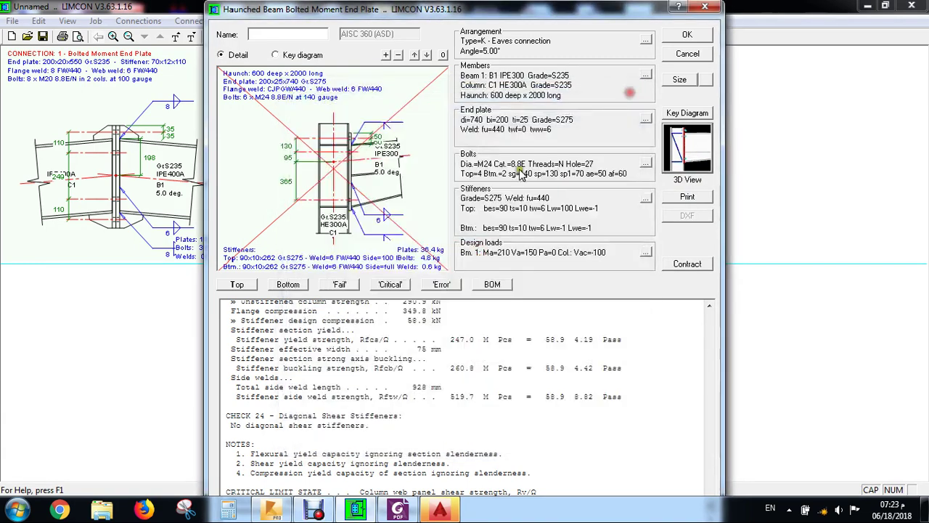
Step: Set the end plate's depth di to 750 and its thickness ti to 20mm
click(645, 118)
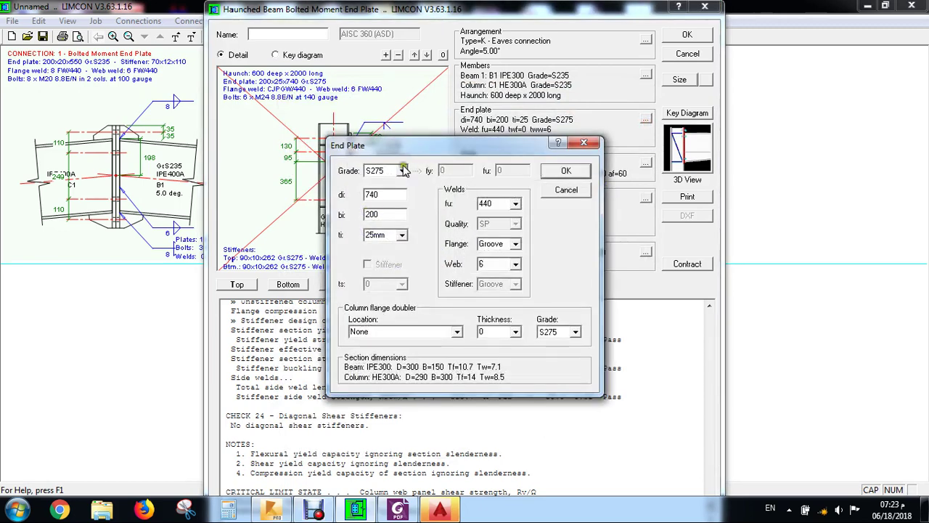
drag(407, 148, 528, 149)
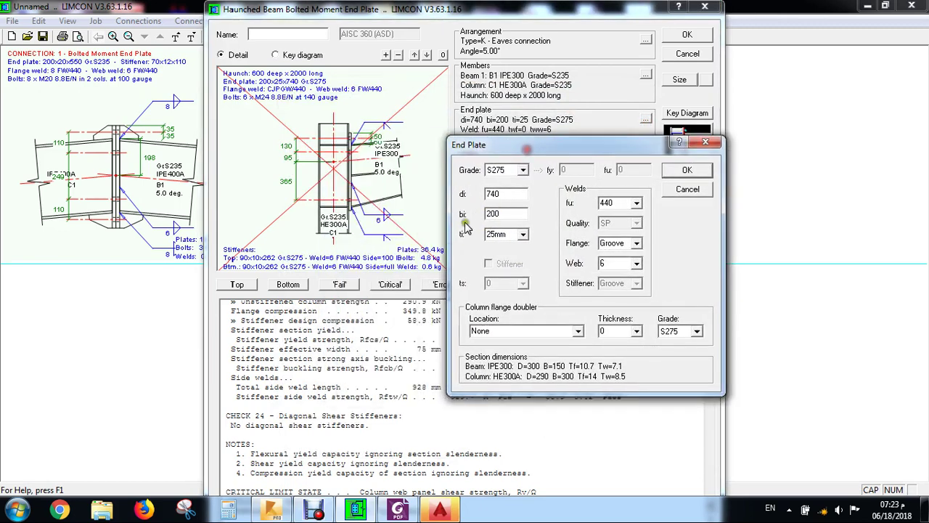
double_click(493, 194)
click(518, 235)
click(507, 292)
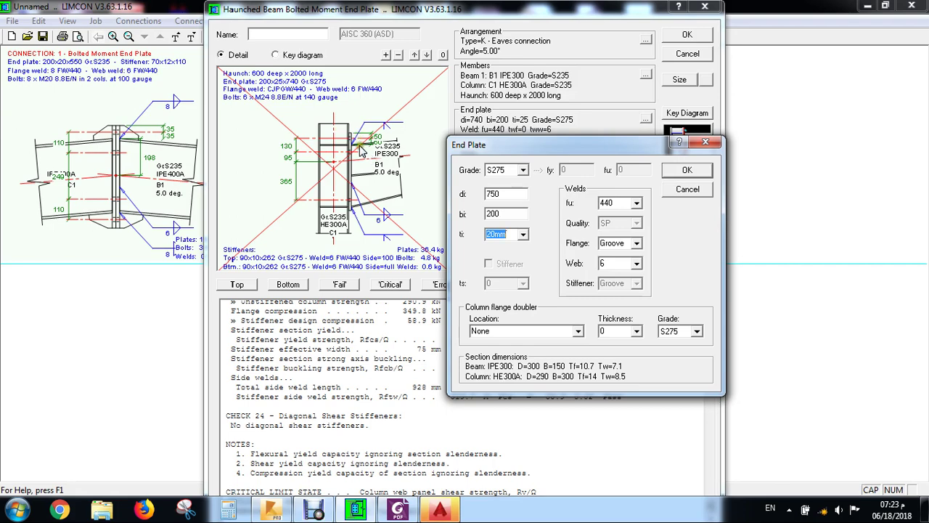
Step: Switch to AutoCAD, allow AVVADrawingPurge6-2016.dll to load, and return to the end plate settings in LIMCON
click(441, 512)
click(463, 340)
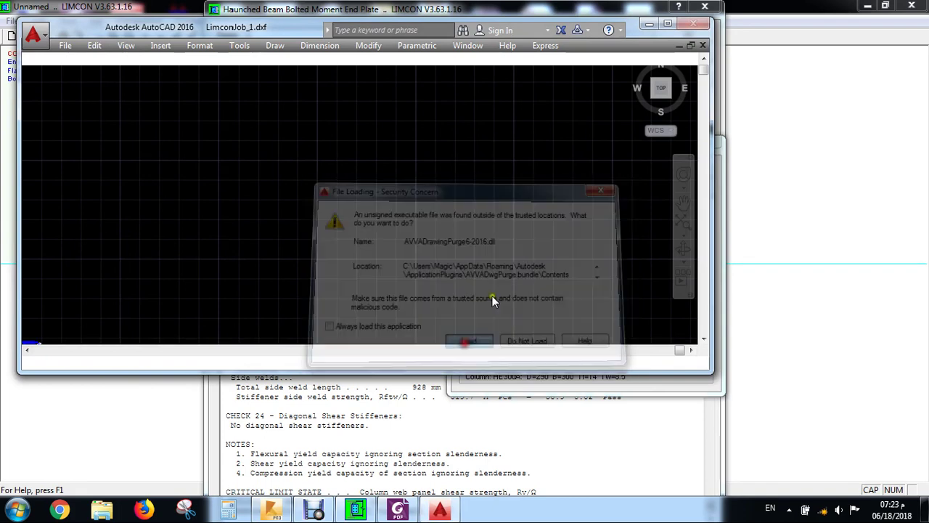
click(801, 254)
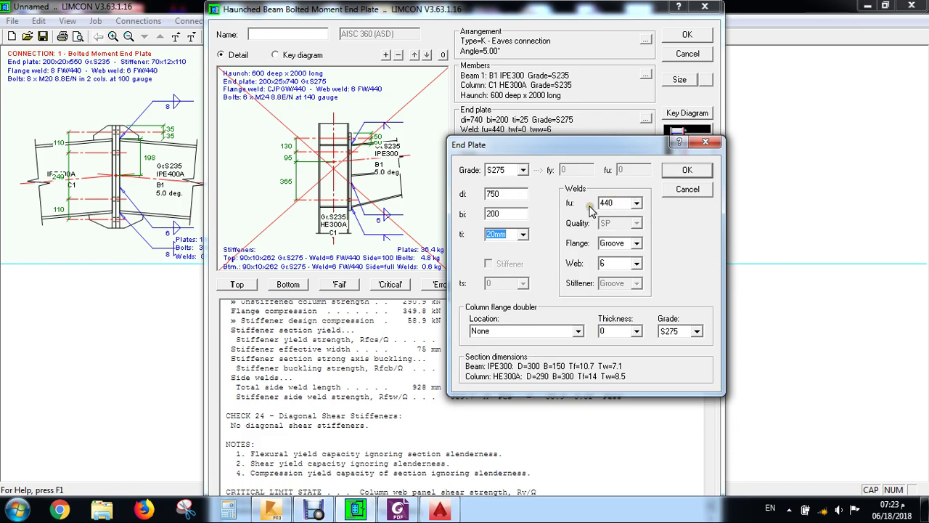
Step: Change the end plate's flange weld from a groove weld to size 8 and apply the end plate settings
click(637, 244)
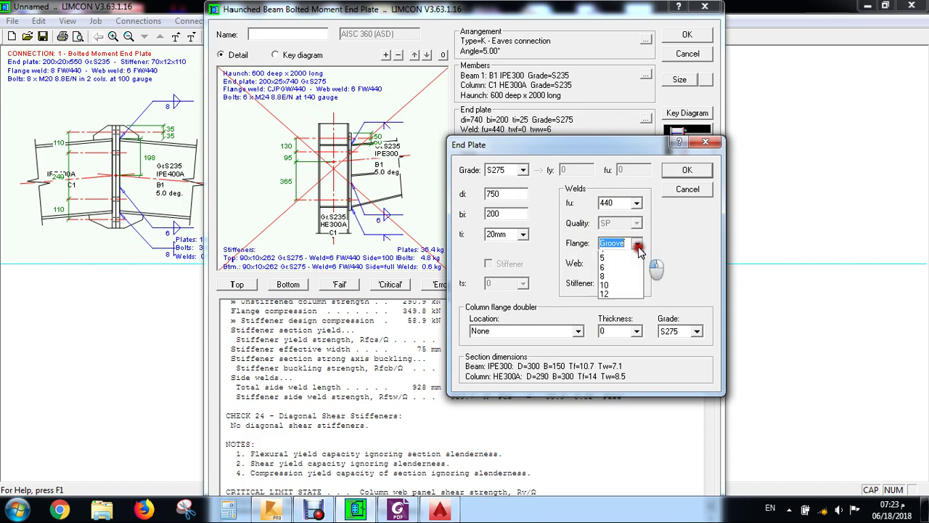
click(619, 300)
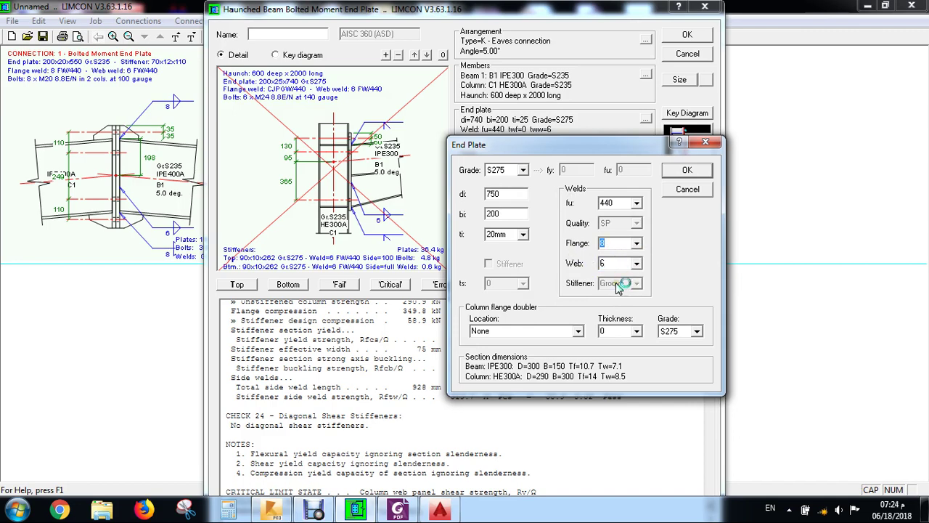
click(687, 169)
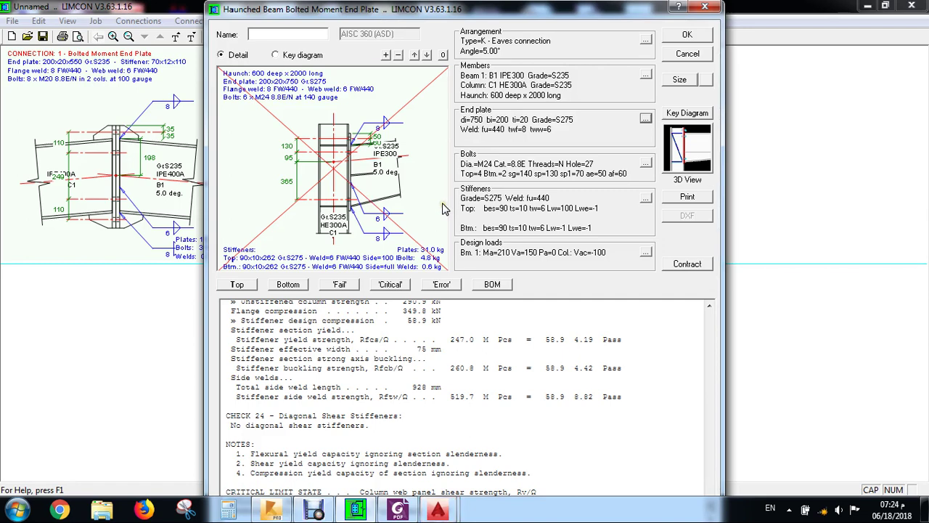
Step: Set the connection's bolt diameter to M20 and apply the bolt settings
click(647, 166)
click(347, 236)
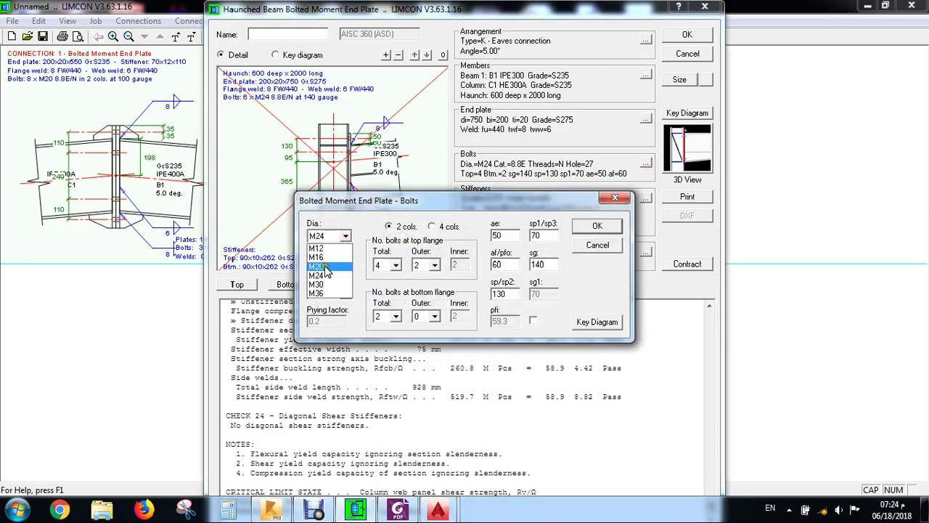
click(324, 269)
click(346, 236)
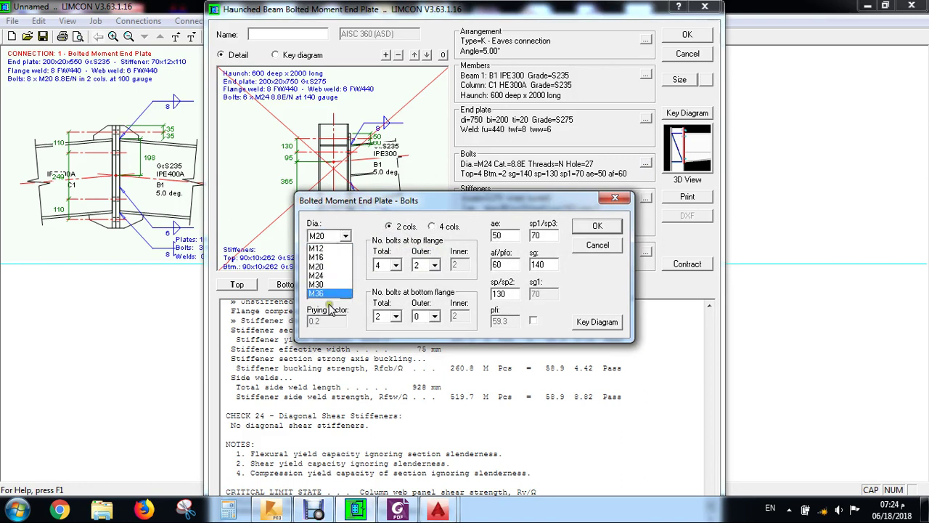
click(326, 267)
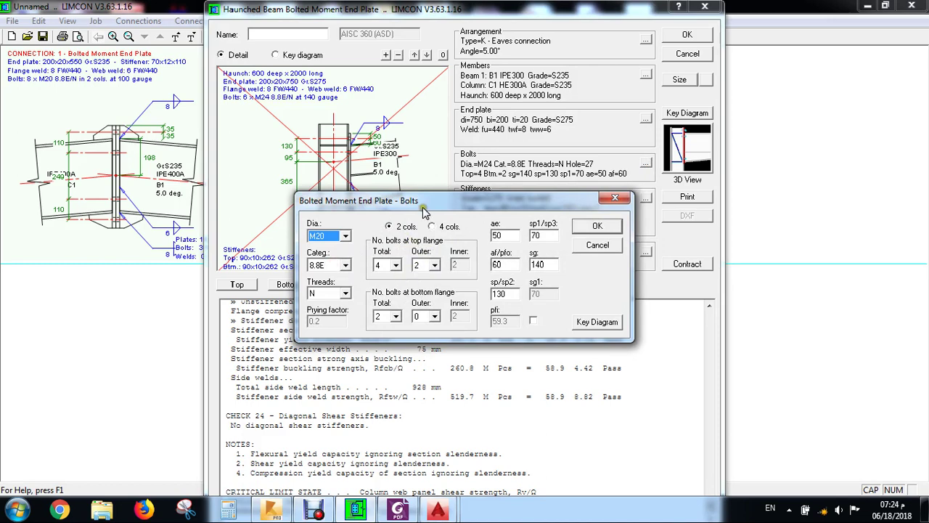
drag(422, 202, 504, 182)
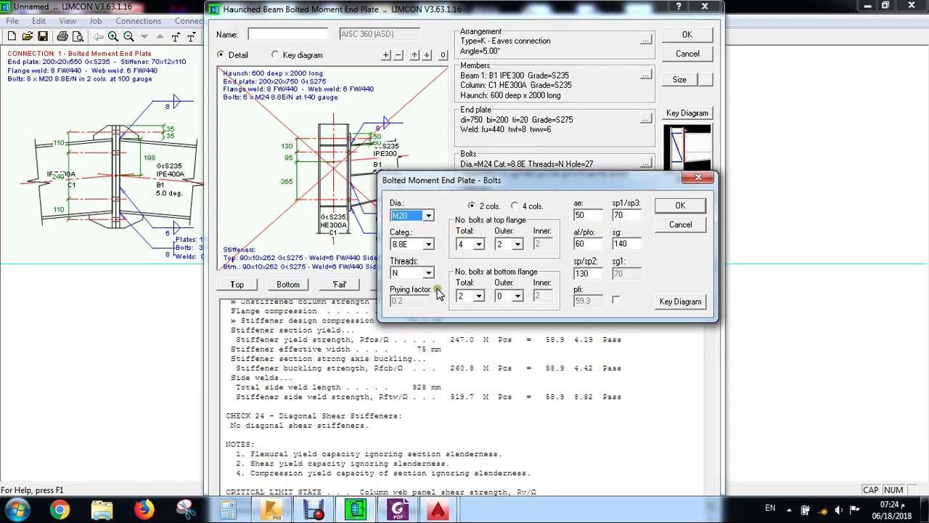
click(680, 206)
Step: Set the thickness of the column's top and bottom stiffeners to 12mm
click(646, 197)
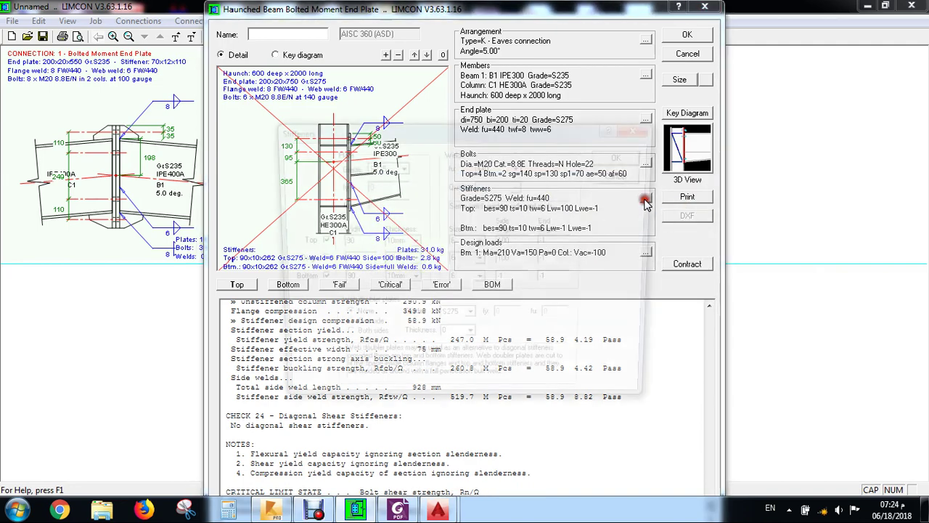
mouse_move(418, 134)
mouse_down()
mouse_move(663, 191)
mouse_move(603, 172)
mouse_up()
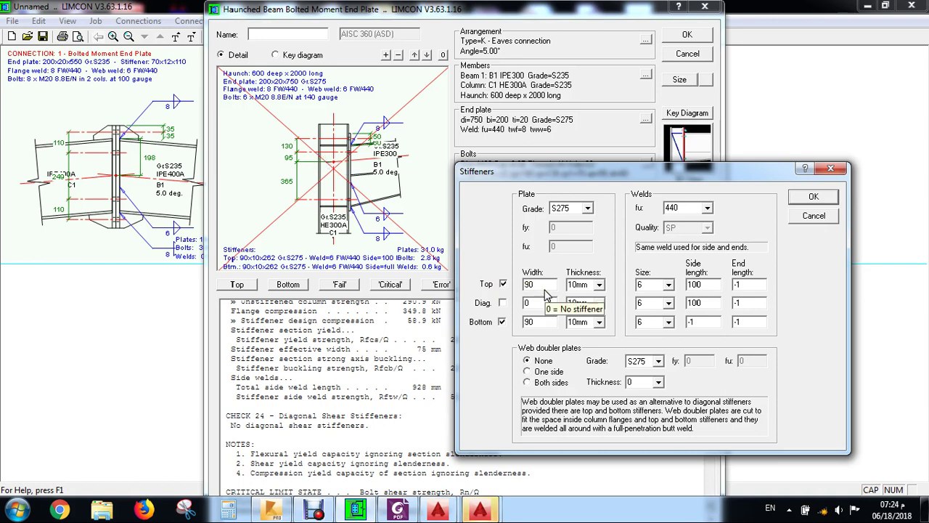
click(598, 285)
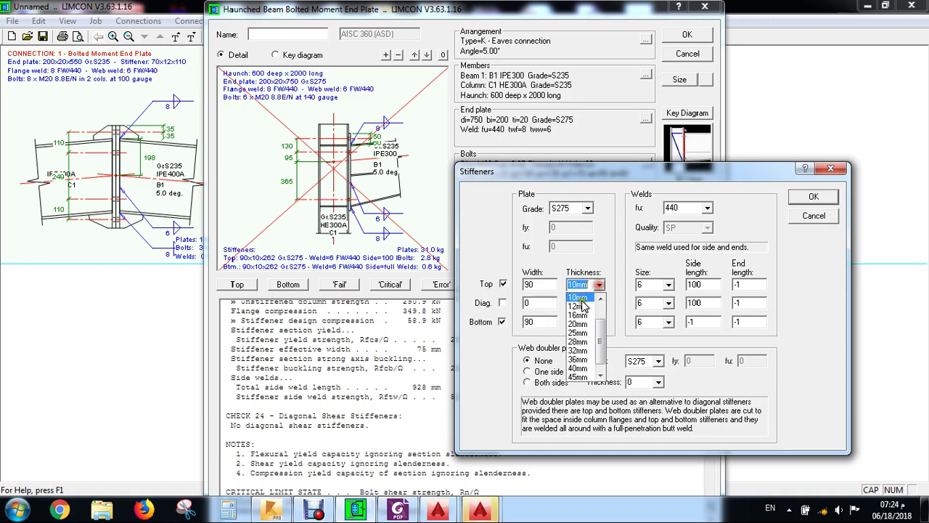
click(592, 322)
click(595, 324)
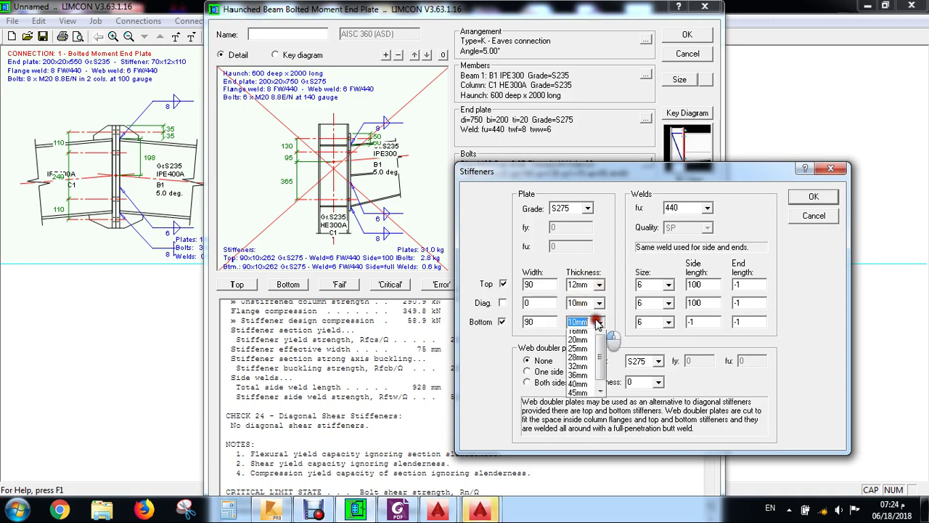
click(585, 359)
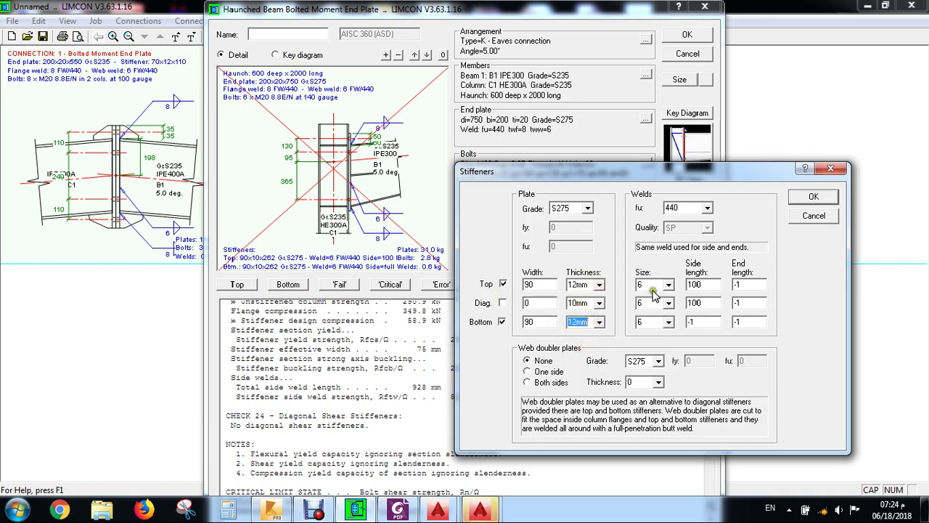
Step: Try weld size 10 for the top and bottom stiffeners
click(668, 284)
click(647, 341)
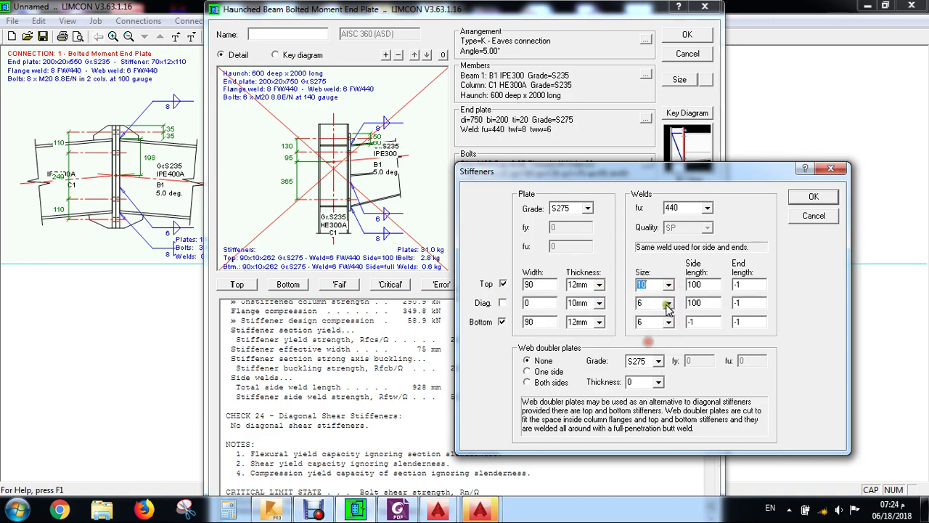
click(668, 322)
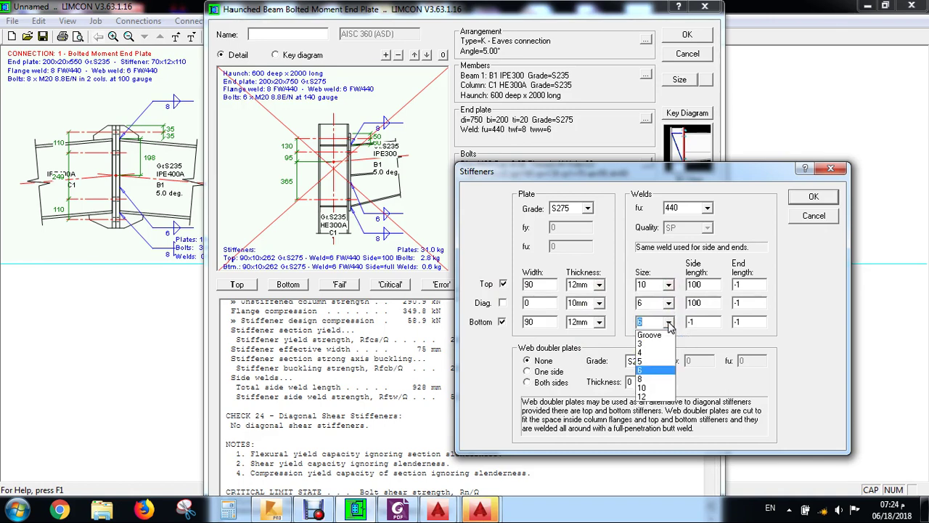
click(644, 388)
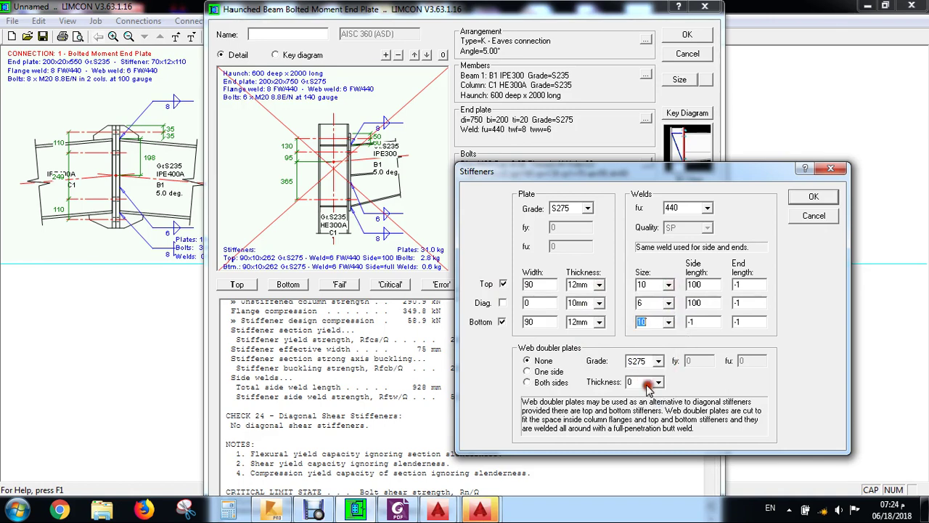
Step: Set the top and bottom stiffener weld sizes to 8 and apply the stiffener settings
click(668, 284)
click(648, 342)
click(668, 322)
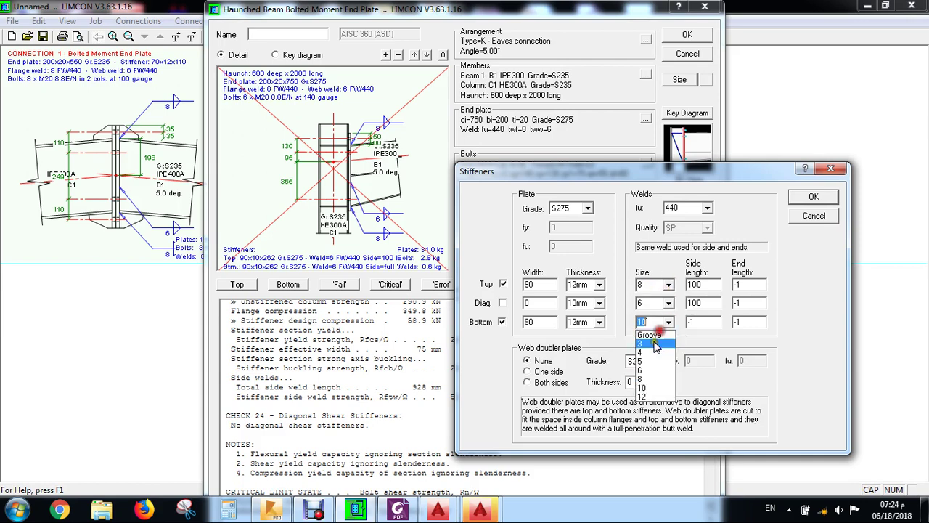
click(642, 379)
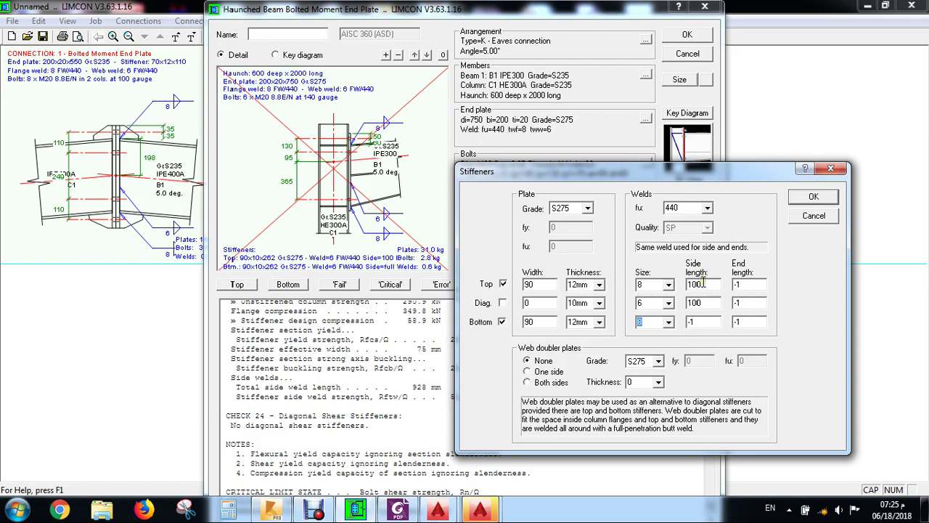
click(801, 199)
Step: Inspect the column stiffeners and end plate from several angles in the 3D view and close the view
click(687, 153)
drag(569, 290, 592, 309)
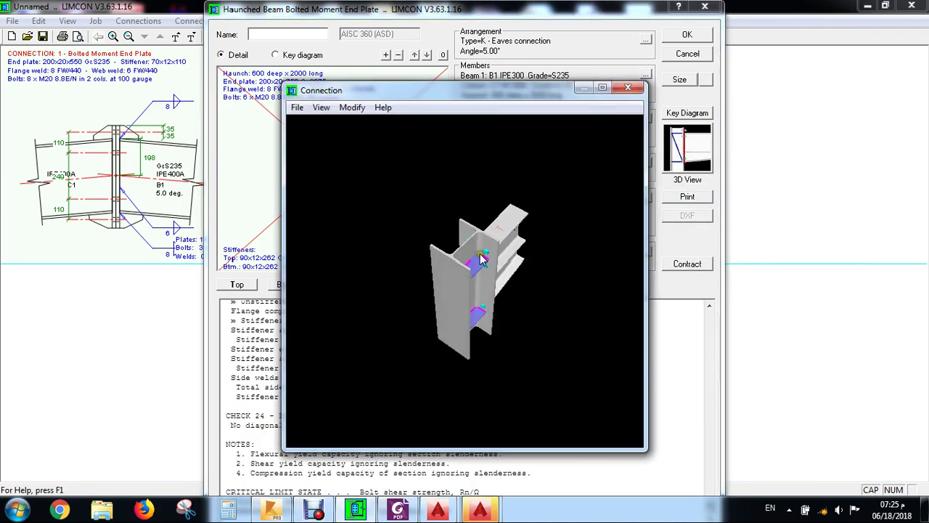
mouse_move(488, 261)
mouse_down()
mouse_move(540, 327)
mouse_move(485, 307)
mouse_move(479, 267)
mouse_up()
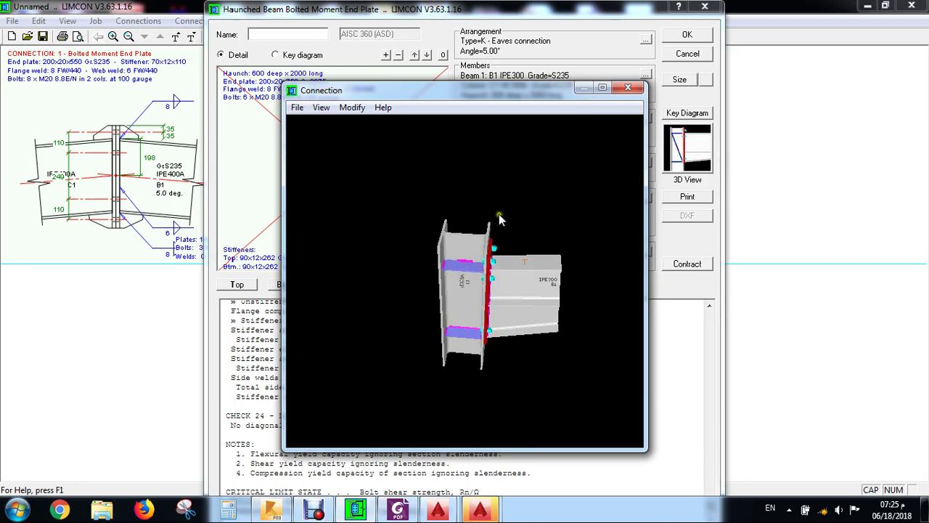
click(627, 88)
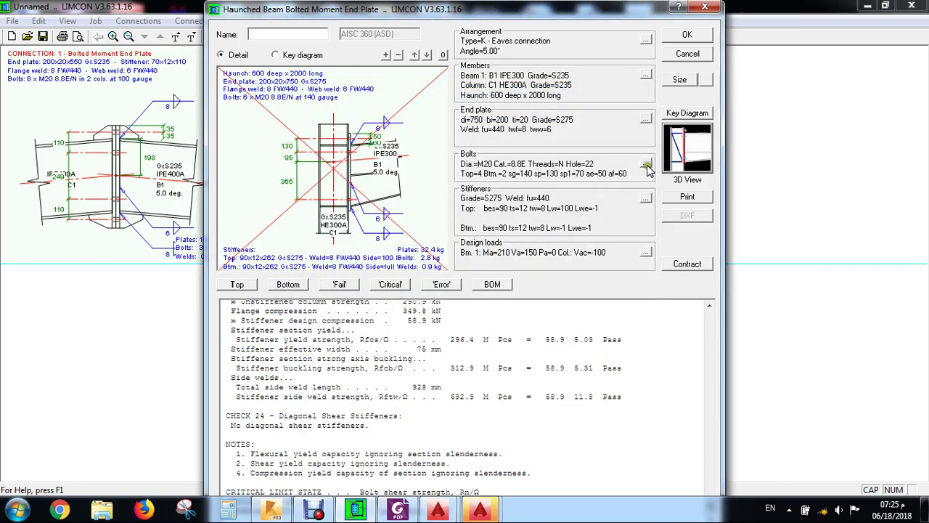
Step: Add a web doubler plate on one side of the column with a thickness of 10mm
click(645, 197)
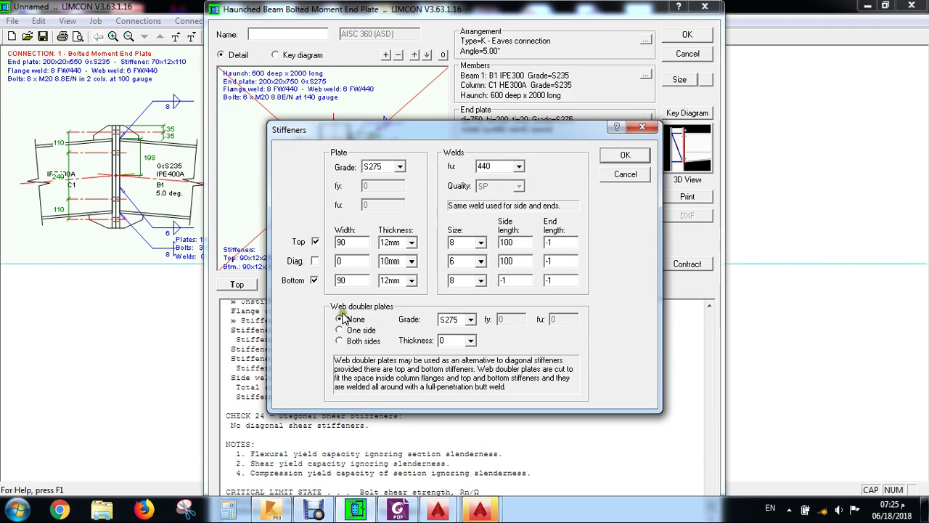
drag(401, 134, 563, 125)
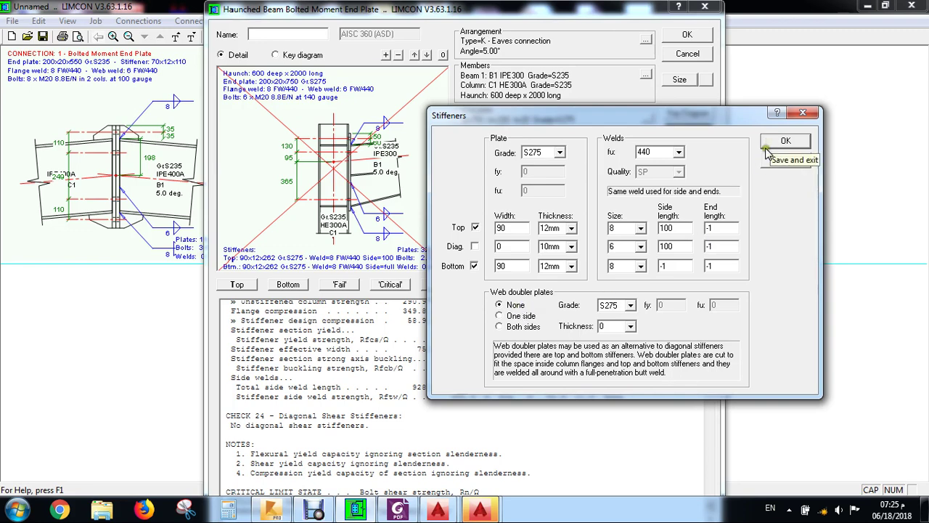
click(513, 317)
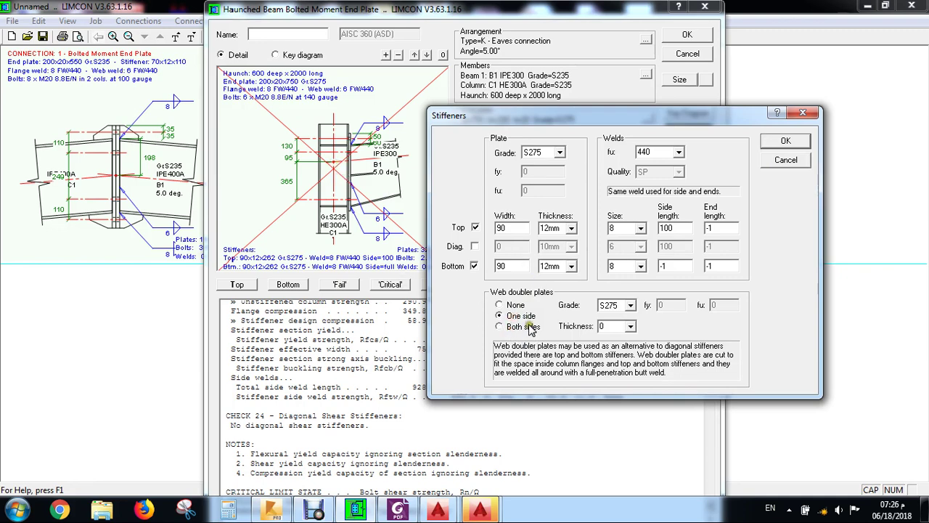
click(631, 326)
click(614, 368)
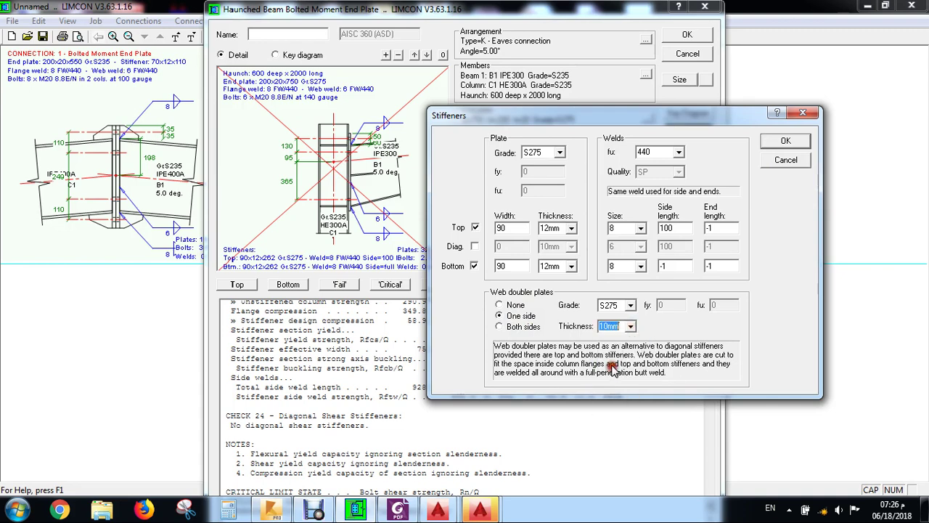
Step: Set the web doubler plate grade to S235, choose no web doubler plates, and apply the stiffener settings
click(630, 305)
click(613, 321)
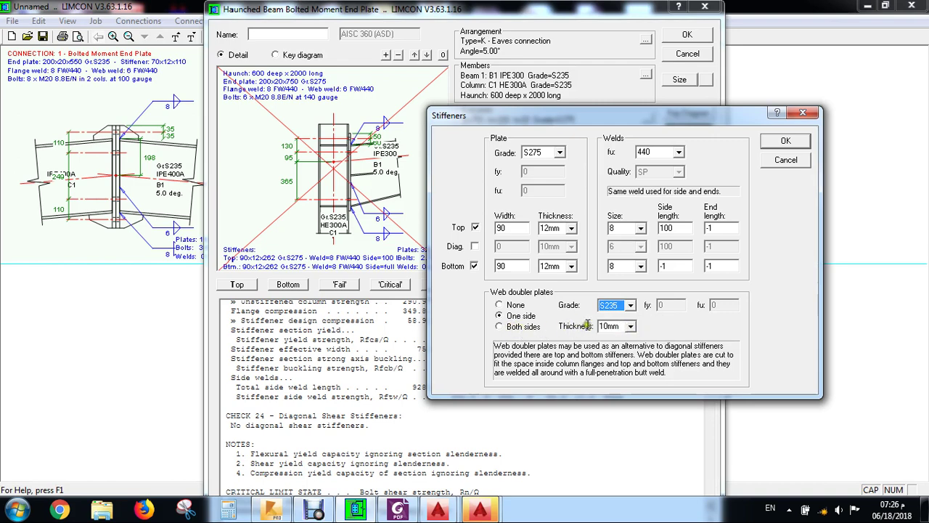
click(513, 328)
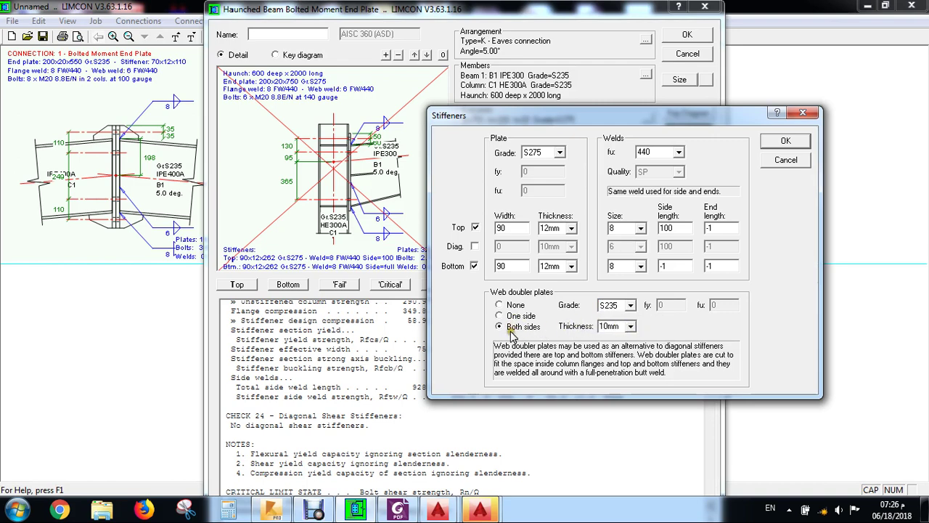
click(514, 305)
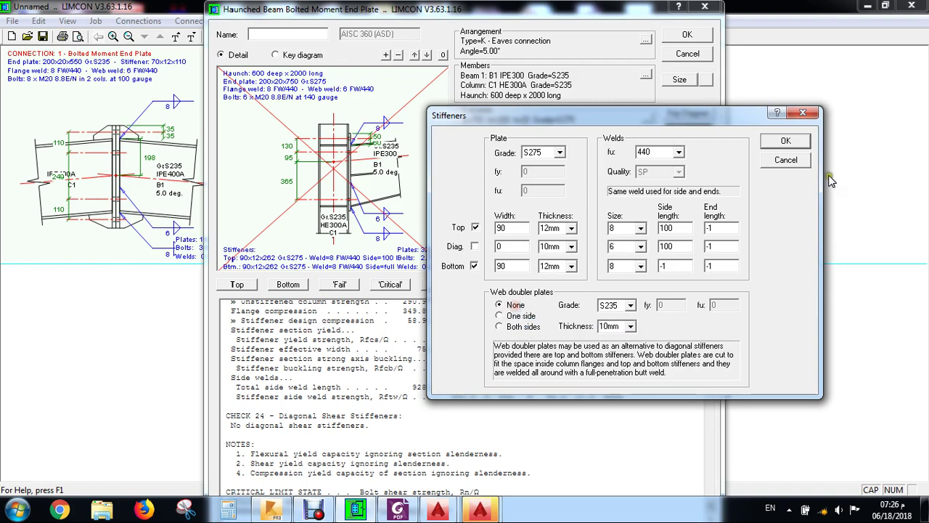
click(785, 144)
Step: Set the design loads to Ma1 100, Va1 50, Pa1 100 and Vac 0, and apply them
click(646, 252)
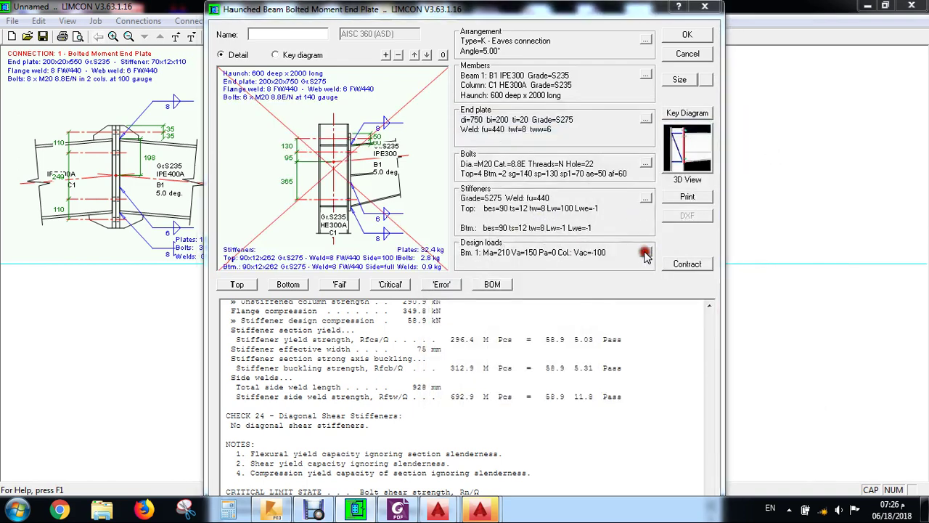
double_click(320, 197)
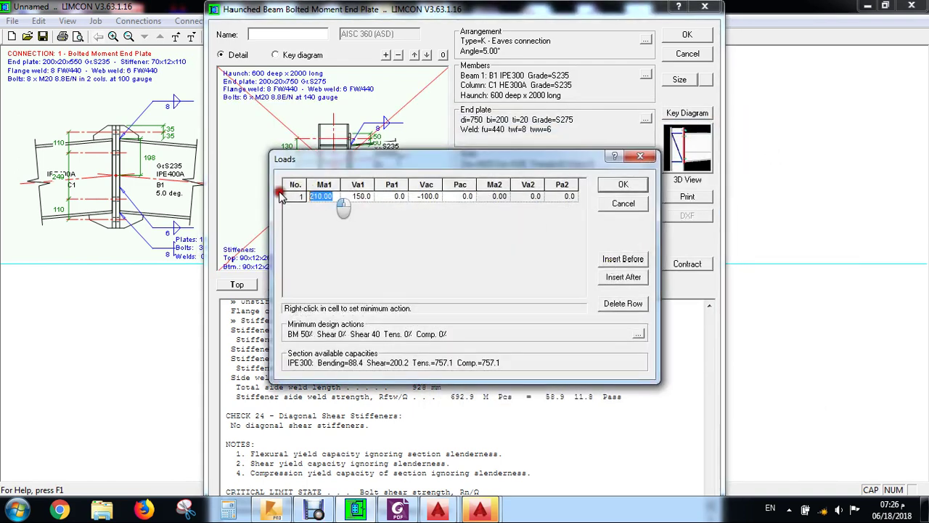
text(1)
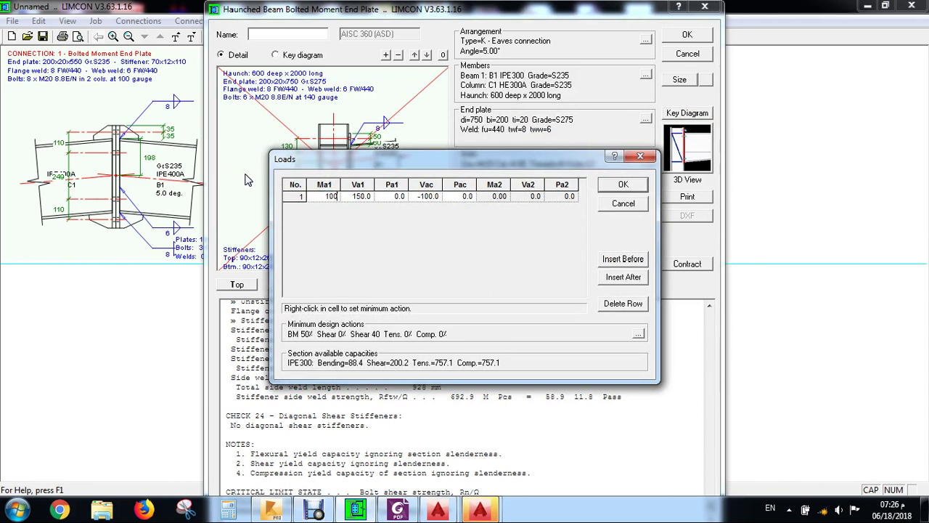
text(00)
click(366, 196)
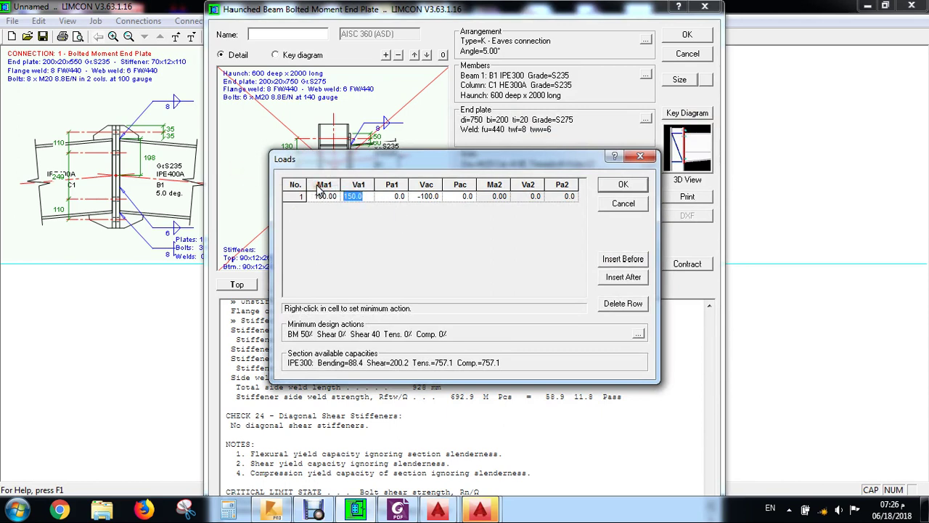
text(50)
click(427, 197)
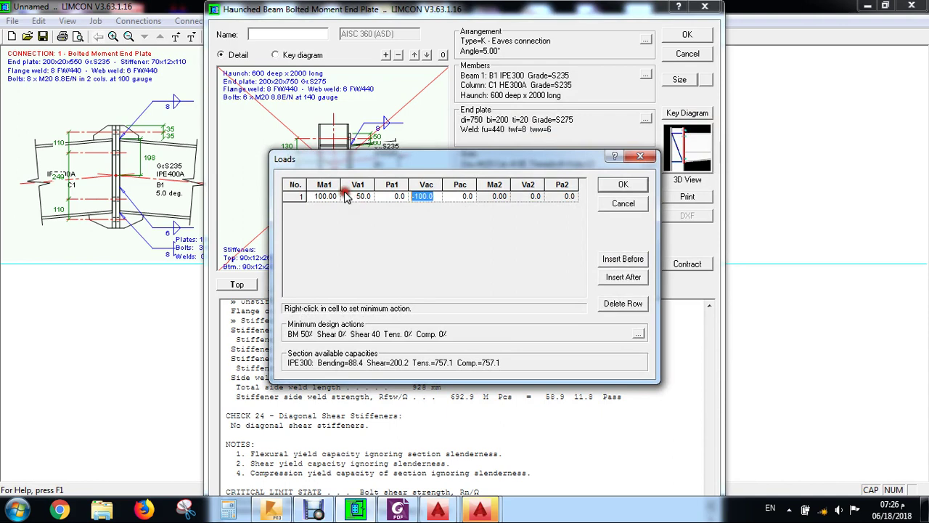
text(0)
click(400, 196)
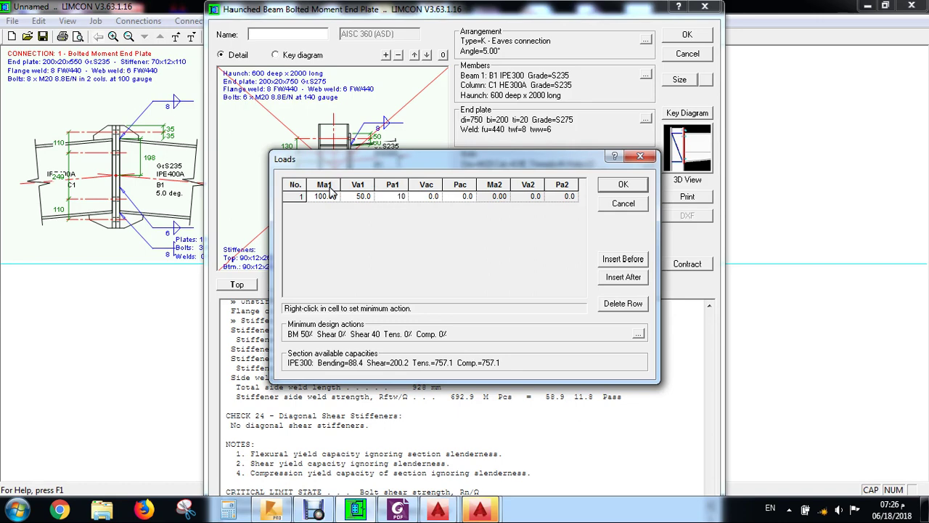
click(621, 185)
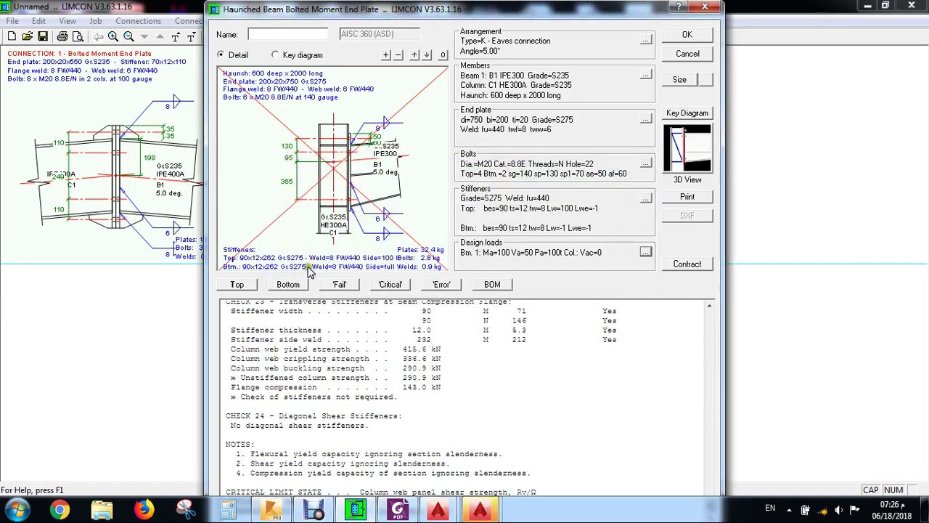
Step: Search the design report for errors and failed checks, and examine column-side checks 10/16 and 11
click(441, 285)
click(443, 287)
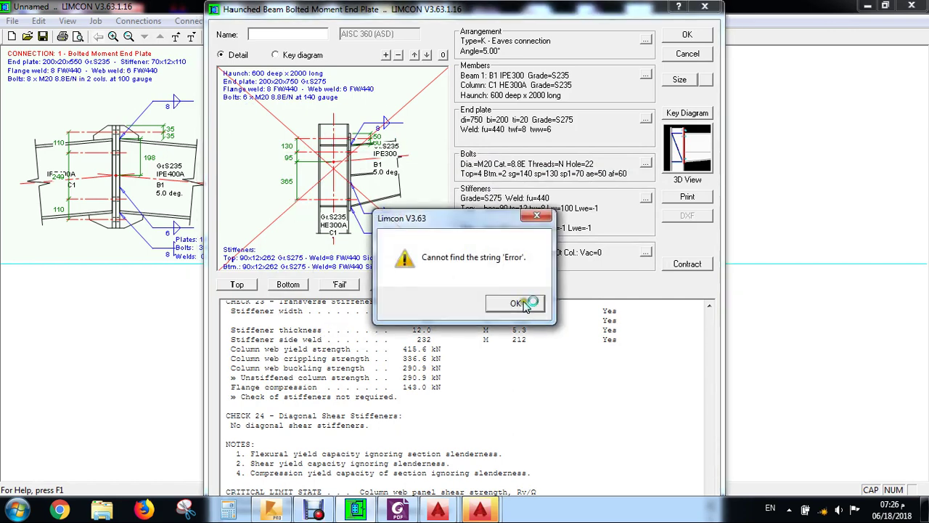
click(524, 304)
click(342, 285)
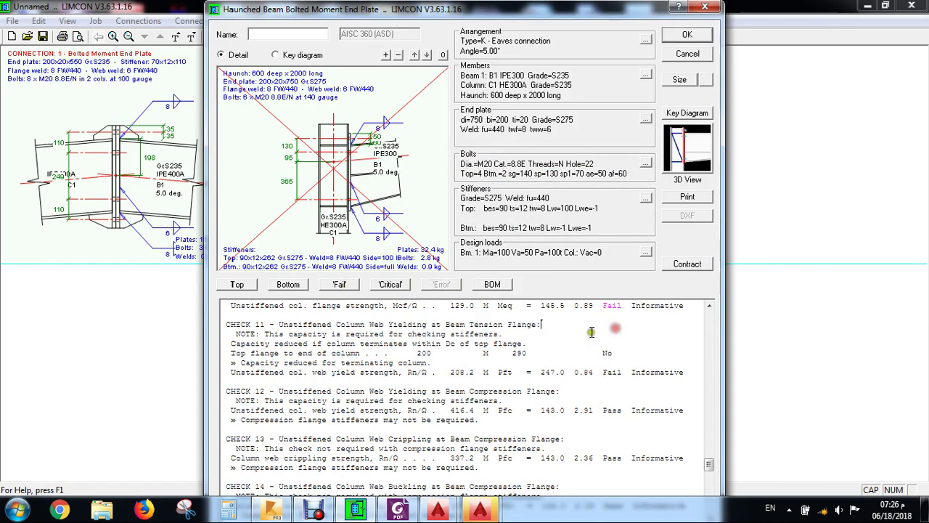
scroll(587, 328, up, 1)
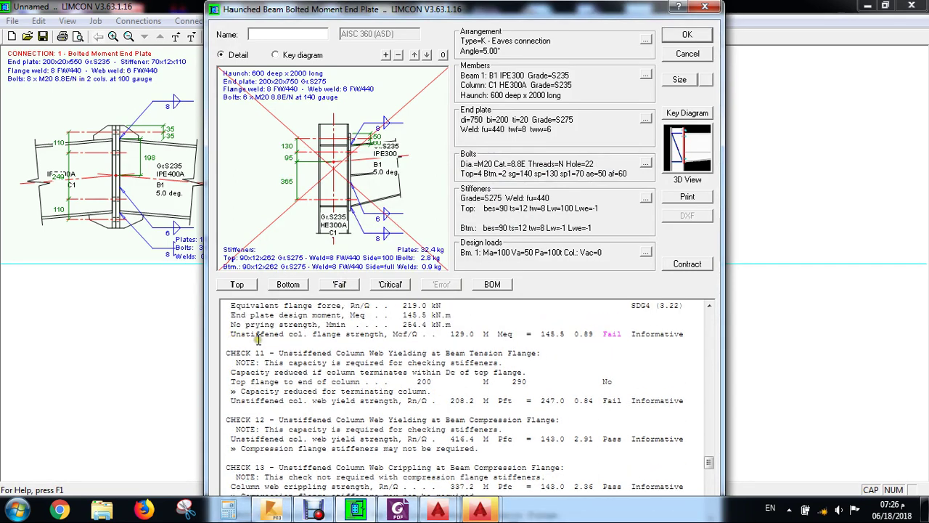
scroll(364, 352, up, 5)
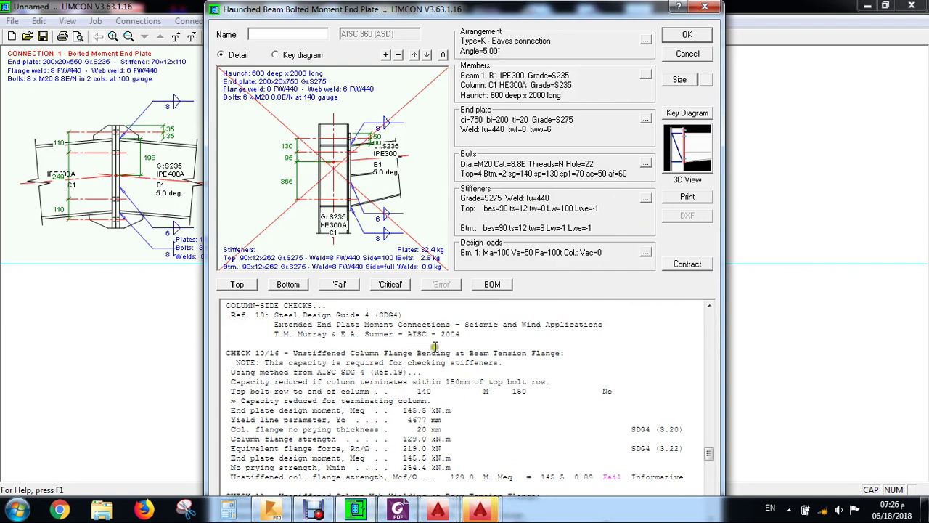
scroll(435, 346, down, 4)
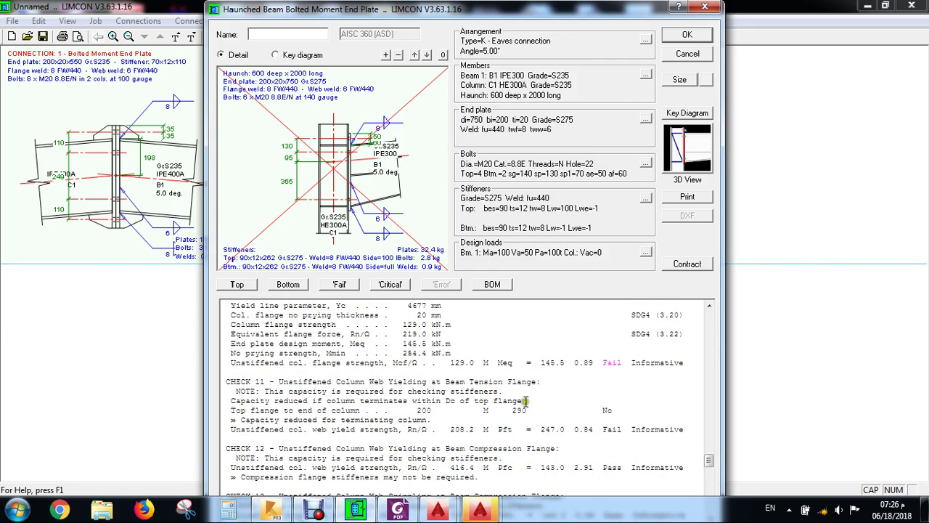
Step: Add a 10 mm S235 web doubler plate on one side of the column and apply the stiffener settings
click(645, 198)
click(363, 341)
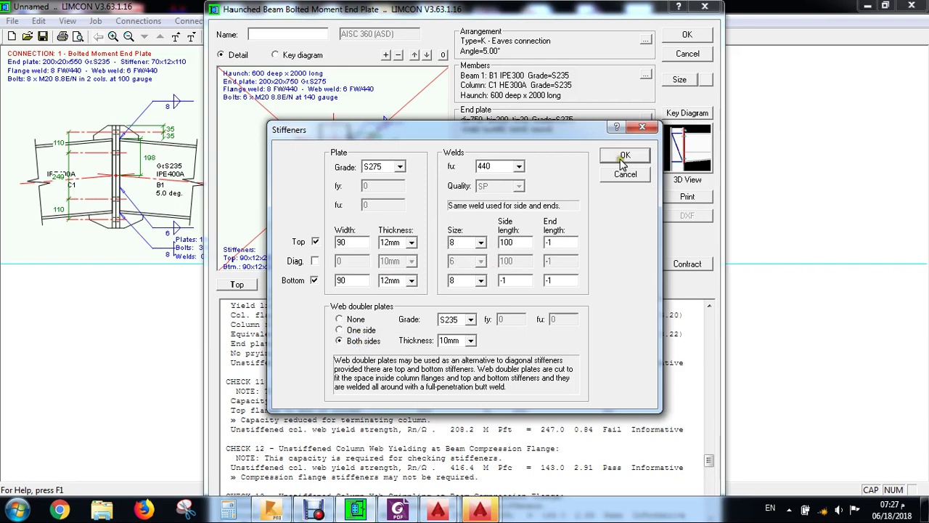
click(369, 329)
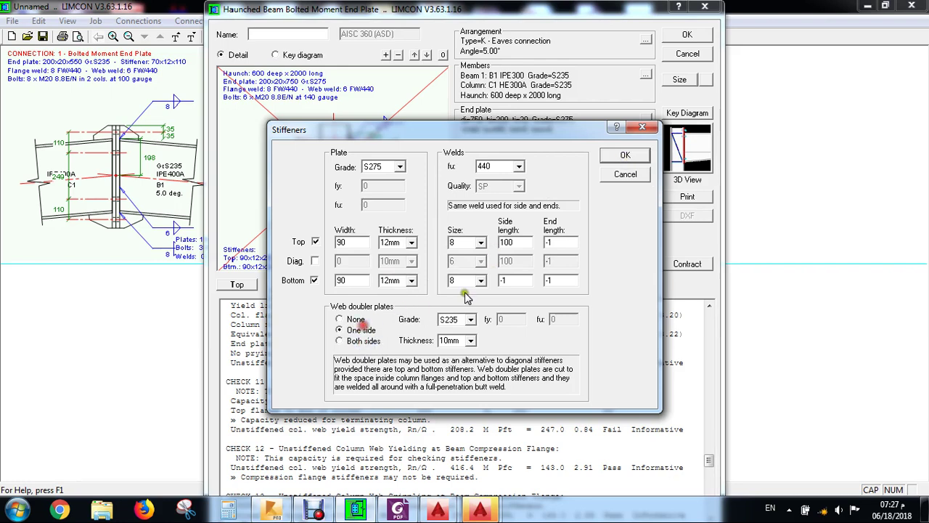
click(619, 154)
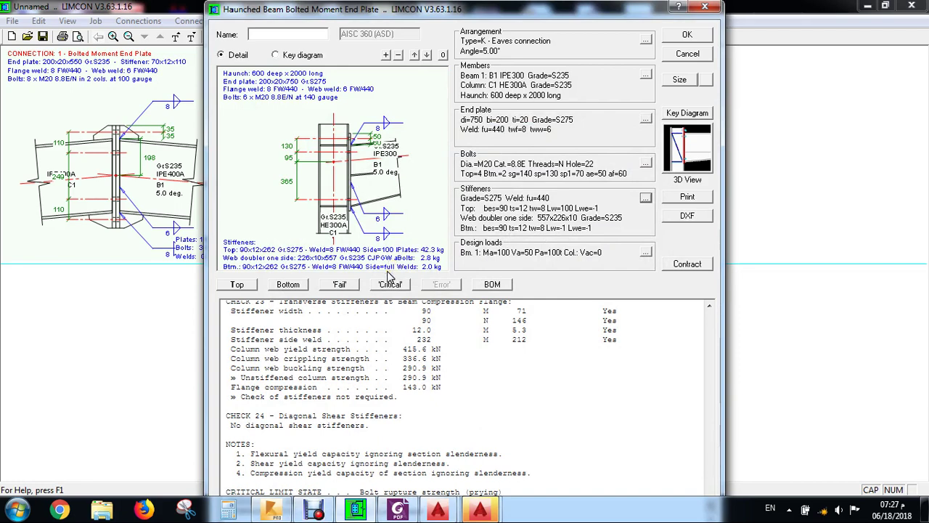
Step: Find the failed checks in the recalculated report and reread the unstiffened column flange bending and web yielding checks
click(350, 286)
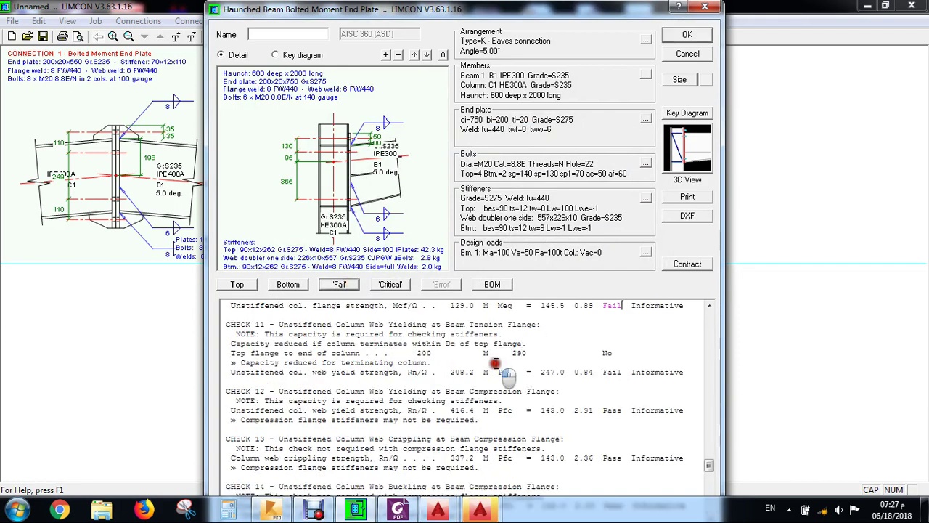
scroll(487, 366, up, 1)
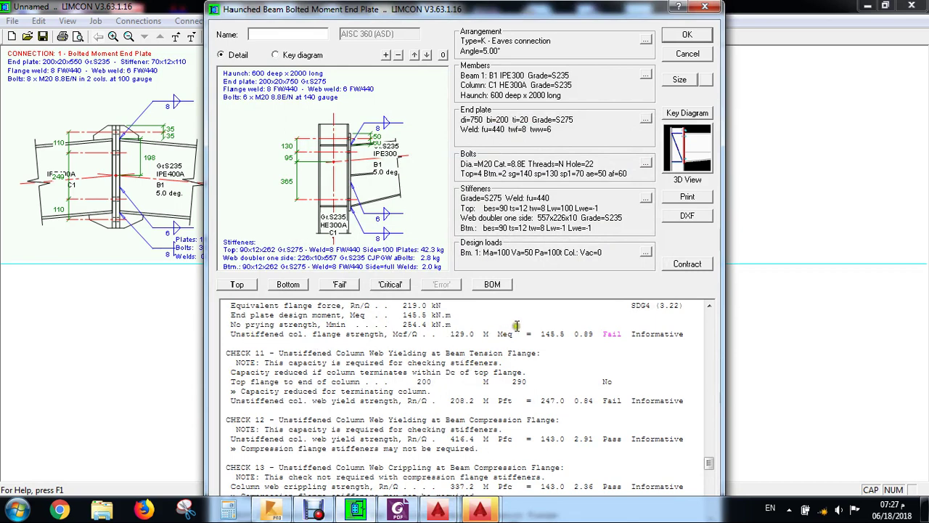
scroll(517, 326, up, 5)
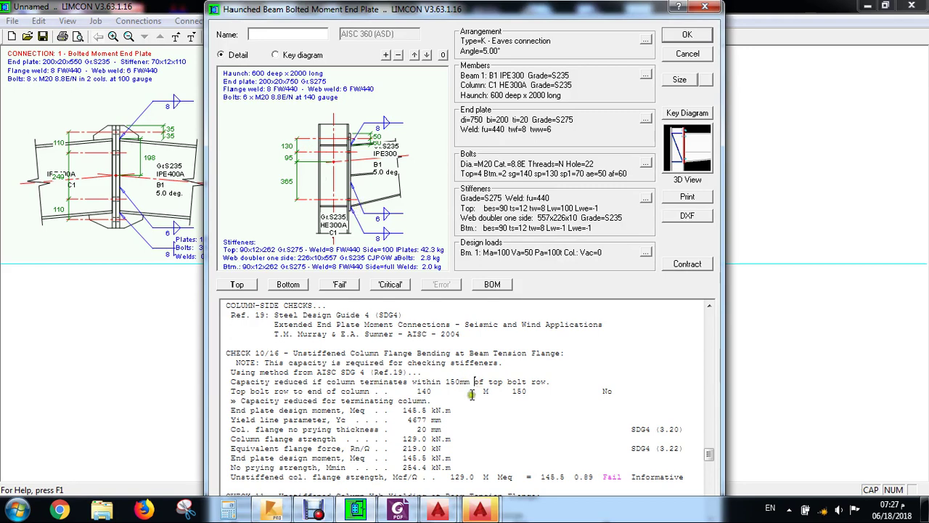
scroll(606, 447, down, 1)
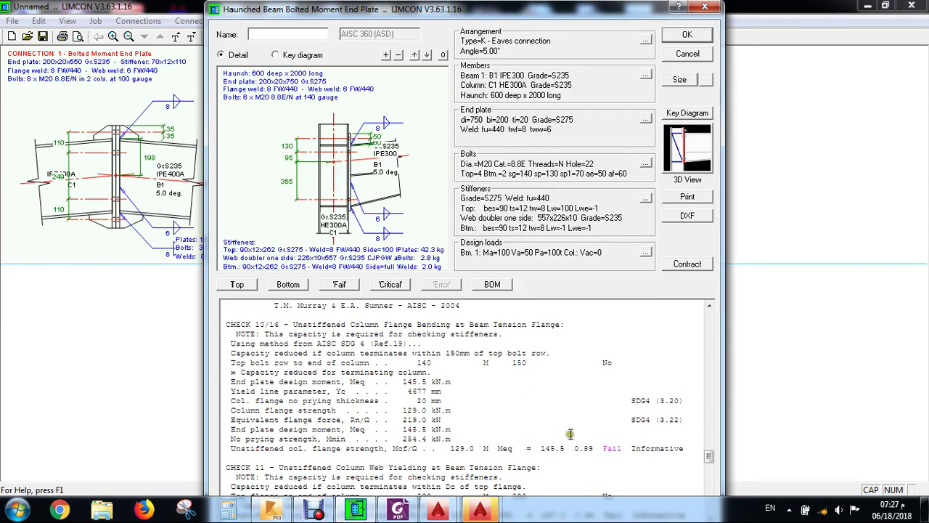
scroll(603, 438, down, 2)
scroll(602, 438, down, 3)
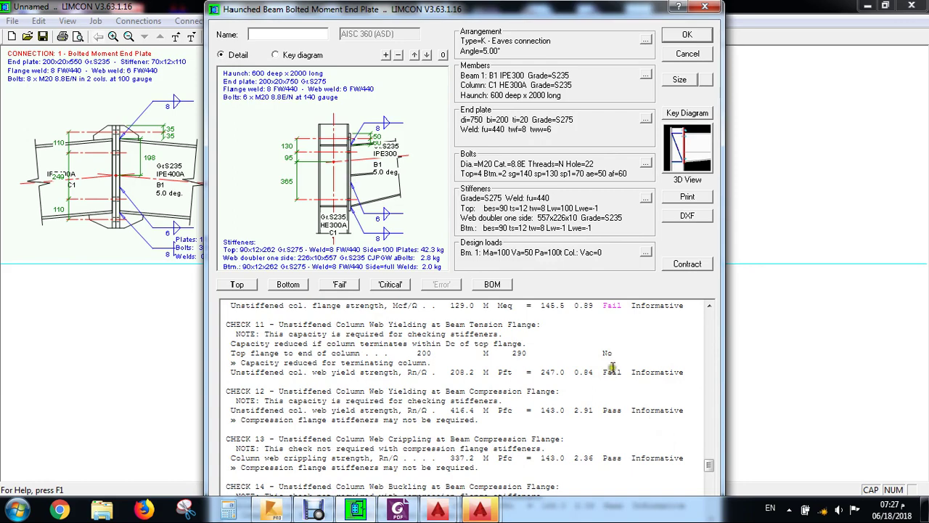
Step: Review the remaining column-side checks, from compression flange web yielding through the transverse and diagonal stiffener checks
scroll(612, 367, down, 3)
scroll(336, 353, down, 5)
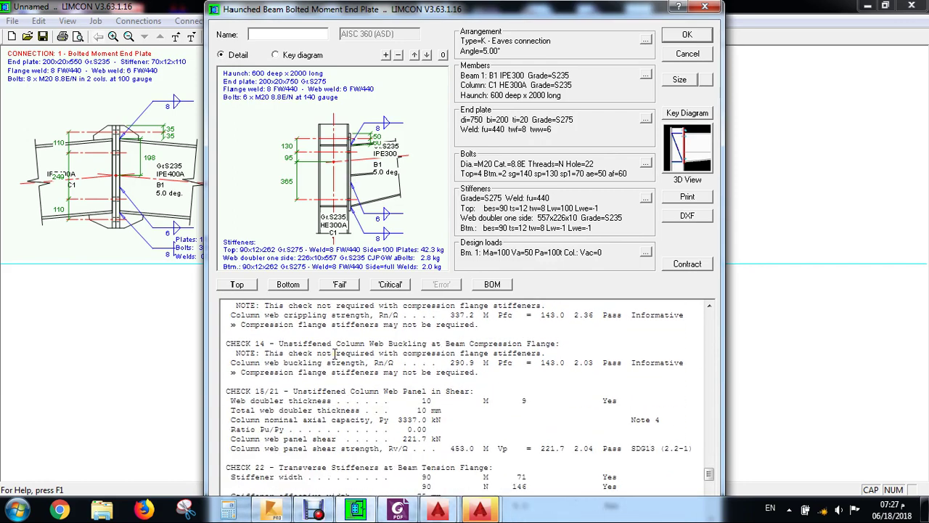
scroll(335, 353, down, 1)
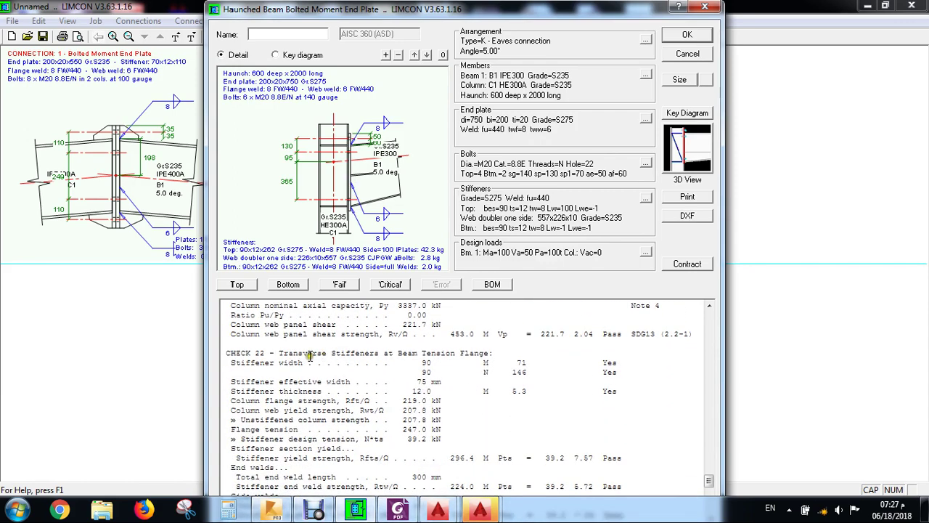
scroll(341, 356, down, 2)
scroll(377, 356, up, 2)
scroll(386, 358, down, 4)
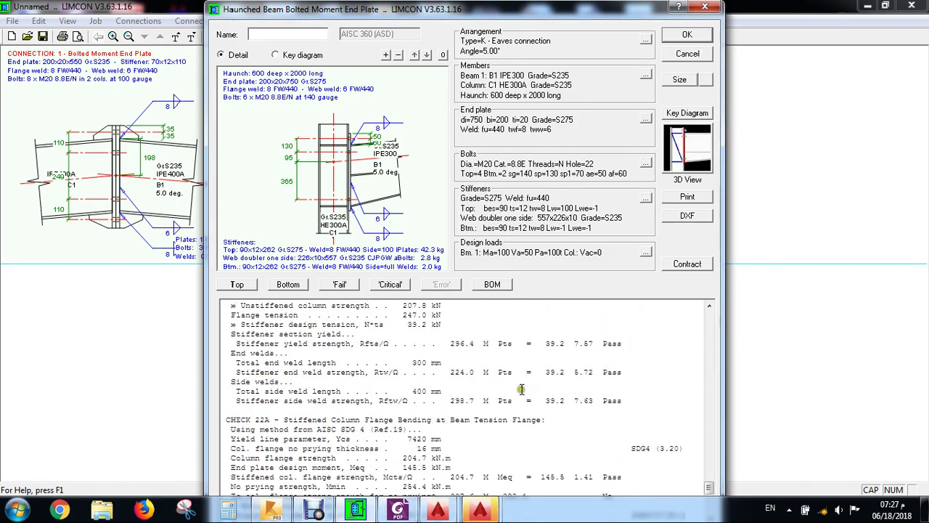
scroll(520, 390, down, 2)
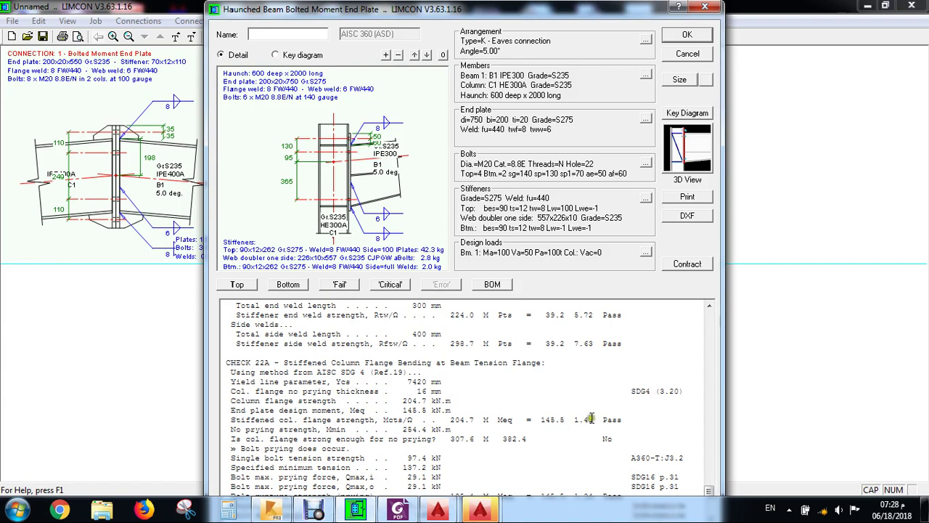
scroll(592, 419, down, 8)
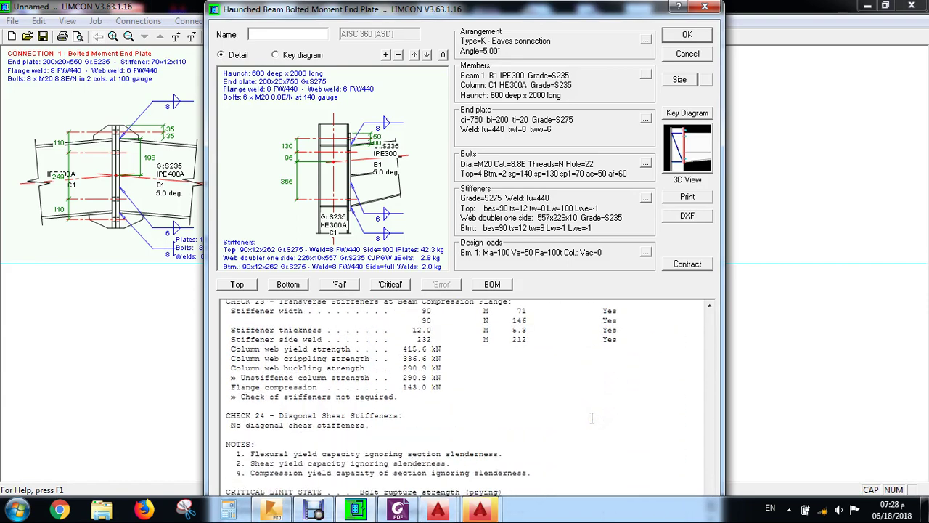
Step: Contract the connection window and examine the critical limit state and utilization ratio at the report's end
click(687, 264)
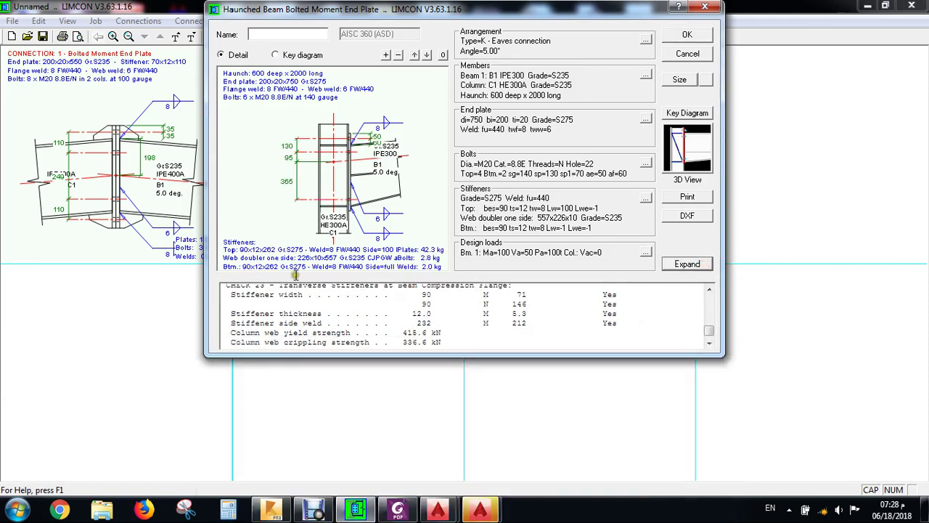
click(709, 342)
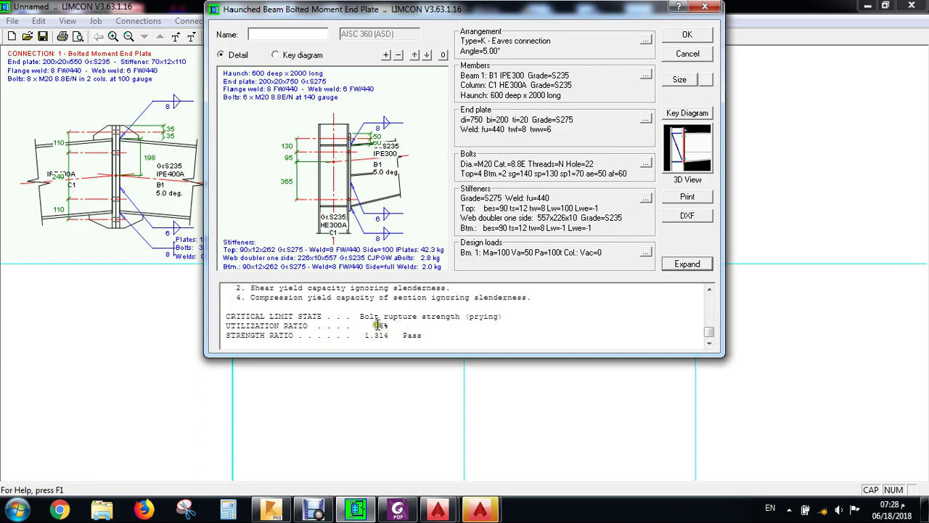
drag(368, 325, 392, 325)
Step: Name the haunched connection 2, save it to the job, and bring up the selection of new connection types
click(258, 33)
text(2)
click(693, 36)
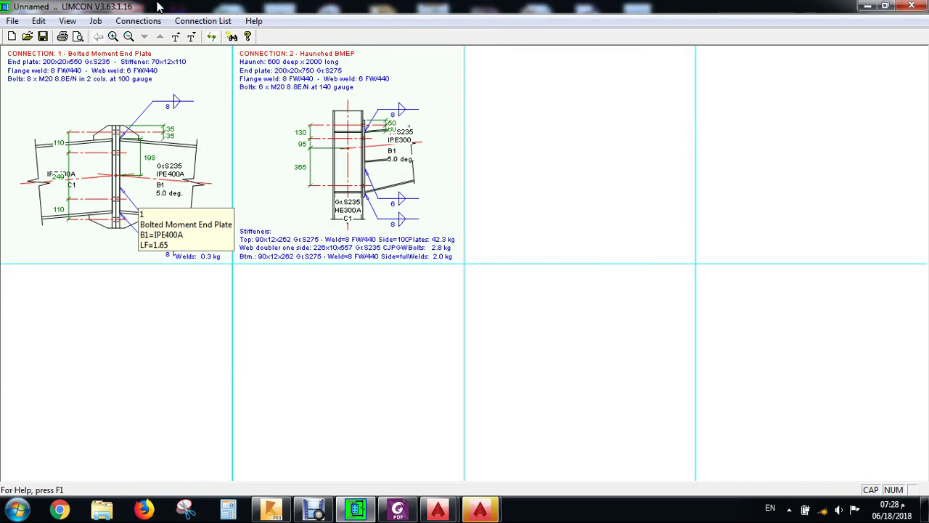
click(149, 20)
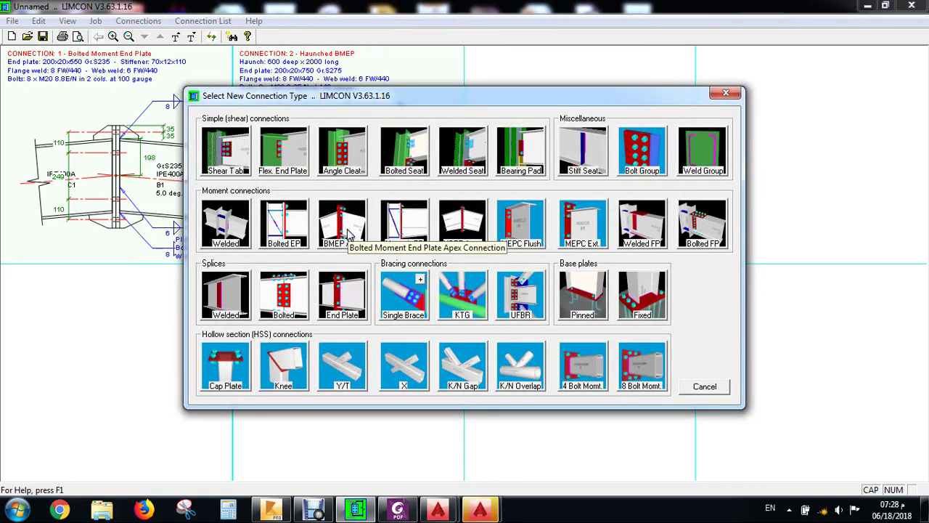
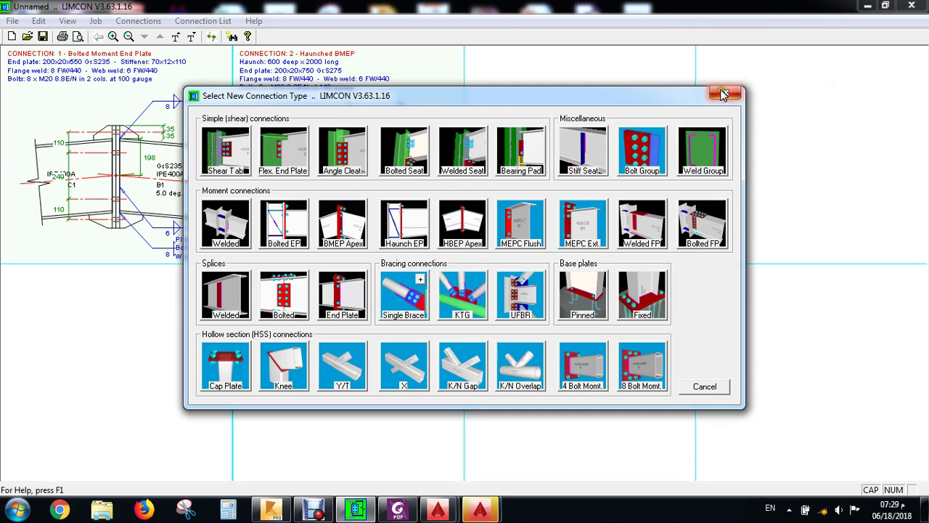
Step: Dismiss both AutoCAD error reports without sending them and close the remaining AutoCAD error-abort message
mouse_move(479, 508)
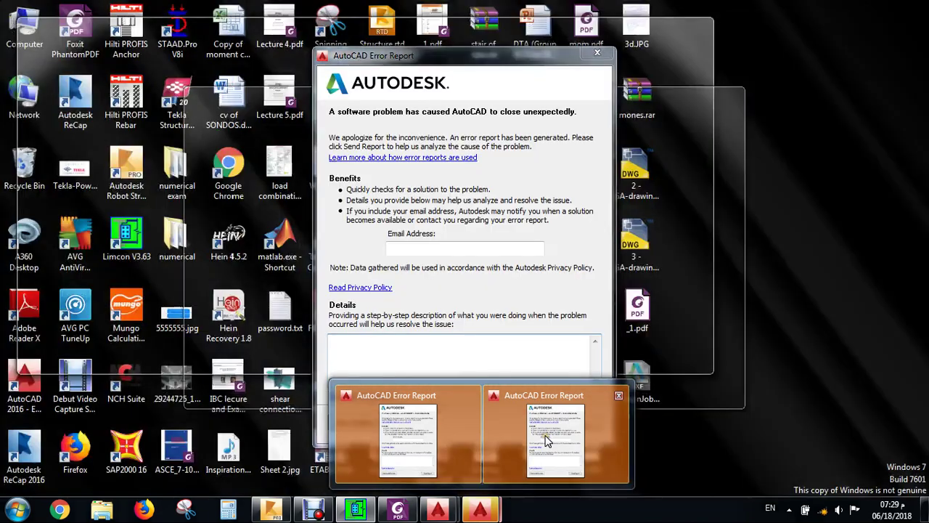
click(547, 439)
click(597, 53)
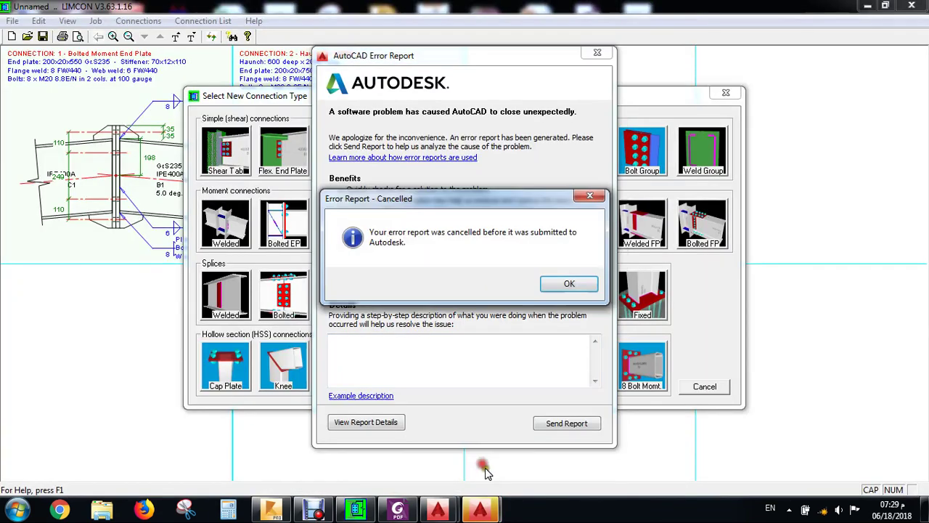
click(596, 285)
click(481, 510)
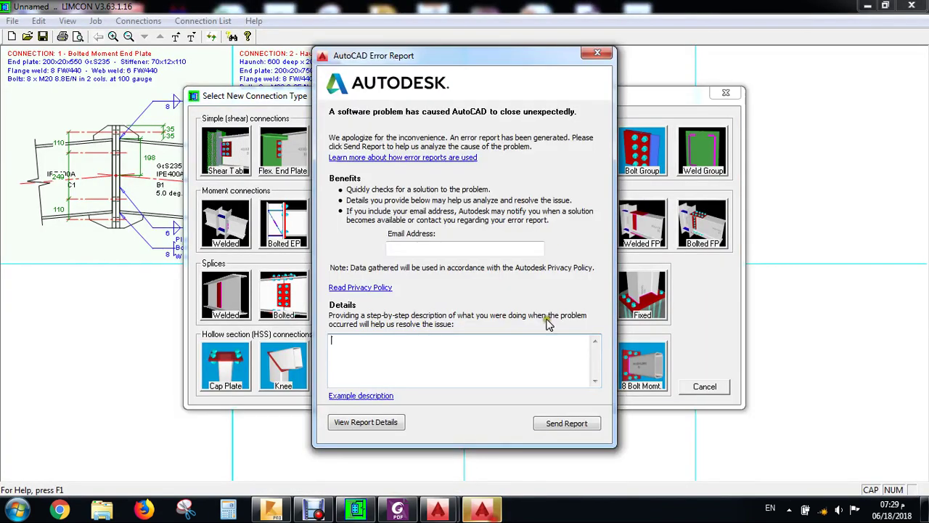
click(597, 55)
click(565, 282)
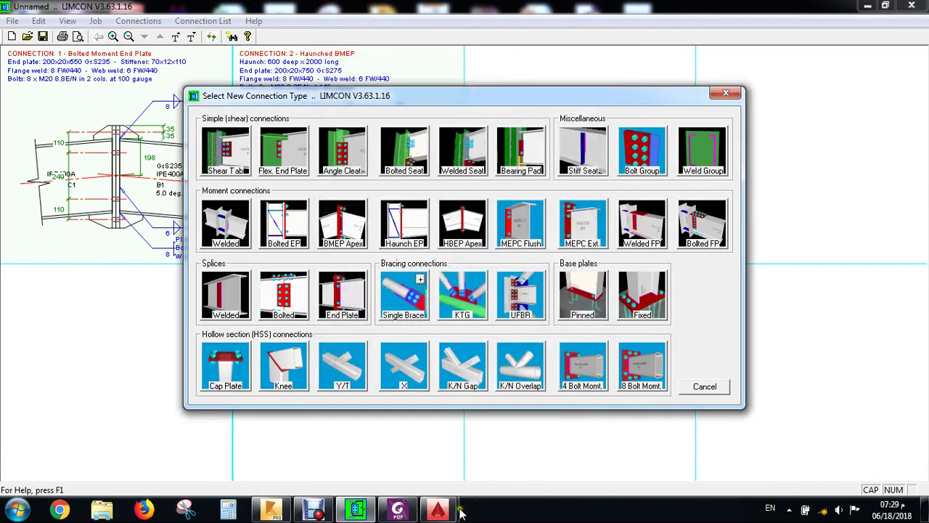
mouse_move(440, 511)
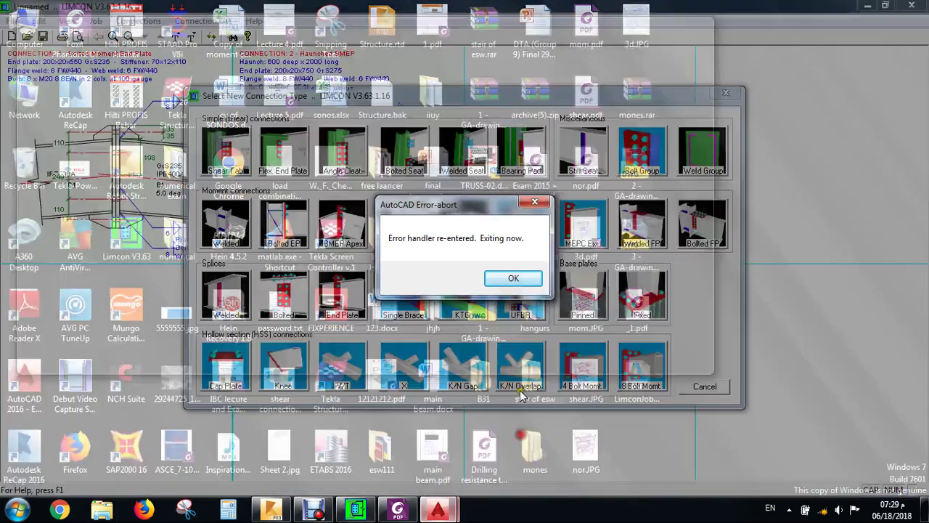
click(513, 436)
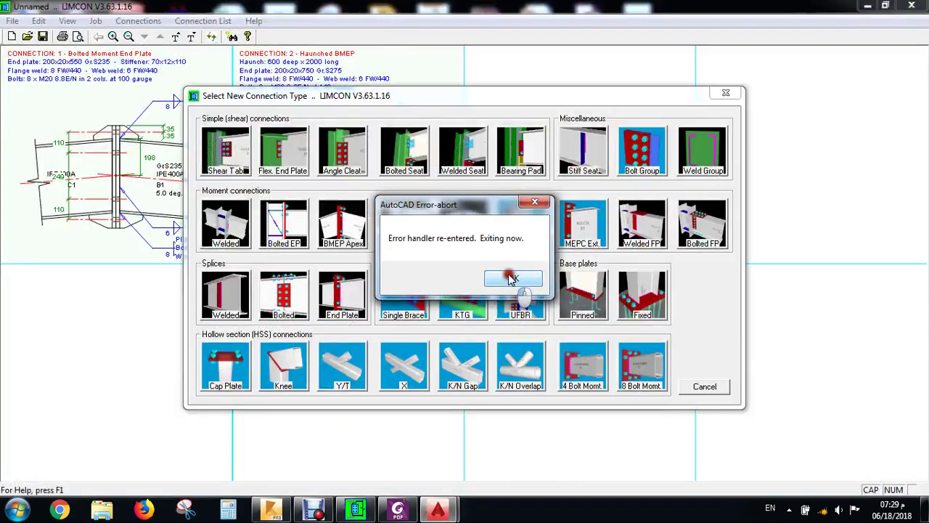
click(521, 287)
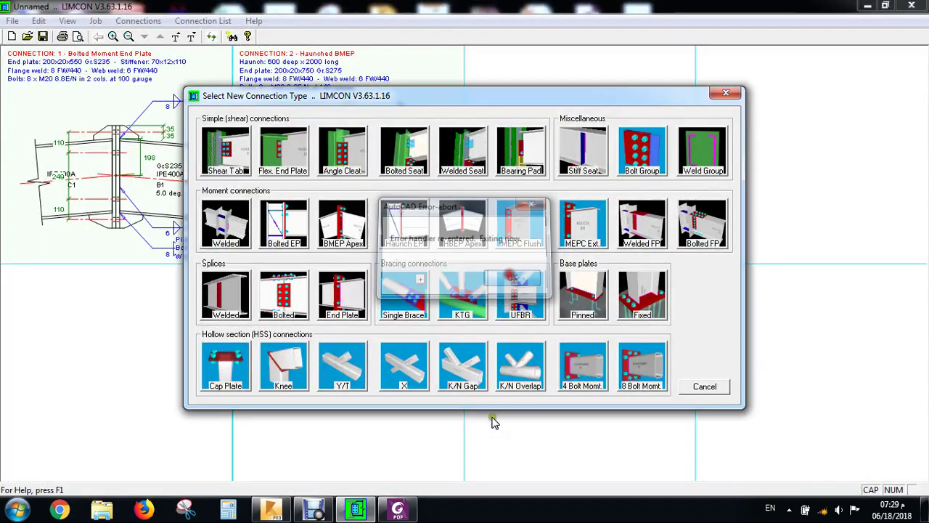
Step: Open LimconJob_1.dxf from the desktop in AutoCAD, loading the AVVADrawingPurge6-2016.dll plug-in and accepting read-only access
click(926, 494)
click(638, 389)
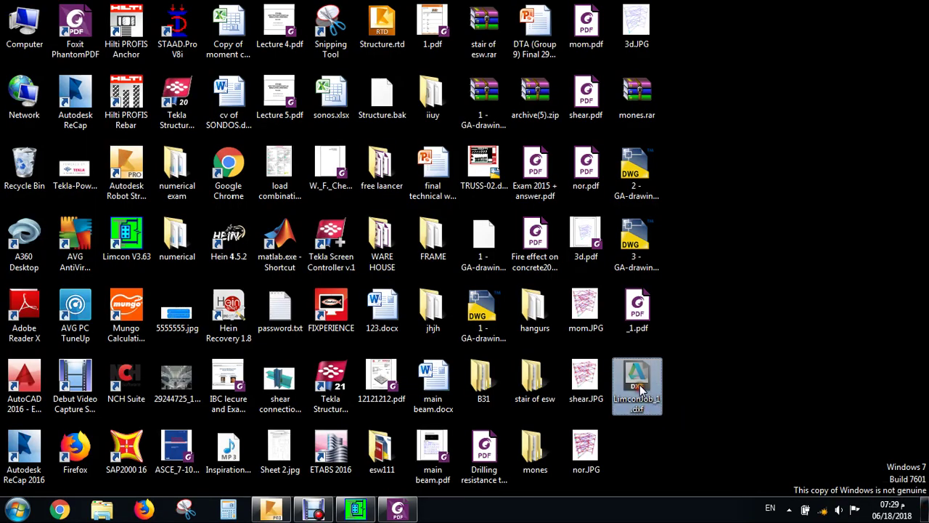
double_click(638, 388)
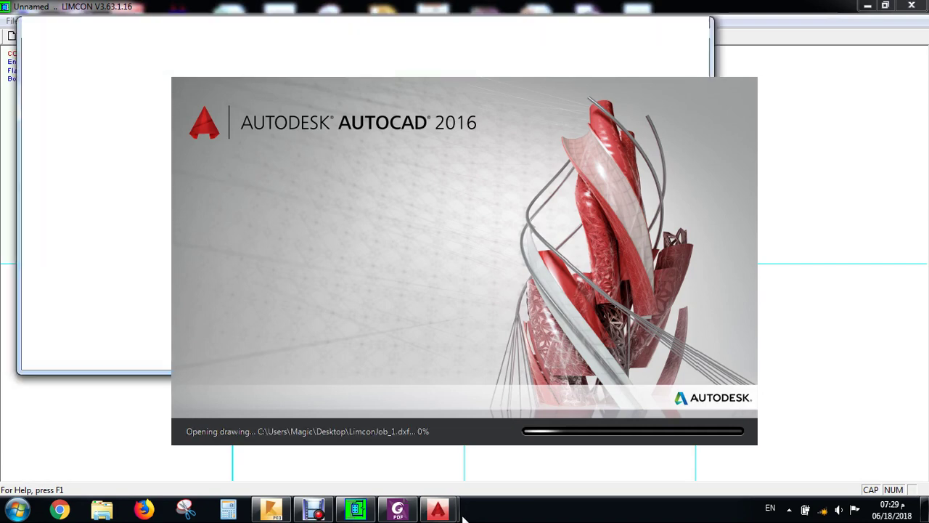
key(Return)
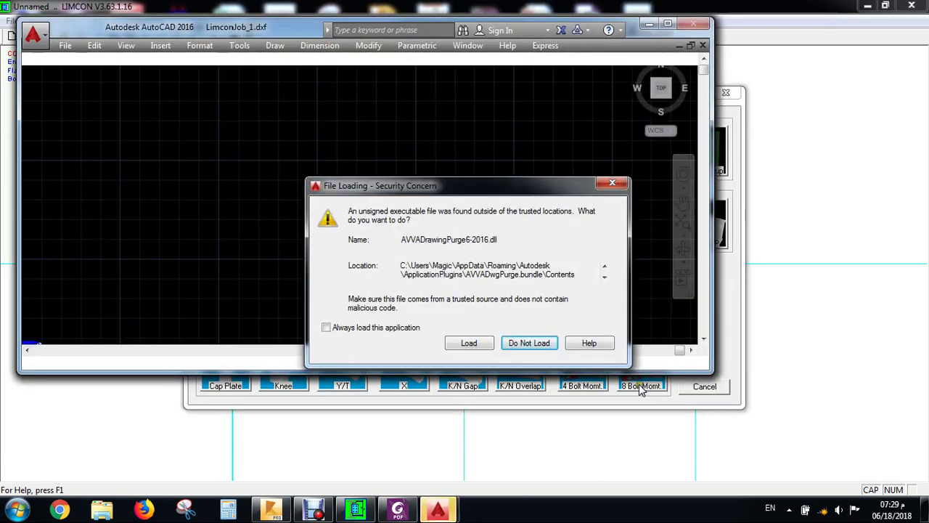
click(471, 342)
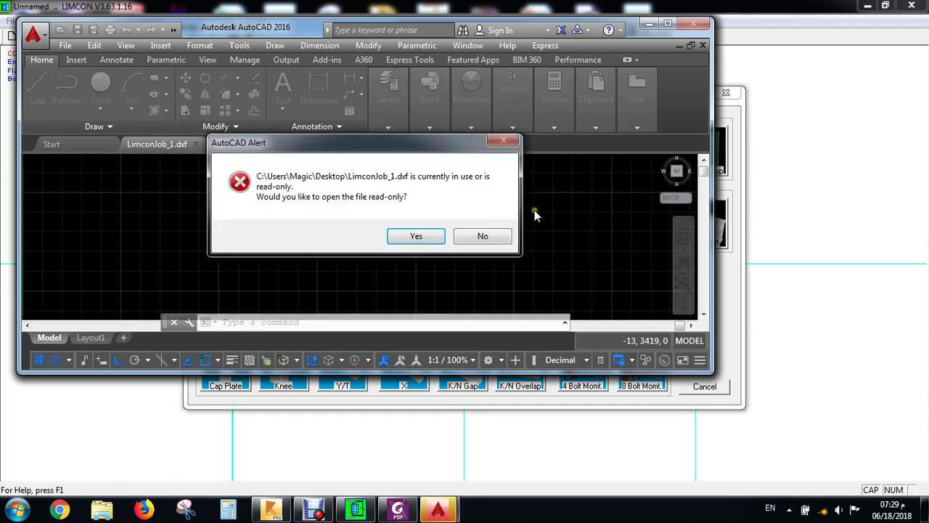
click(416, 236)
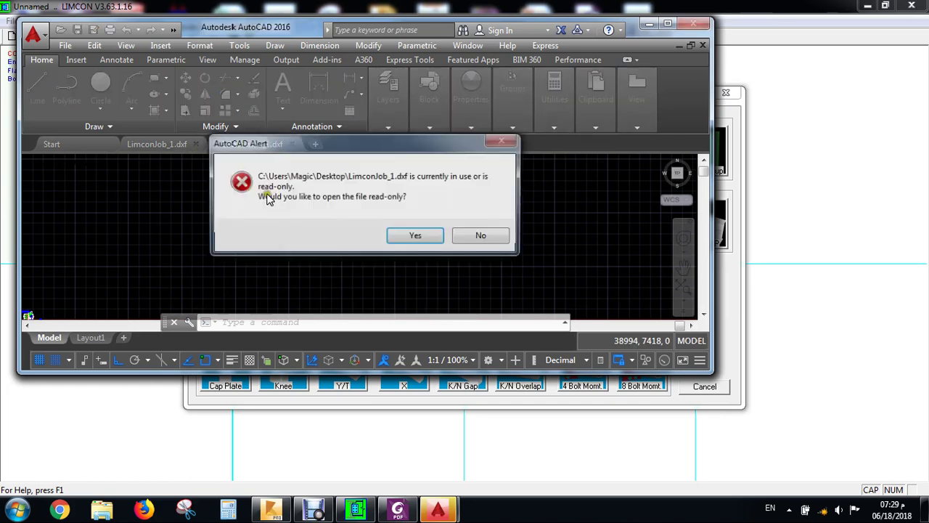
click(410, 238)
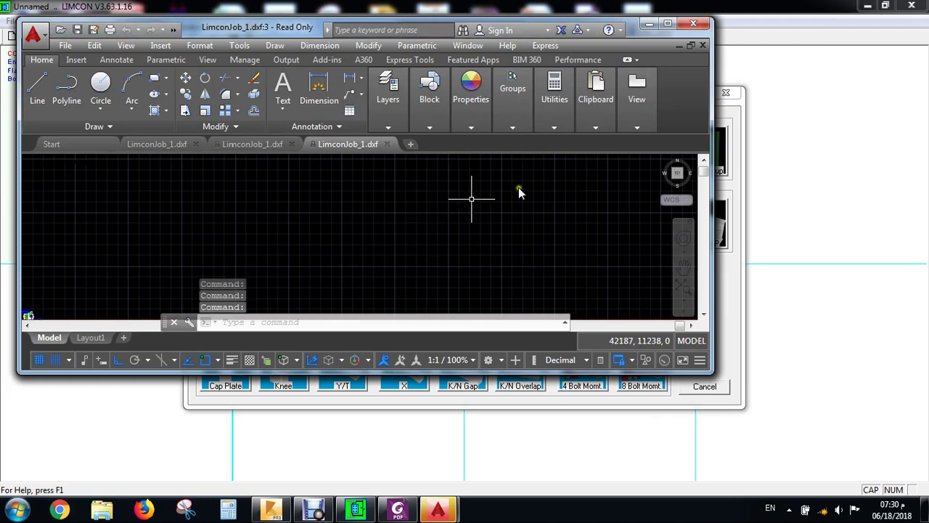
Step: Maximize the drawing window and examine the exported bolted moment end plate detail of connection 1
click(670, 25)
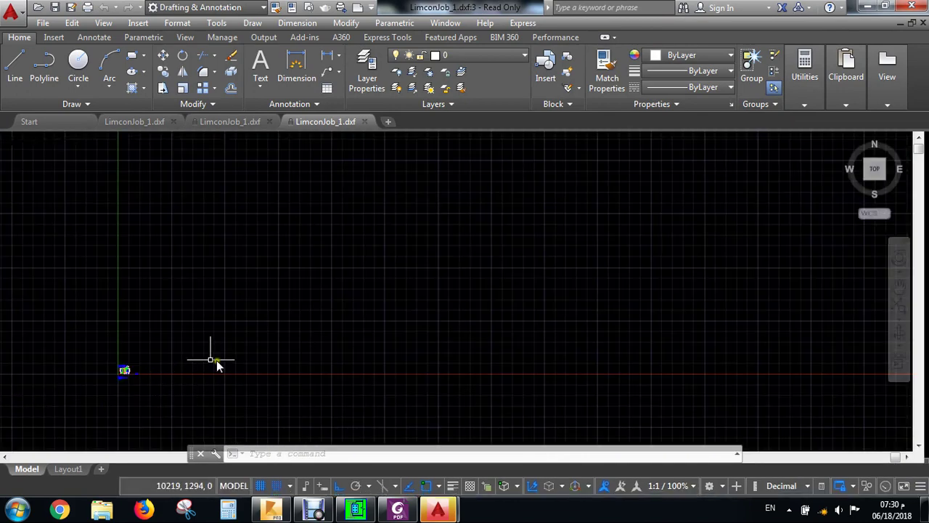
scroll(95, 376, up, 4)
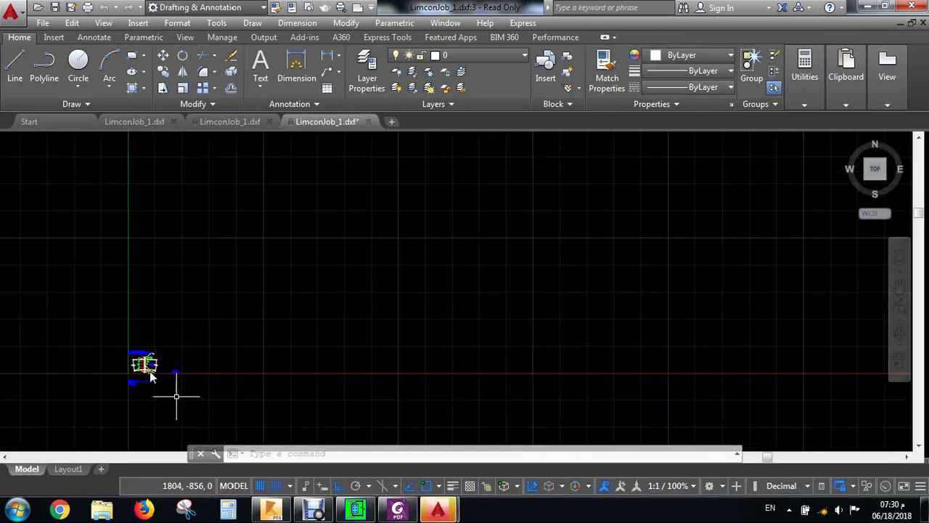
scroll(145, 367, up, 1)
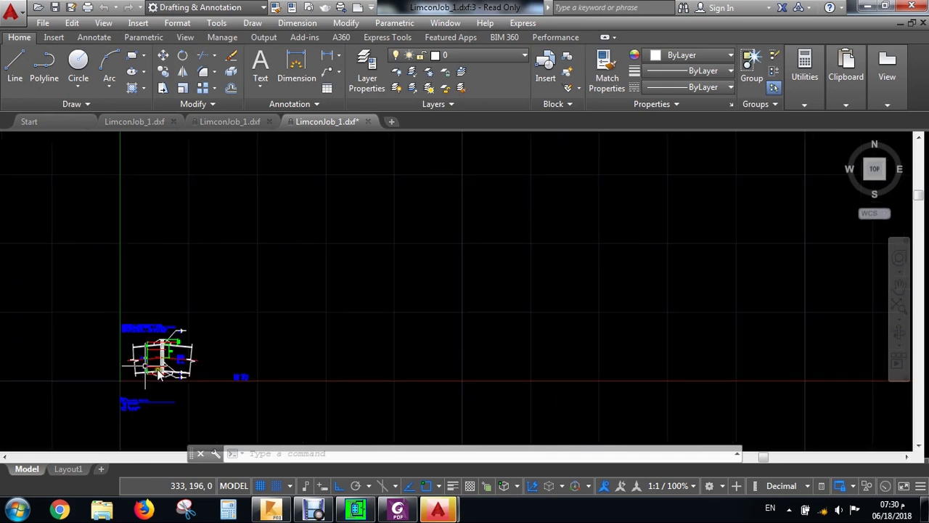
scroll(166, 372, up, 3)
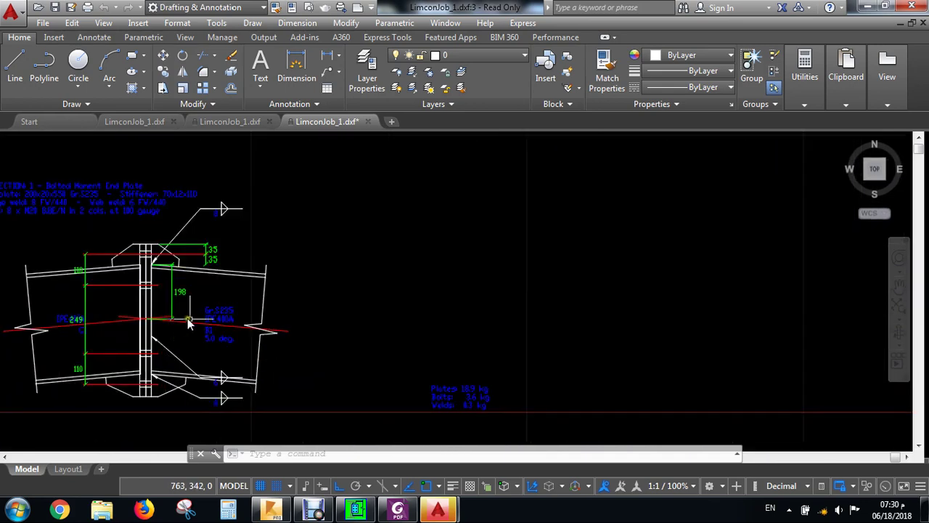
middle_drag(194, 338, 375, 311)
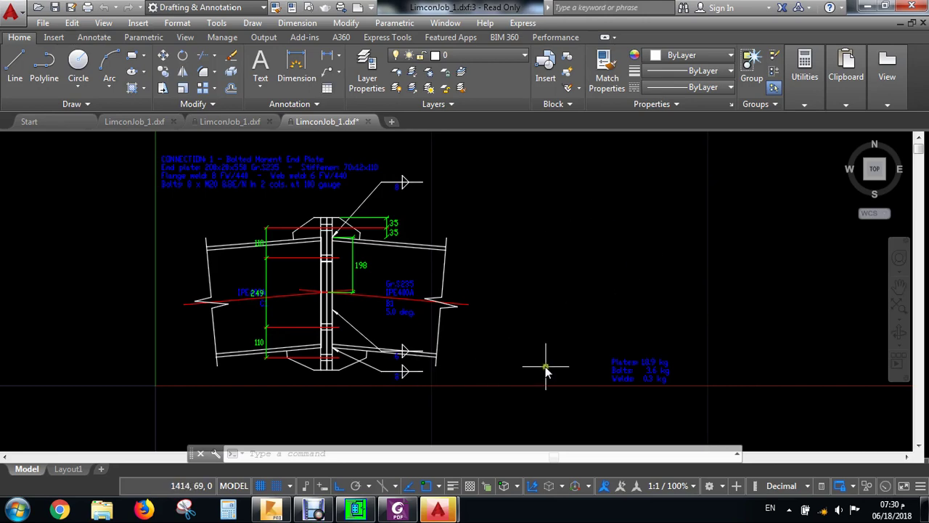
Step: Decline the read-only opening in the second AutoCAD window, return to LIMCON and cancel the new connection type selection
mouse_move(441, 512)
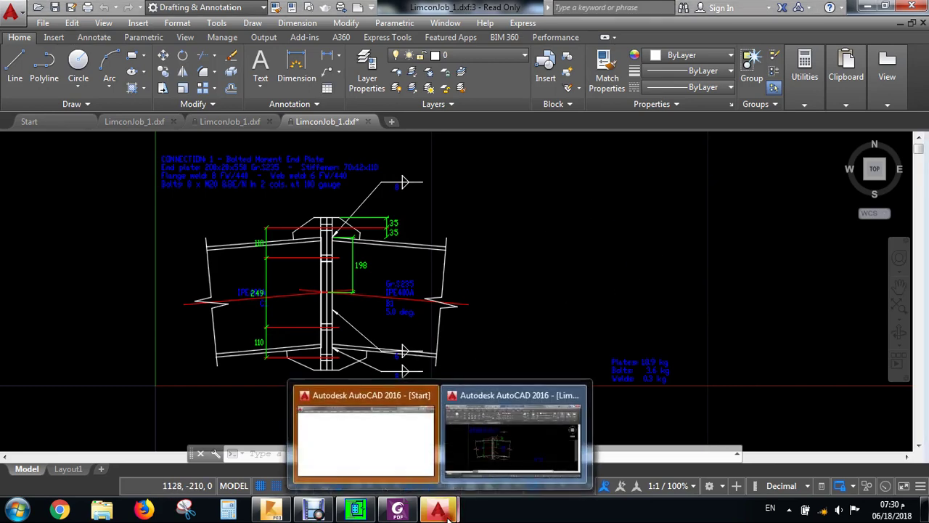
click(421, 397)
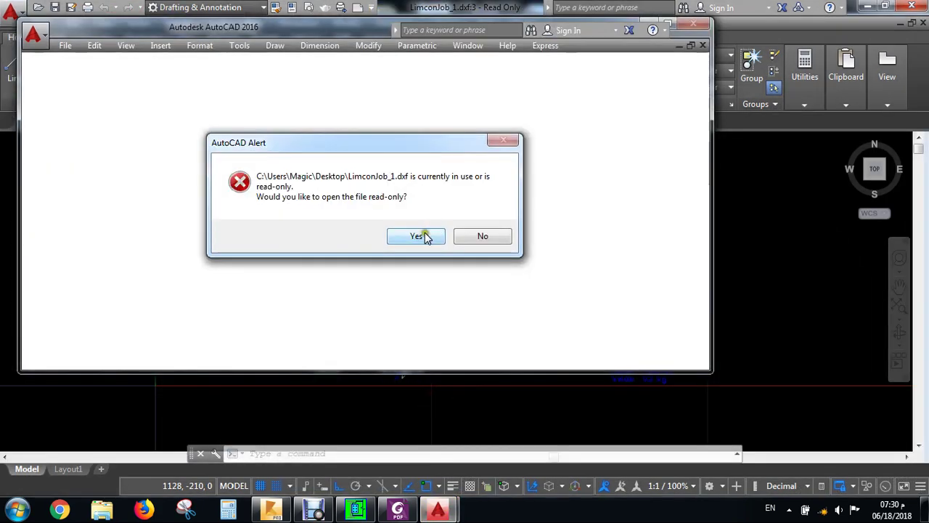
click(482, 237)
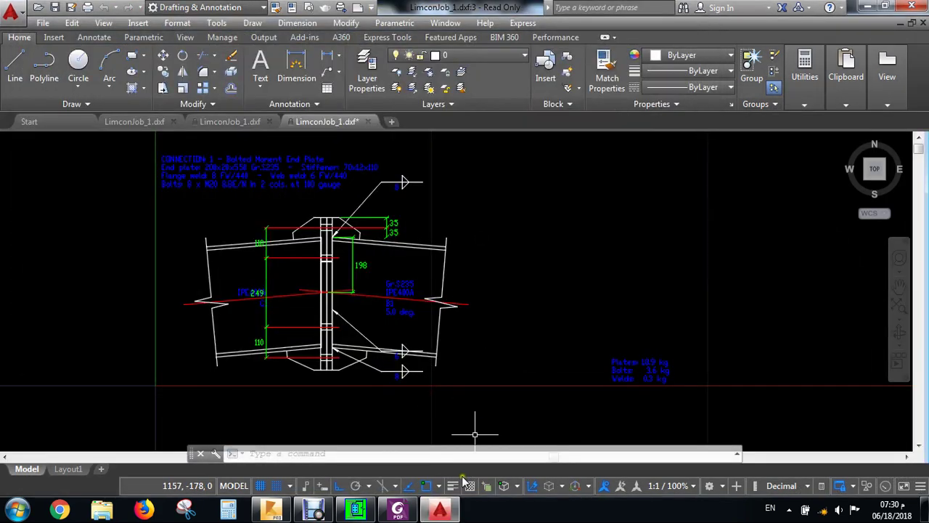
click(356, 508)
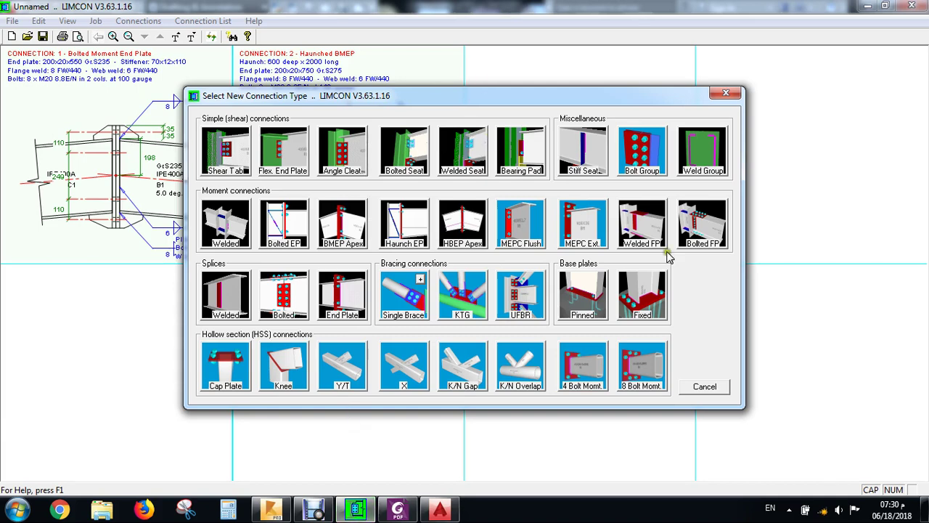
click(726, 92)
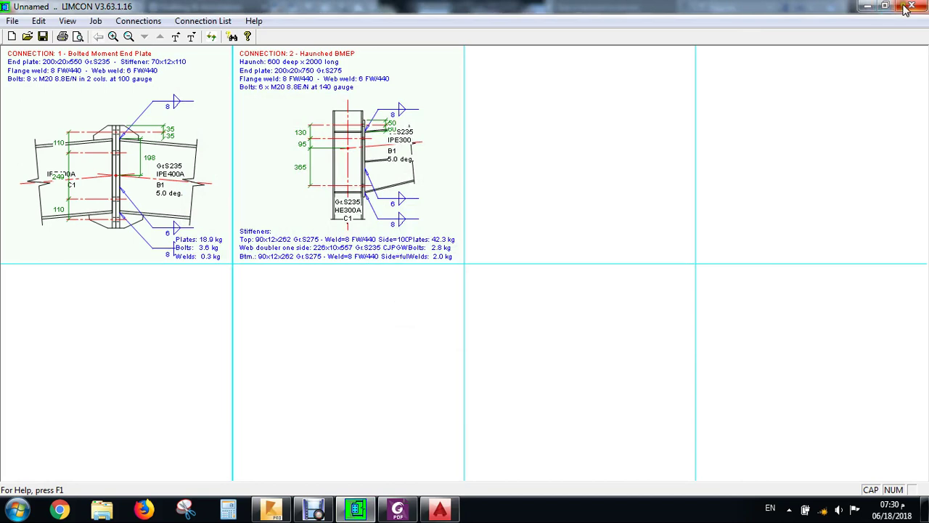
Step: Switch to Robot Structural Analysis and create a new 3D frame project, discarding the changes to the current structure
click(270, 510)
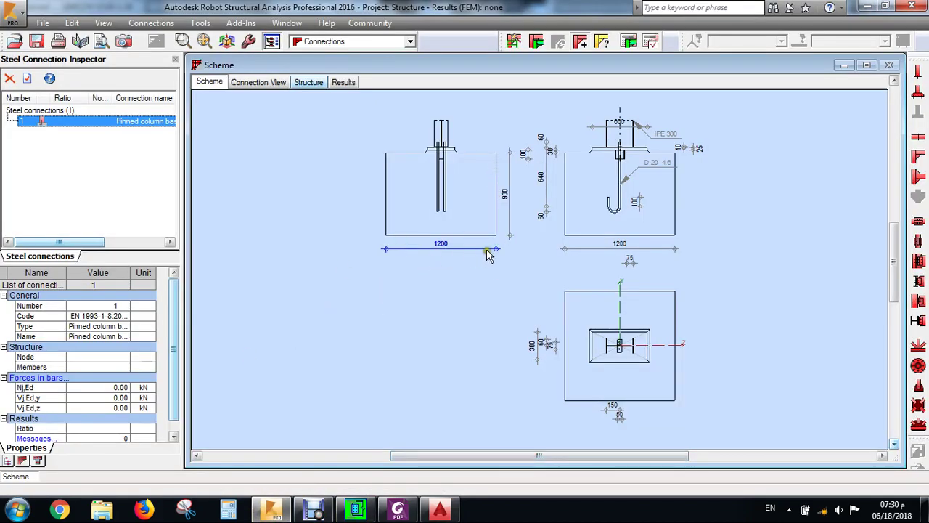
click(356, 508)
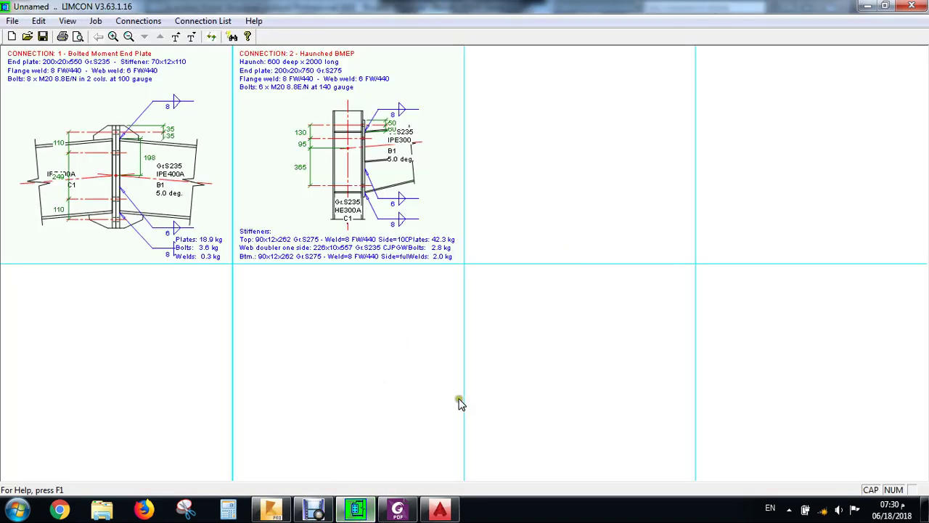
click(270, 510)
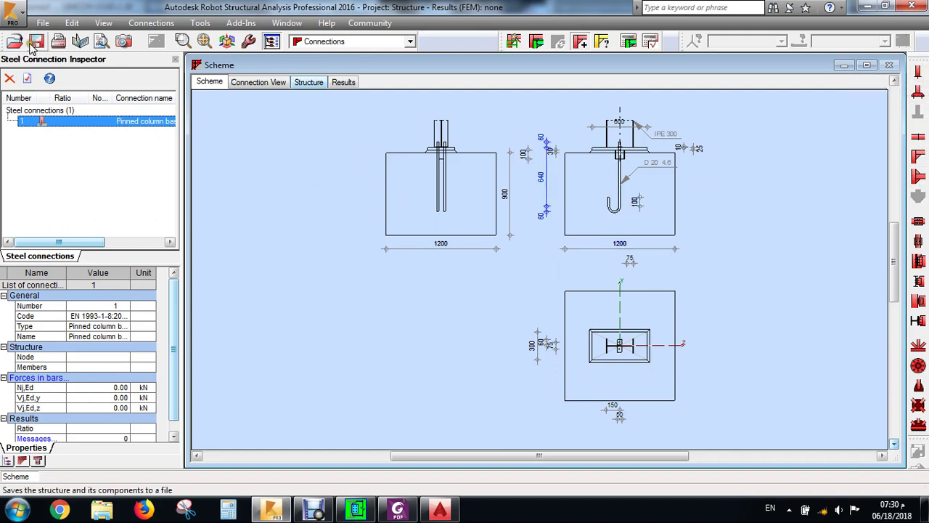
click(43, 22)
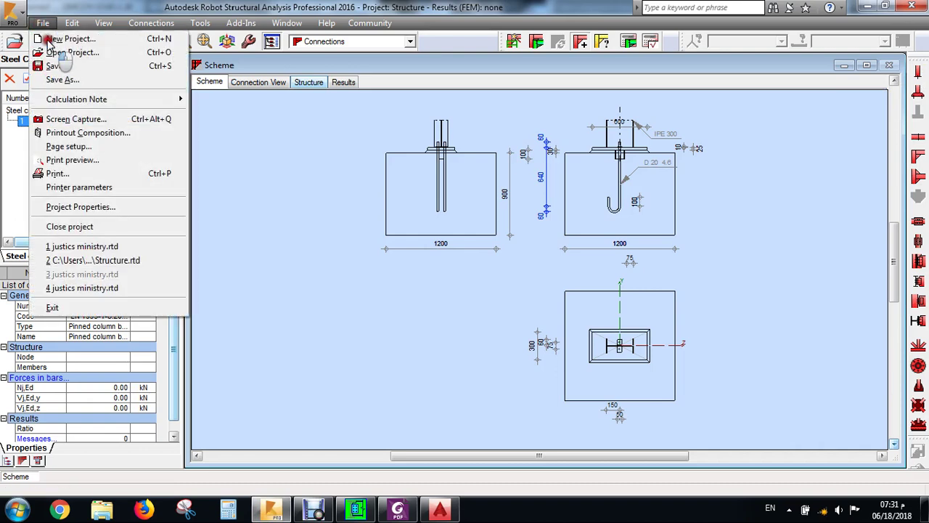
click(62, 51)
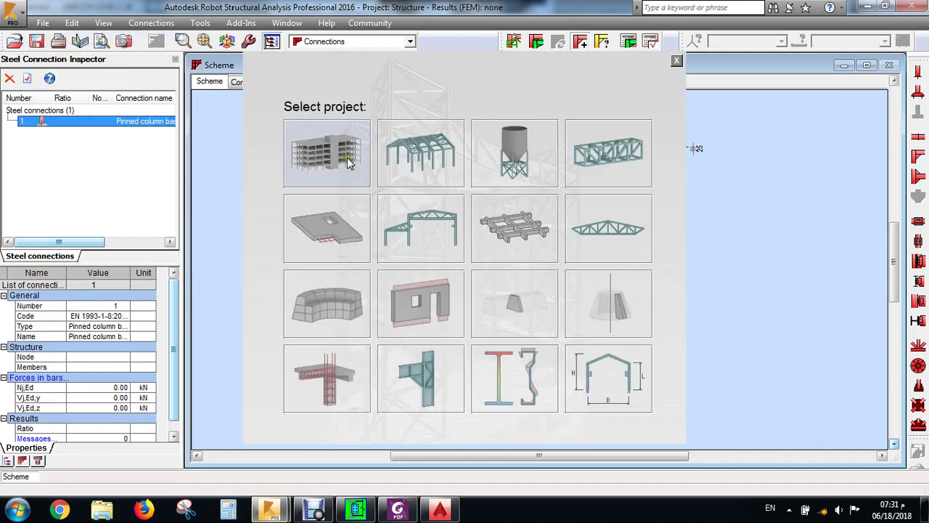
click(431, 163)
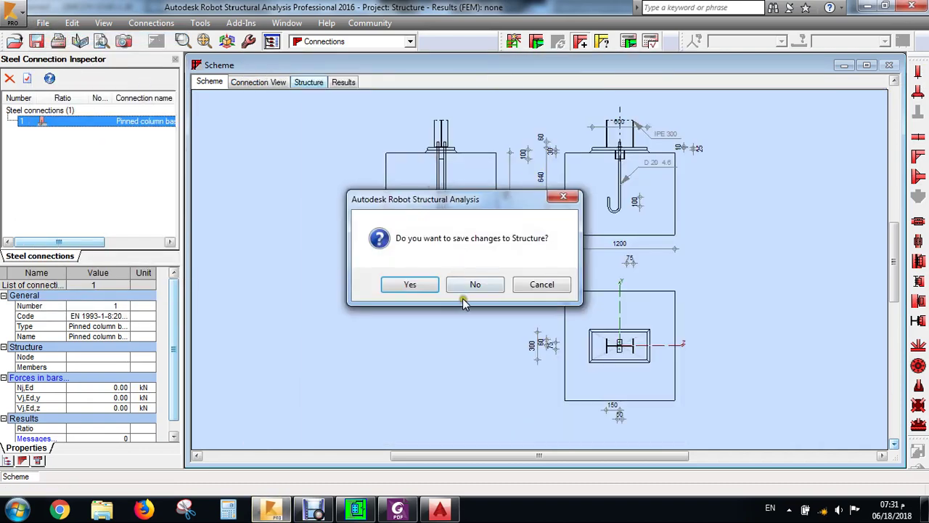
click(475, 283)
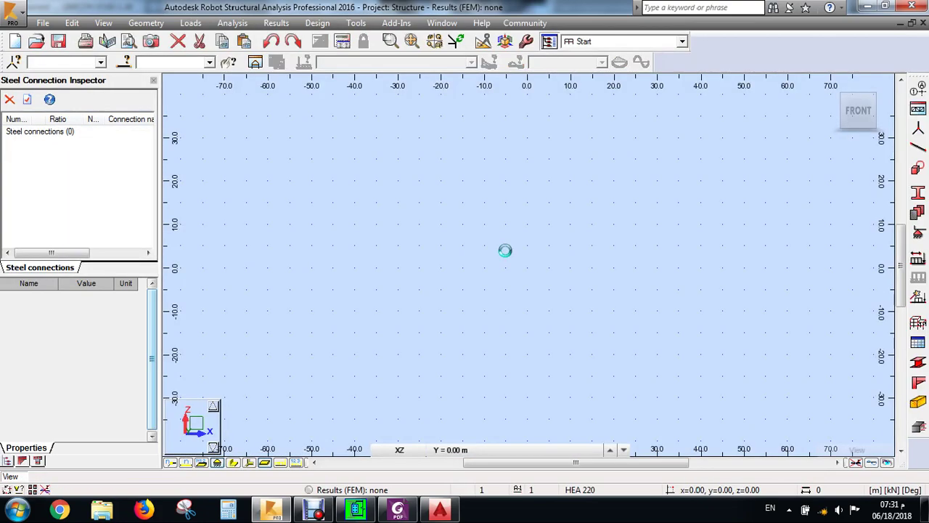
Step: Enter steel connection design and bring up the definition of a new pinned column base connection
click(920, 385)
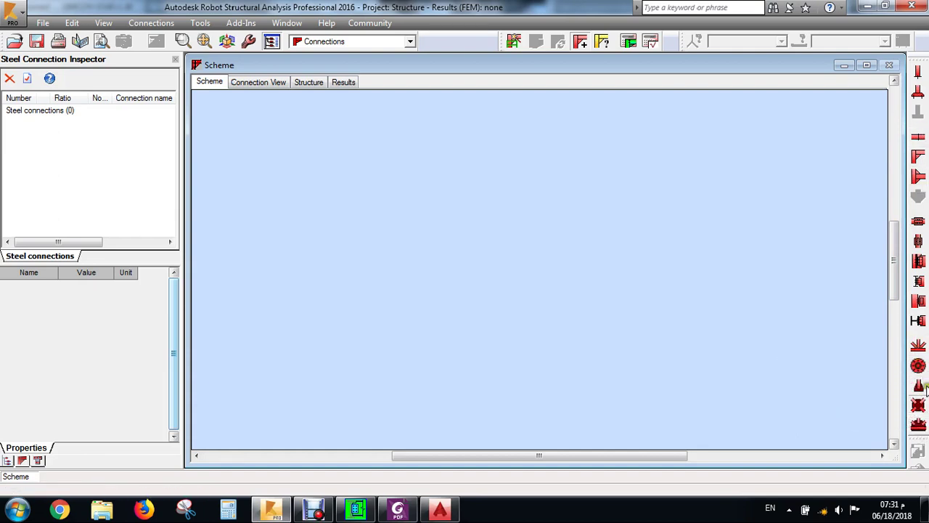
click(918, 71)
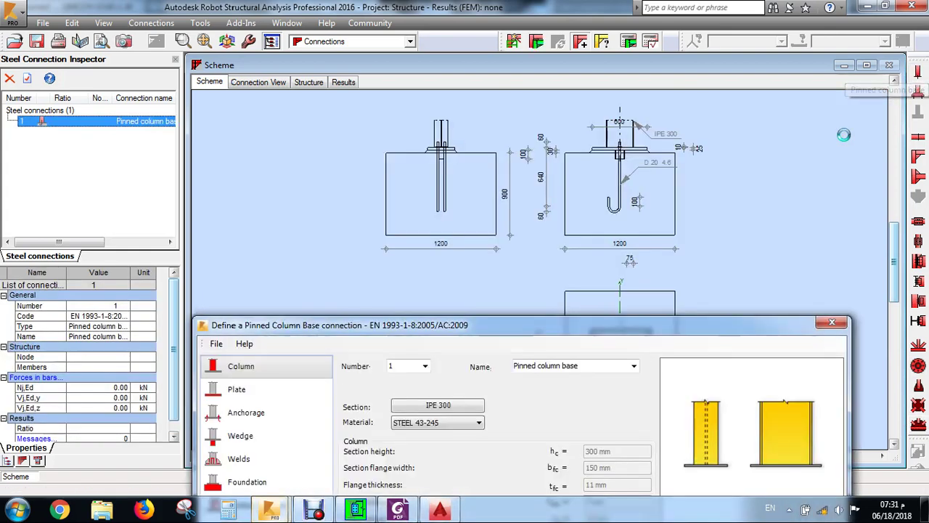
drag(642, 334, 681, 135)
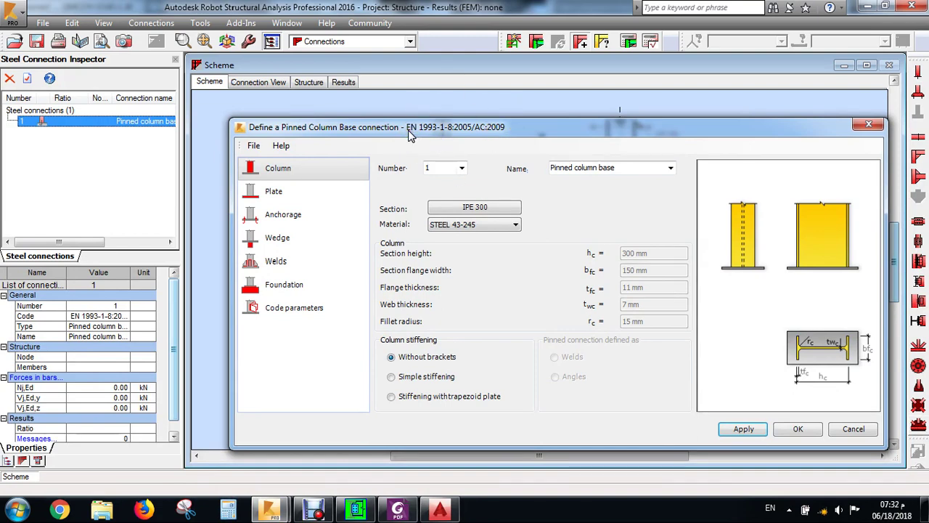
click(355, 509)
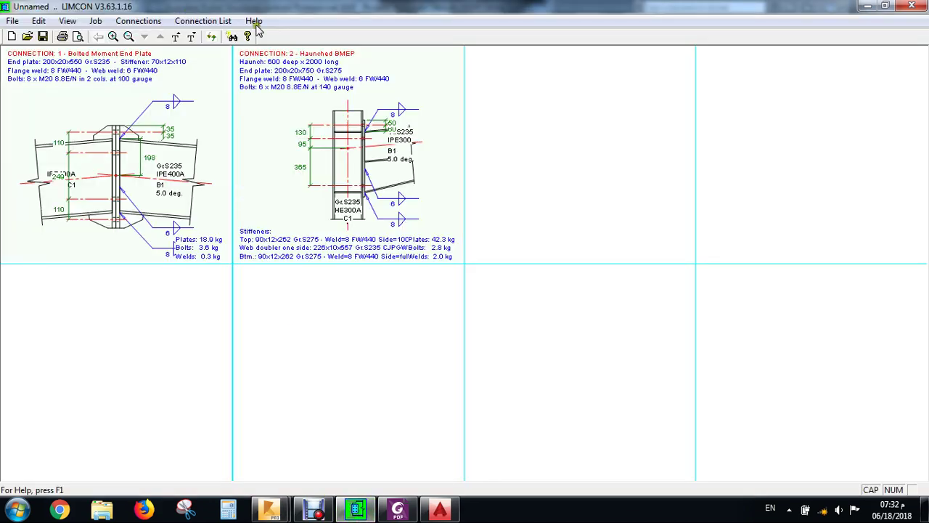
click(354, 510)
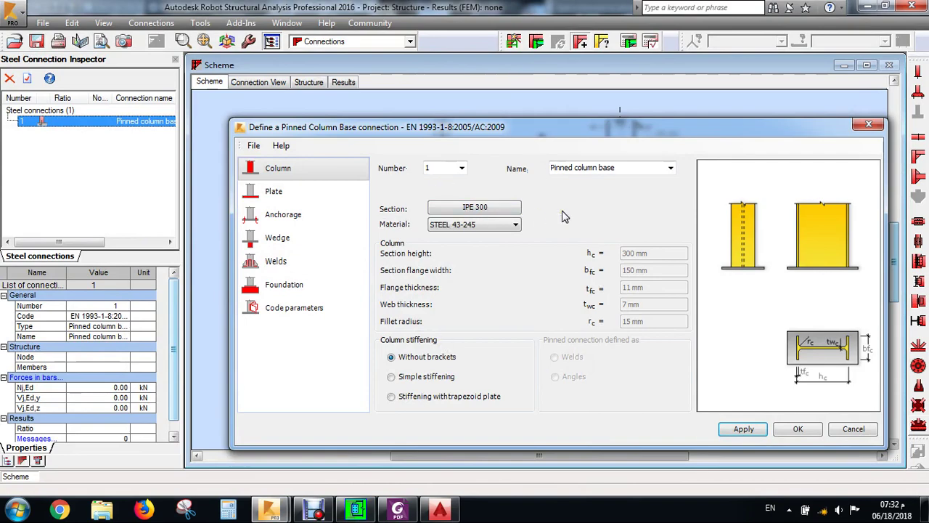
Step: Switch to LIMCON, check the summary of connection 2 (Haunched BMEP), and return to Robot Structural Analysis
click(356, 510)
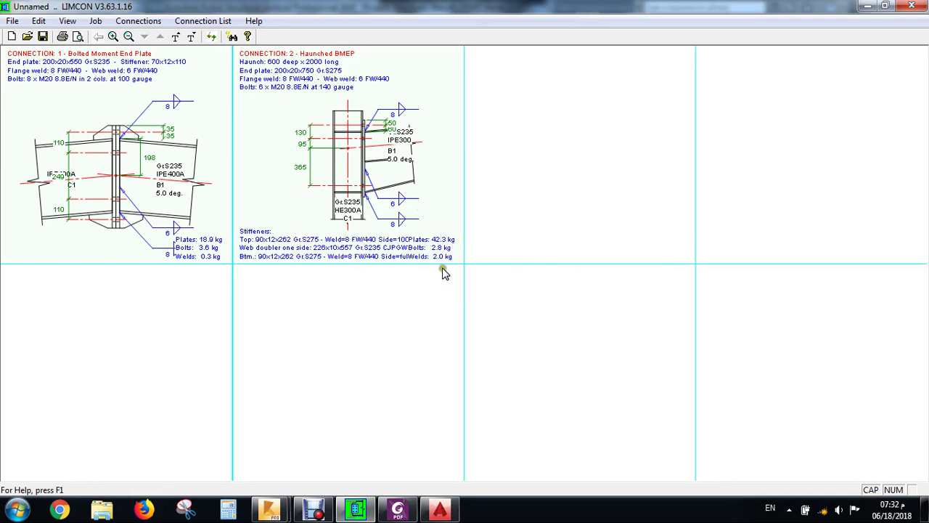
mouse_move(391, 220)
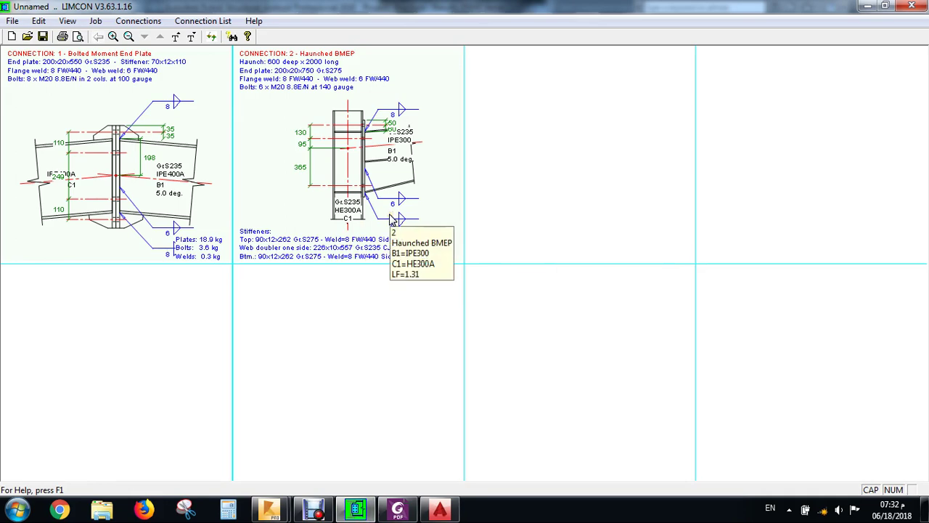
click(358, 509)
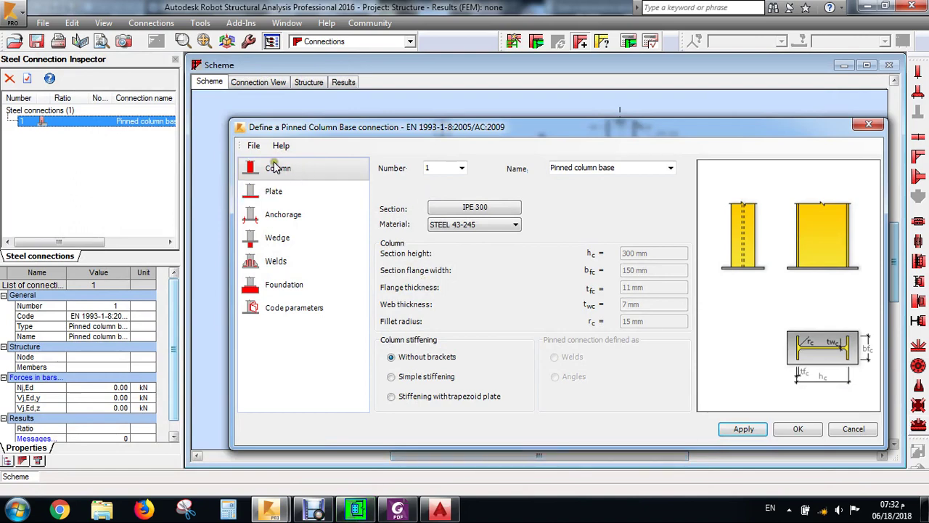
Step: Add an IPE 240 section from the IPE family to the sections available for the column
click(466, 210)
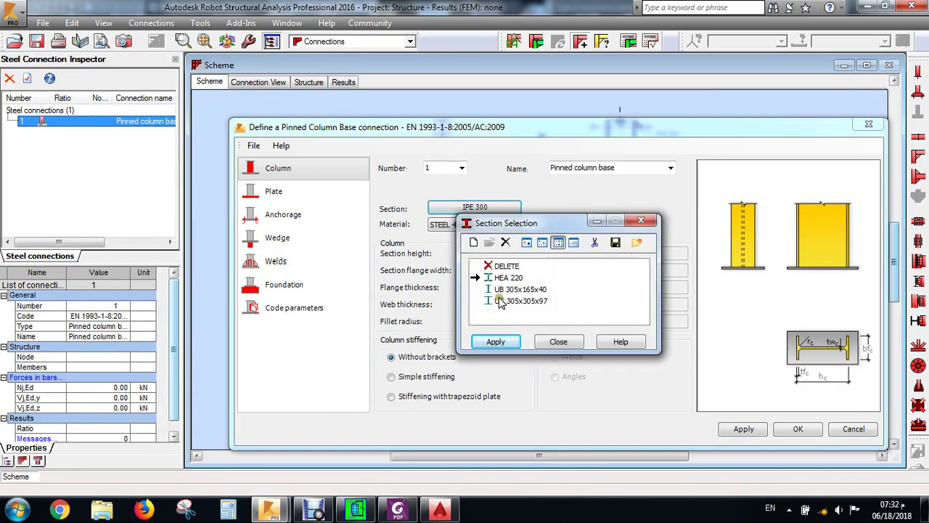
click(472, 242)
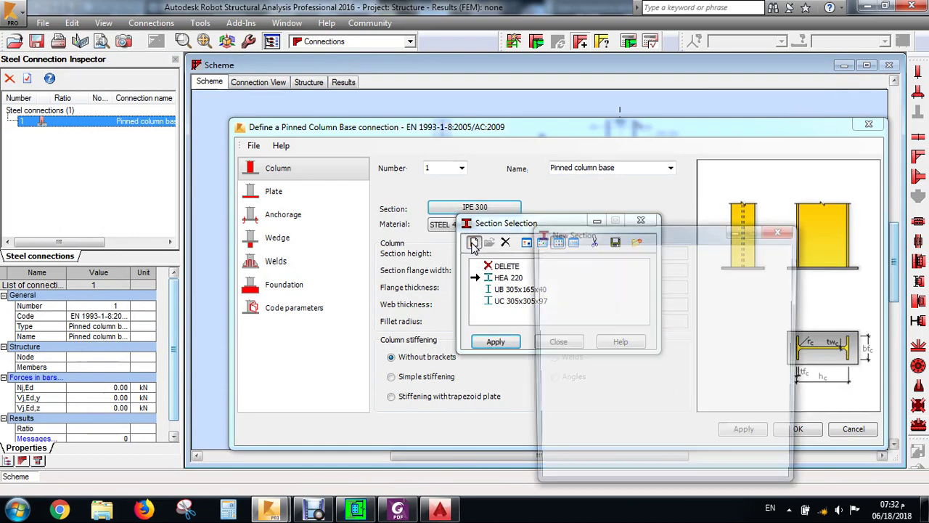
drag(626, 231, 580, 105)
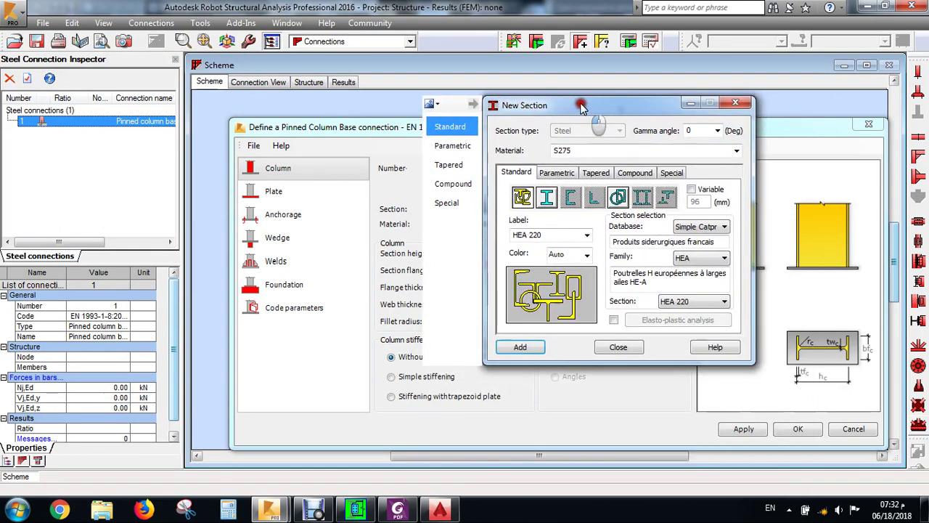
click(708, 260)
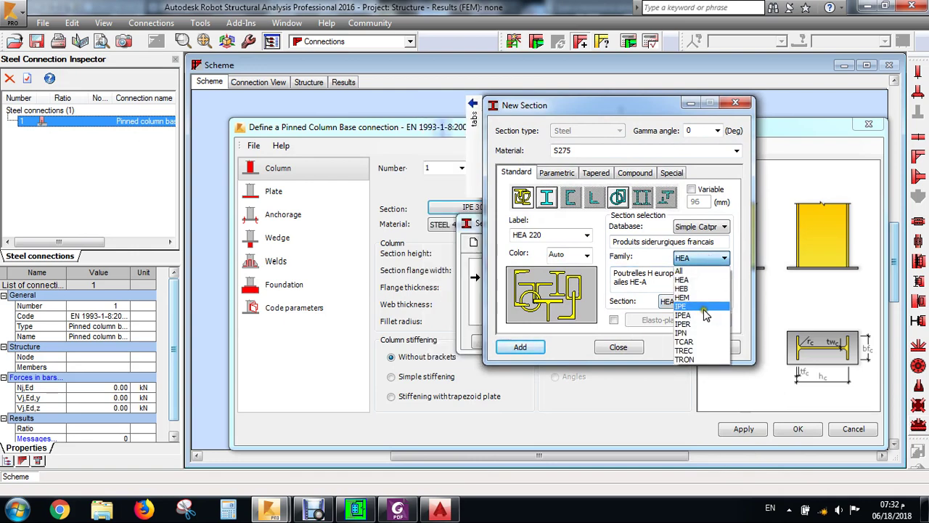
click(696, 315)
click(701, 261)
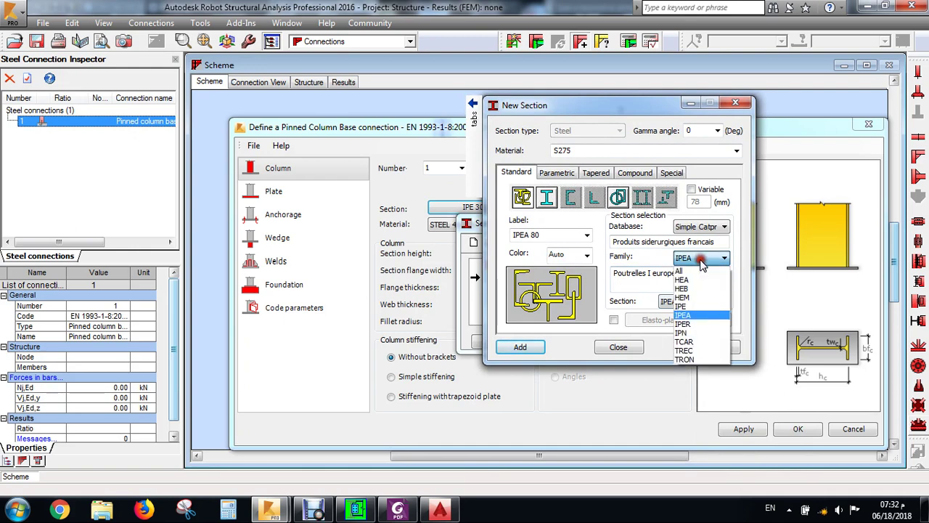
click(695, 306)
click(701, 302)
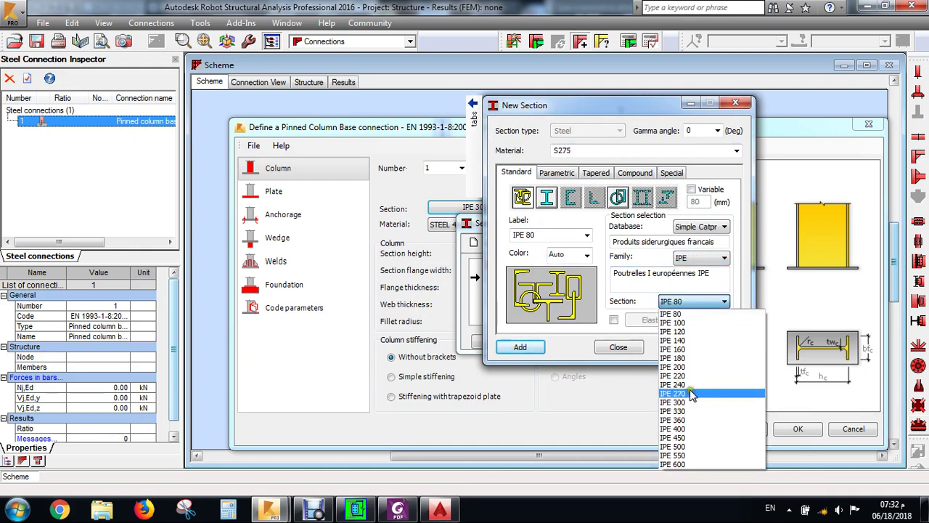
click(691, 384)
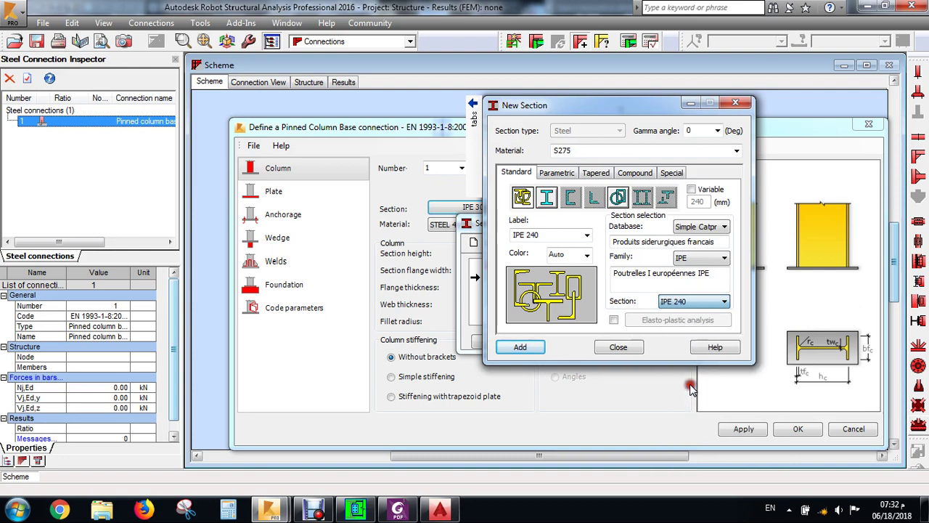
click(525, 346)
Step: Try to add a parametric I-section labelled XVCX without entering its dimensions
drag(592, 105, 636, 101)
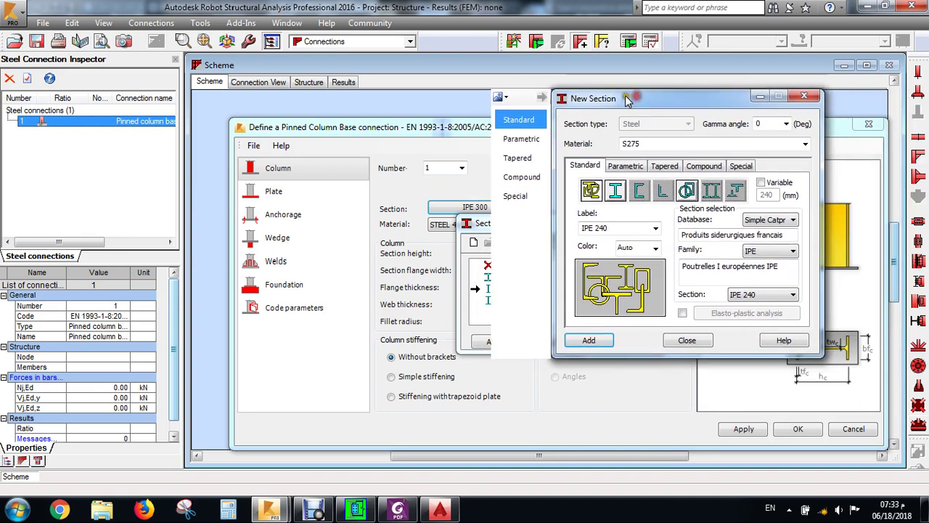
click(628, 168)
click(692, 193)
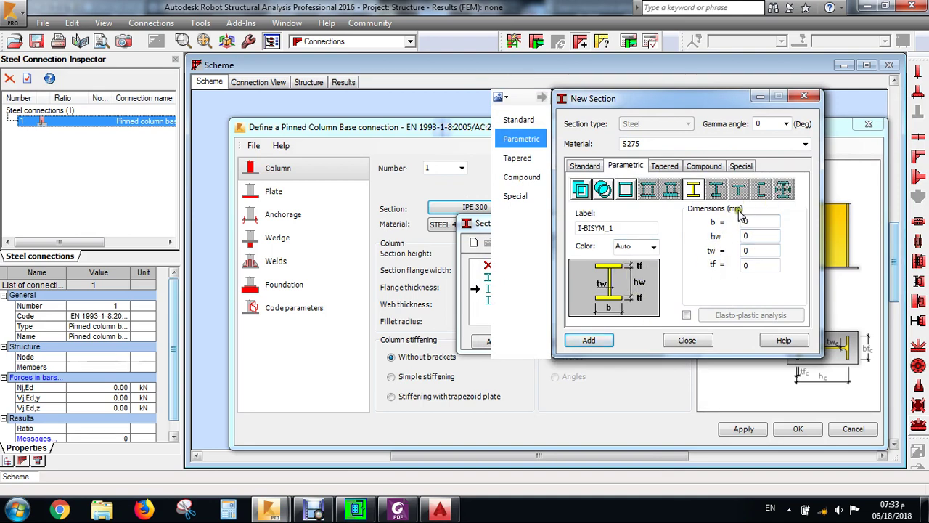
drag(615, 228, 545, 239)
text(XVCX)
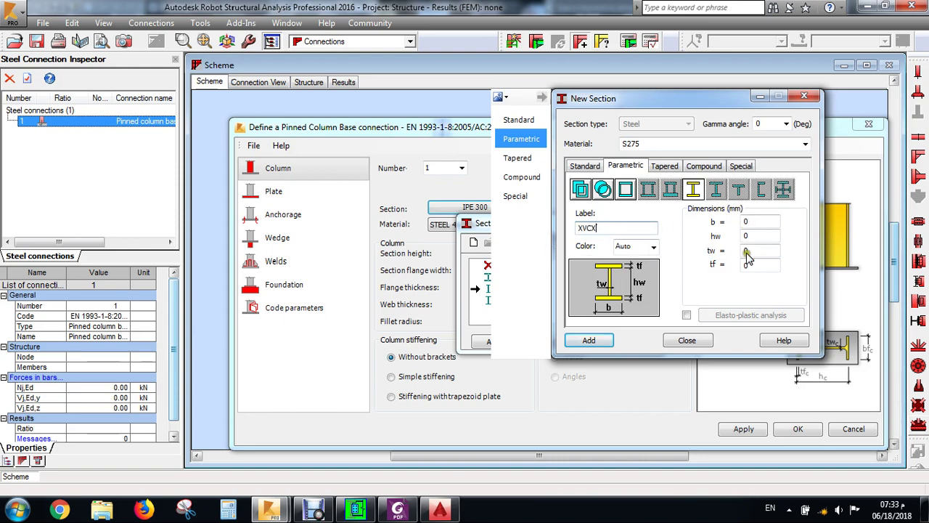
click(578, 341)
Step: Add an HEA 300 section from the standard HEA family and finish defining new sections
click(584, 165)
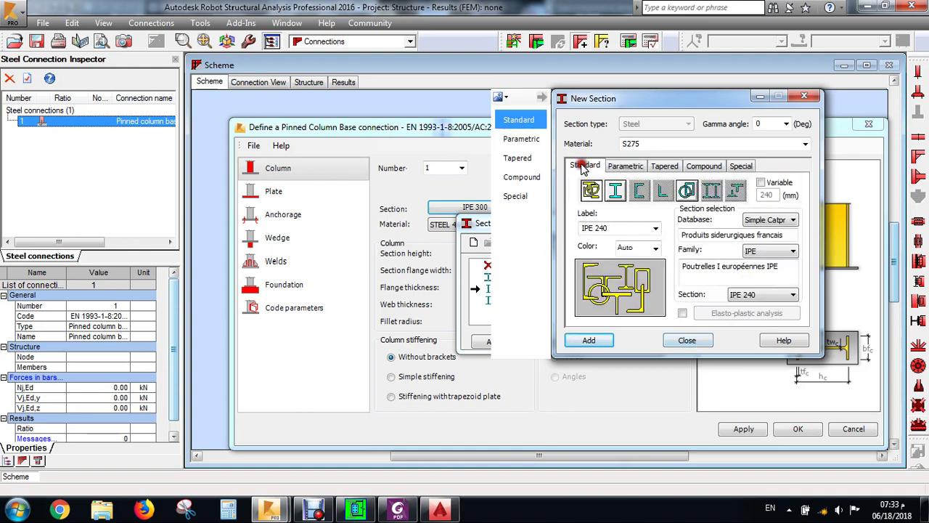
click(792, 251)
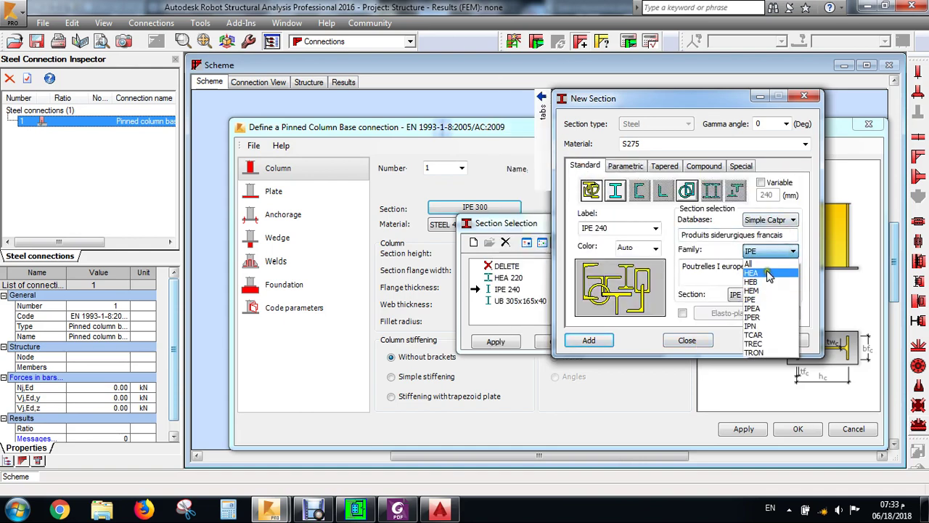
click(767, 273)
click(765, 294)
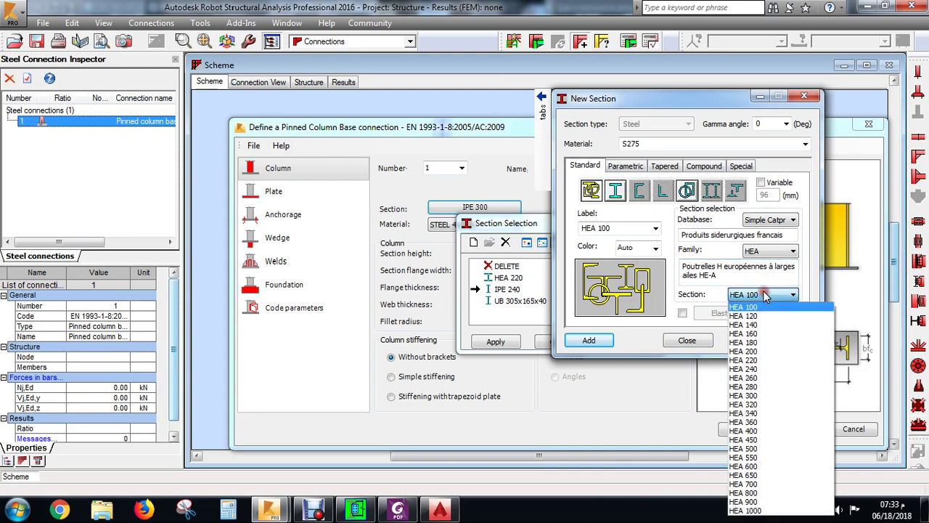
click(760, 396)
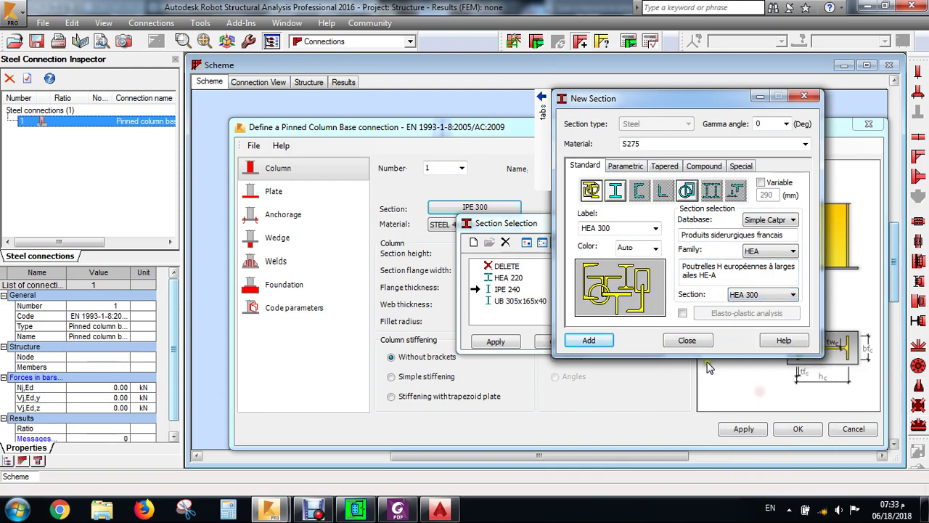
click(594, 340)
click(687, 340)
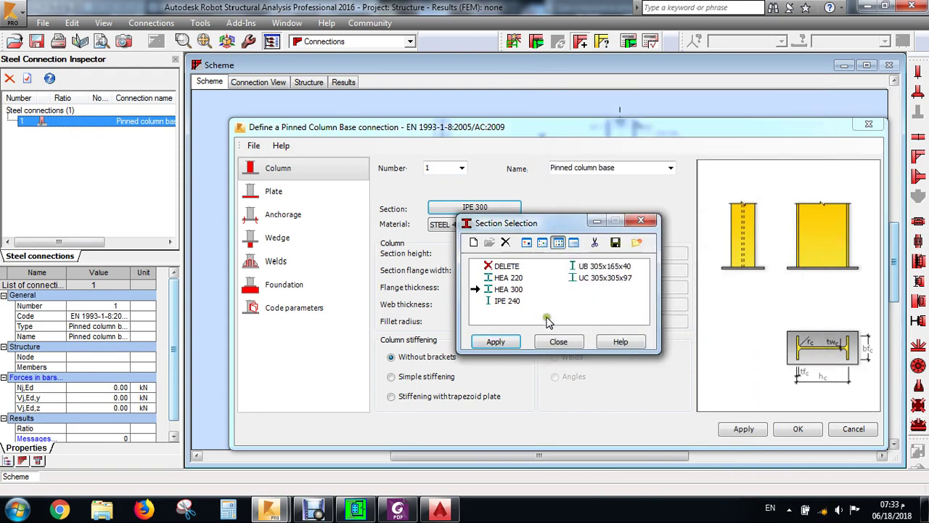
Step: Assign the IPE 240 section and the S355 material to the column
click(503, 302)
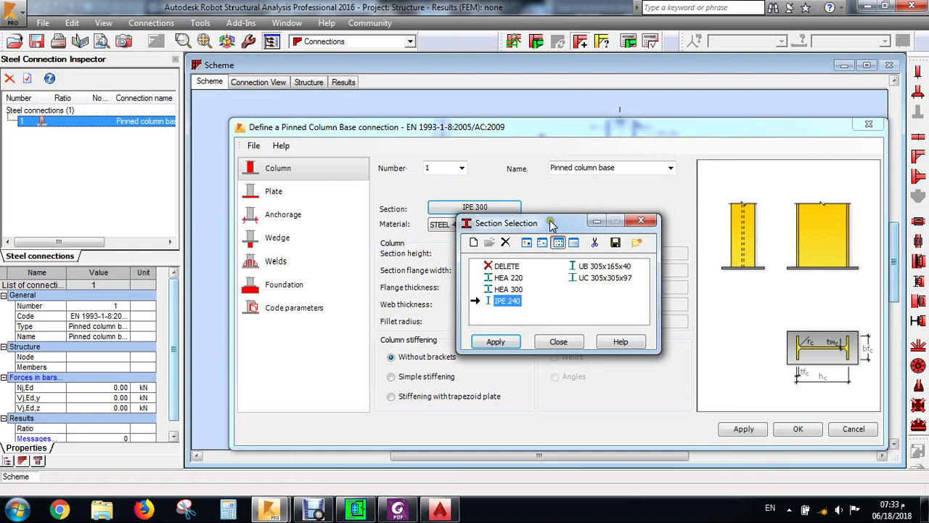
drag(552, 225, 664, 183)
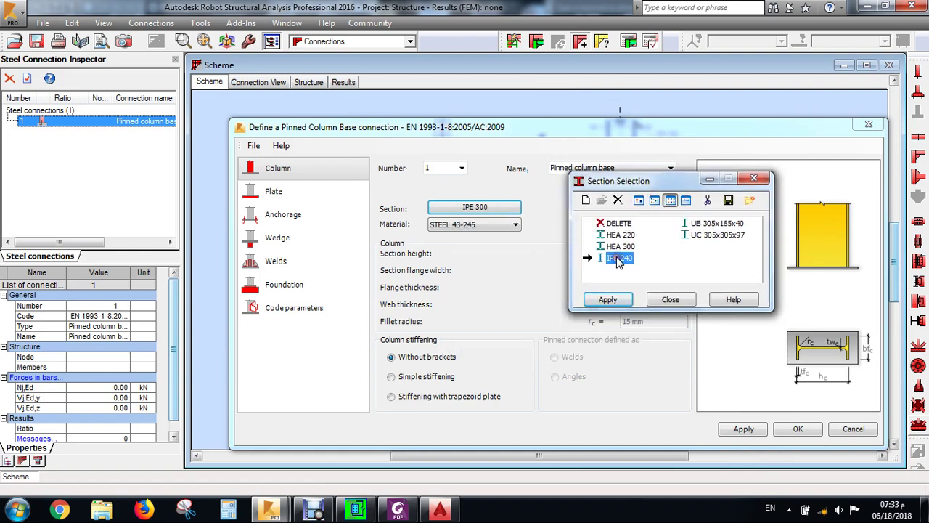
click(608, 299)
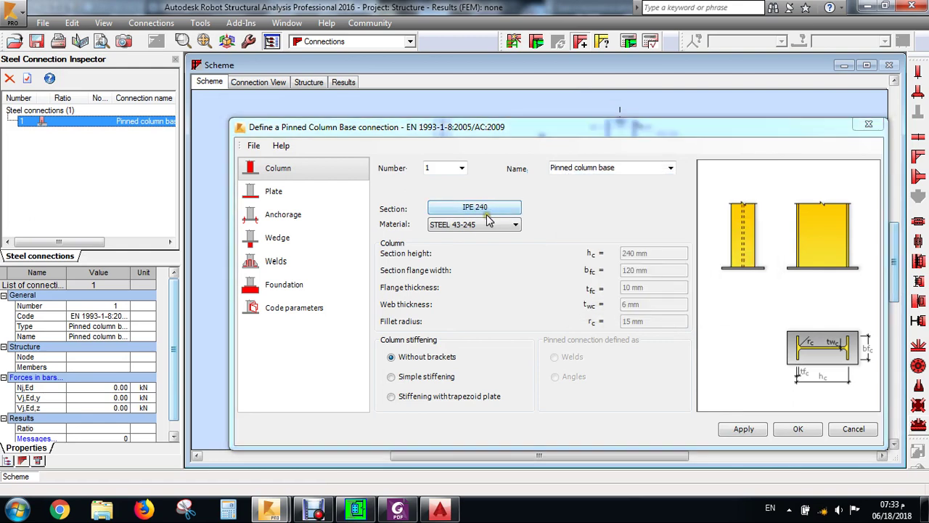
click(490, 224)
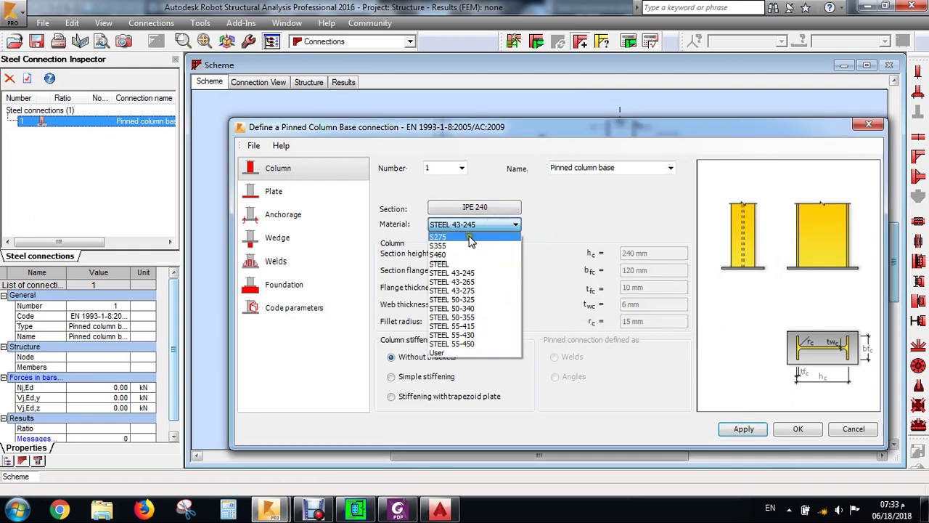
click(450, 247)
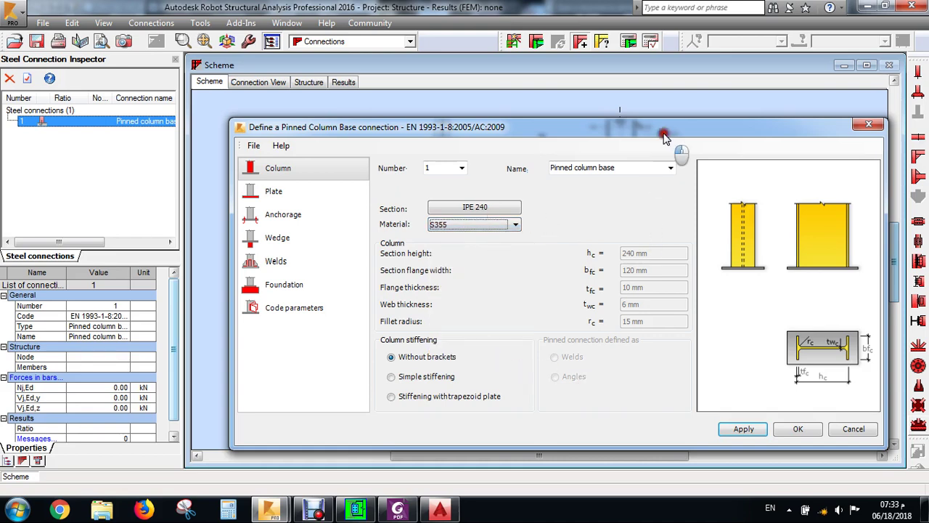
Step: Compare the simple and trapezoid plate column stiffening options and apply simple stiffening
drag(665, 133, 683, 113)
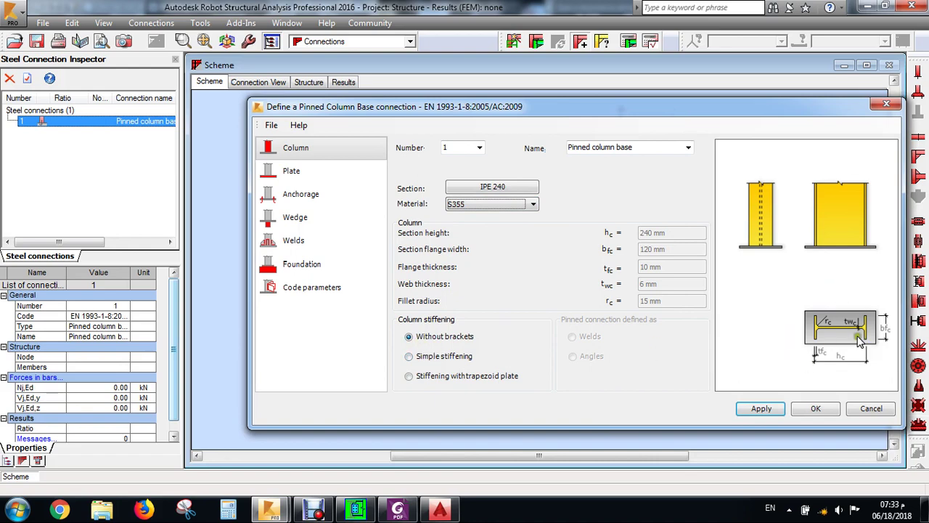
click(442, 356)
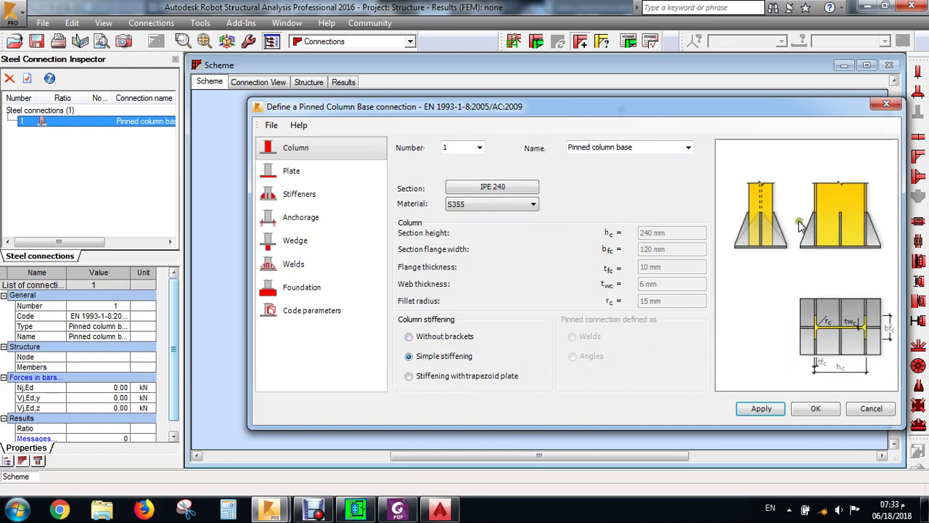
click(469, 376)
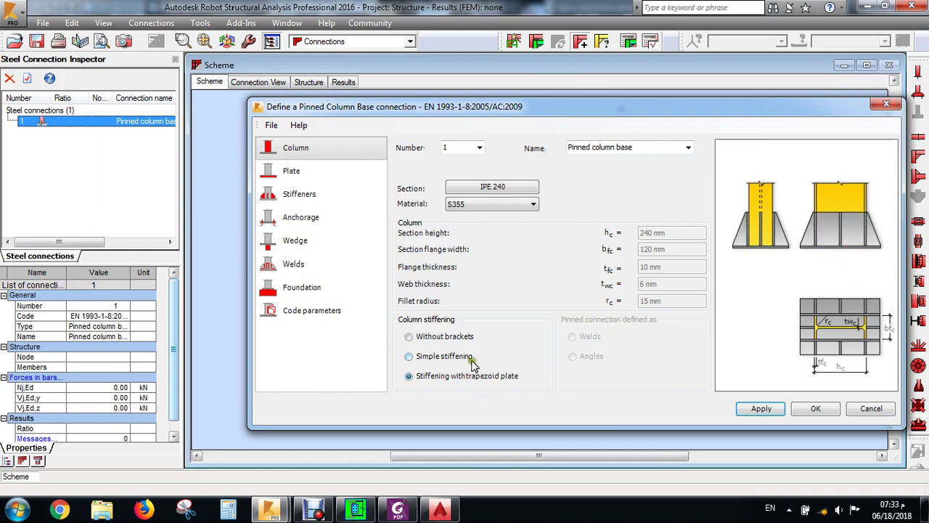
click(471, 360)
click(754, 411)
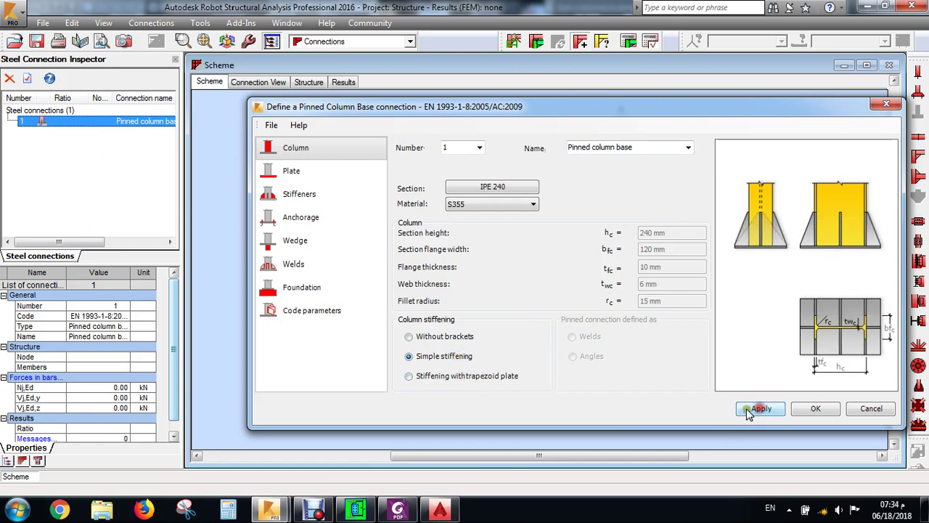
Step: Display the 3D connection view and examine the stiffened column base from another angle
drag(605, 106, 542, 358)
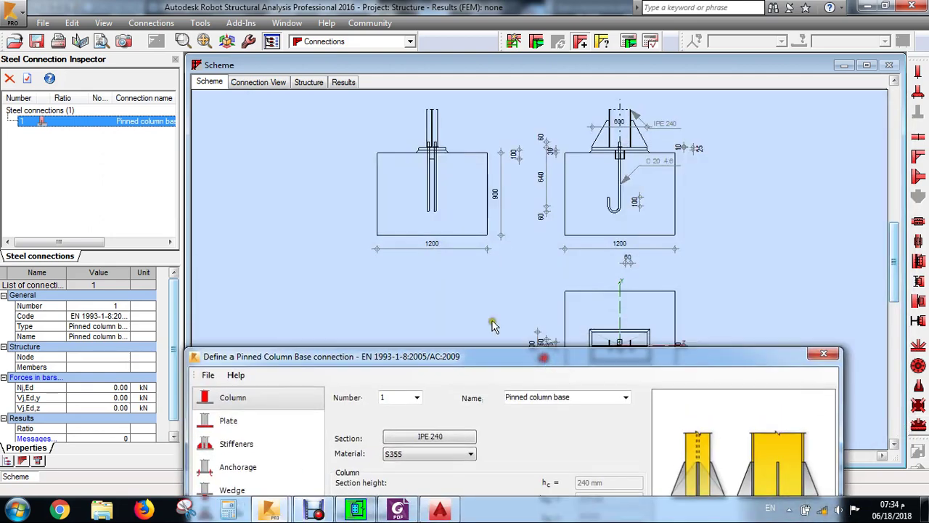
click(276, 86)
middle_drag(465, 228, 525, 348)
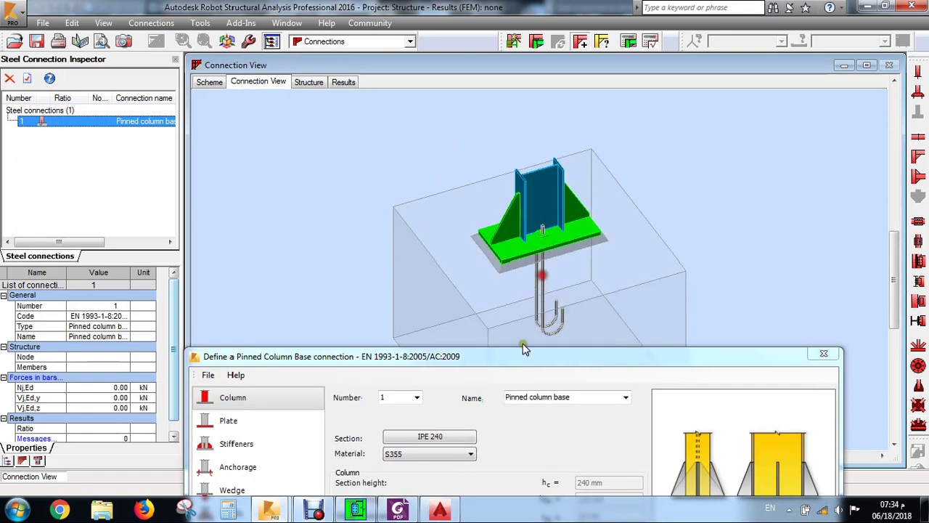
Step: Set the base plate dimensions to 300 mm length, 250 mm width and 20 mm thickness
drag(538, 362, 590, 158)
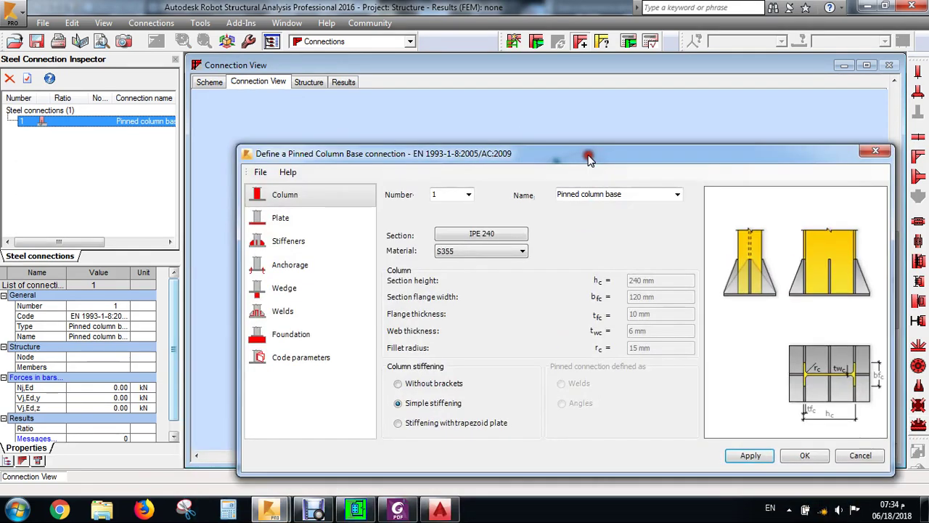
click(323, 219)
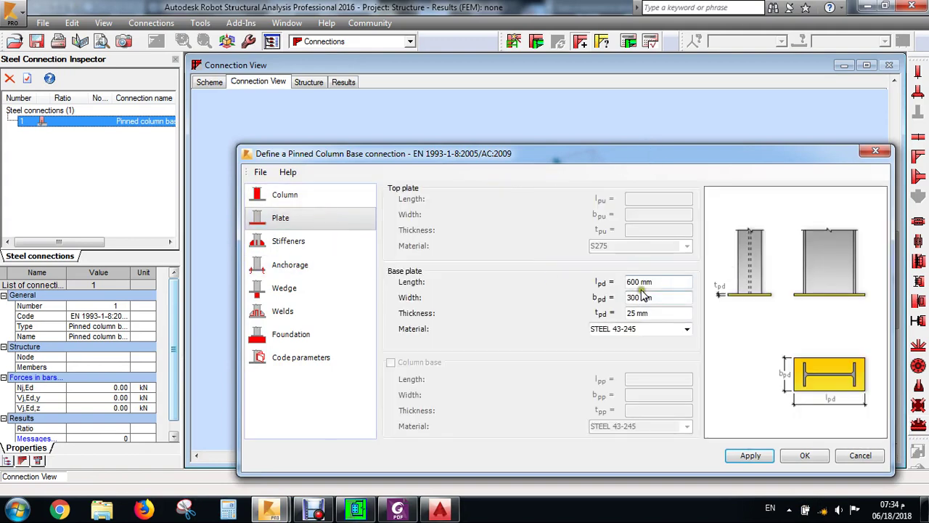
drag(652, 160, 615, 210)
drag(639, 333, 530, 332)
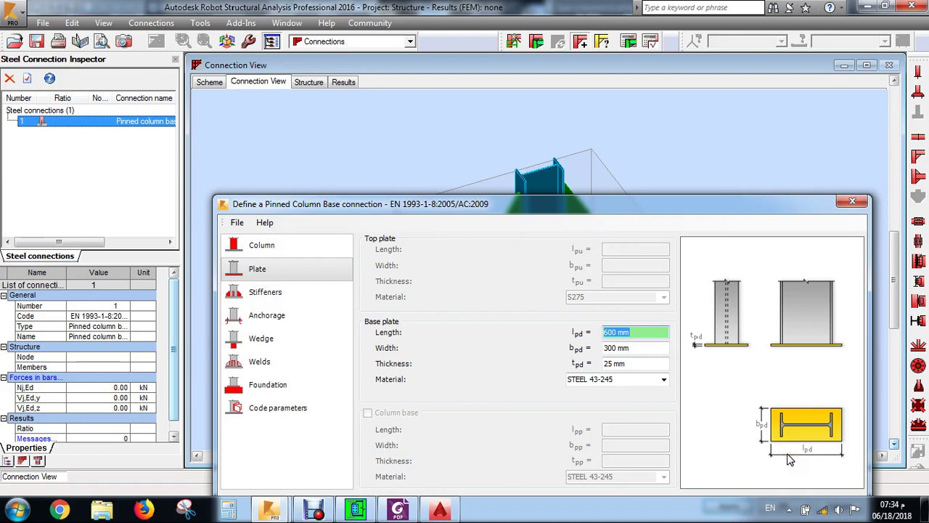
text(300)
key(Tab)
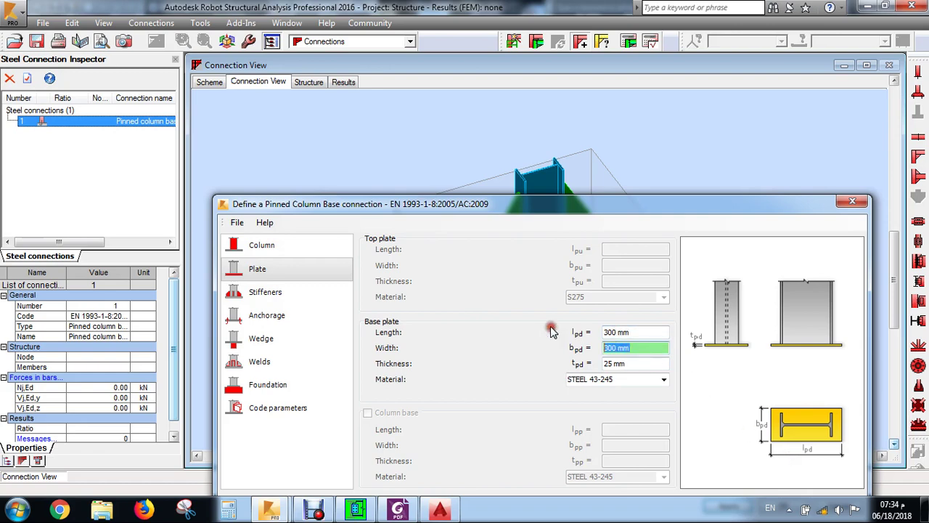
text(250)
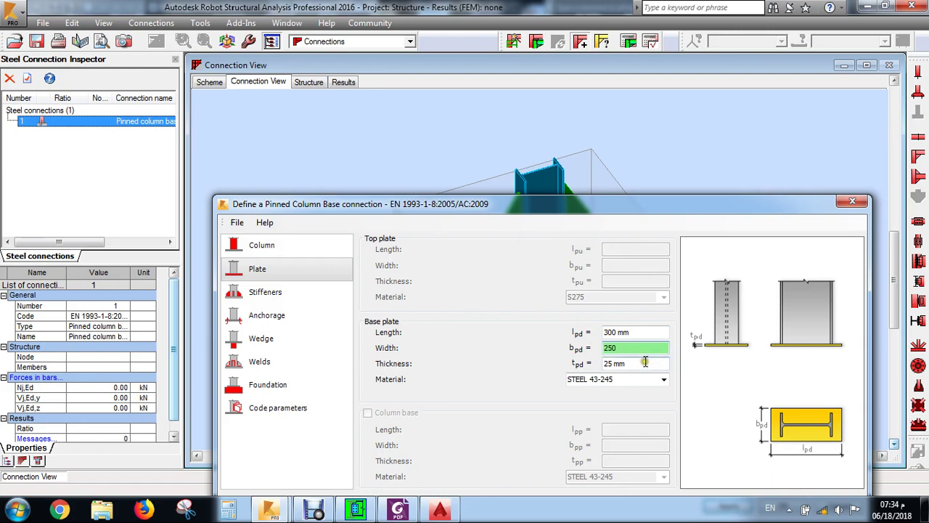
key(Tab)
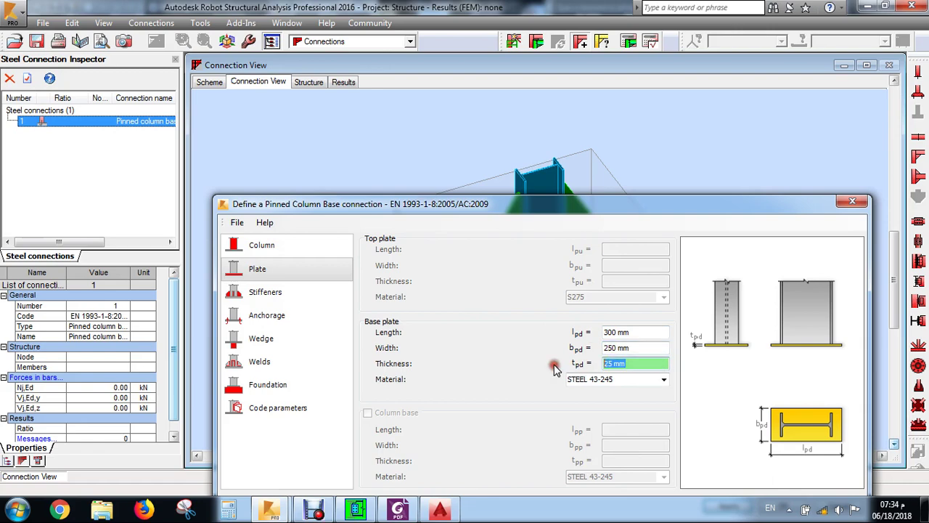
text(20)
Step: Assign the S355 material to the base plate, apply the change and check the plate size against the column section dimensions
click(663, 380)
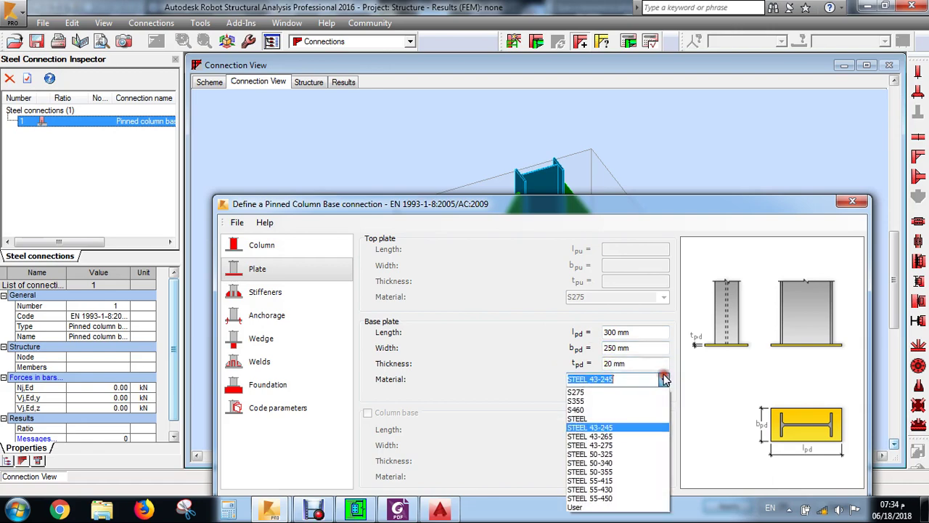
click(577, 401)
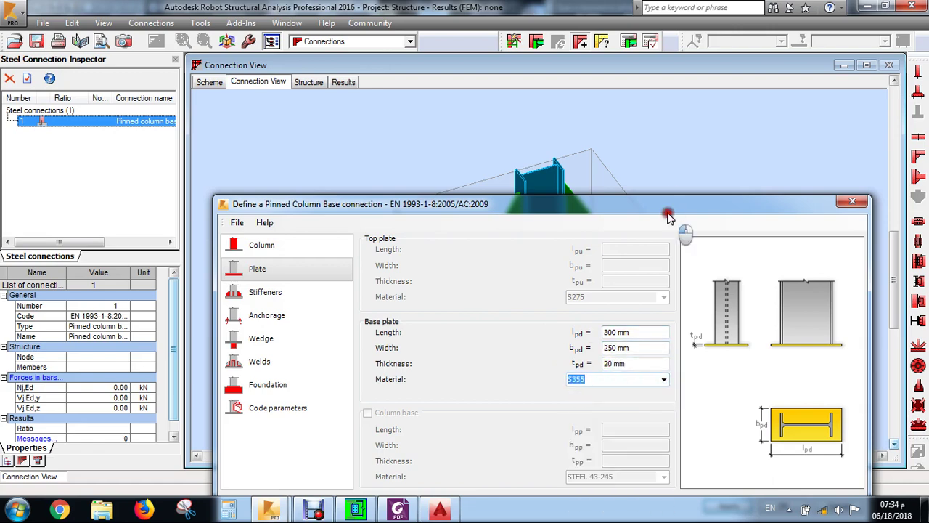
drag(667, 209, 691, 81)
click(753, 378)
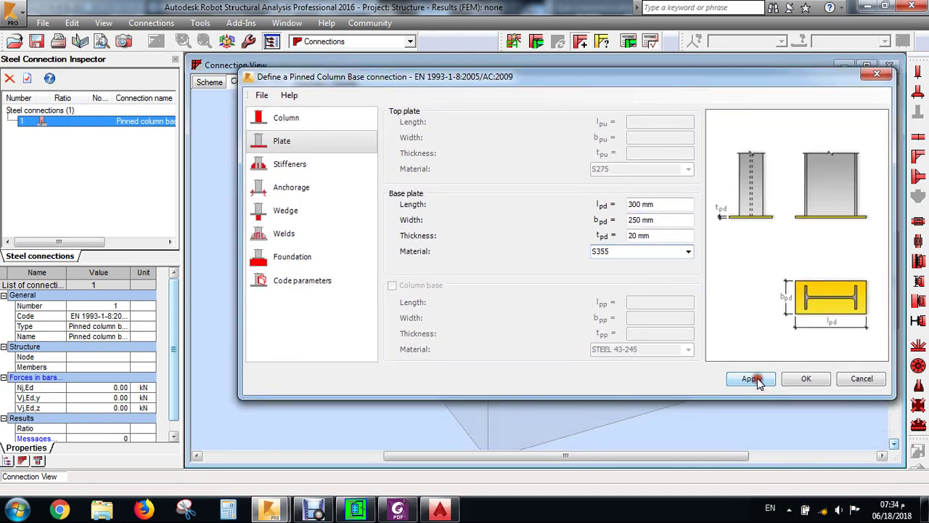
click(316, 120)
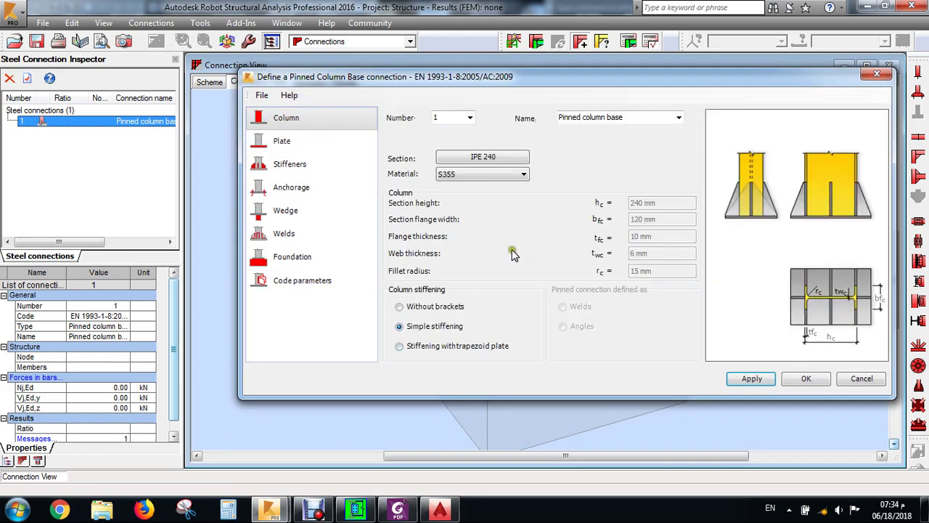
click(326, 143)
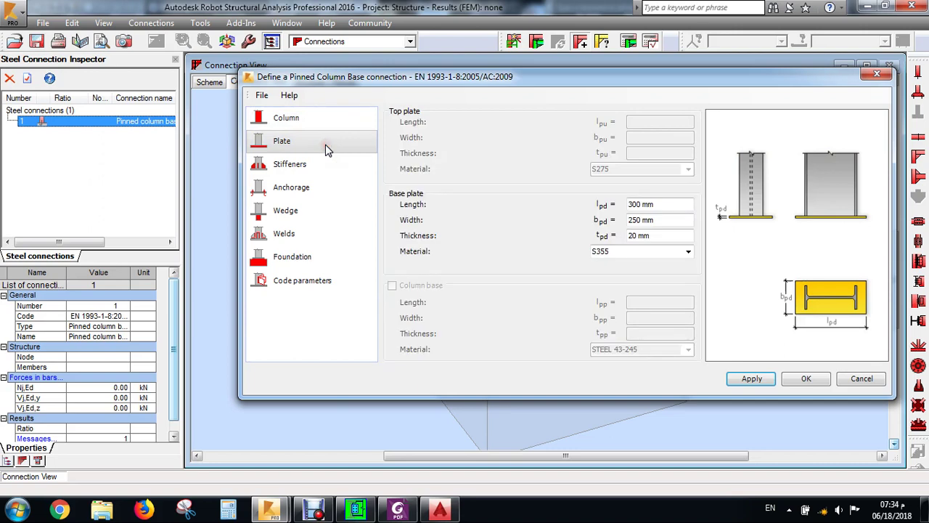
click(312, 118)
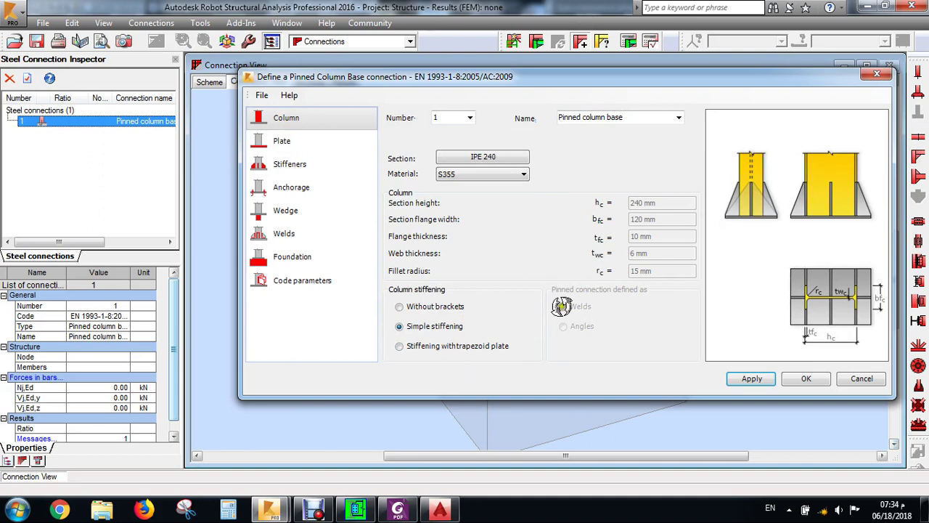
click(339, 142)
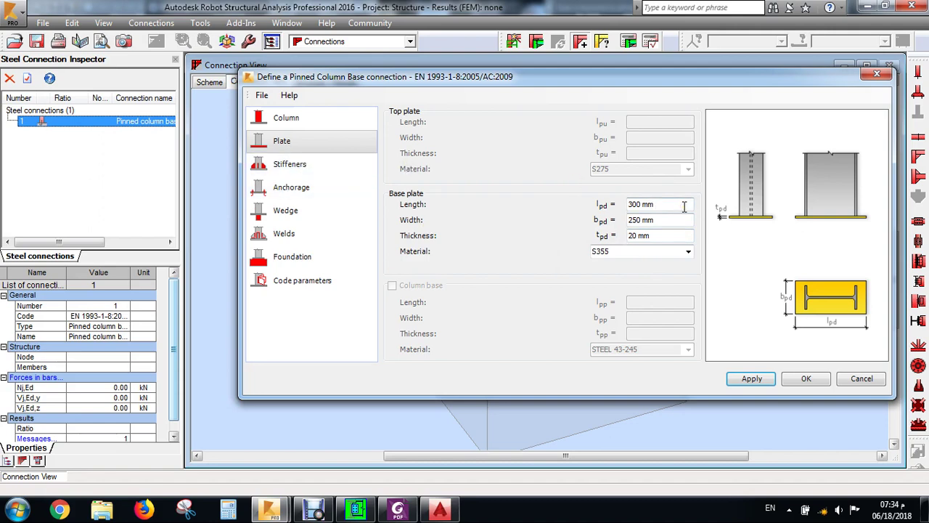
Step: Set the stiffener thickness to 12 mm and choose the first stiffener type
click(316, 165)
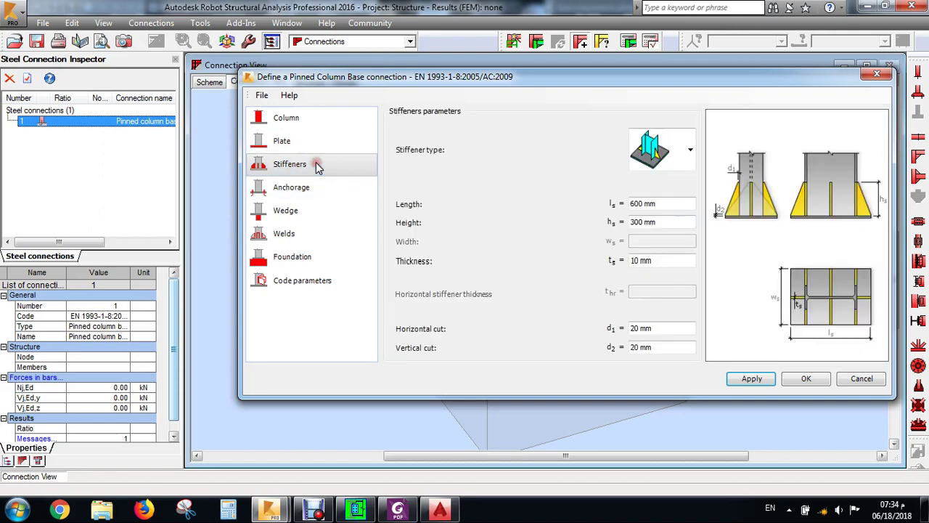
click(653, 260)
text(12)
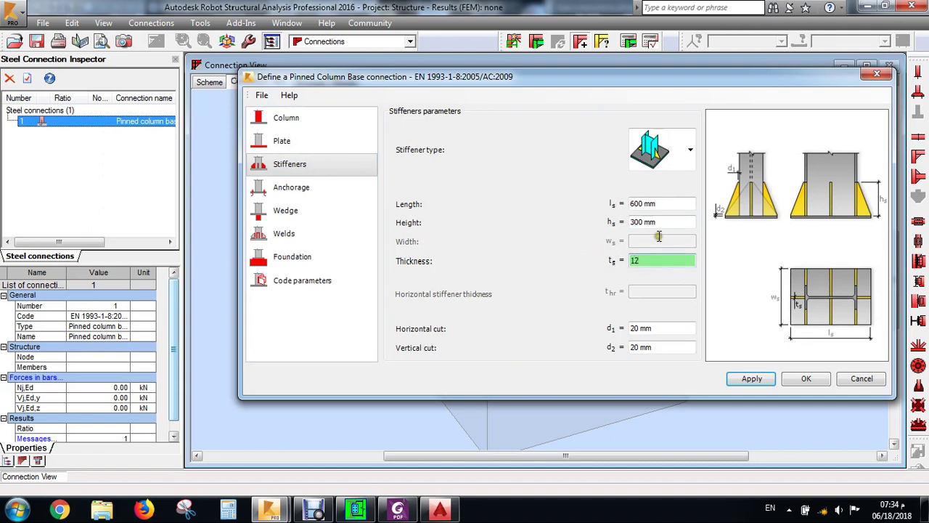
click(682, 150)
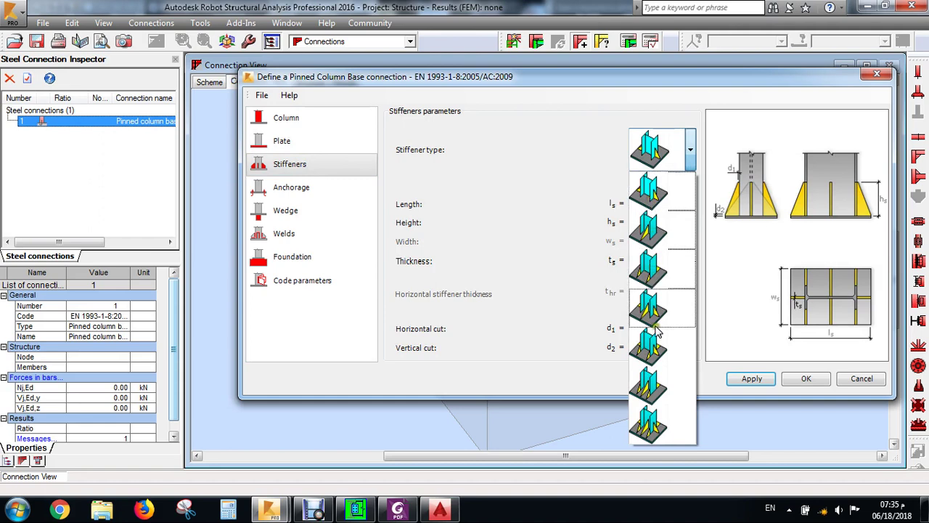
click(670, 190)
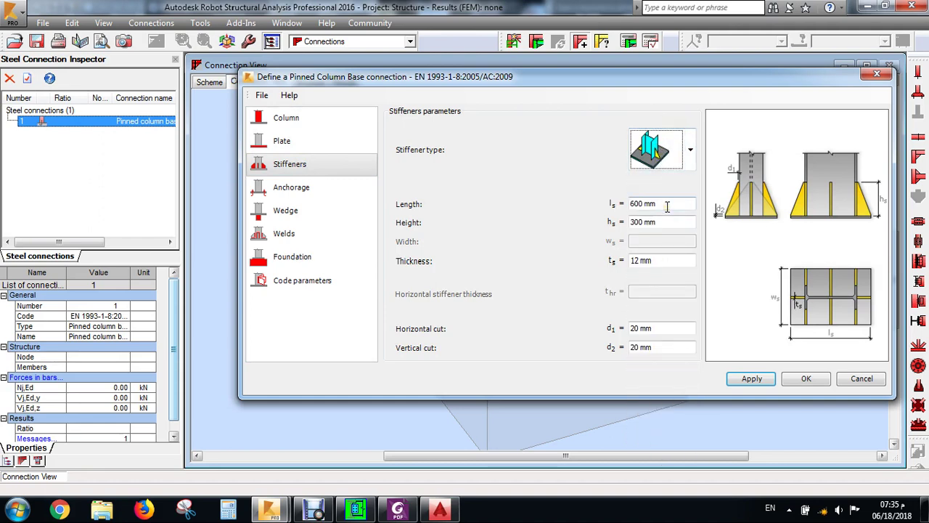
Step: Set the stiffener length to 300 mm and the height to 150 mm
click(638, 204)
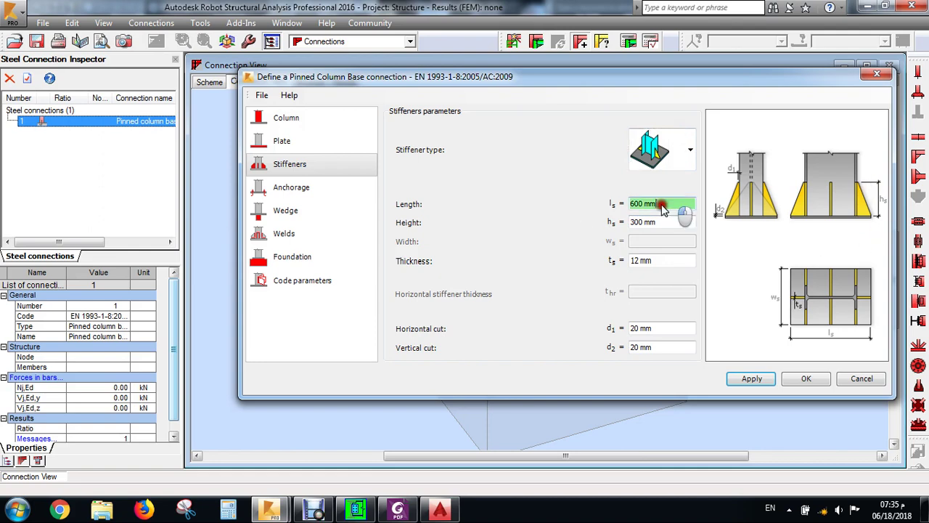
text(500)
key(Return)
text(300)
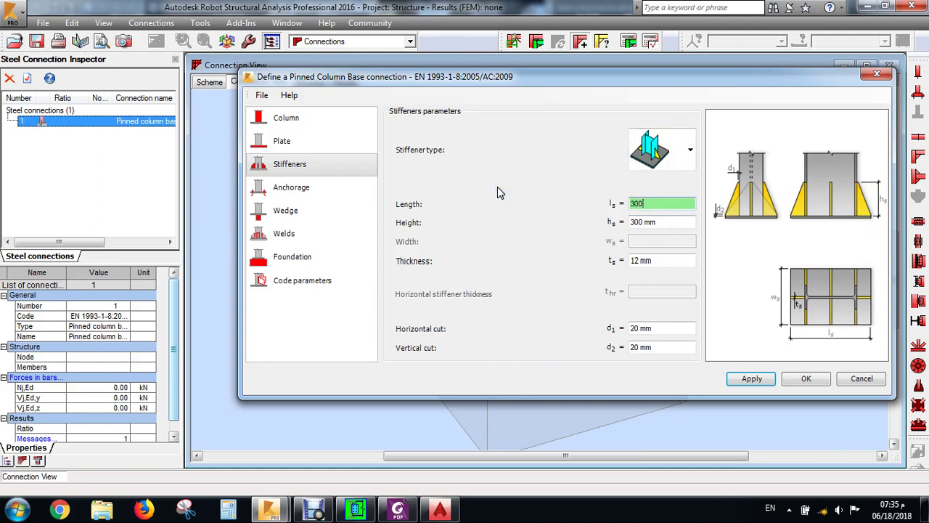
click(589, 221)
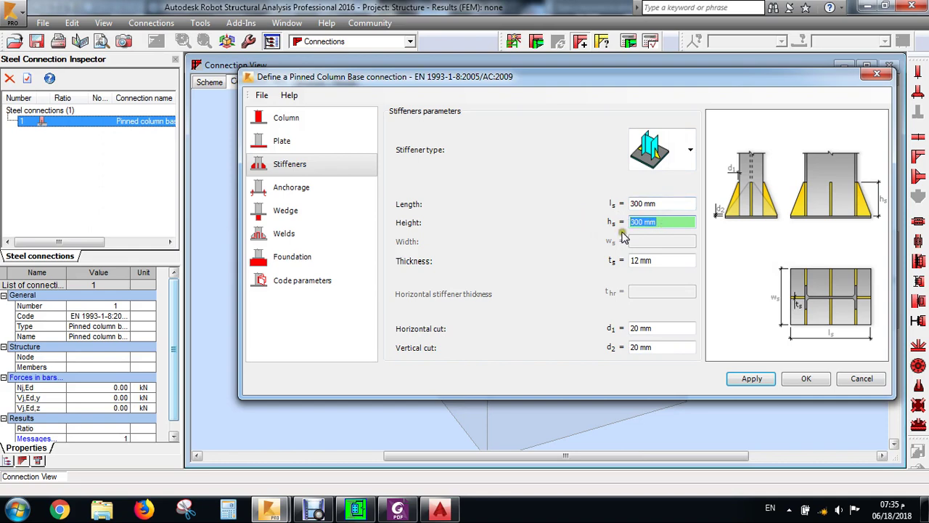
text(100)
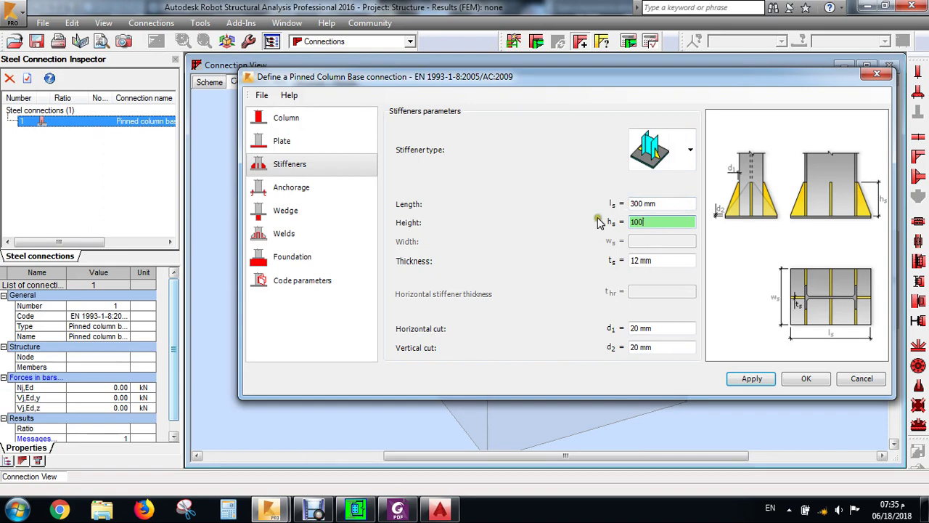
double_click(656, 226)
text(1)
Step: Try a stiffener length of 600 mm, compare it with the base plate size, and apply a length of 300 mm instead
double_click(662, 204)
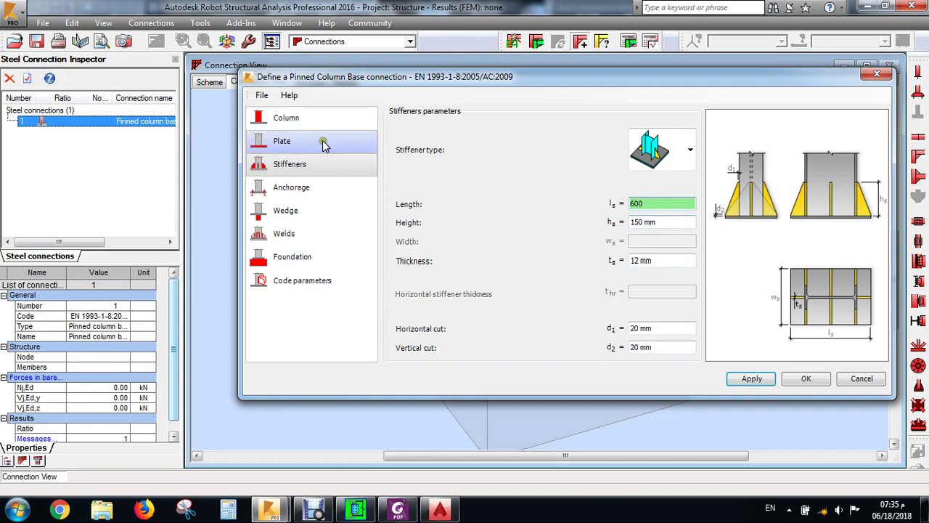
click(289, 141)
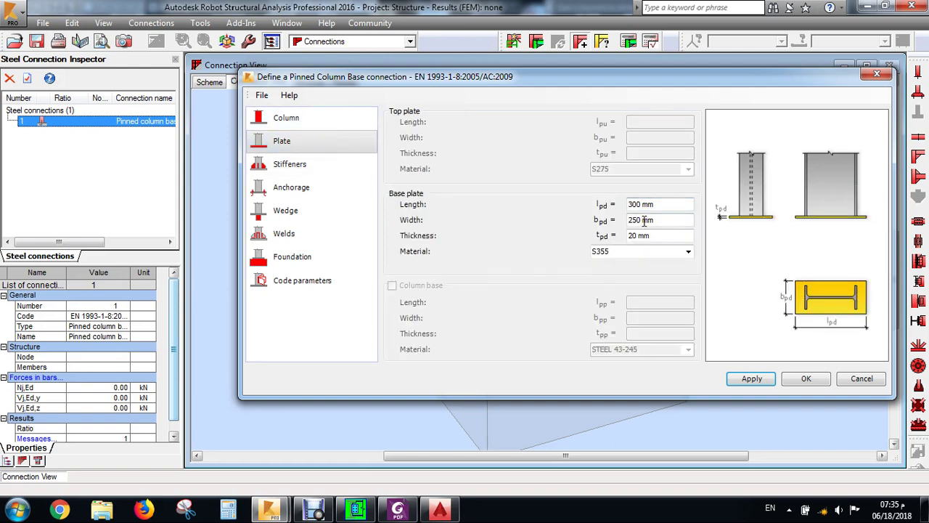
click(301, 162)
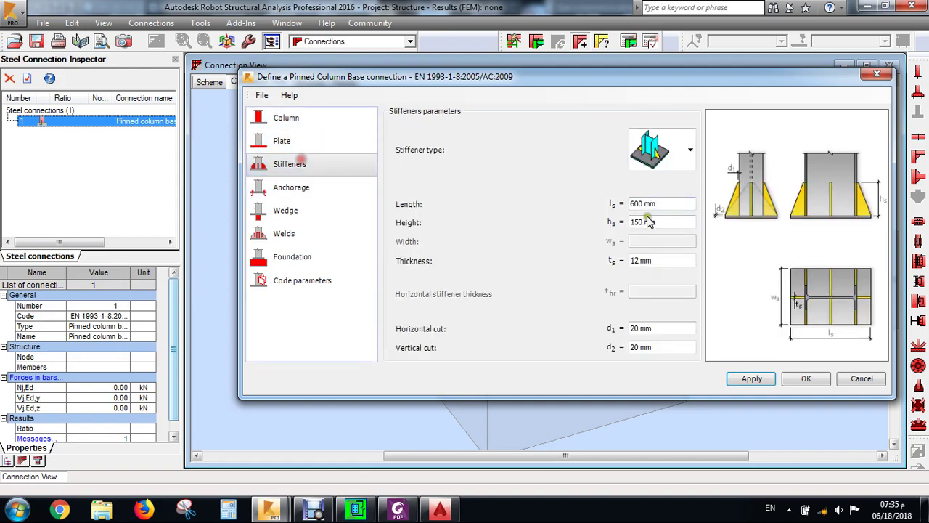
double_click(637, 204)
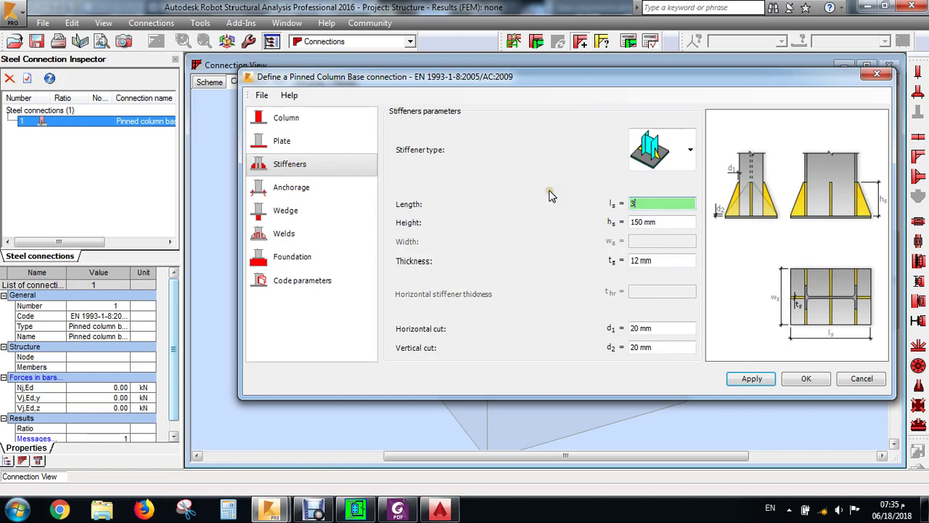
text(300)
click(755, 380)
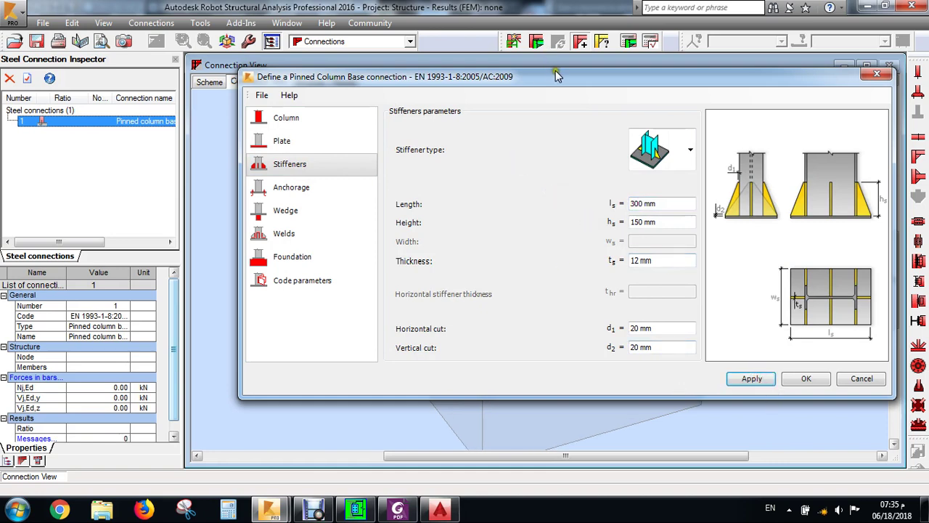
Step: Inspect the stiffeners in the 3D connection model, and set and apply a stiffener height of 100 mm
drag(552, 76, 519, 349)
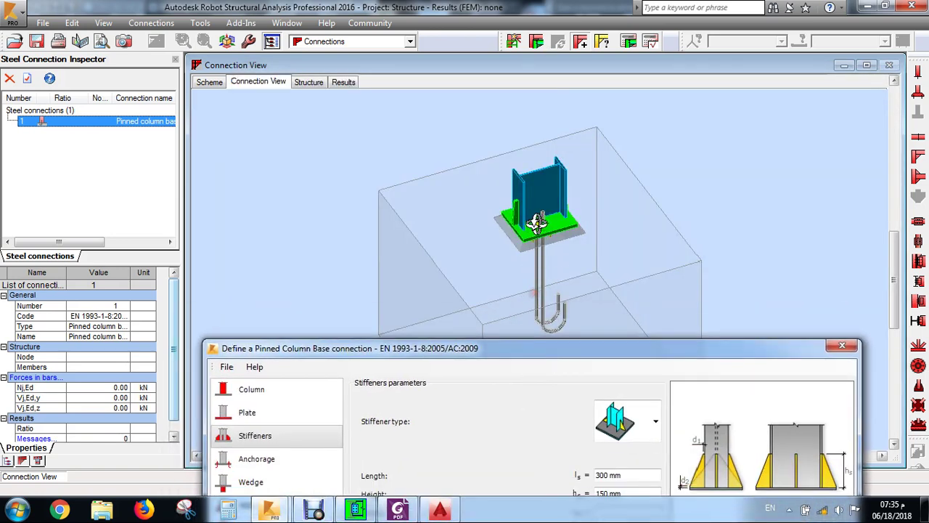
scroll(539, 233, up, 3)
scroll(460, 137, up, 2)
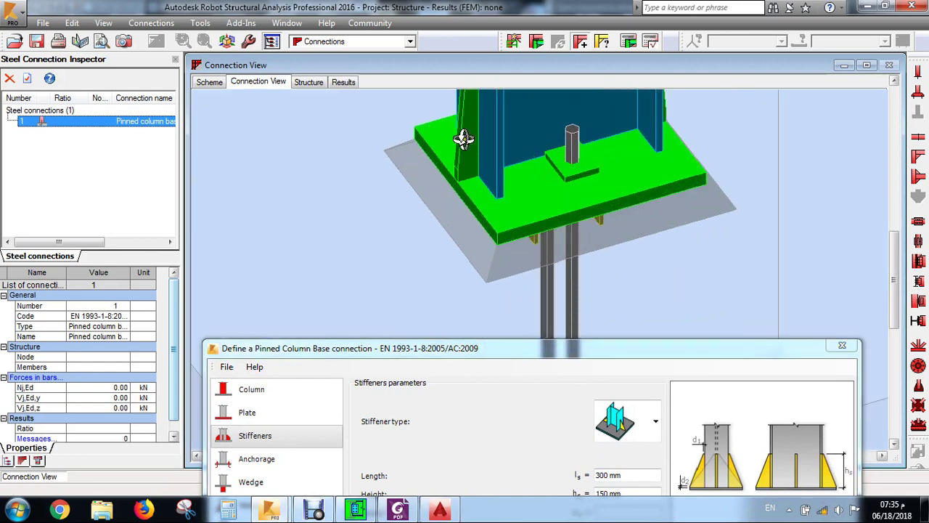
scroll(468, 145, down, 1)
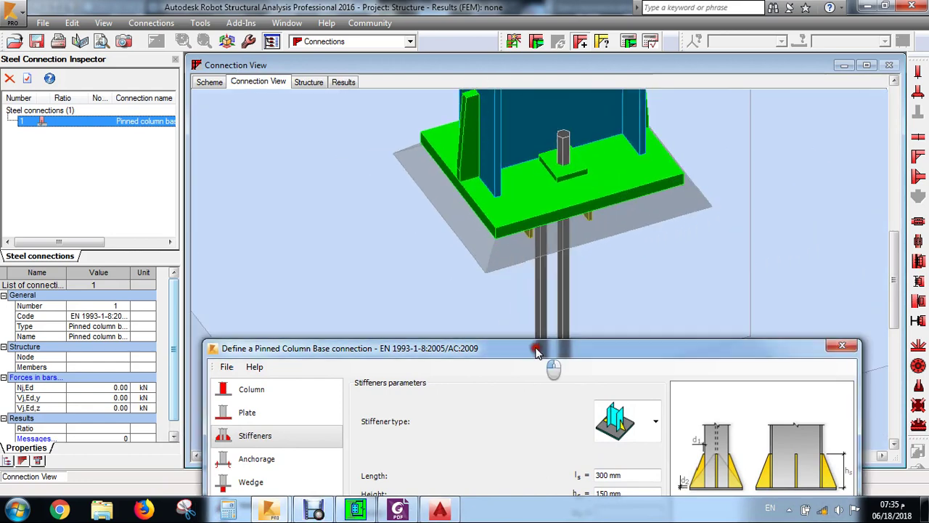
drag(544, 349, 563, 77)
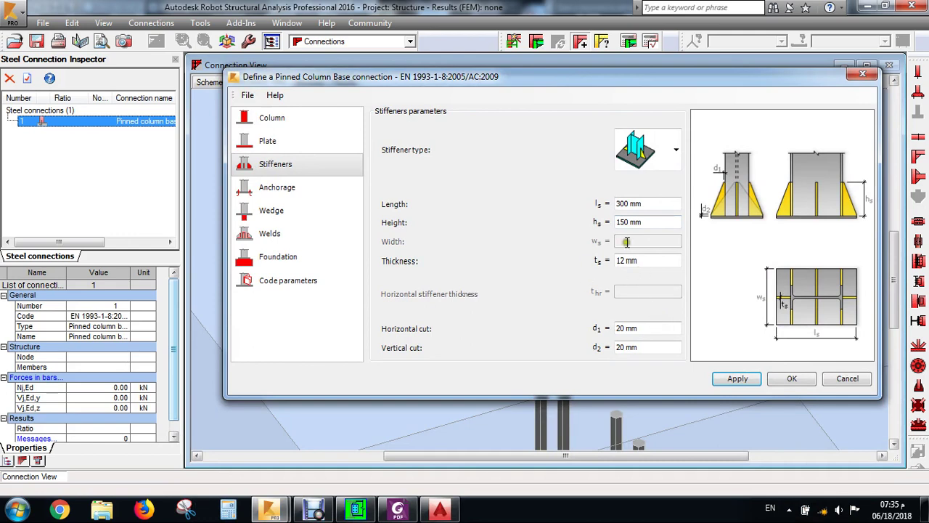
click(652, 222)
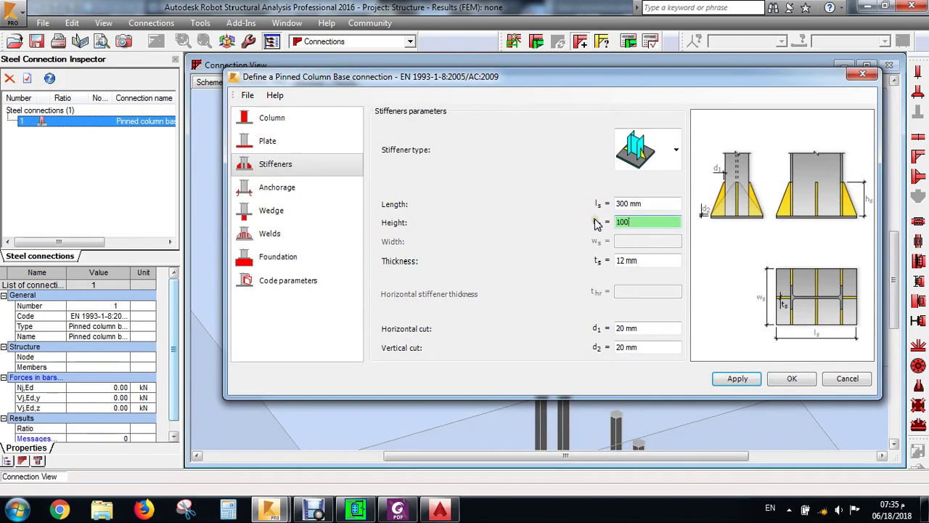
text(100)
click(736, 378)
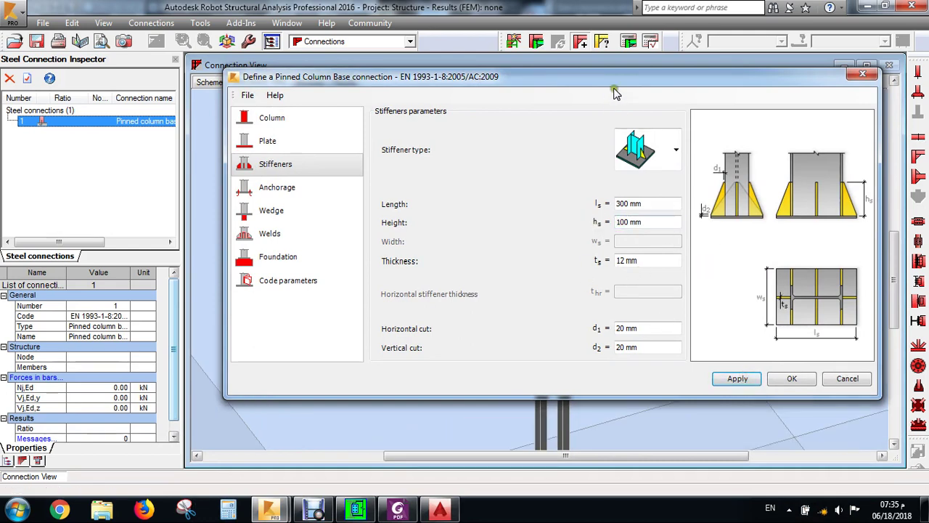
Step: Set the stiffener length to 200 mm and apply it to the connection
drag(614, 77, 616, 54)
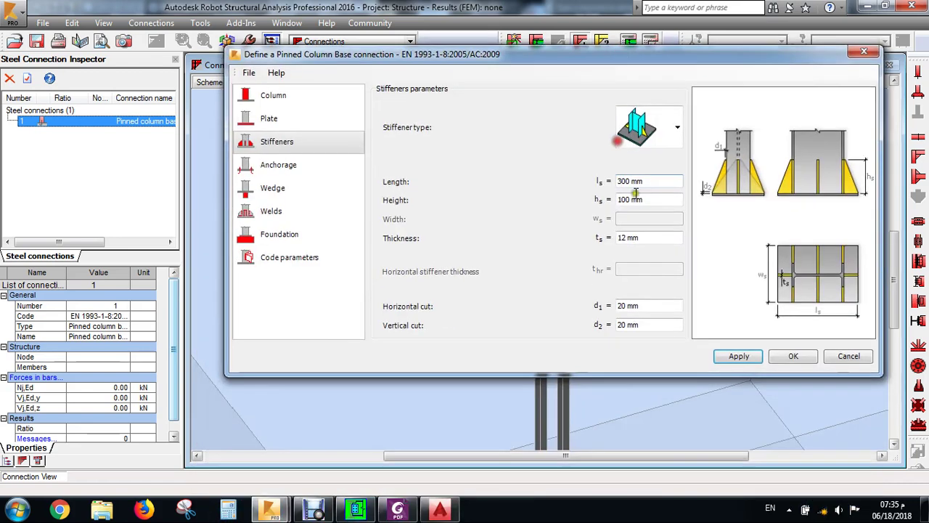
click(642, 180)
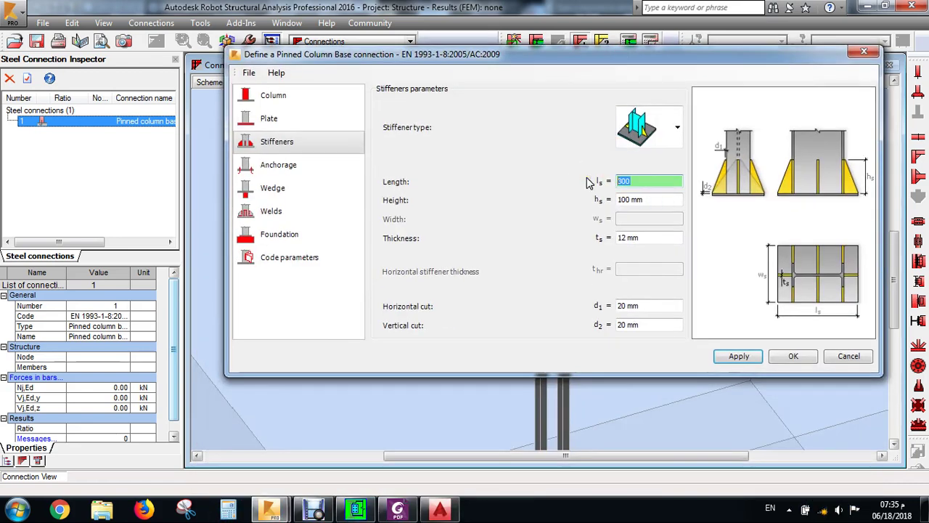
text(200)
click(738, 356)
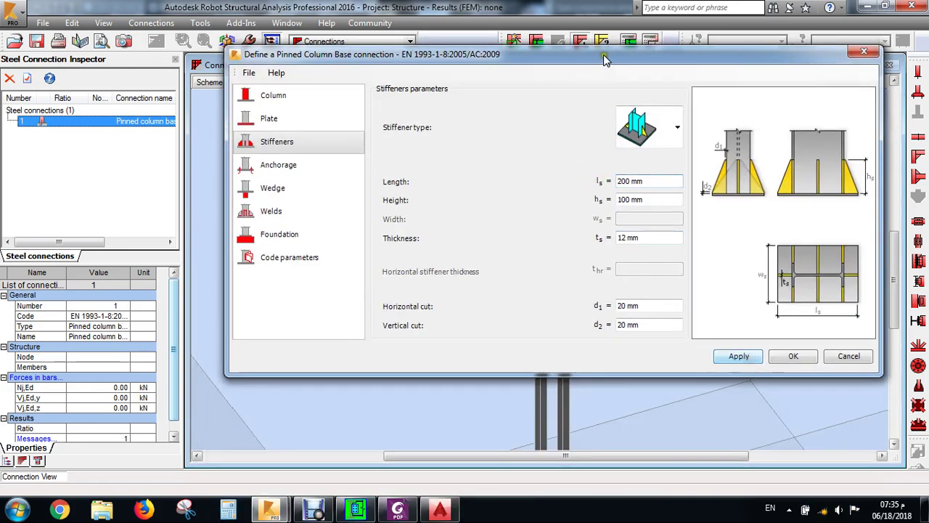
Step: Set the stiffener length to 300 mm, apply it, and check the stiffeners in the 3D connection model
drag(603, 55, 617, 110)
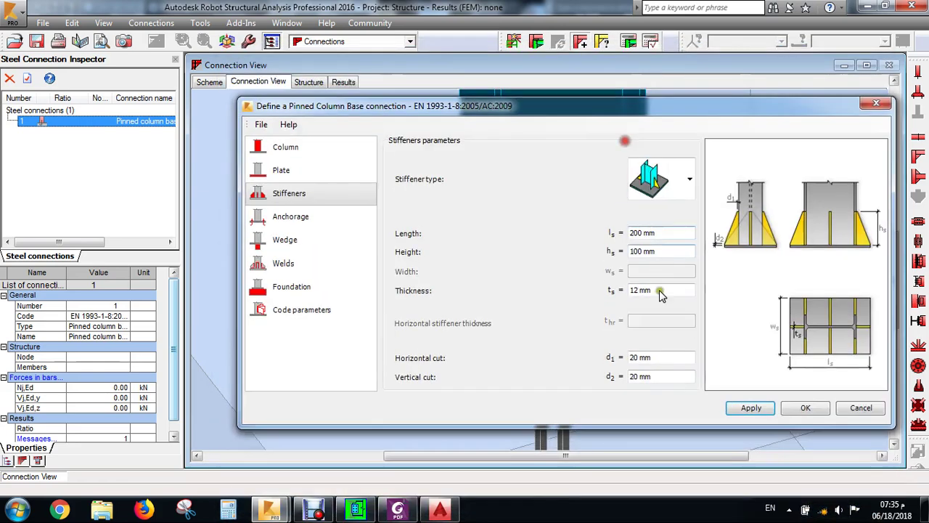
click(657, 232)
text(300)
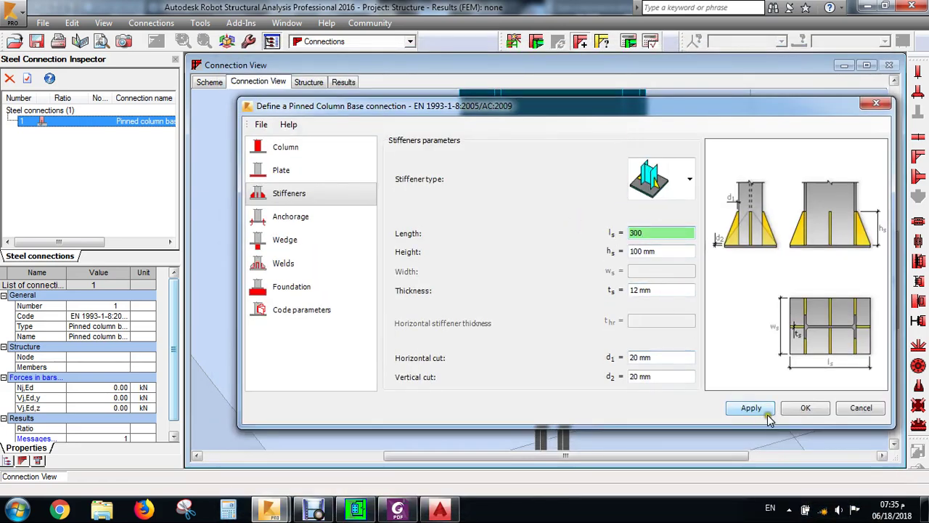
click(751, 408)
drag(603, 107, 641, 216)
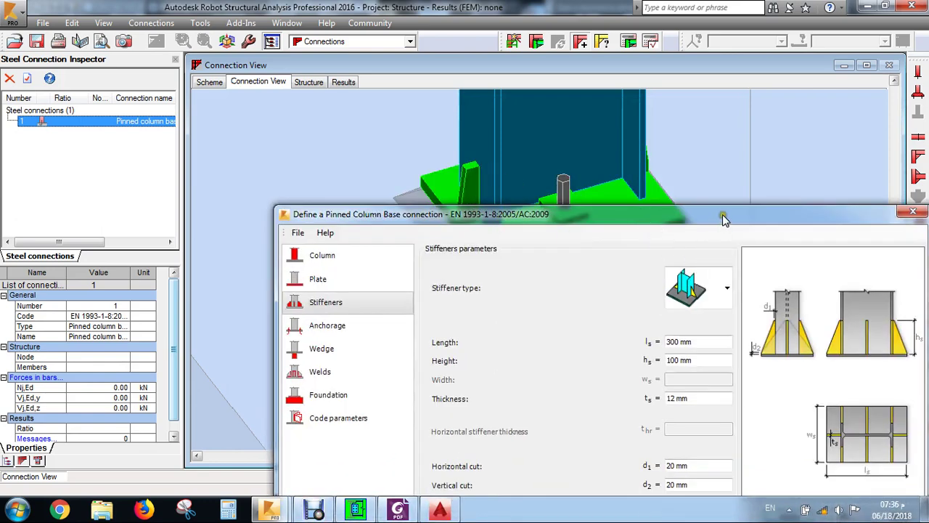
drag(724, 218, 707, 123)
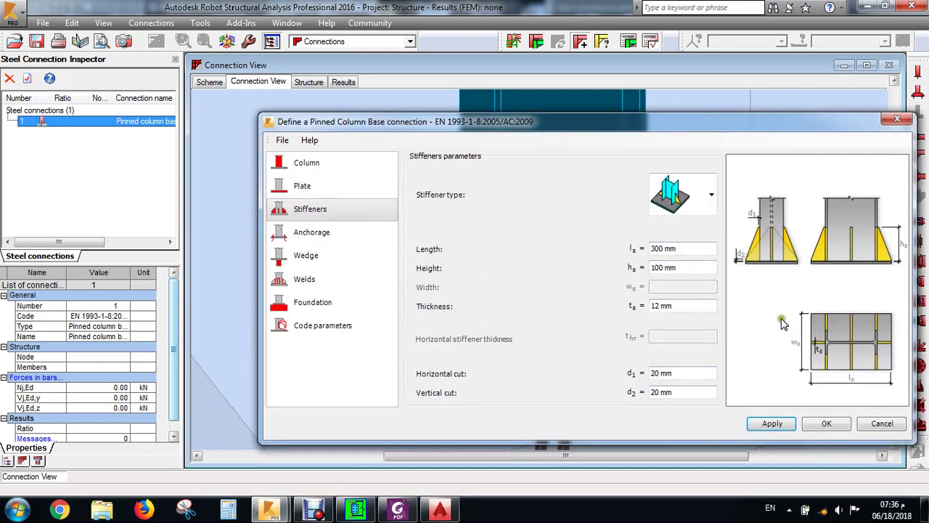
Step: Set the stiffeners' horizontal and vertical cuts to 10 mm each, apply them, and check the 3D connection model
click(683, 373)
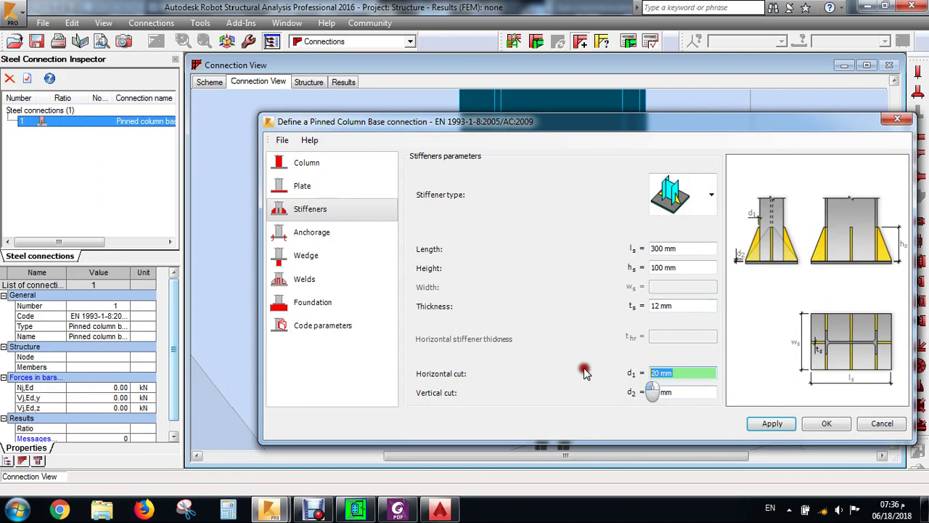
text(10)
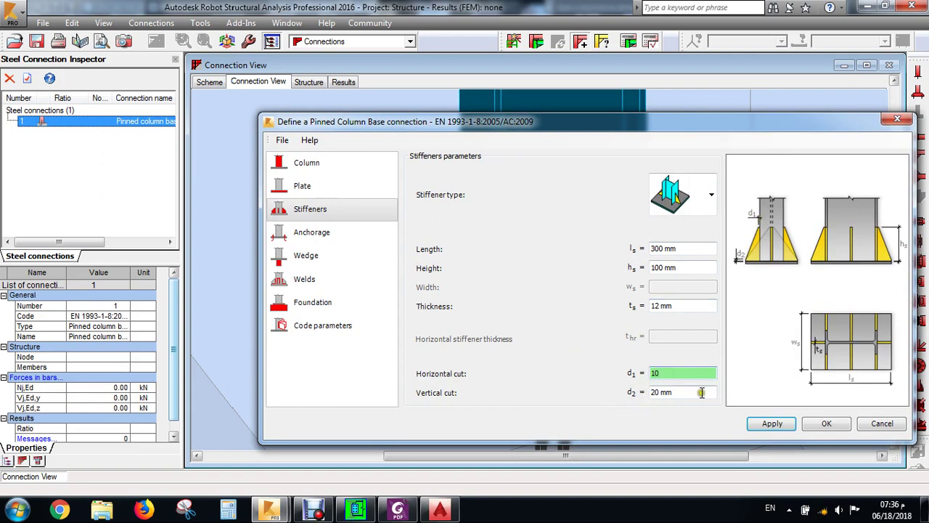
key(Tab)
text(10)
click(772, 423)
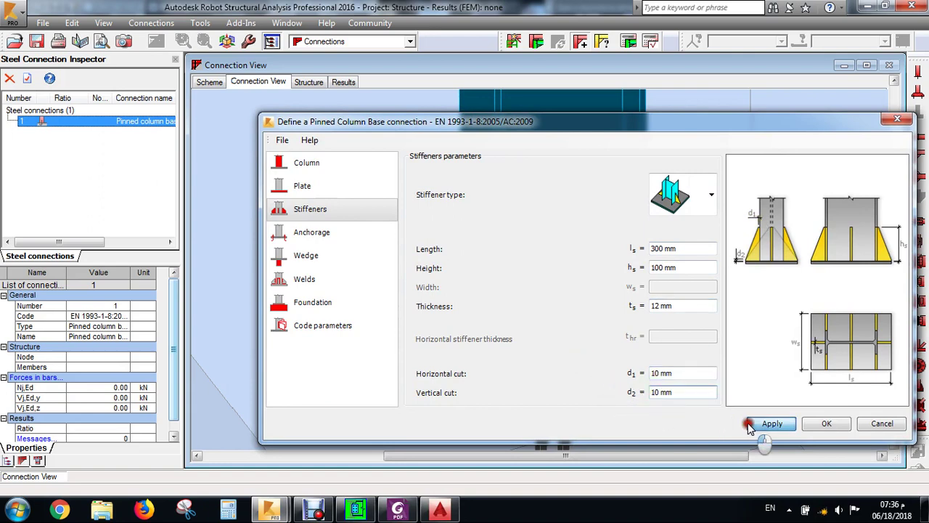
drag(600, 122, 606, 348)
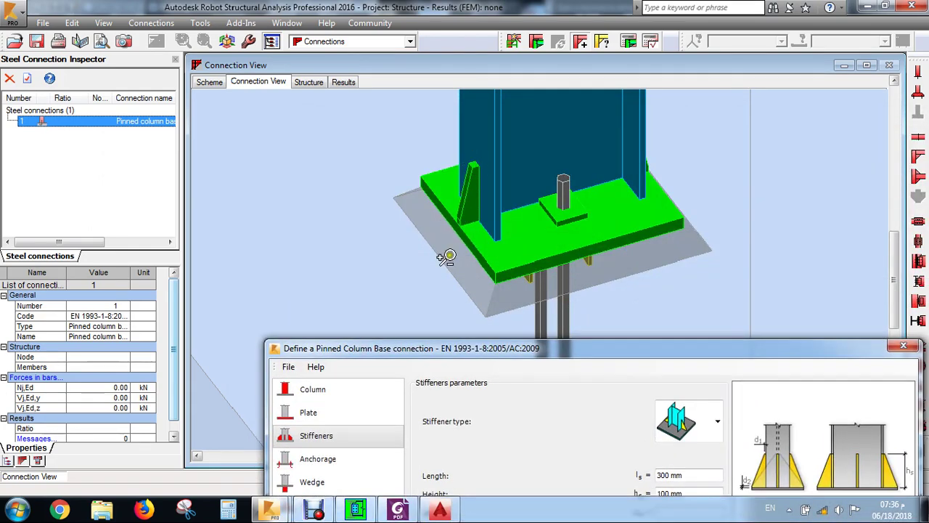
drag(628, 350, 654, 219)
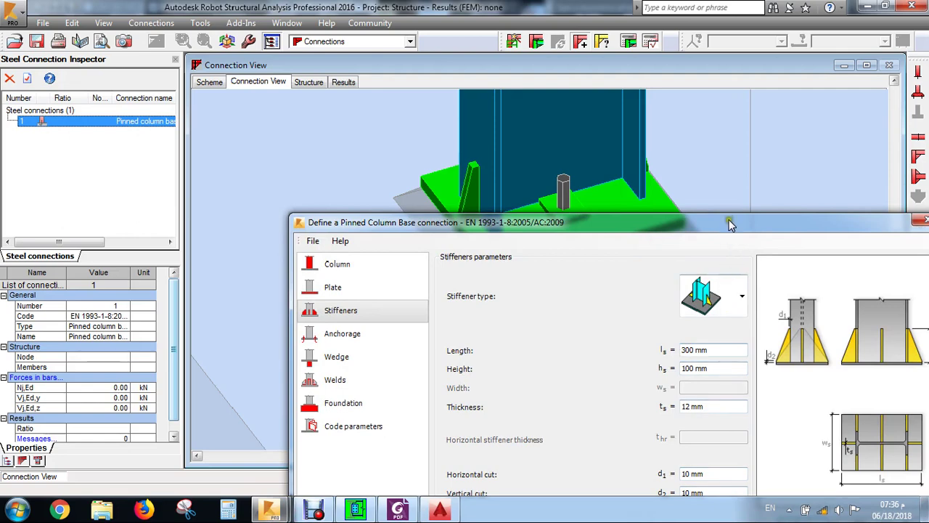
drag(730, 218, 748, 152)
Step: In the anchorage settings, choose the four-anchor arrangement with two rows and two columns between the column flanges
click(356, 267)
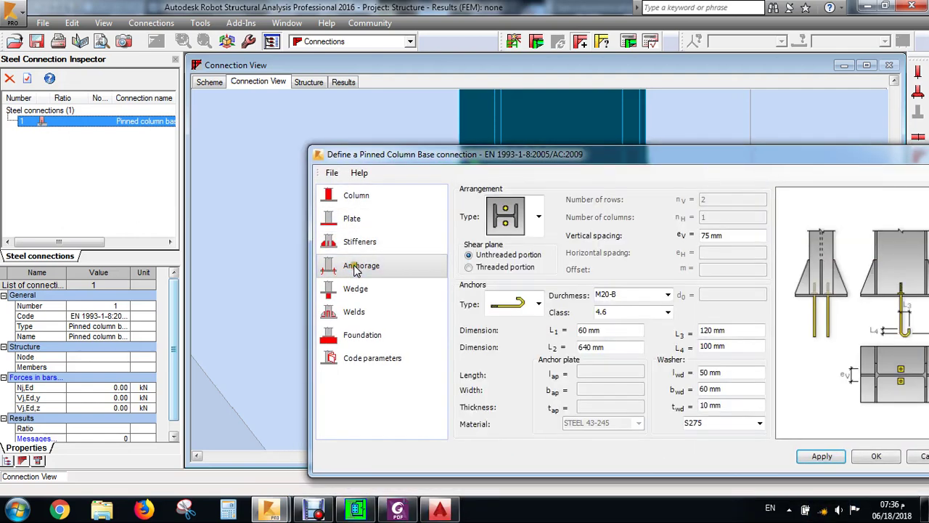
click(538, 216)
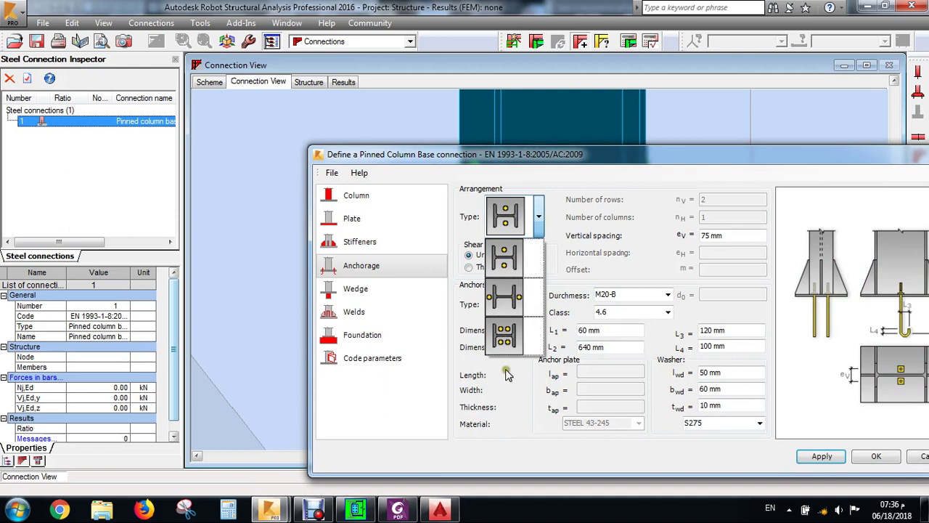
click(511, 340)
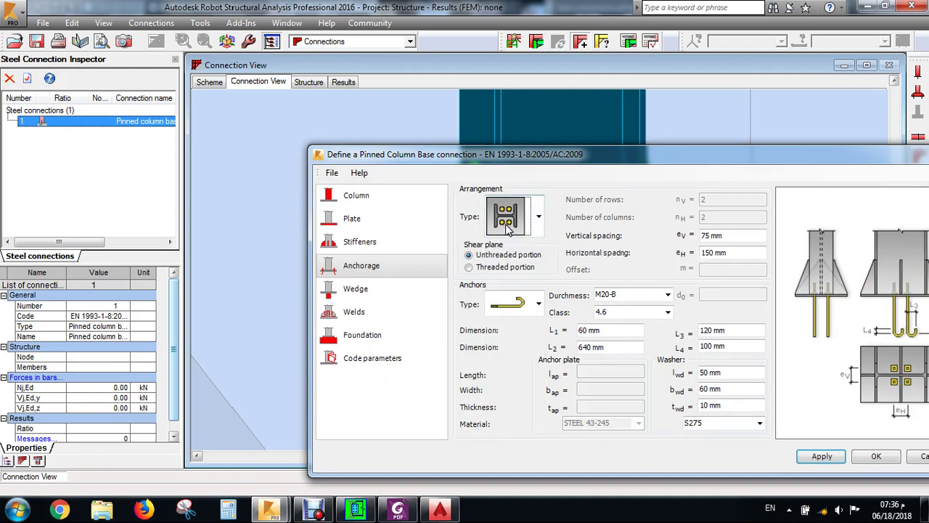
drag(752, 169, 650, 127)
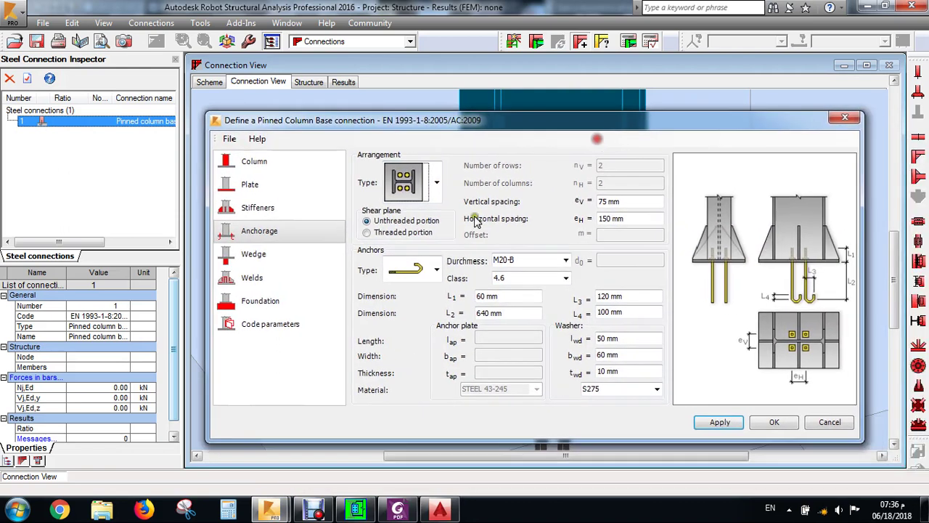
Step: Define the anchors as hooked M20 bolts of class 4.6, with the four-anchor arrangement selected
click(436, 270)
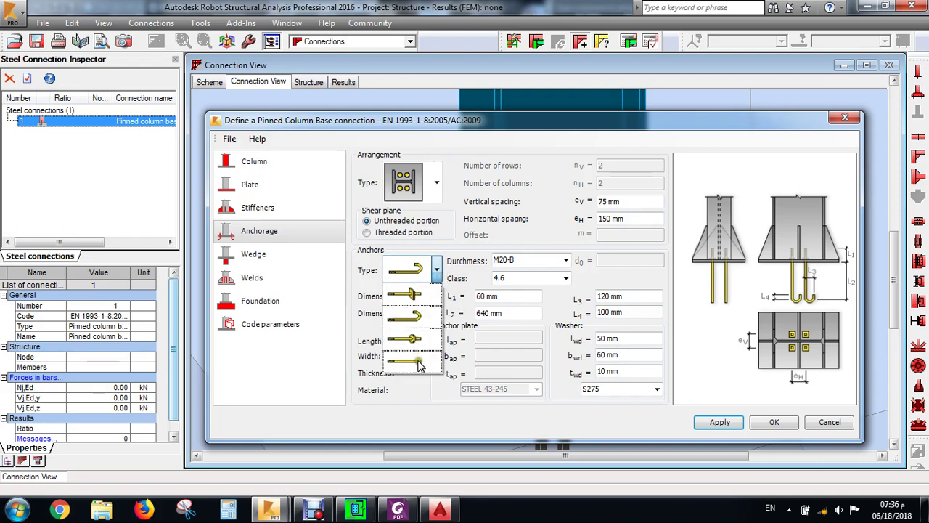
click(426, 318)
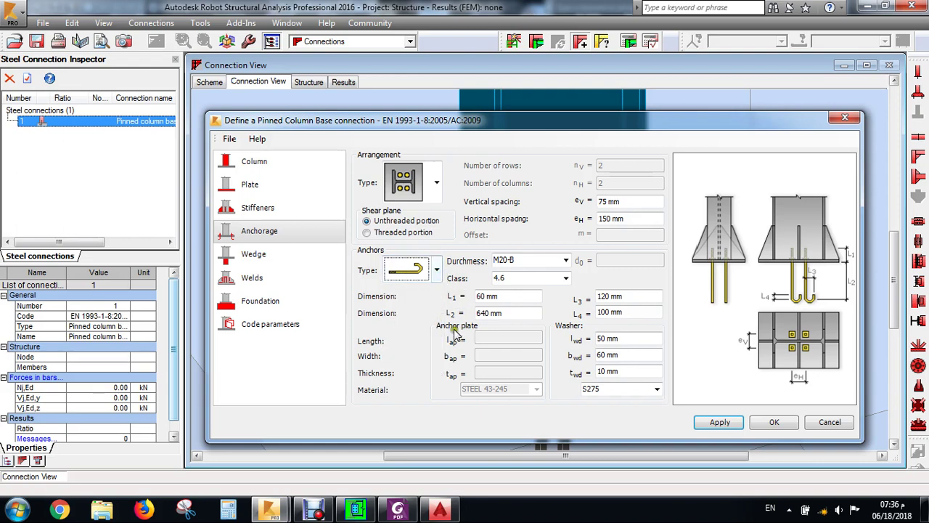
click(565, 260)
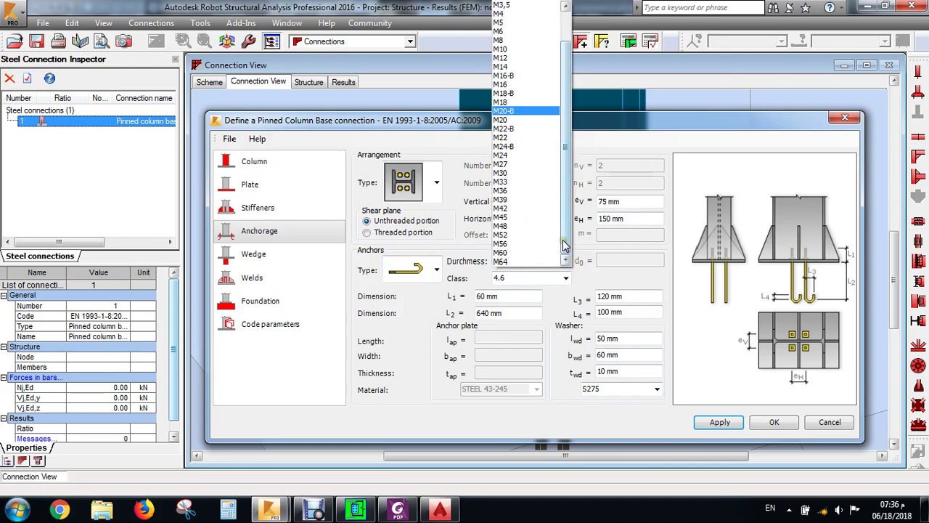
click(535, 120)
click(566, 278)
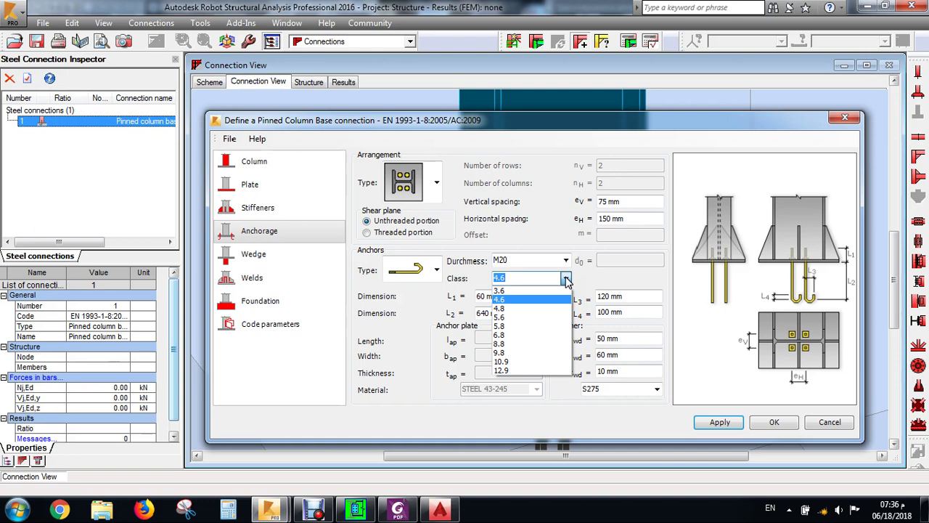
click(506, 308)
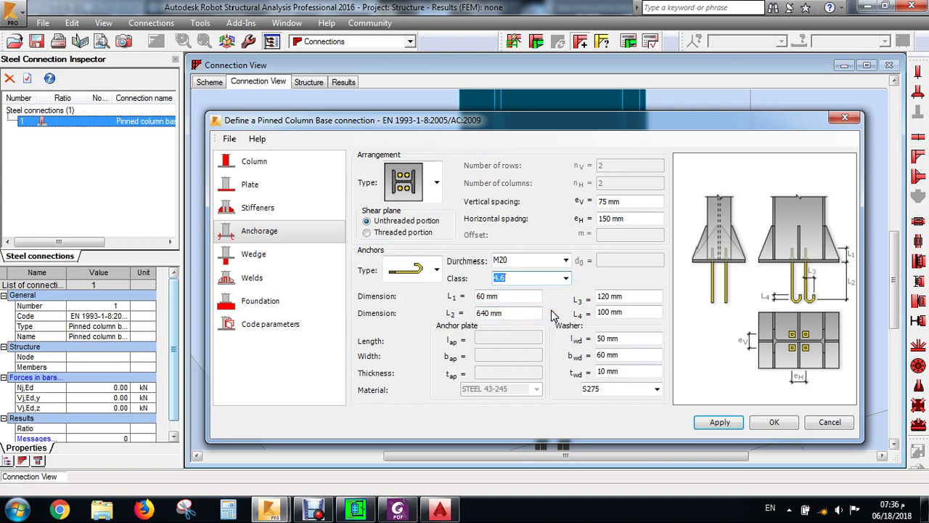
mouse_move(603, 125)
mouse_down()
mouse_move(570, 508)
mouse_move(642, 337)
mouse_move(611, 128)
mouse_up()
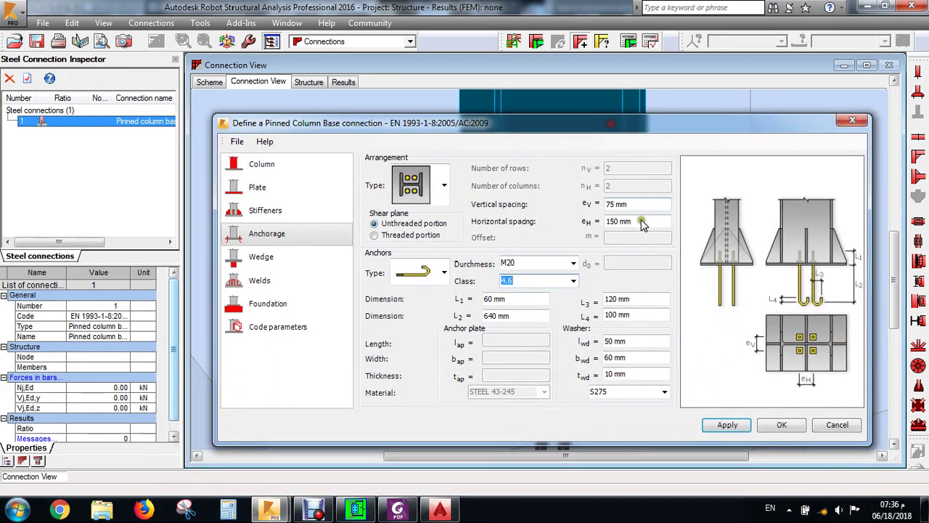
click(434, 188)
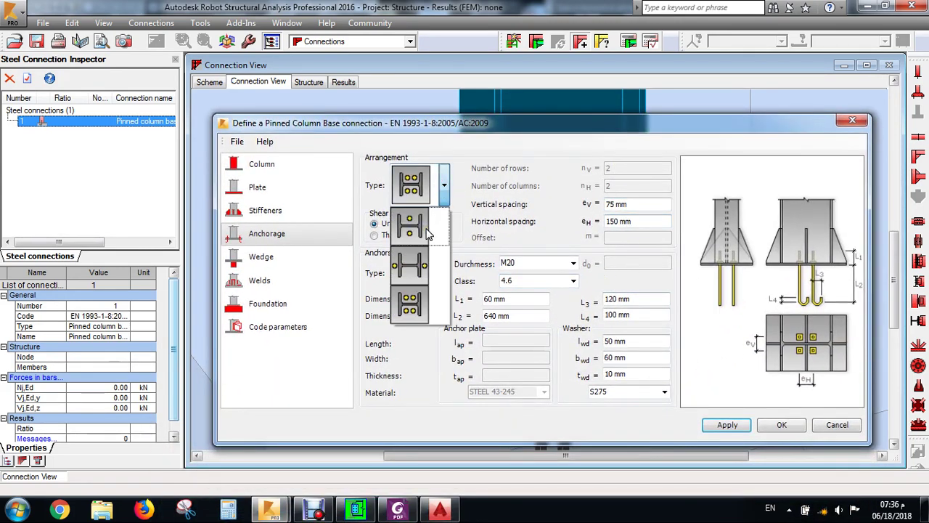
click(430, 300)
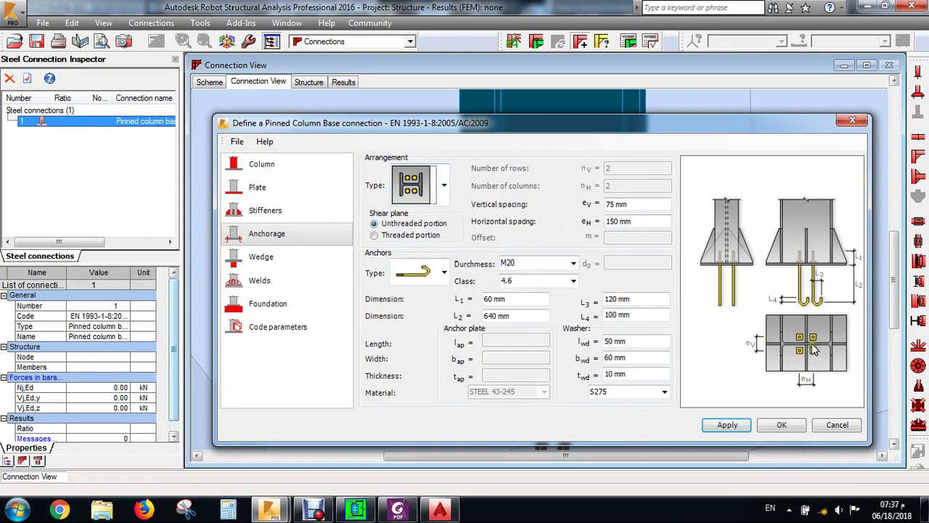
Step: Set the vertical anchor spacing to 100 mm, apply it, and check the anchors in the 3D model
click(641, 204)
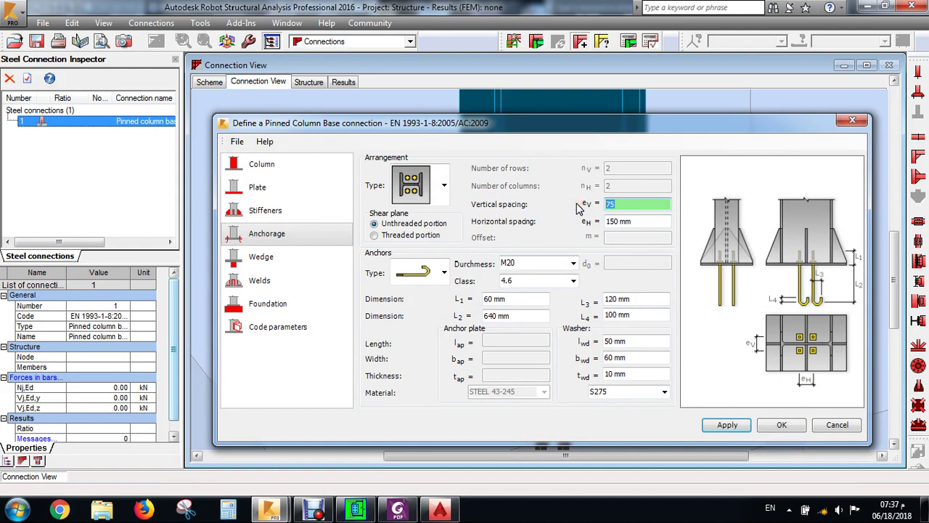
text(100)
key(Tab)
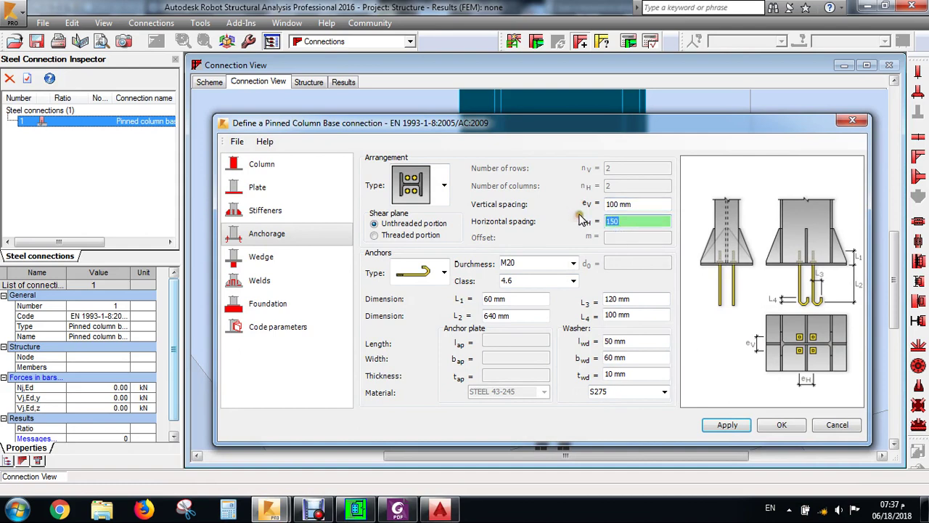
click(729, 425)
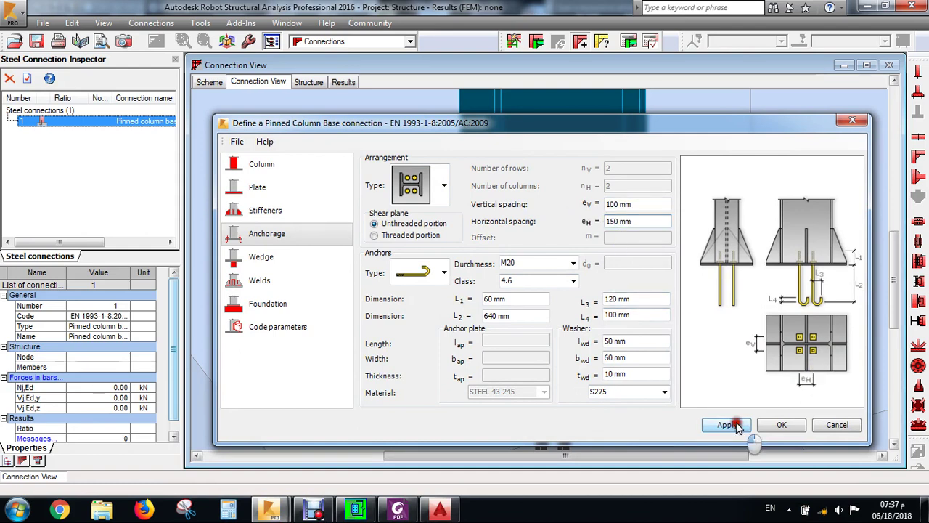
drag(548, 130, 581, 238)
Step: Set the horizontal anchor spacing to 100 mm, apply it, and check the anchors in the 3D model
double_click(659, 332)
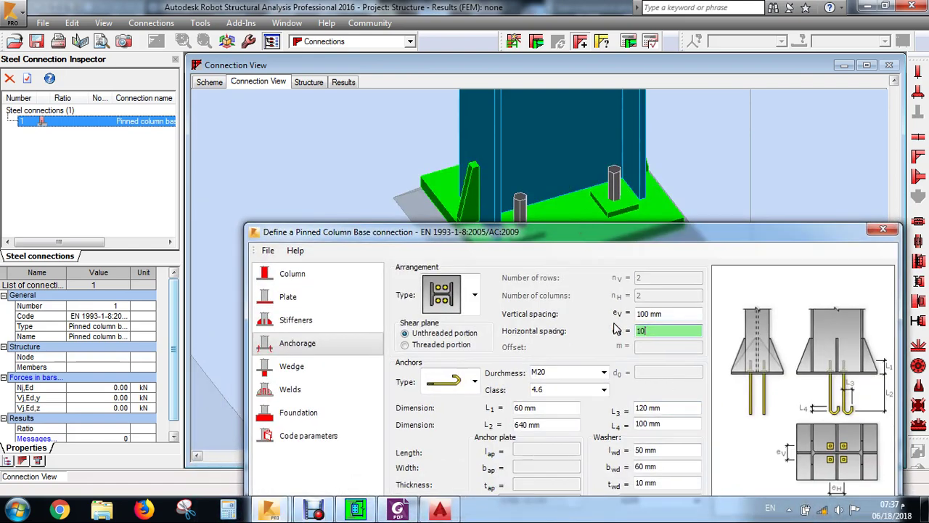
drag(722, 245, 679, 121)
click(716, 409)
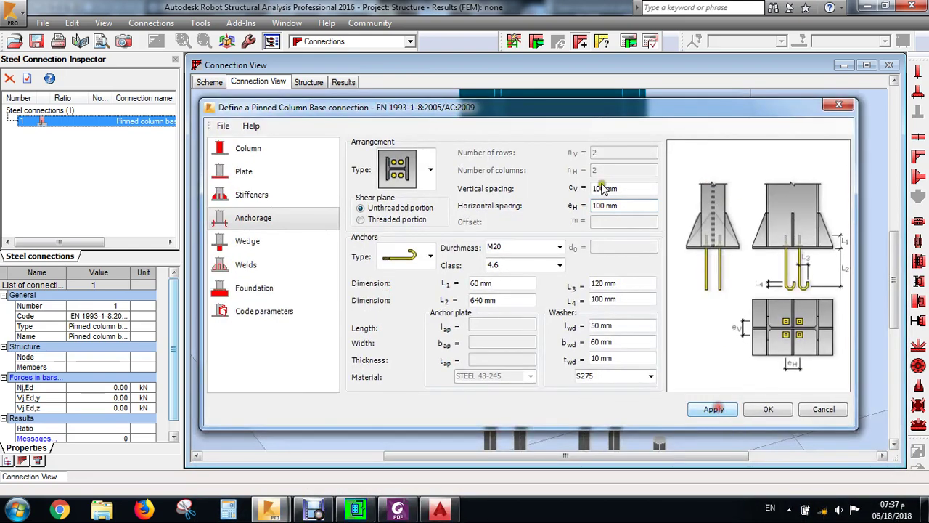
drag(561, 114, 586, 197)
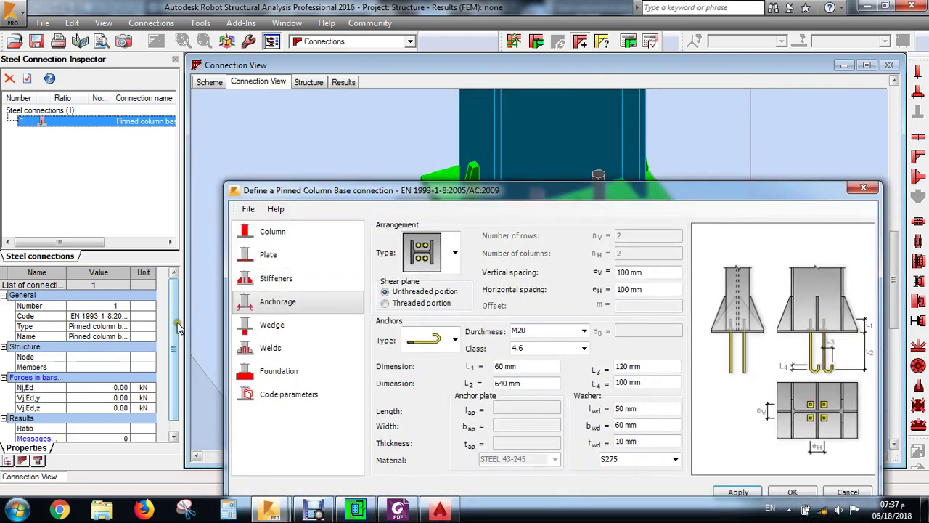
drag(173, 401, 173, 411)
drag(590, 192, 572, 75)
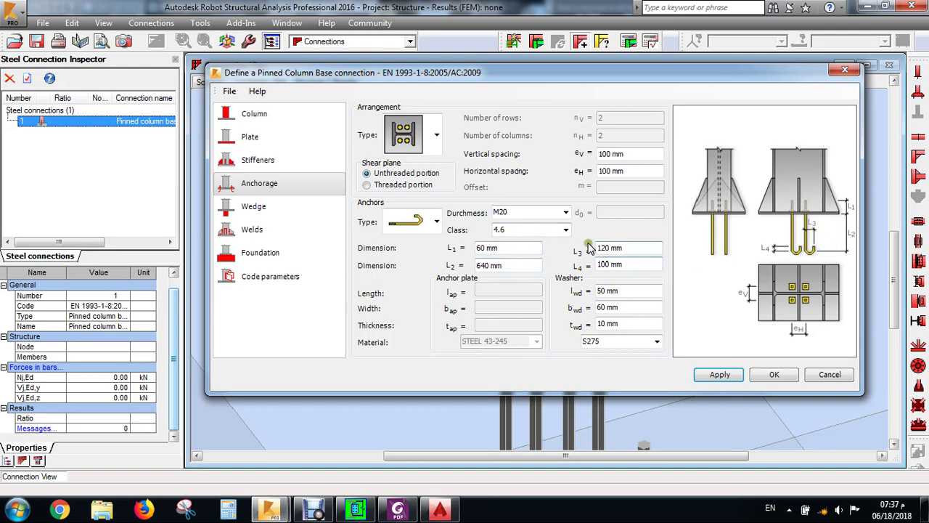
Step: Set the anchor dimension L2 to 400 mm and apply it to the connection
drag(508, 270, 405, 245)
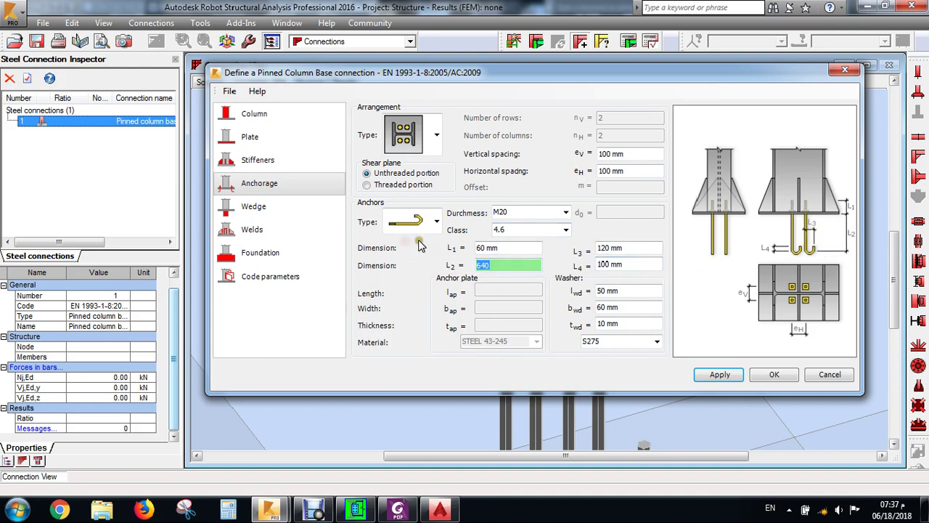
text(400)
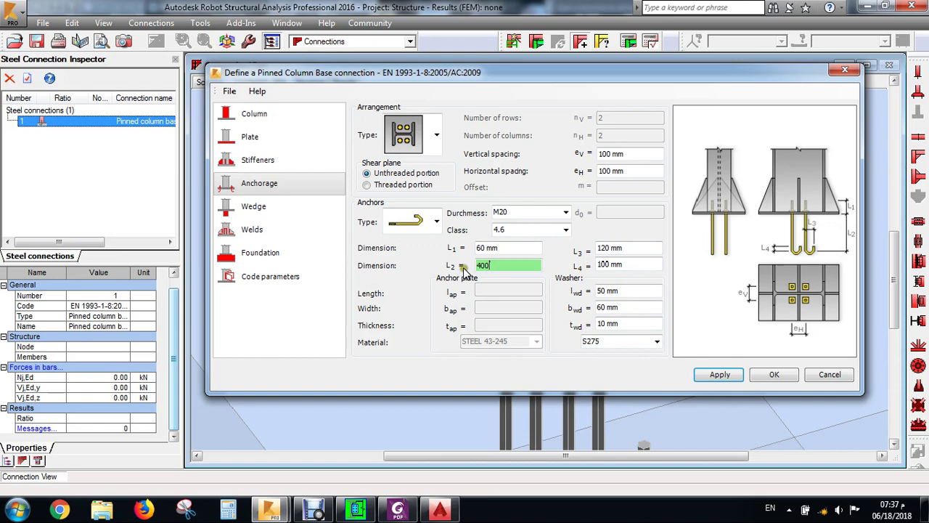
click(719, 374)
drag(523, 73, 563, 150)
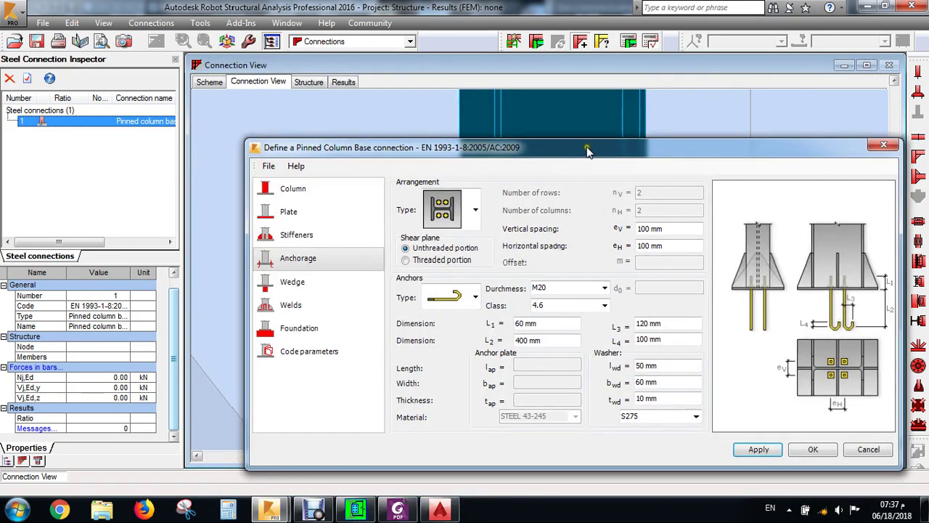
Step: Set the welds to 10 mm for the main plate and 6 mm for the wedge and stiffeners, and apply them
click(341, 282)
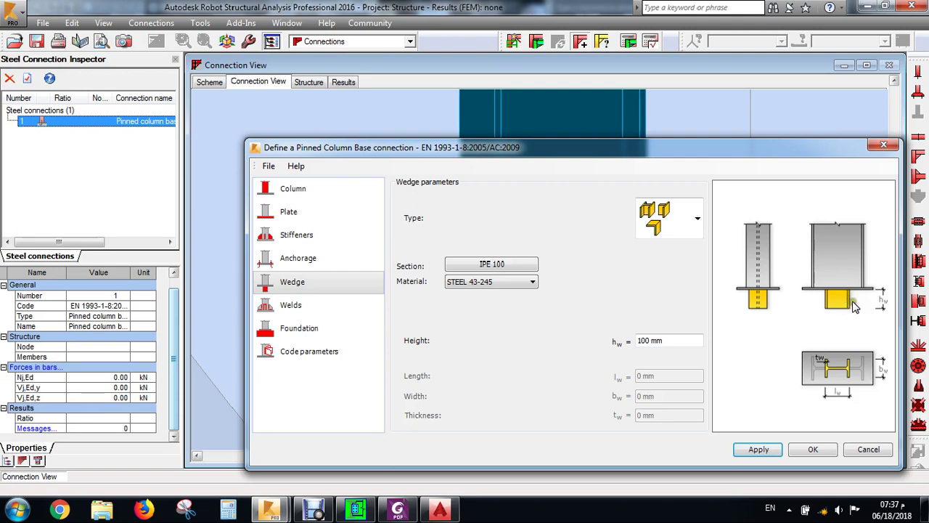
click(303, 306)
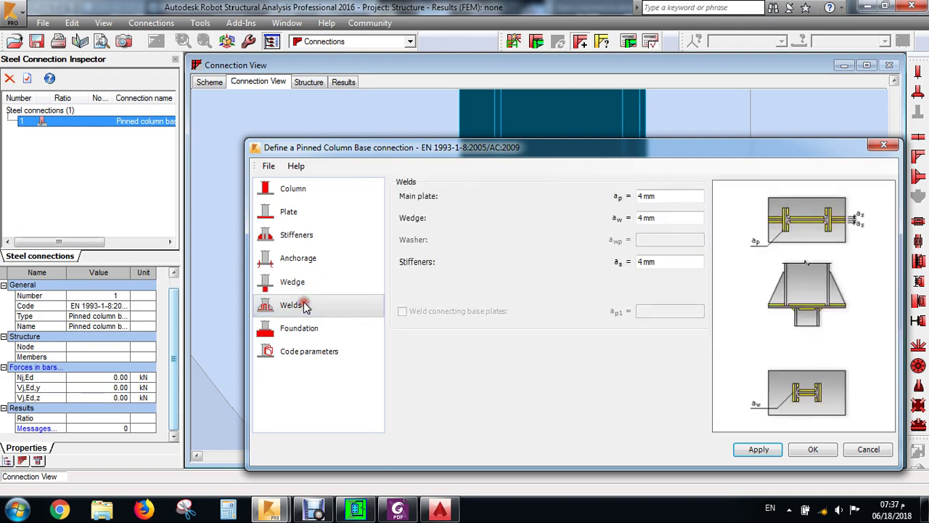
click(679, 196)
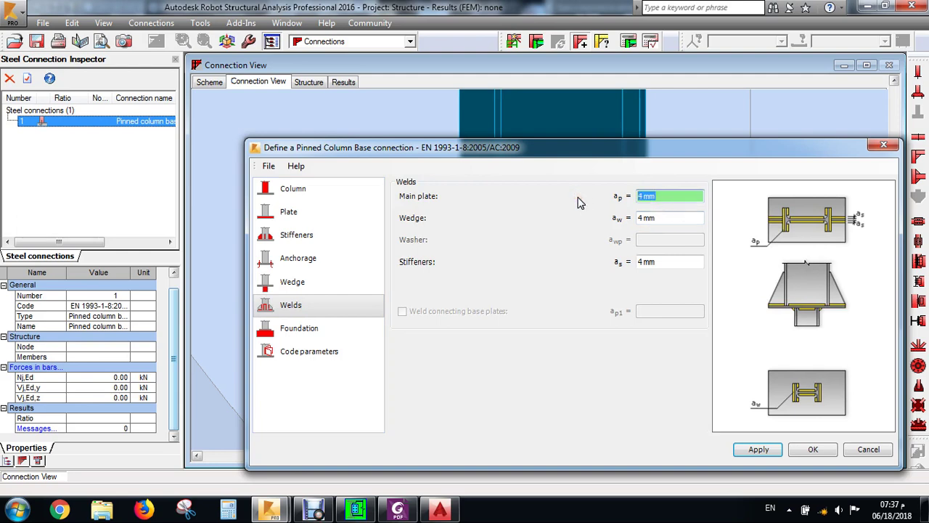
click(671, 219)
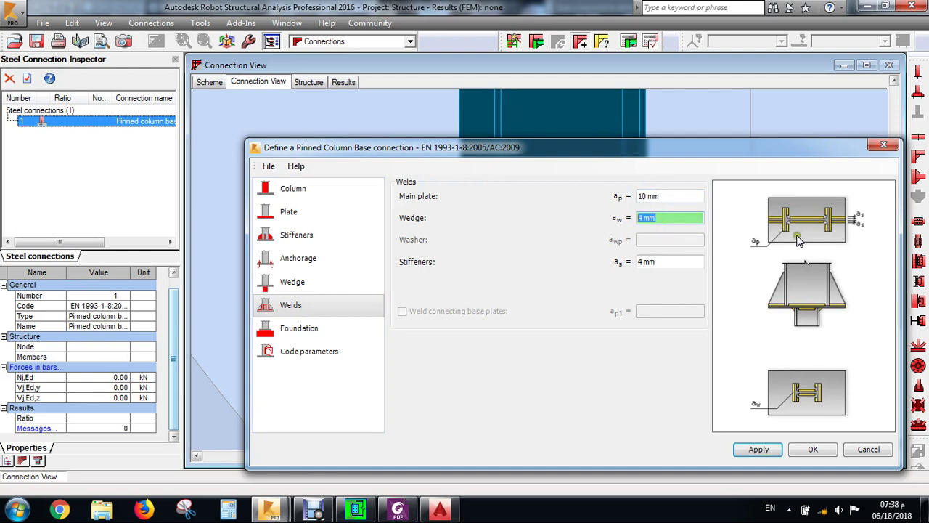
click(646, 218)
text(6)
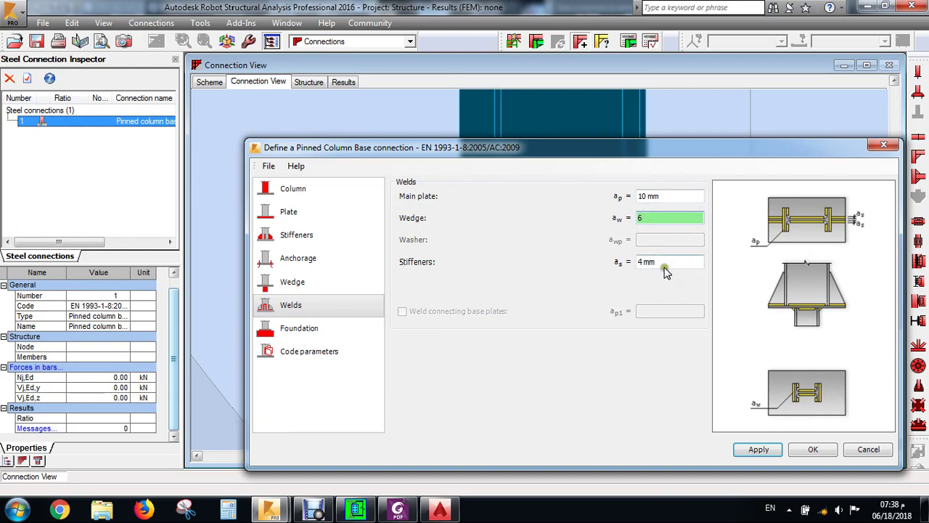
click(662, 263)
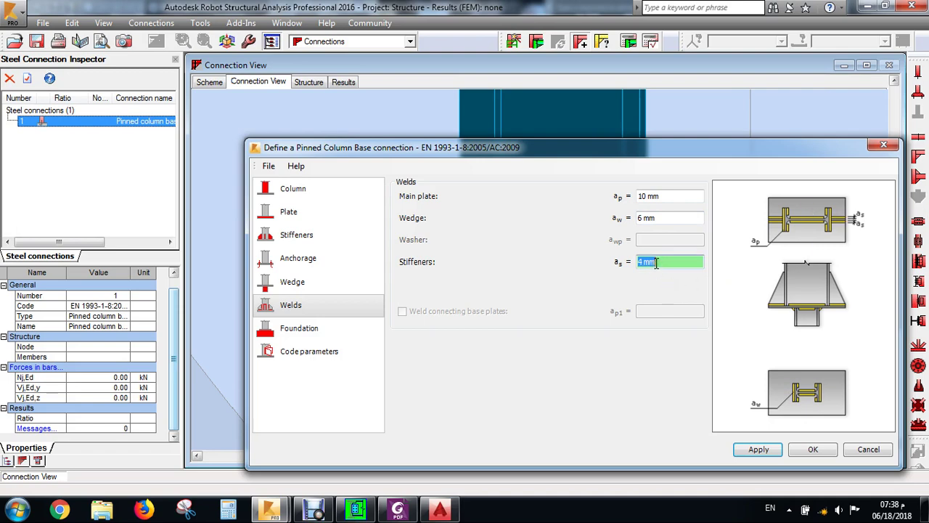
text(6)
click(753, 449)
Step: Set the foundation concrete to C30 with the default dimensions and grout thickness, and accept the connection definition
click(300, 329)
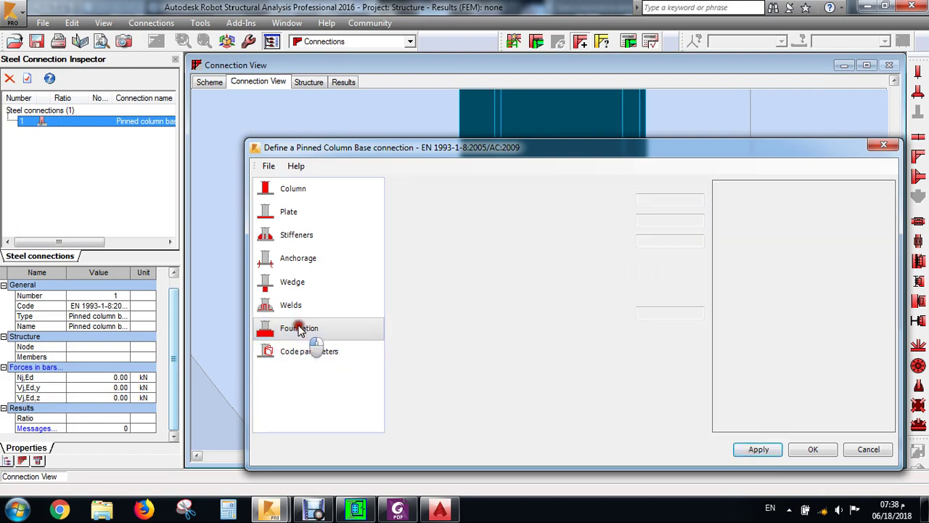
click(648, 221)
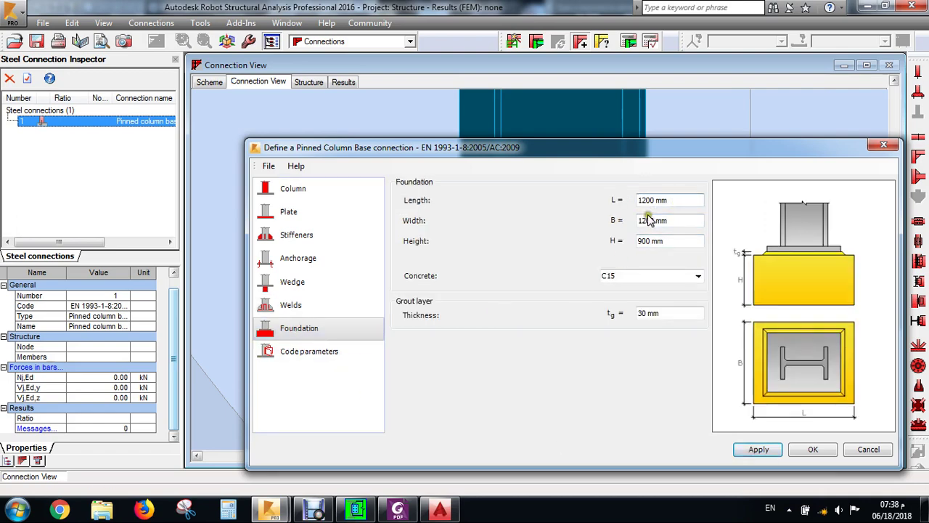
click(699, 276)
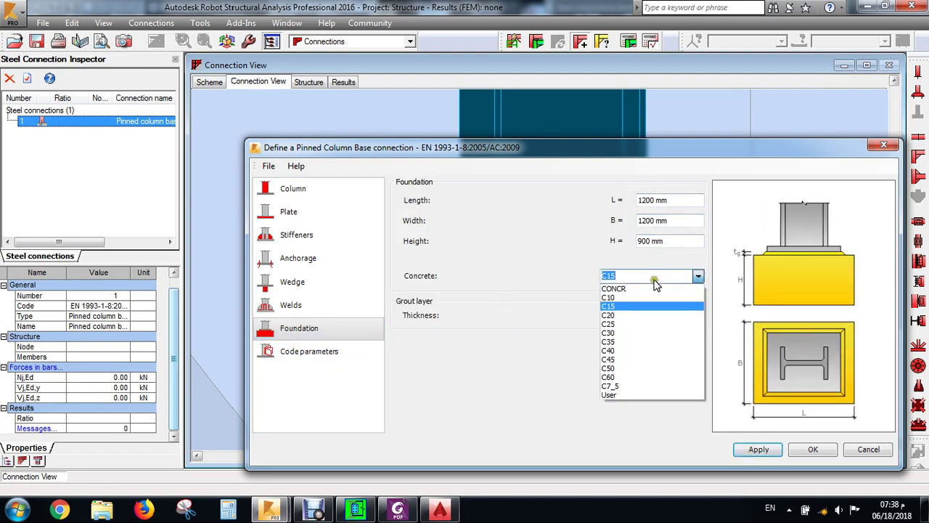
click(623, 332)
click(665, 314)
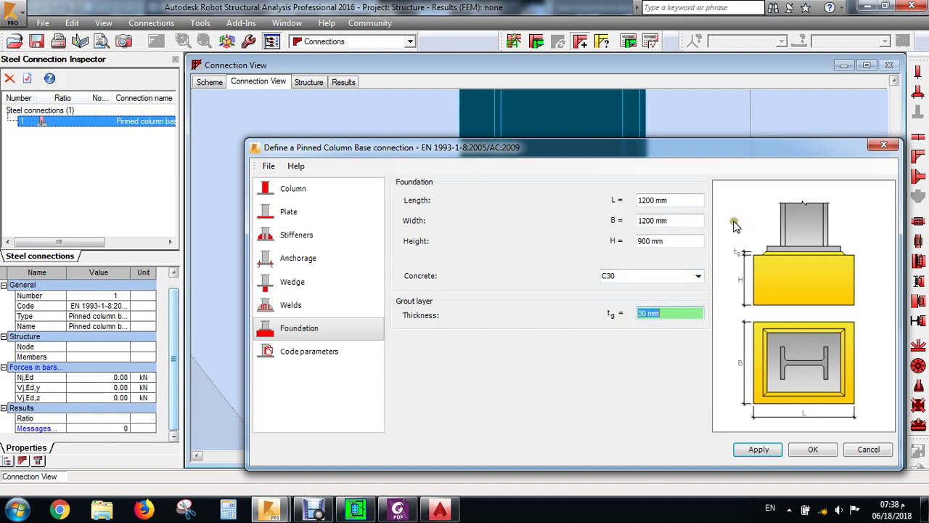
drag(713, 149, 715, 103)
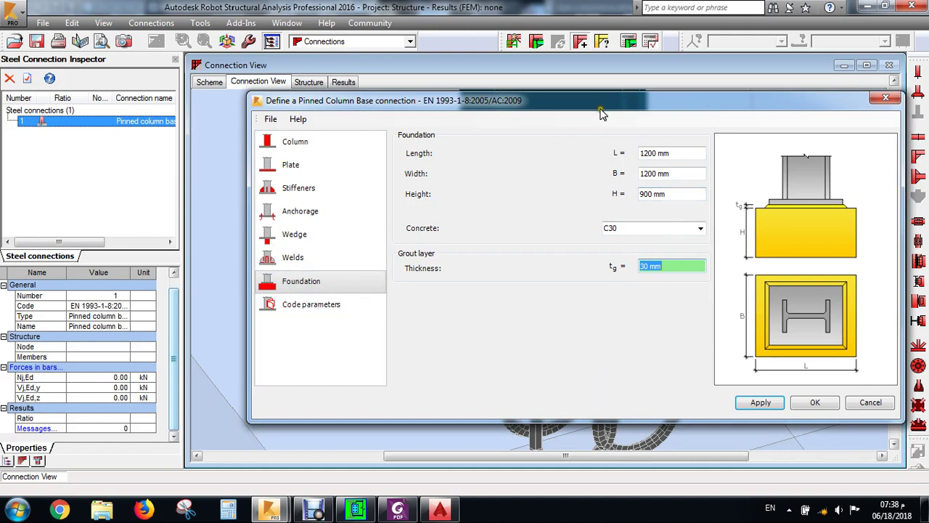
click(754, 404)
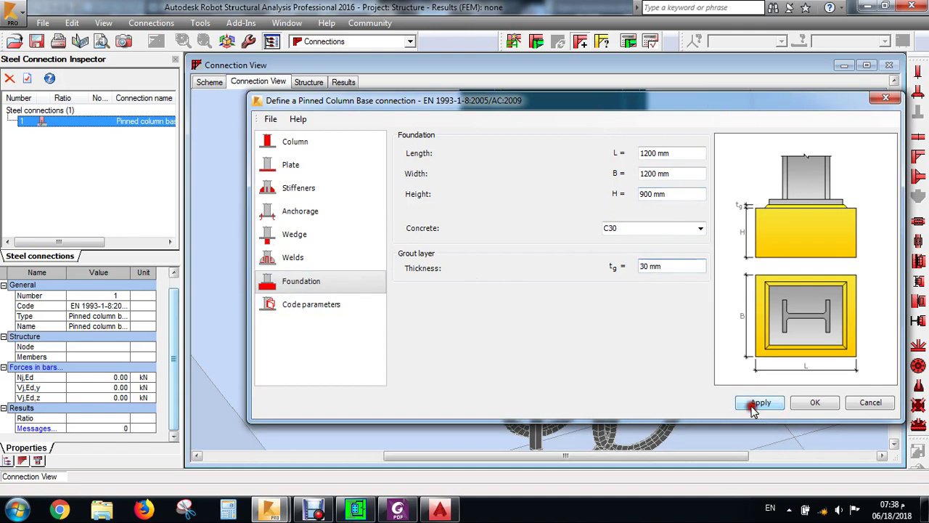
click(812, 406)
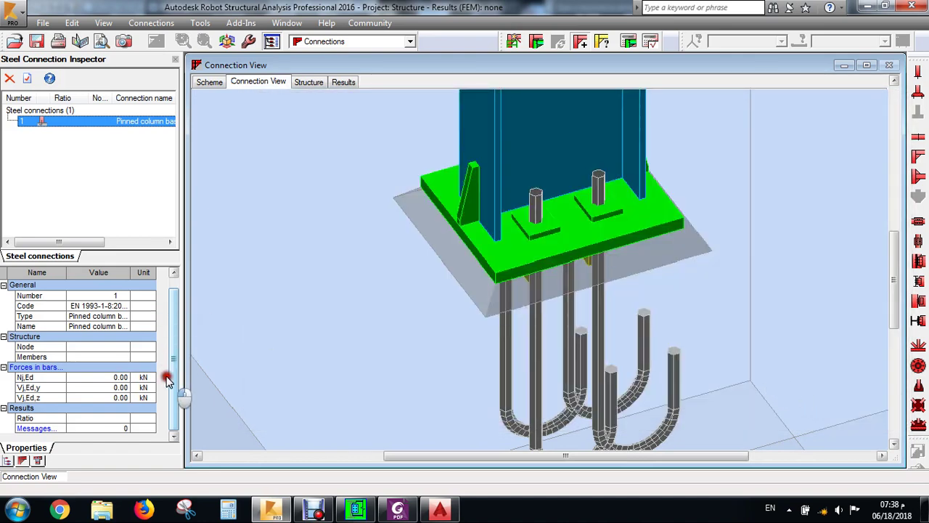
Step: Check the connection's geometry messages and calculate the connection for a 100 kN normal force and a 30 kN shear force Vj,Ed,y
click(36, 428)
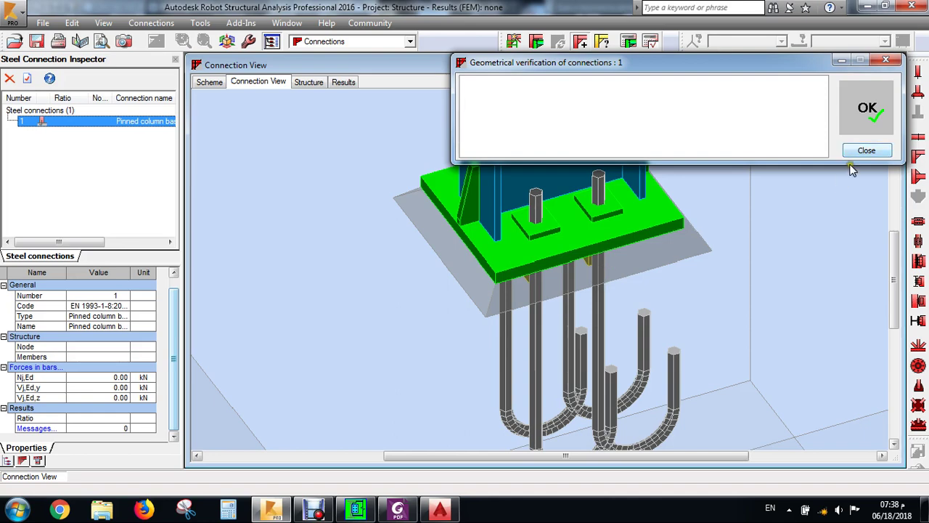
click(868, 151)
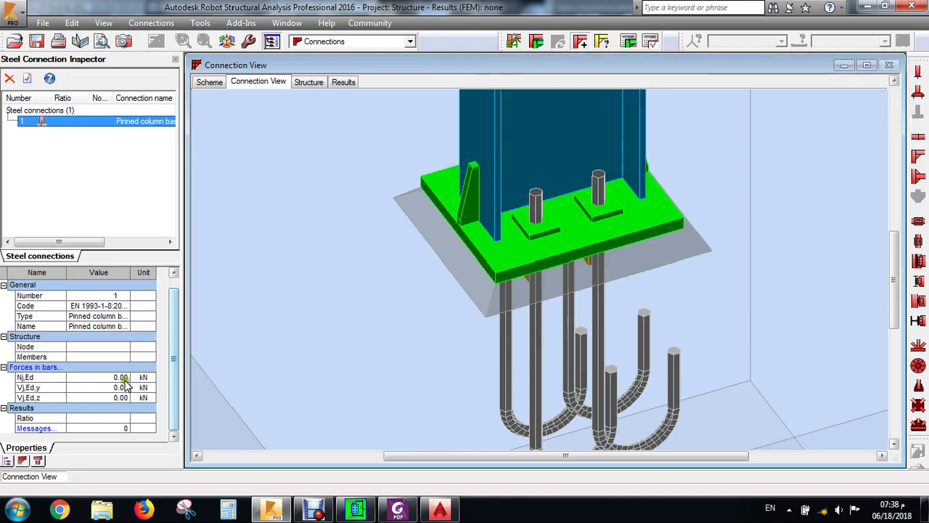
click(42, 369)
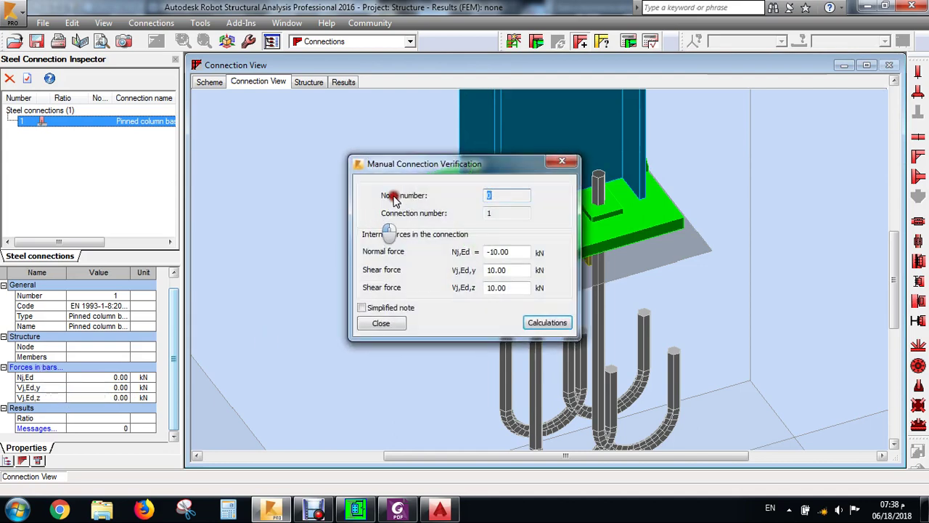
drag(439, 175, 341, 127)
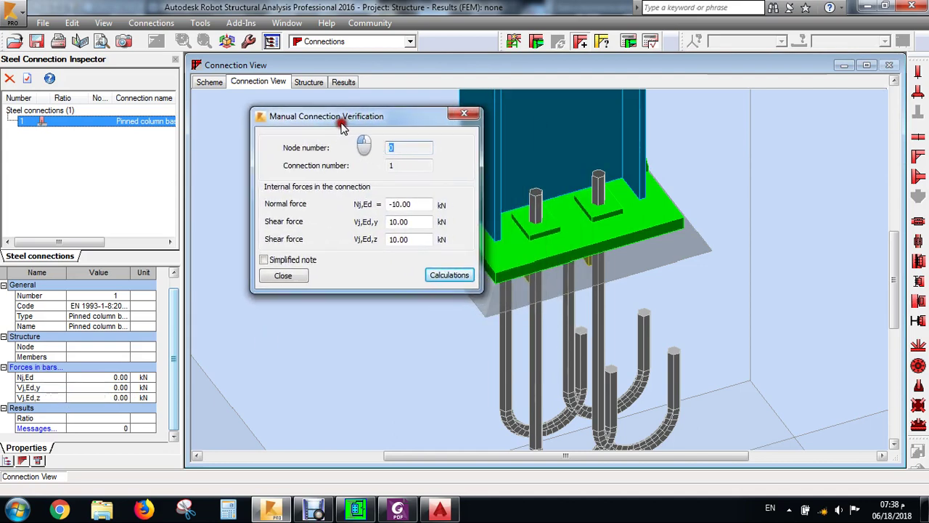
double_click(417, 204)
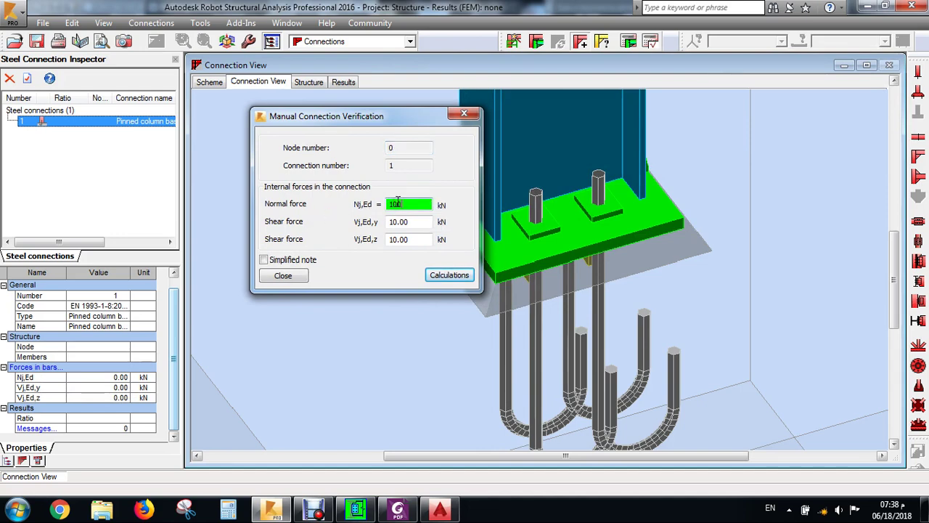
double_click(423, 222)
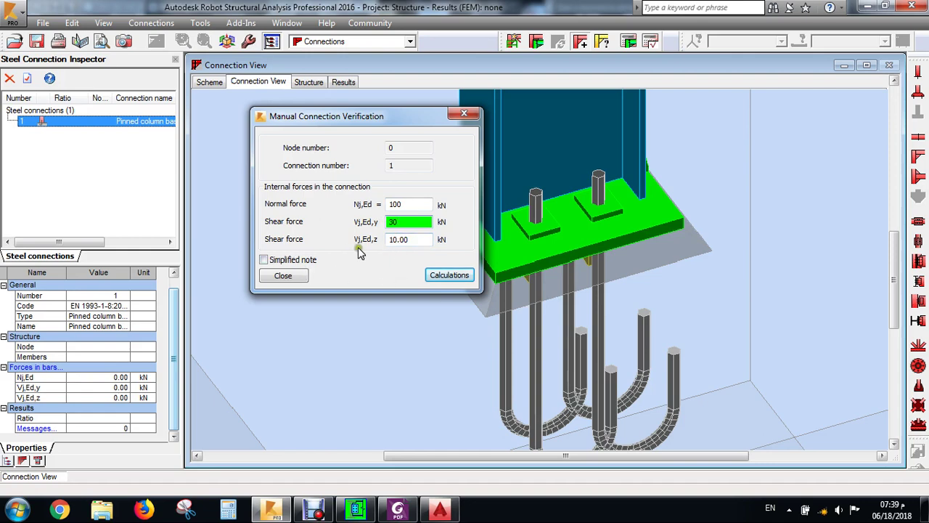
click(445, 275)
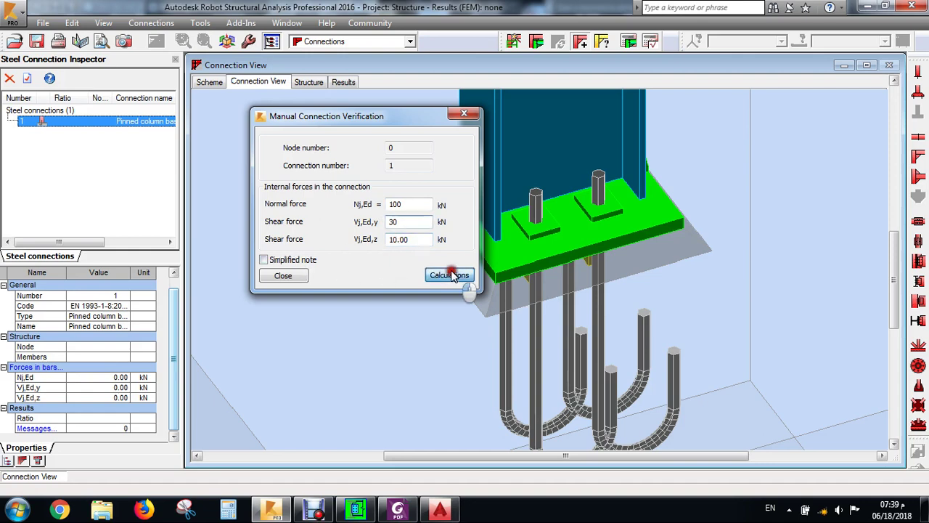
Step: Check the axes in the connection scheme, and rerun the manual verification with the same forces to read its results note
click(211, 83)
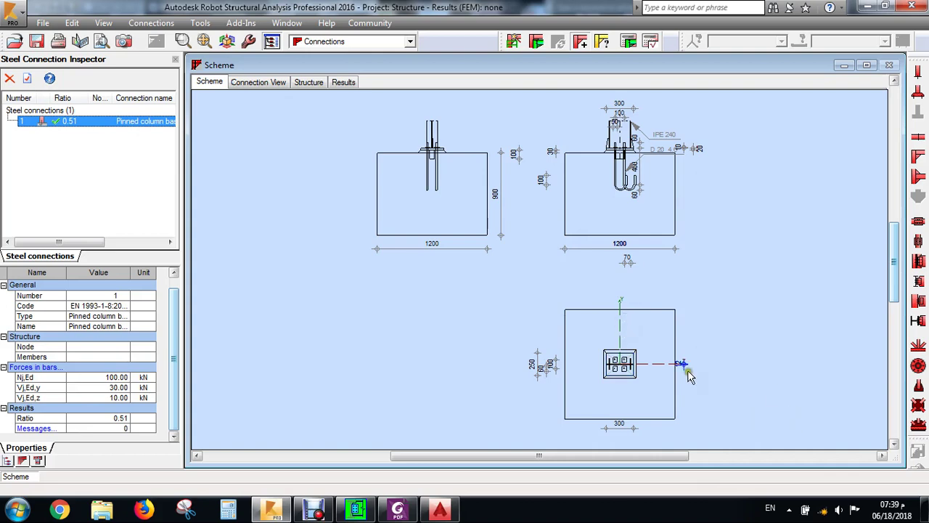
scroll(687, 367, up, 5)
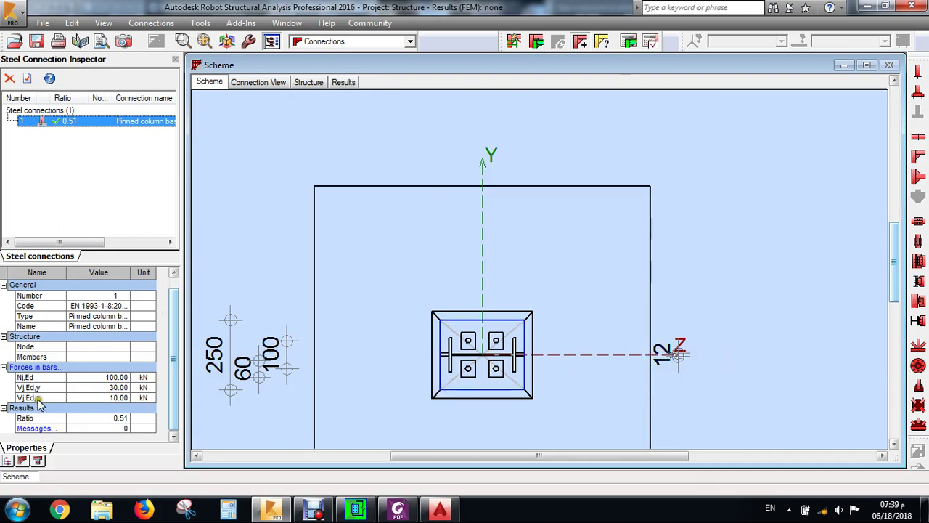
click(36, 367)
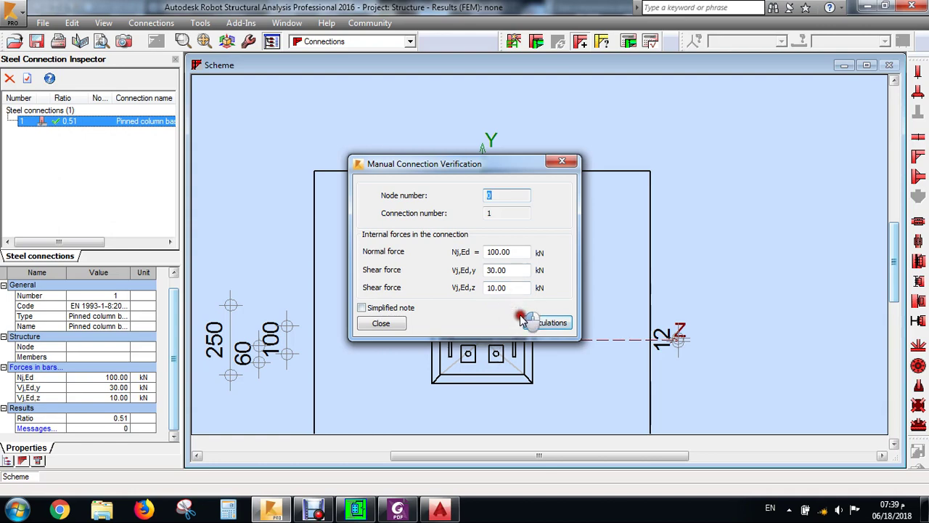
click(544, 323)
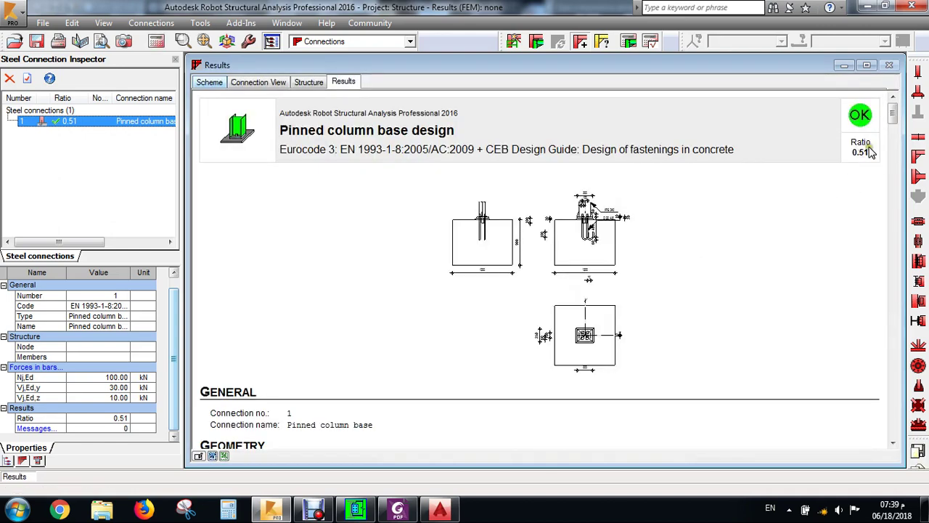
drag(893, 118, 894, 428)
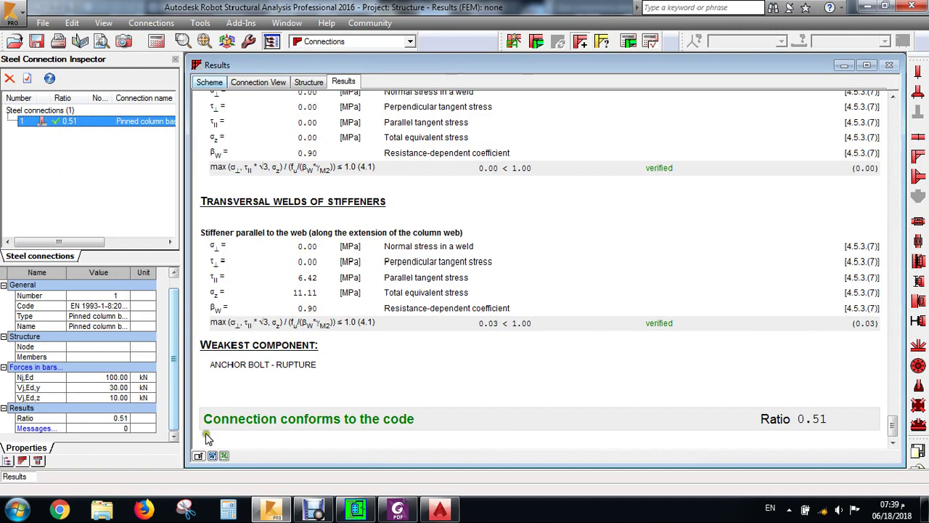
Step: Export the calculation note to Word and look through the report there
click(213, 456)
click(213, 456)
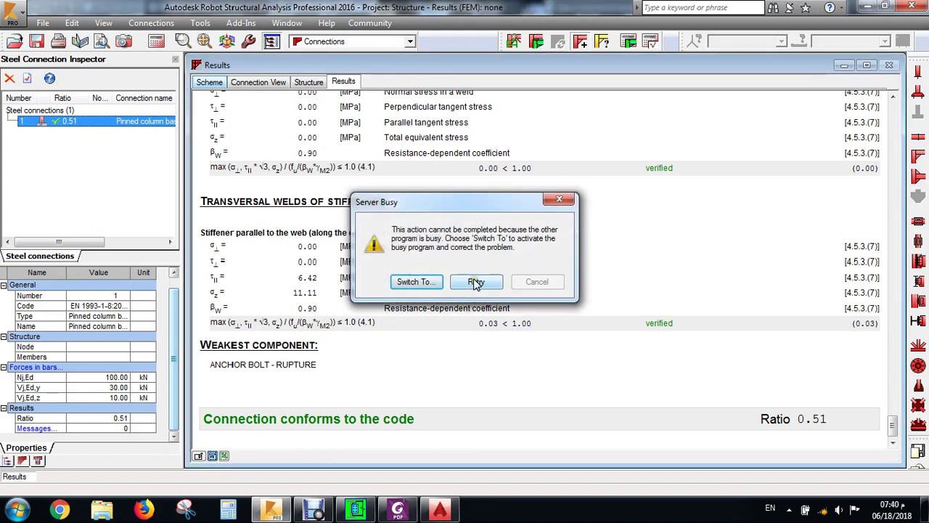
click(473, 283)
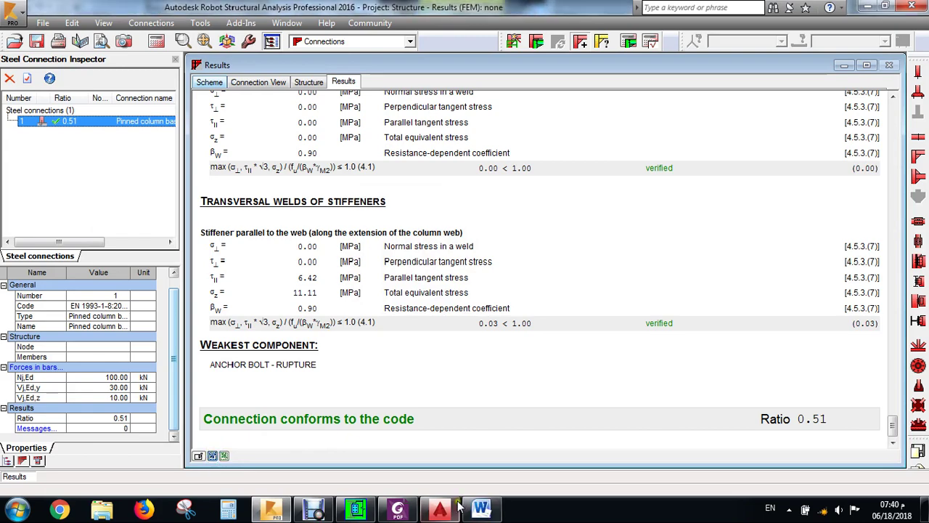
click(482, 508)
scroll(490, 244, down, 5)
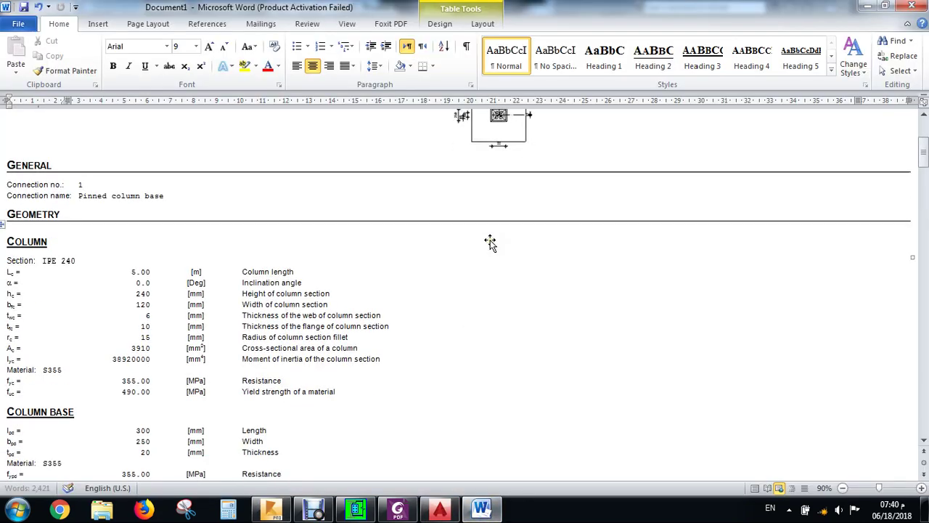
scroll(490, 243, down, 10)
click(19, 135)
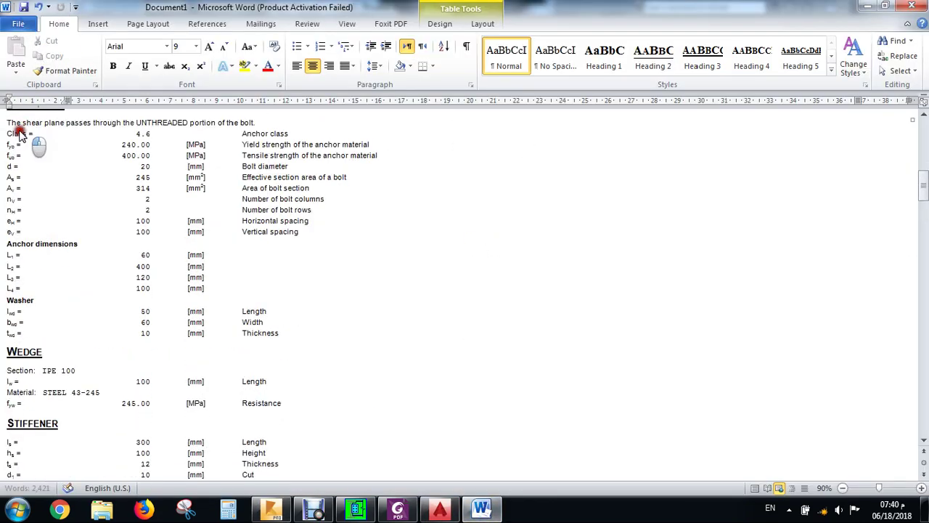
click(18, 24)
key(Escape)
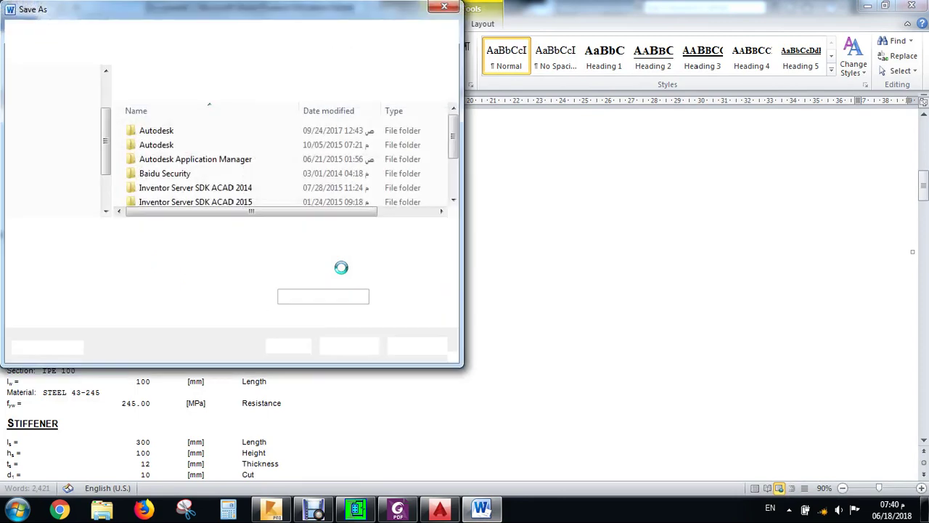
click(260, 249)
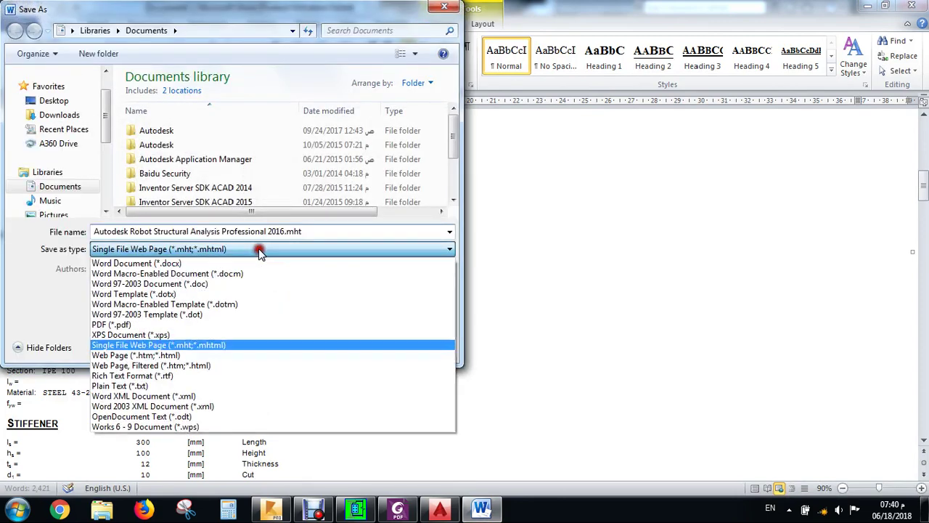
click(167, 325)
click(72, 104)
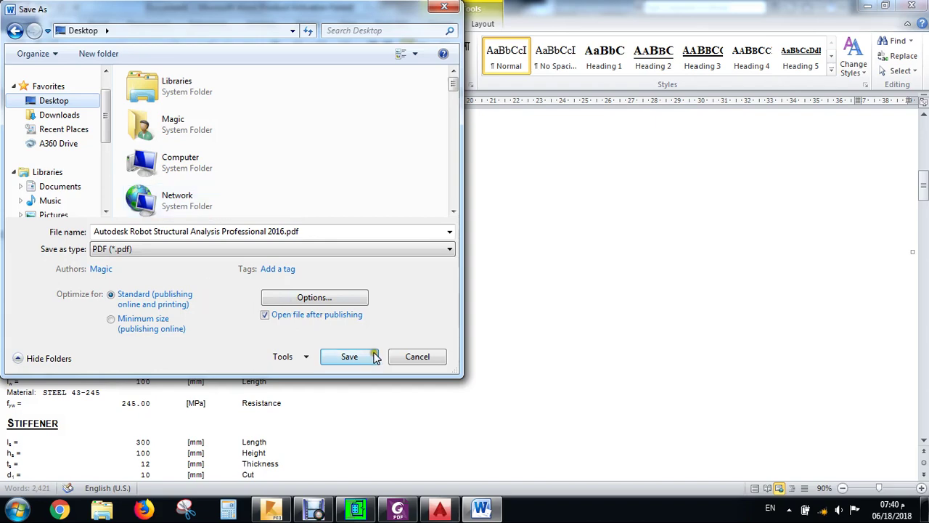
click(445, 8)
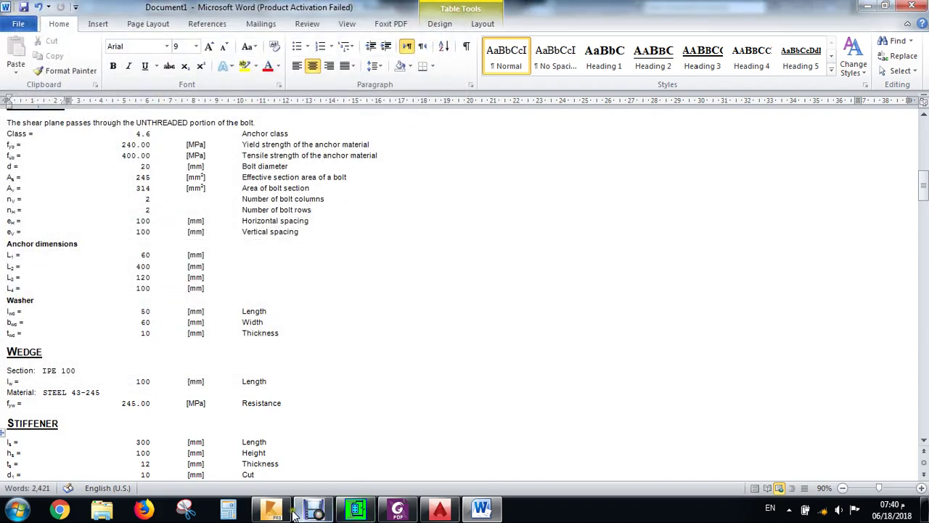
Step: Switch back to Robot Structural Analysis and inspect the column base in the 3D connection view
click(271, 511)
click(254, 82)
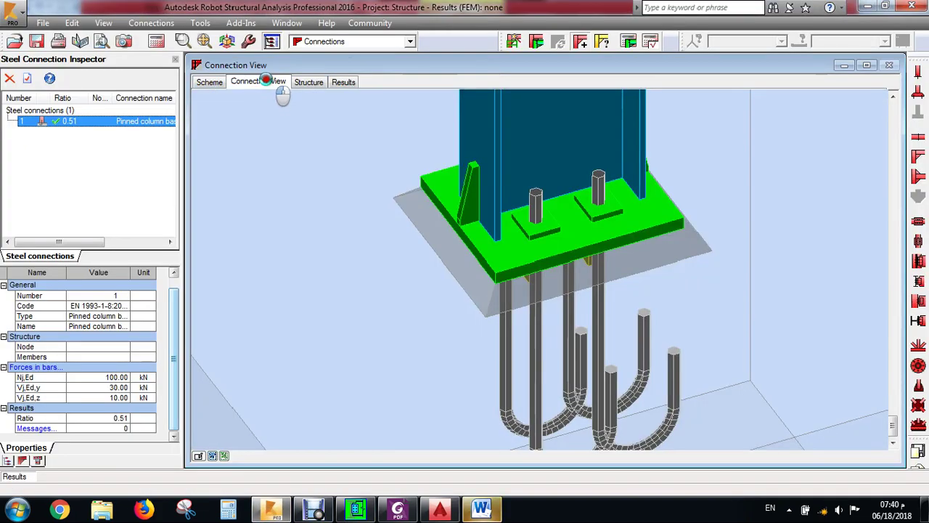
click(218, 83)
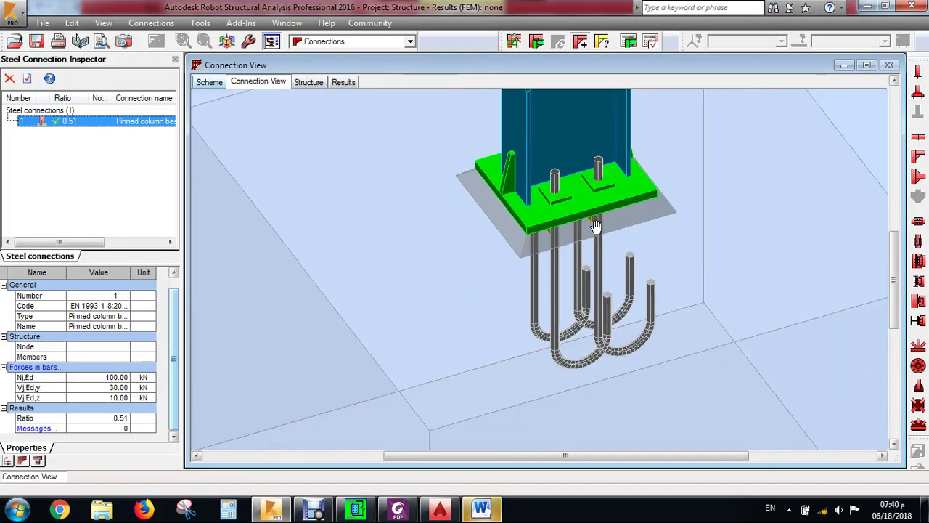
Step: Export the 3D connection view to the Desktop as Structure.dxf in DXF format
drag(570, 172, 562, 260)
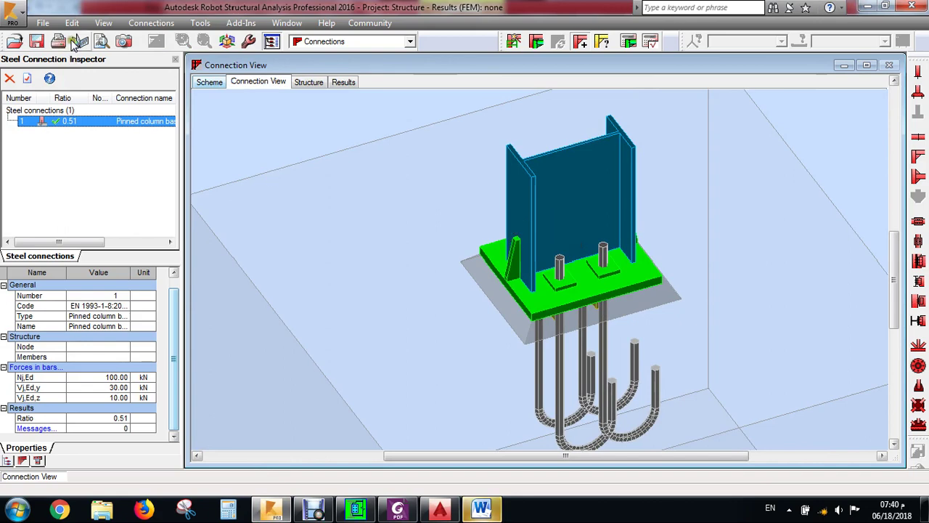
click(44, 23)
click(87, 80)
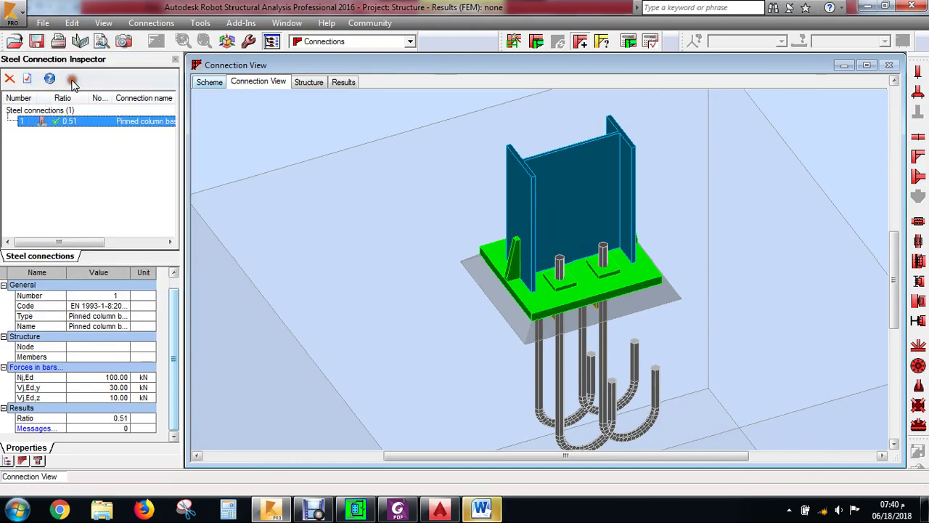
click(410, 385)
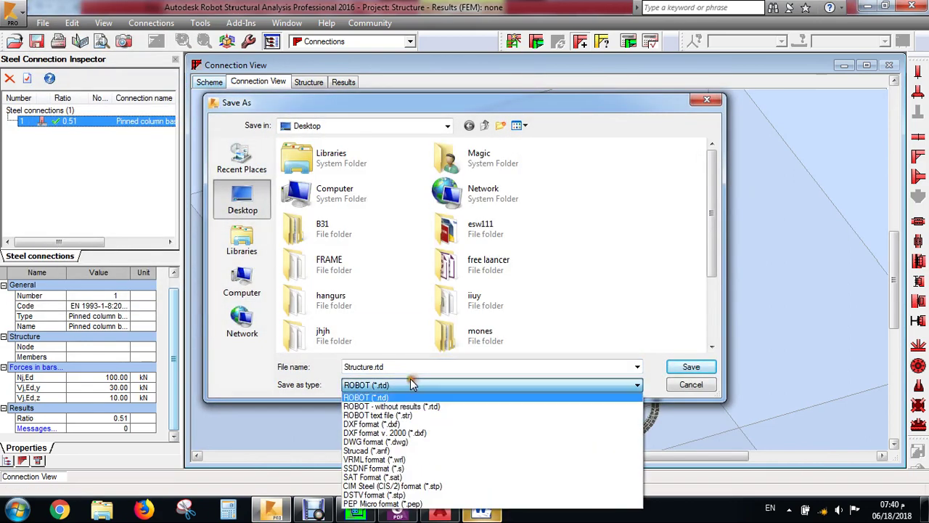
click(404, 425)
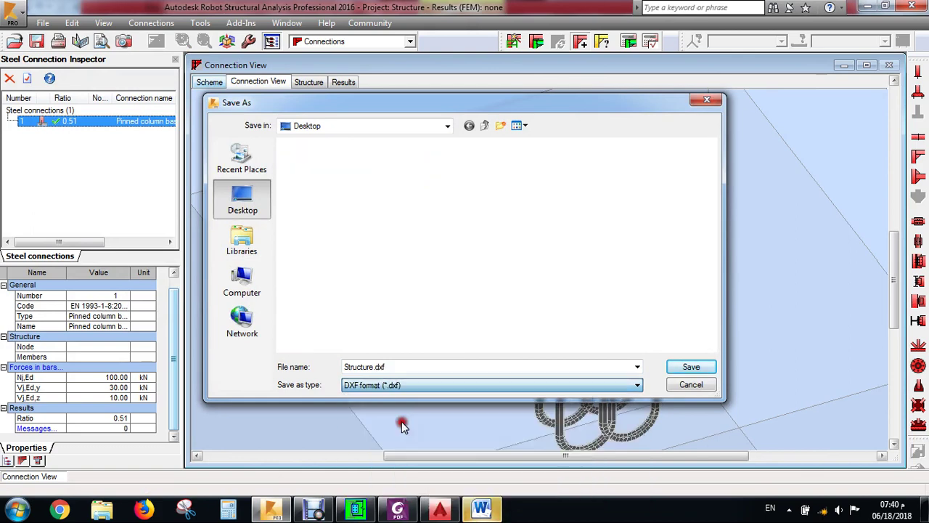
click(690, 366)
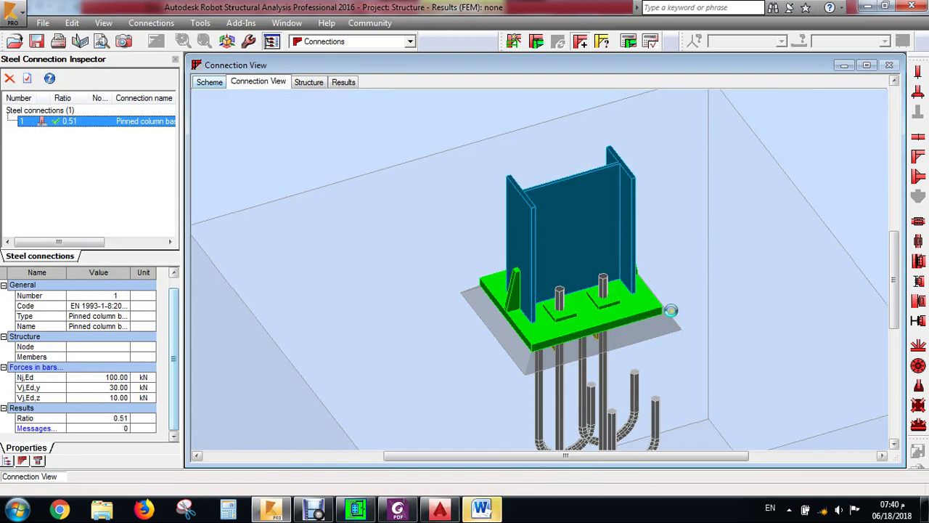
Step: Export the connection scheme drawing to the Desktop in DXF format as Structure1, keeping the existing Structure.dxf
click(211, 83)
scroll(664, 245, down, 3)
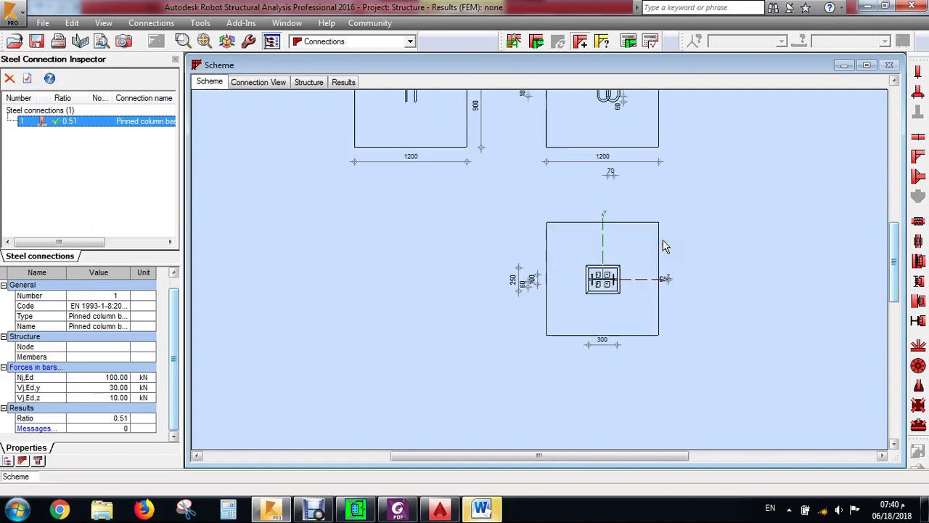
scroll(665, 245, down, 2)
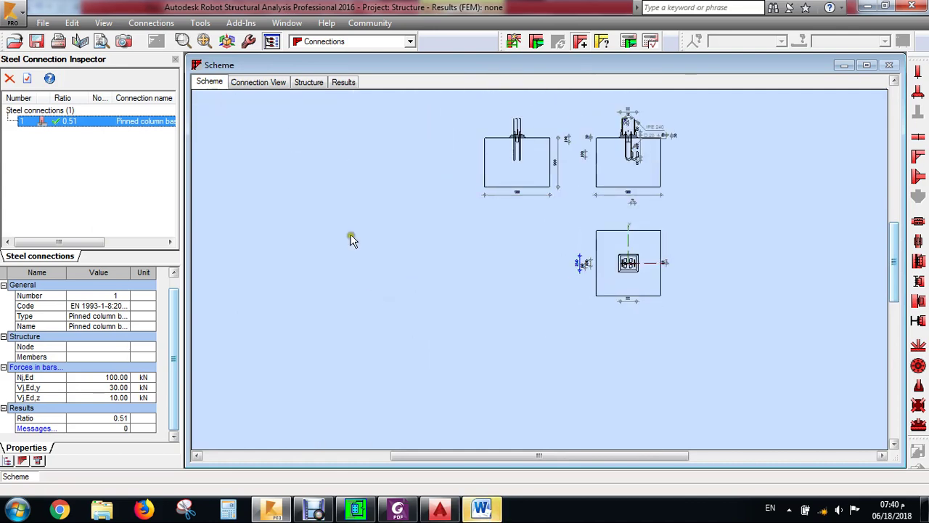
click(42, 22)
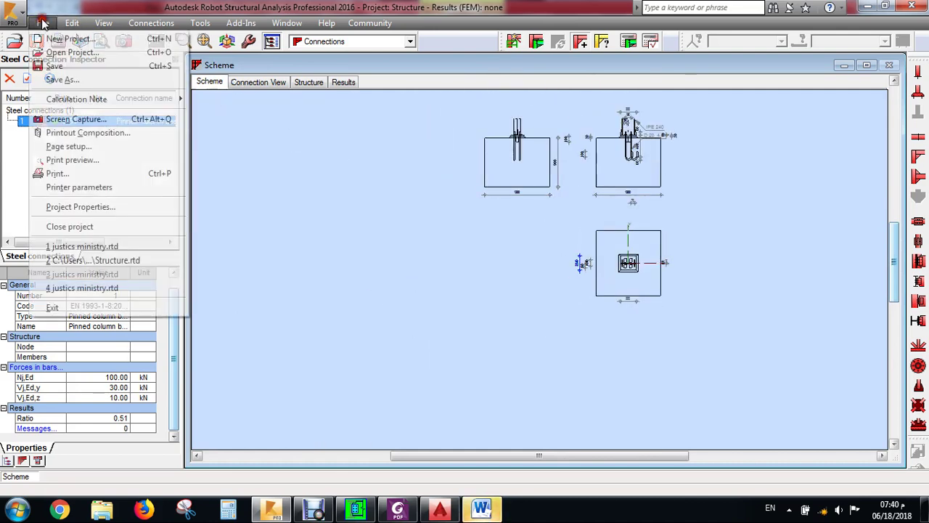
click(62, 81)
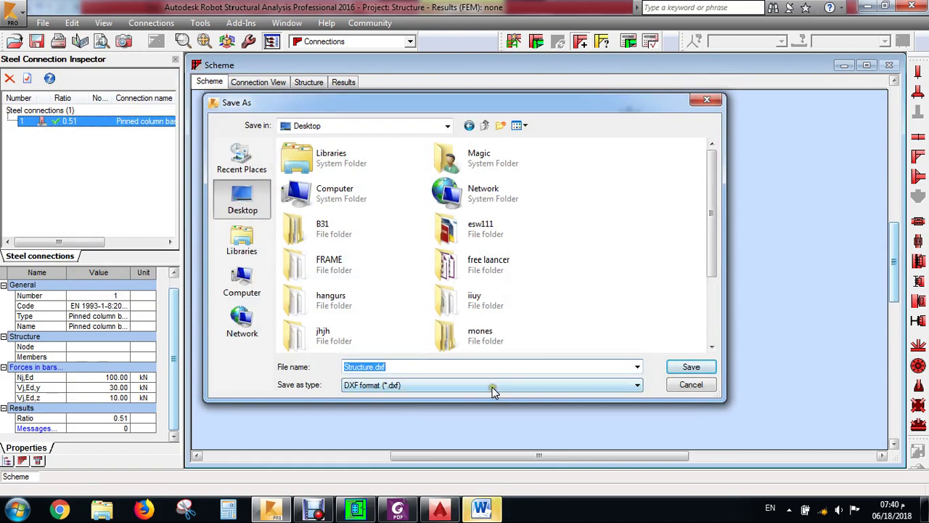
click(689, 367)
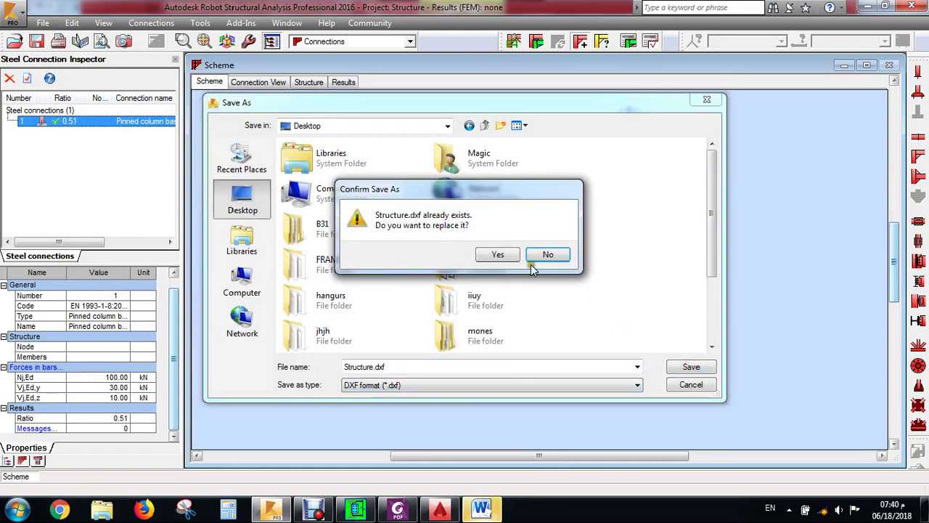
click(546, 254)
click(404, 366)
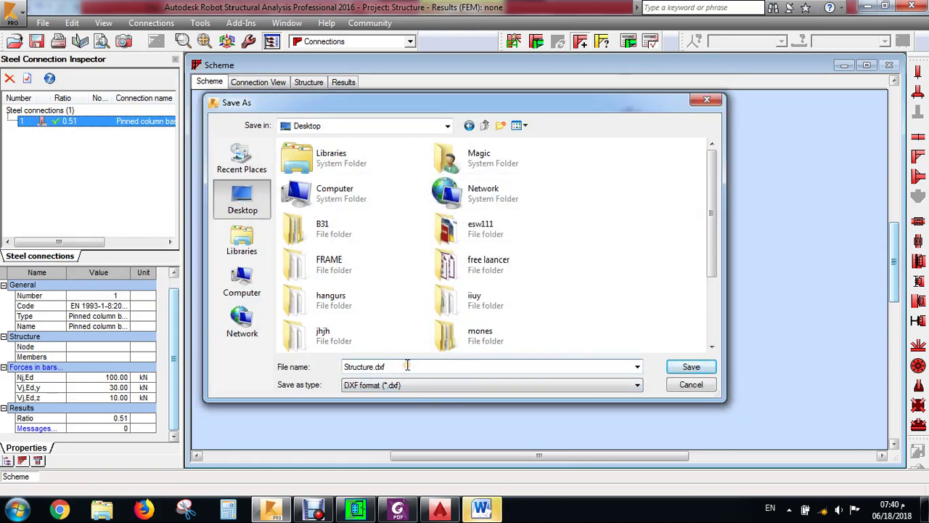
key(Left)
key(Left)
key(Left)
text(1)
click(700, 366)
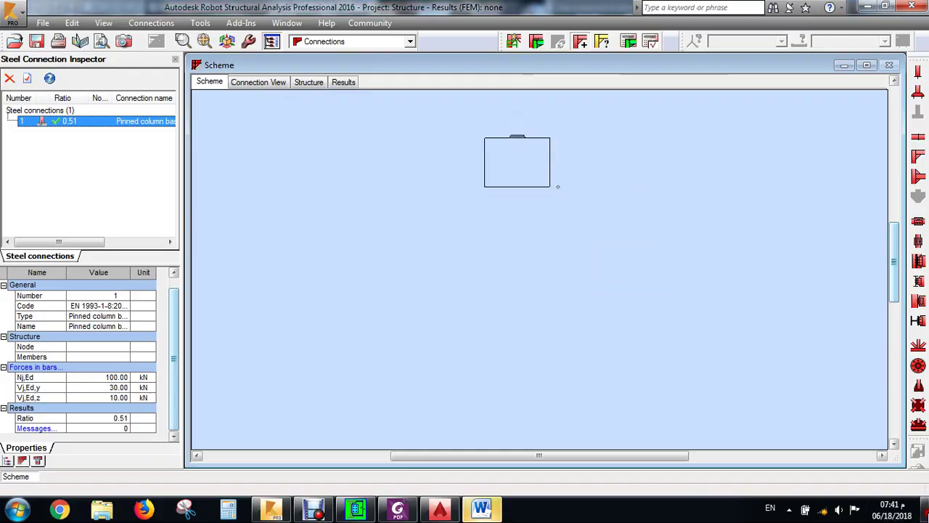
Step: Check the exported DXF files on the Windows desktop
click(925, 508)
click(637, 452)
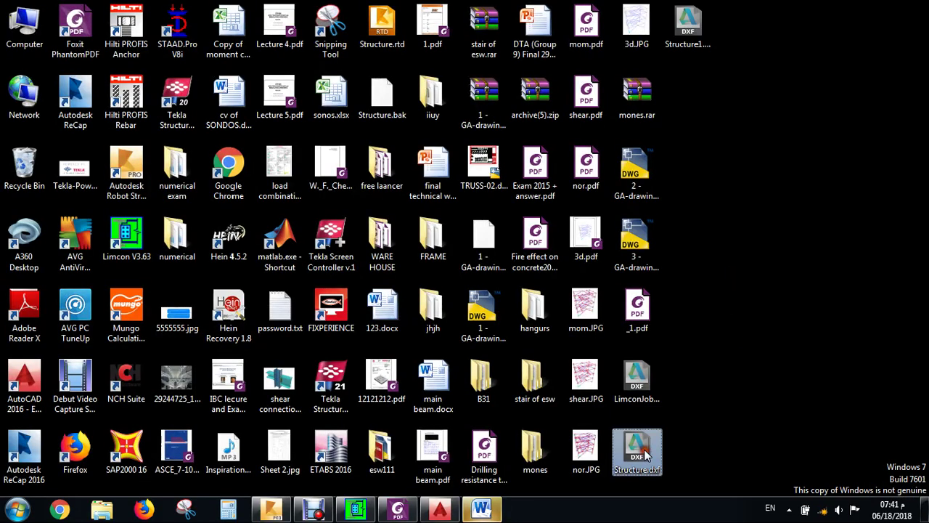
click(639, 392)
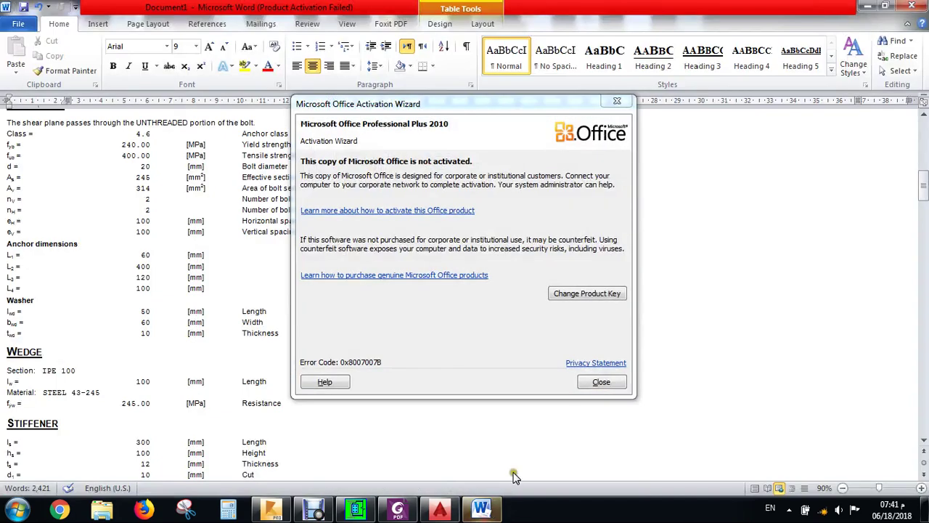
Step: Dismiss the Office activation notice, close the Word calculation note without saving, and switch back to Robot Structural Analysis
click(601, 382)
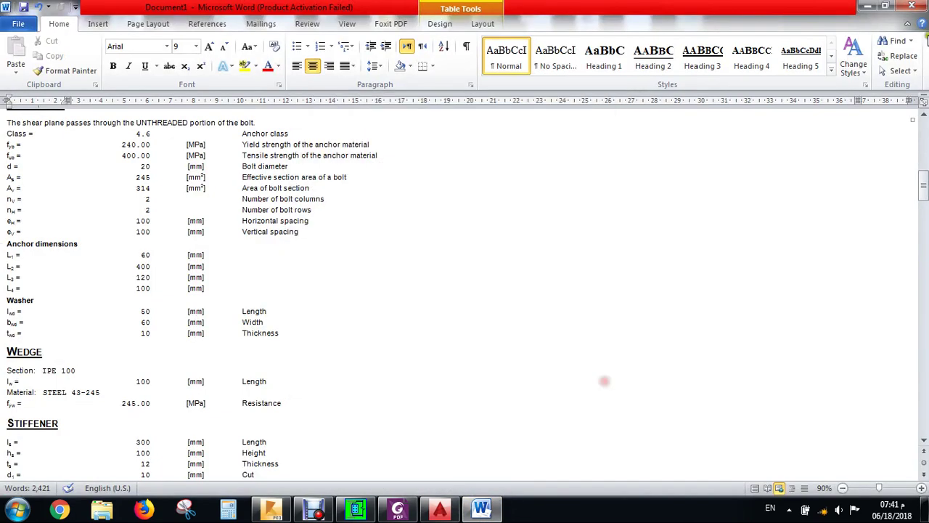
click(469, 270)
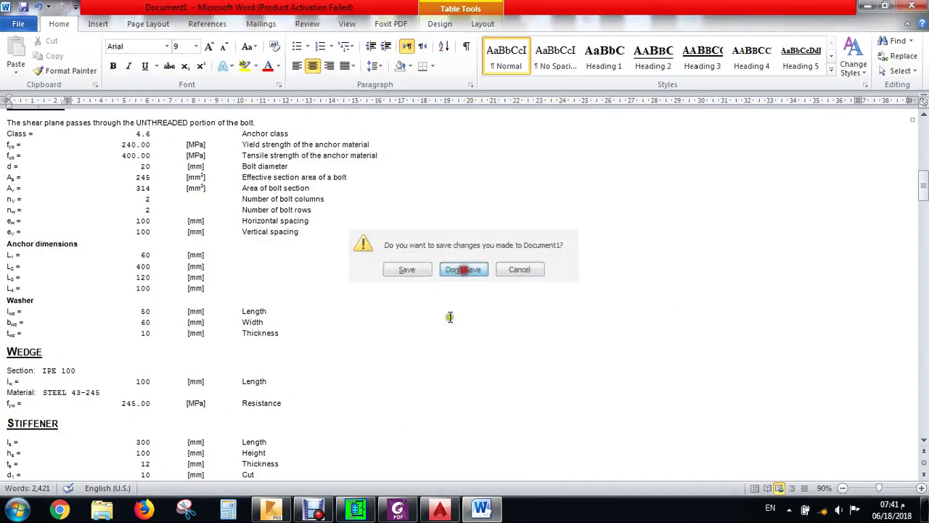
click(272, 510)
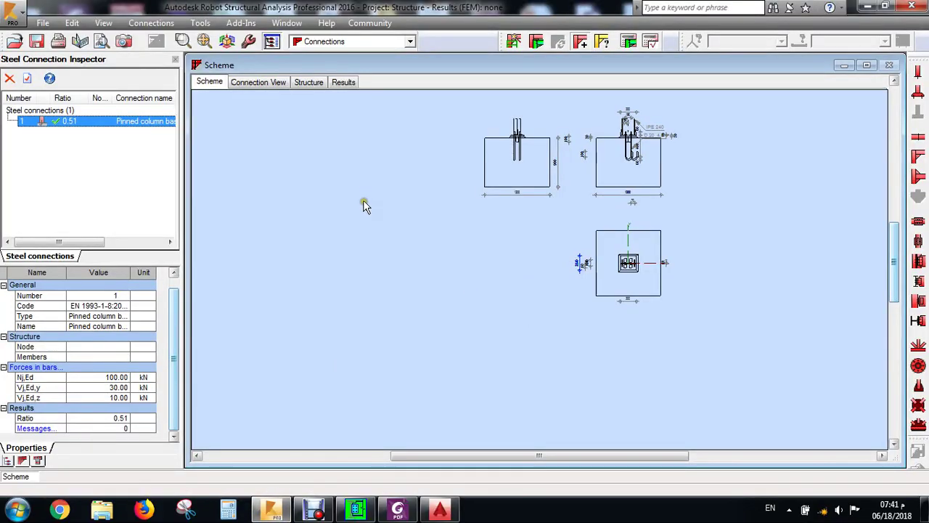
Step: Review the units for dimensions and forces and the default materials in the job preferences
click(201, 23)
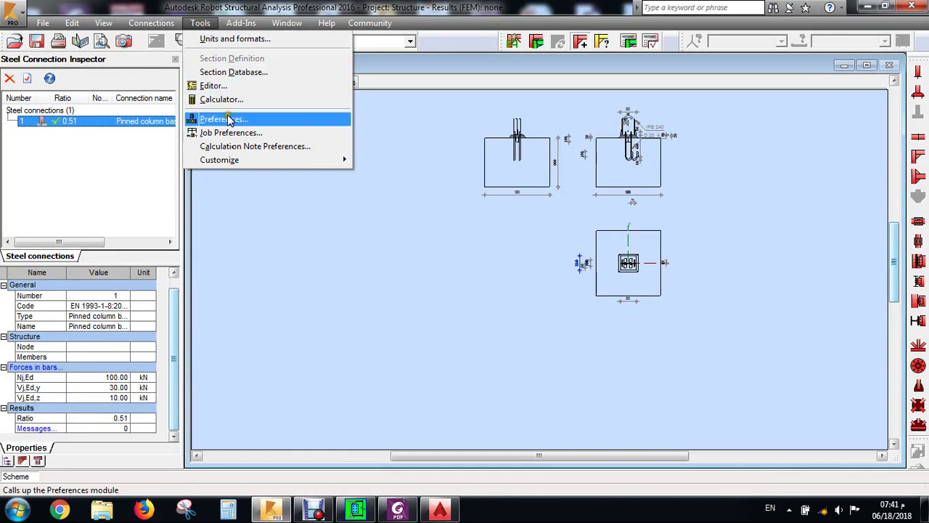
click(231, 133)
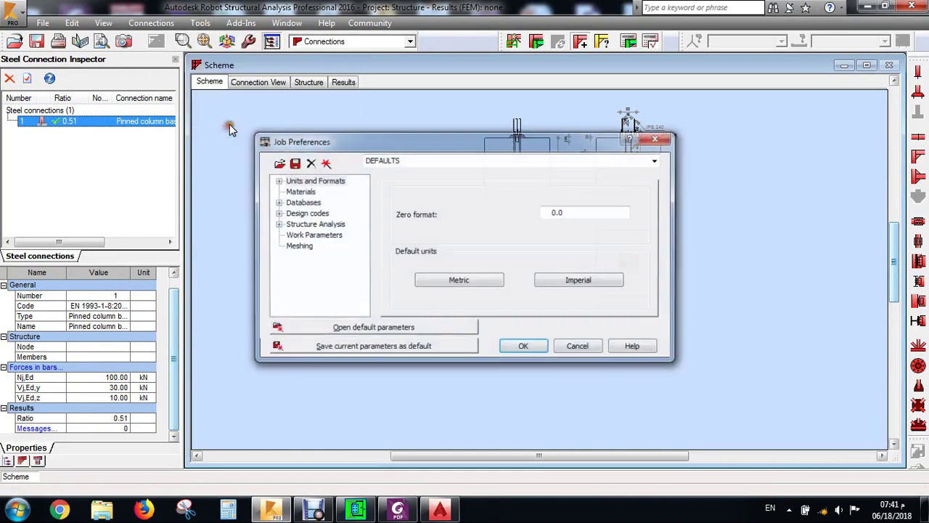
click(277, 181)
click(316, 192)
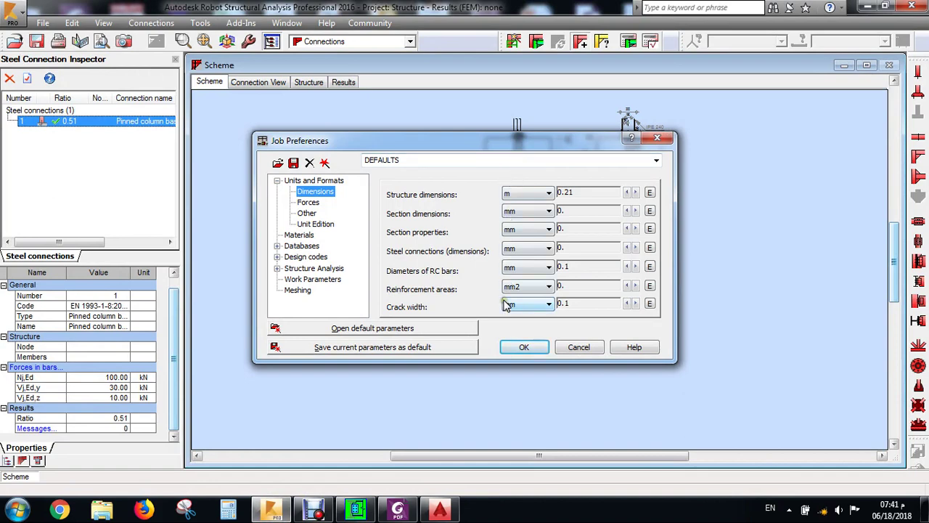
click(308, 202)
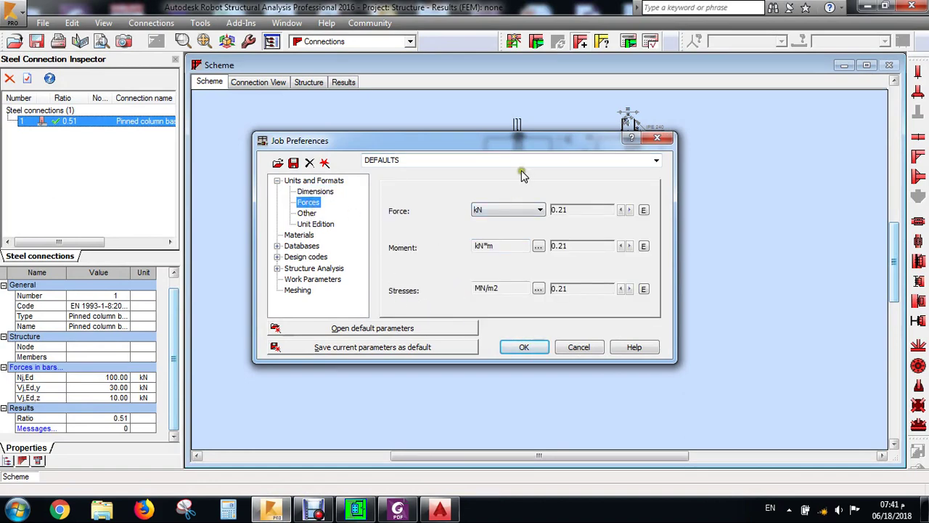
click(300, 236)
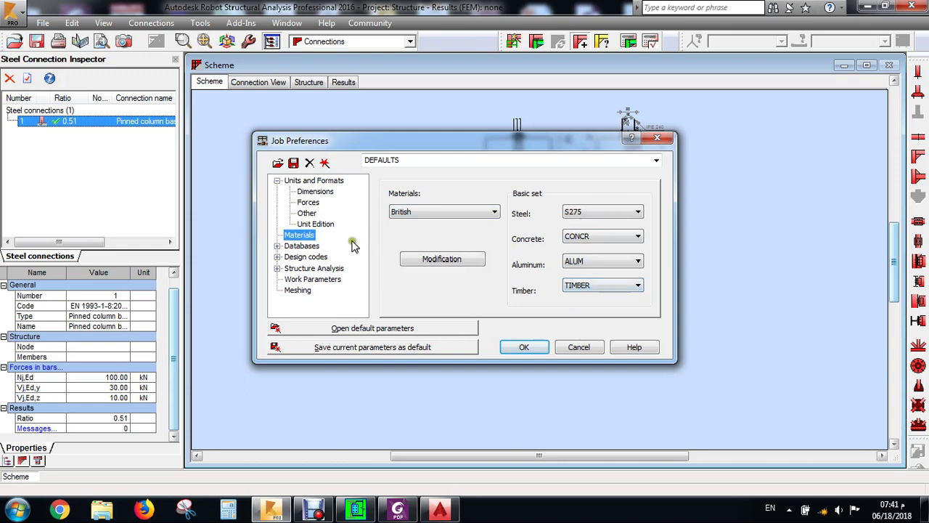
Step: Review the bolt databases in use and those available to add in the job preferences, selecting EN_ISO4014
click(277, 246)
drag(360, 232, 361, 257)
click(313, 213)
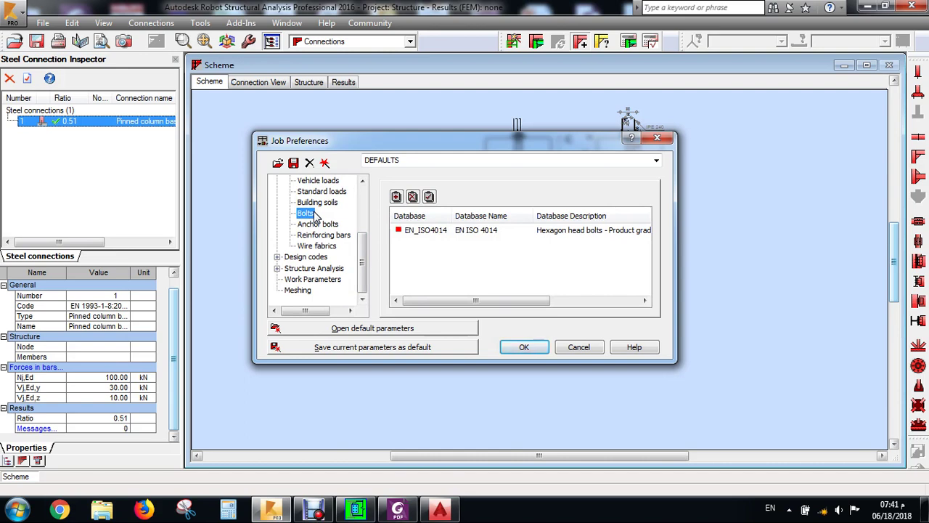
click(427, 246)
click(397, 197)
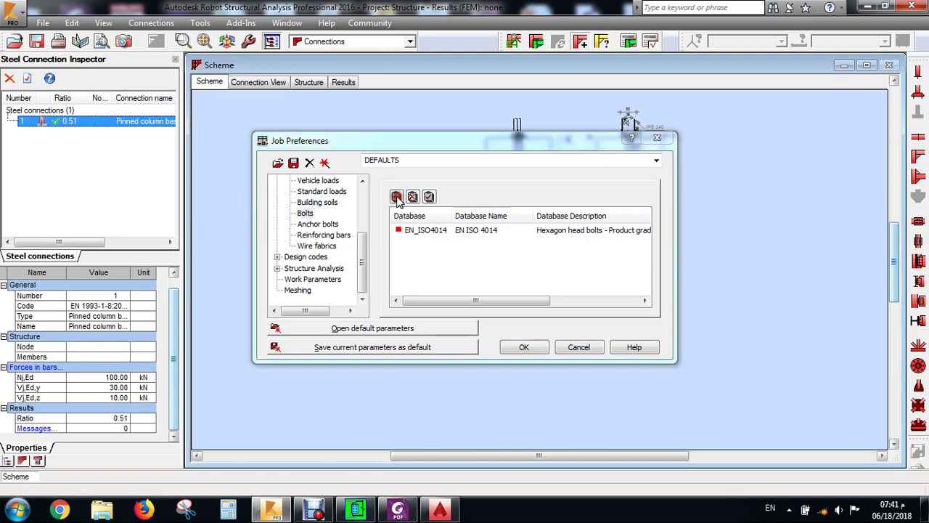
drag(410, 232, 410, 252)
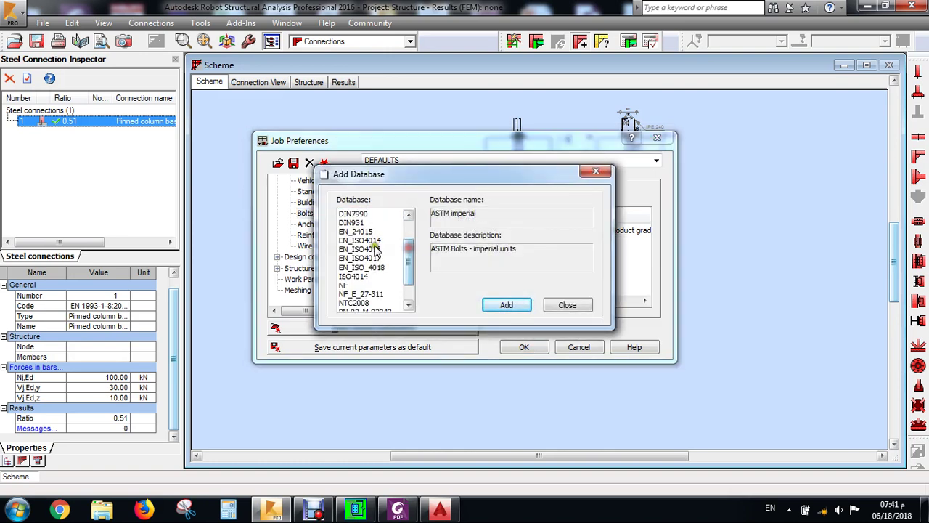
click(385, 241)
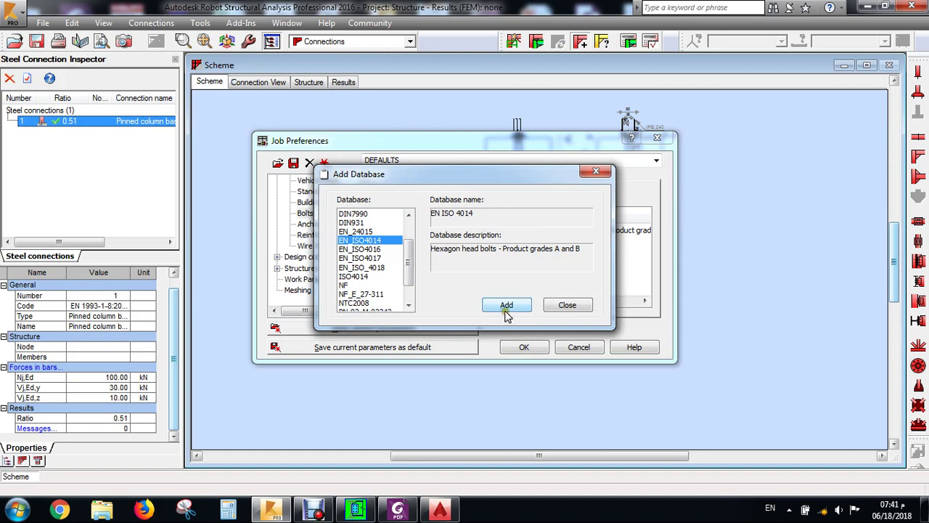
click(596, 171)
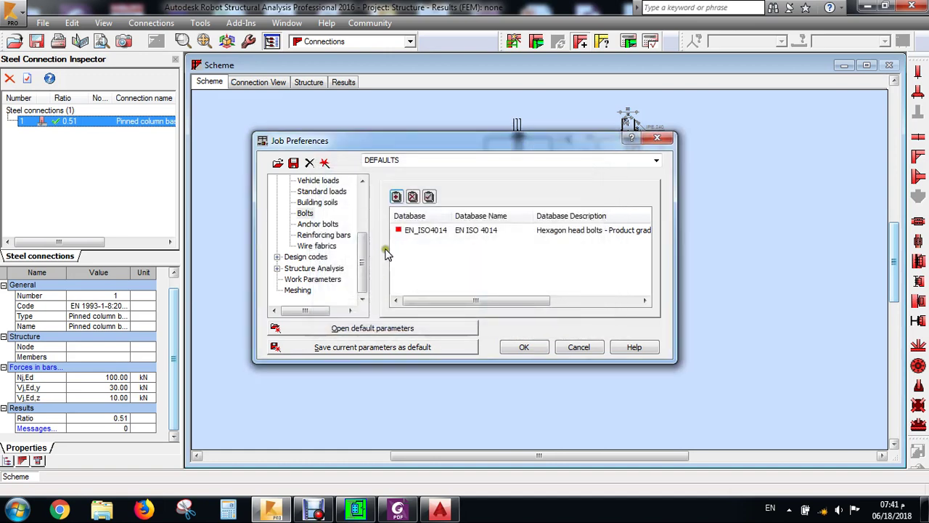
click(411, 231)
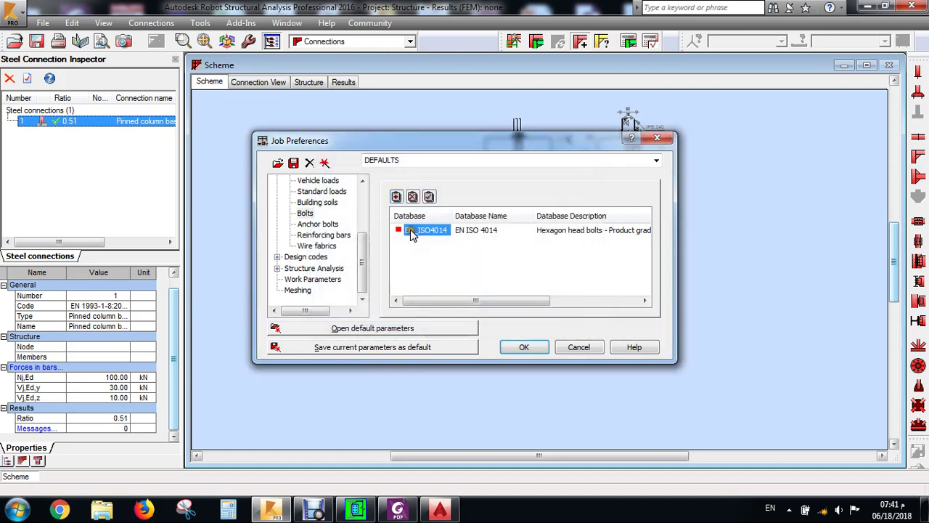
click(428, 197)
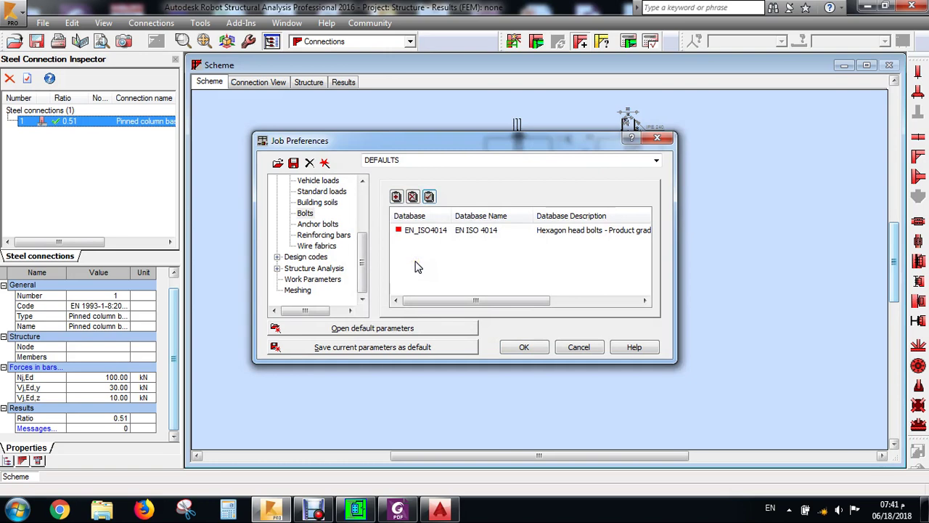
Step: Review the design codes for load combinations, snow/wind loads and seismic loads in the job preferences
click(277, 257)
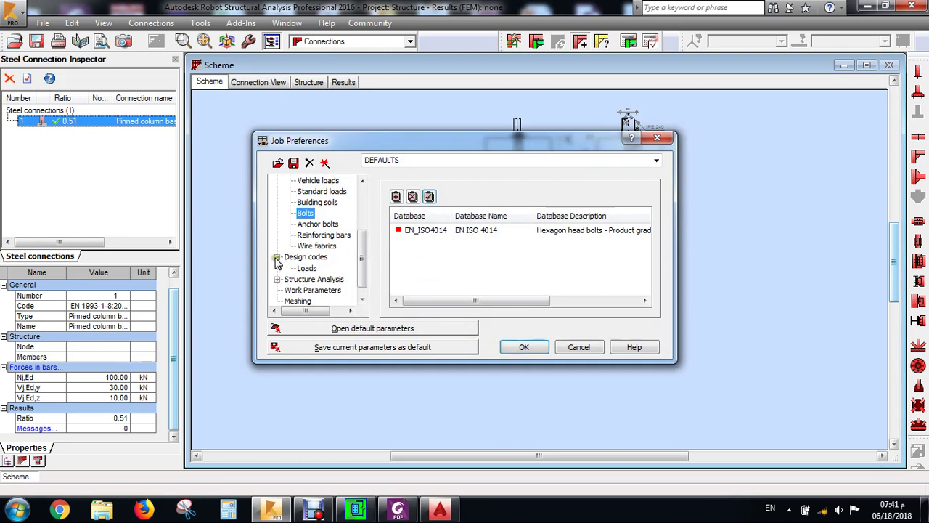
click(306, 268)
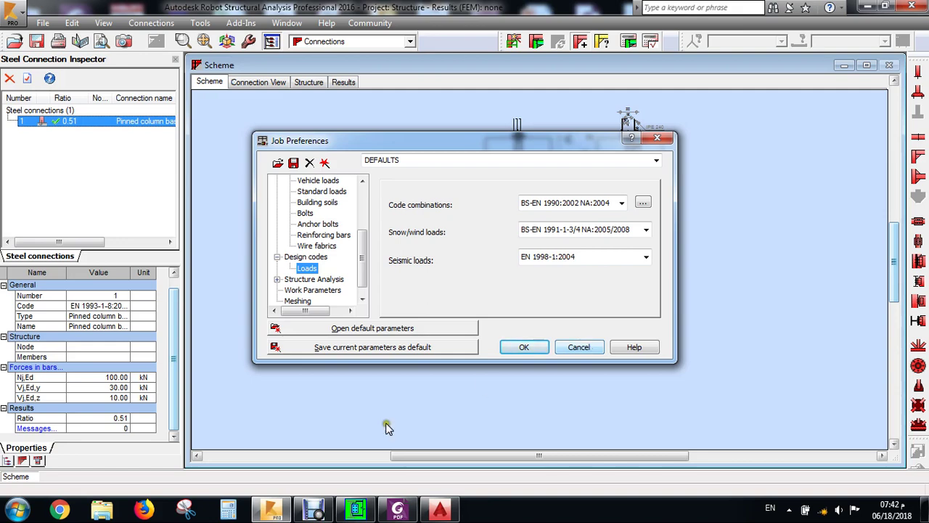
click(325, 512)
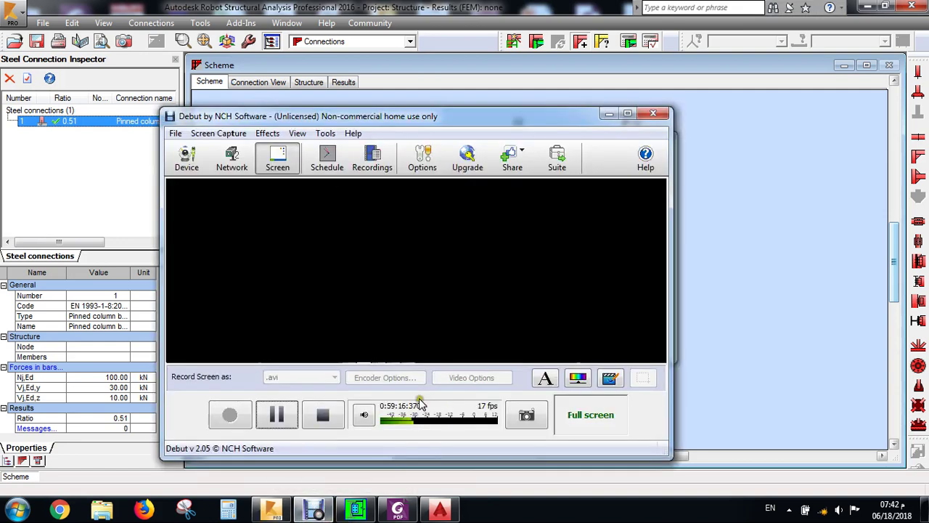